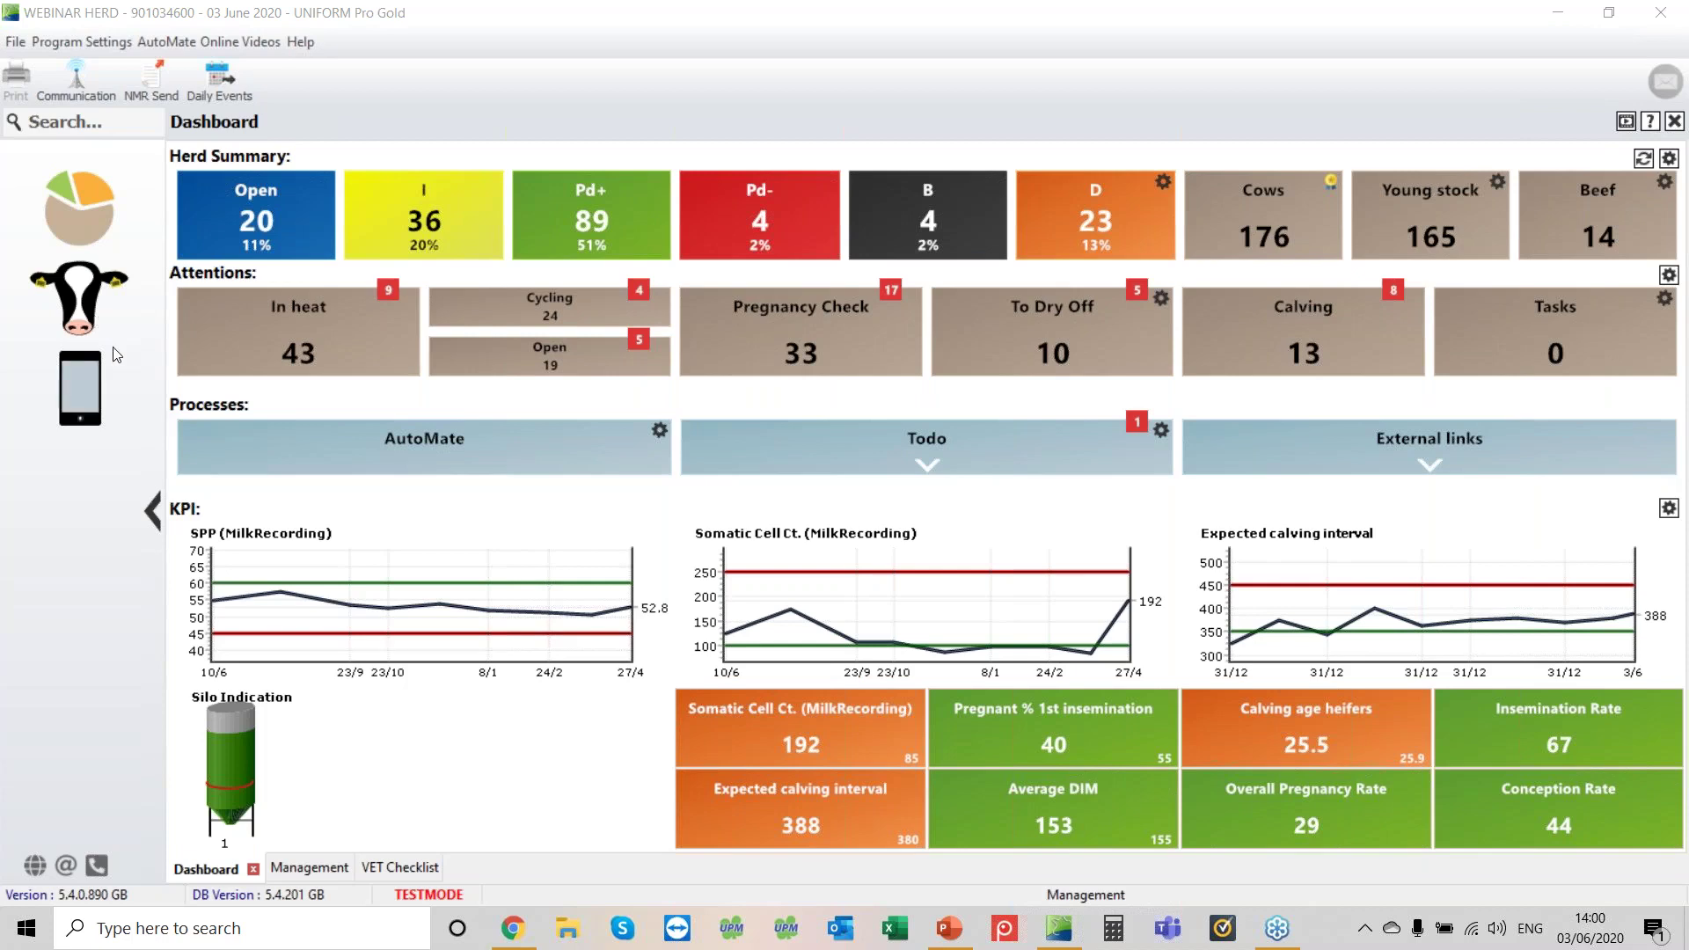
Add the Herdsmans Action List from the Daily Tasks action lists to the toolbar.
left_click(85, 308)
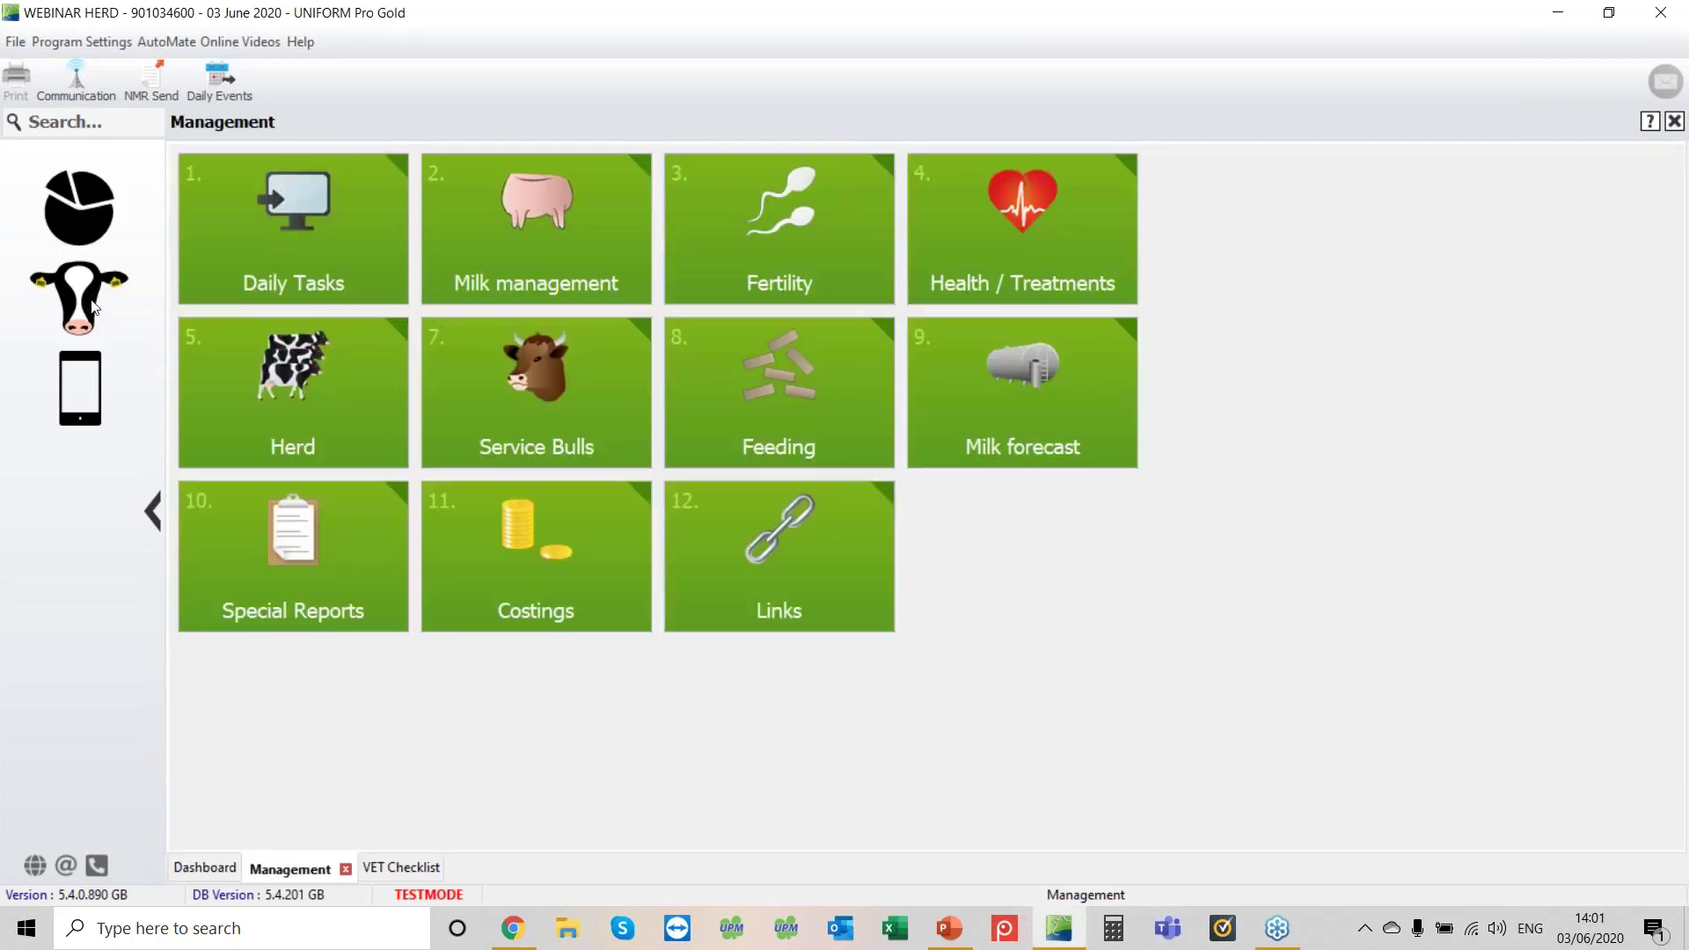
left_click(277, 241)
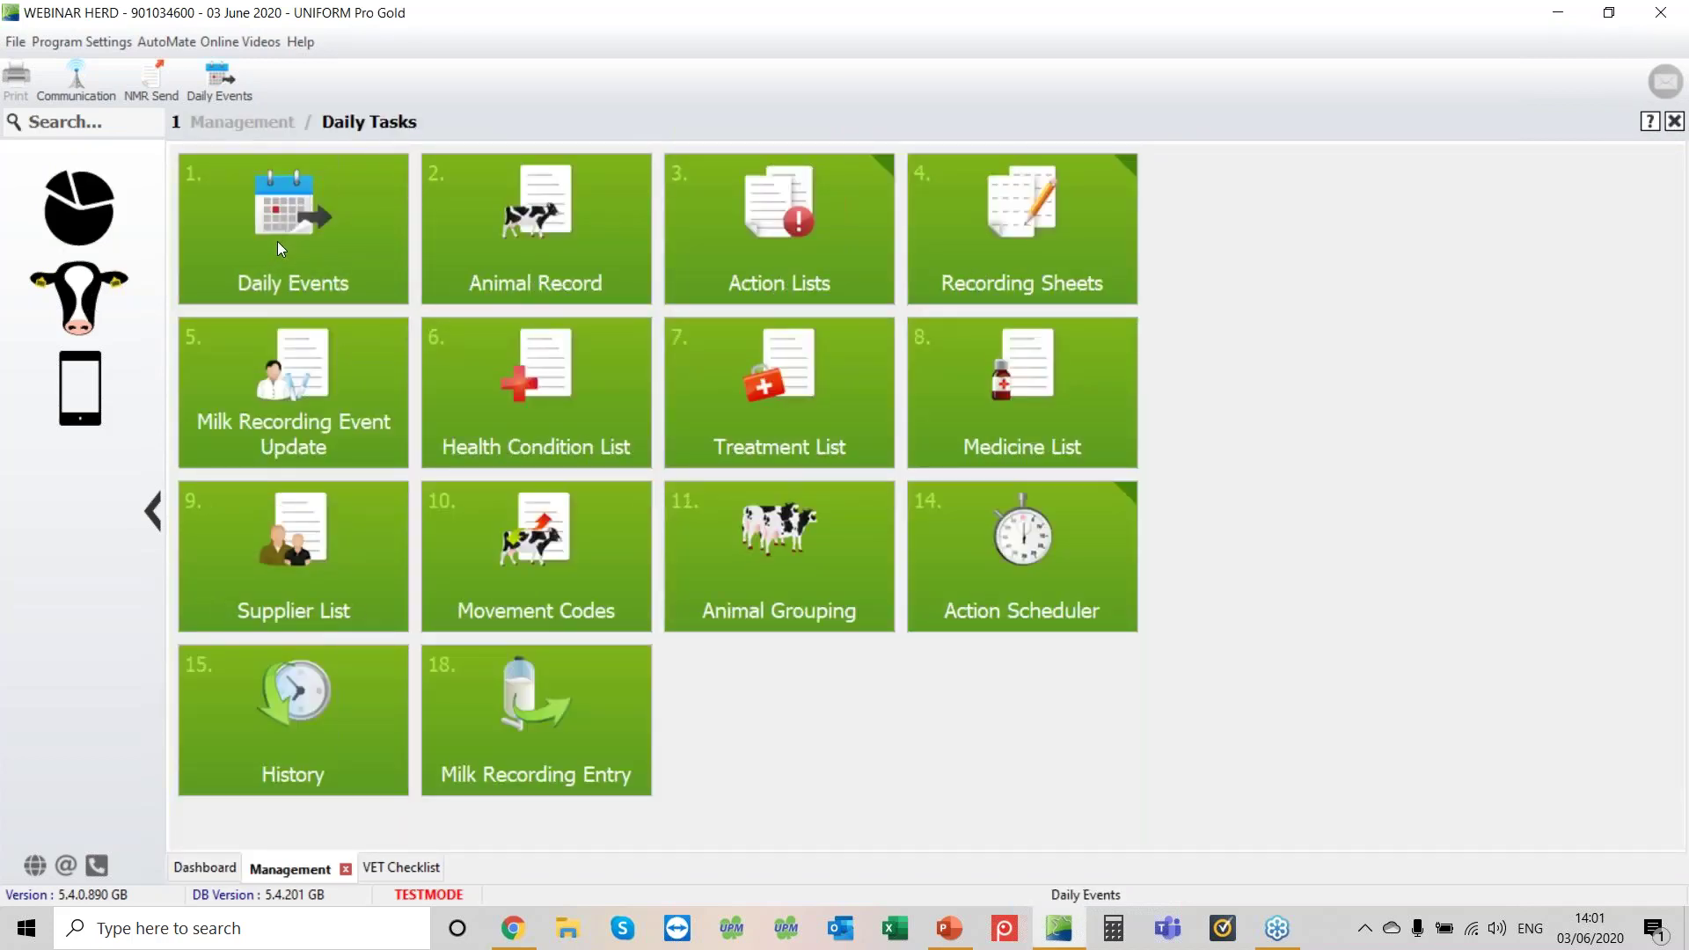
left_click(769, 234)
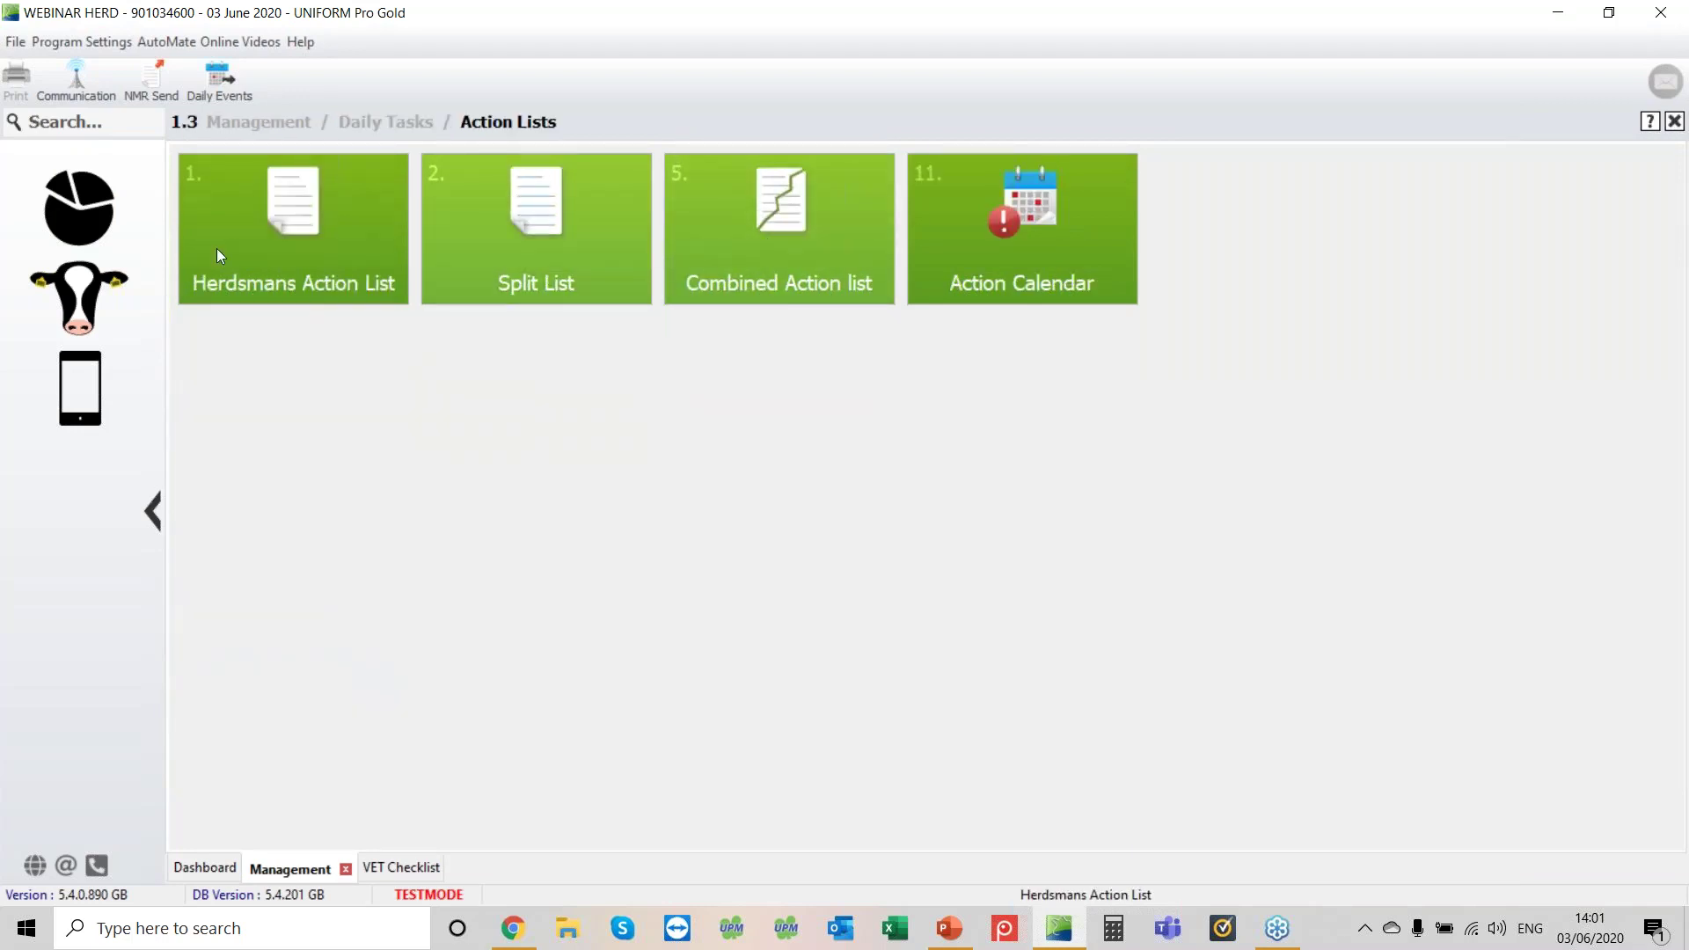
right_click(281, 218)
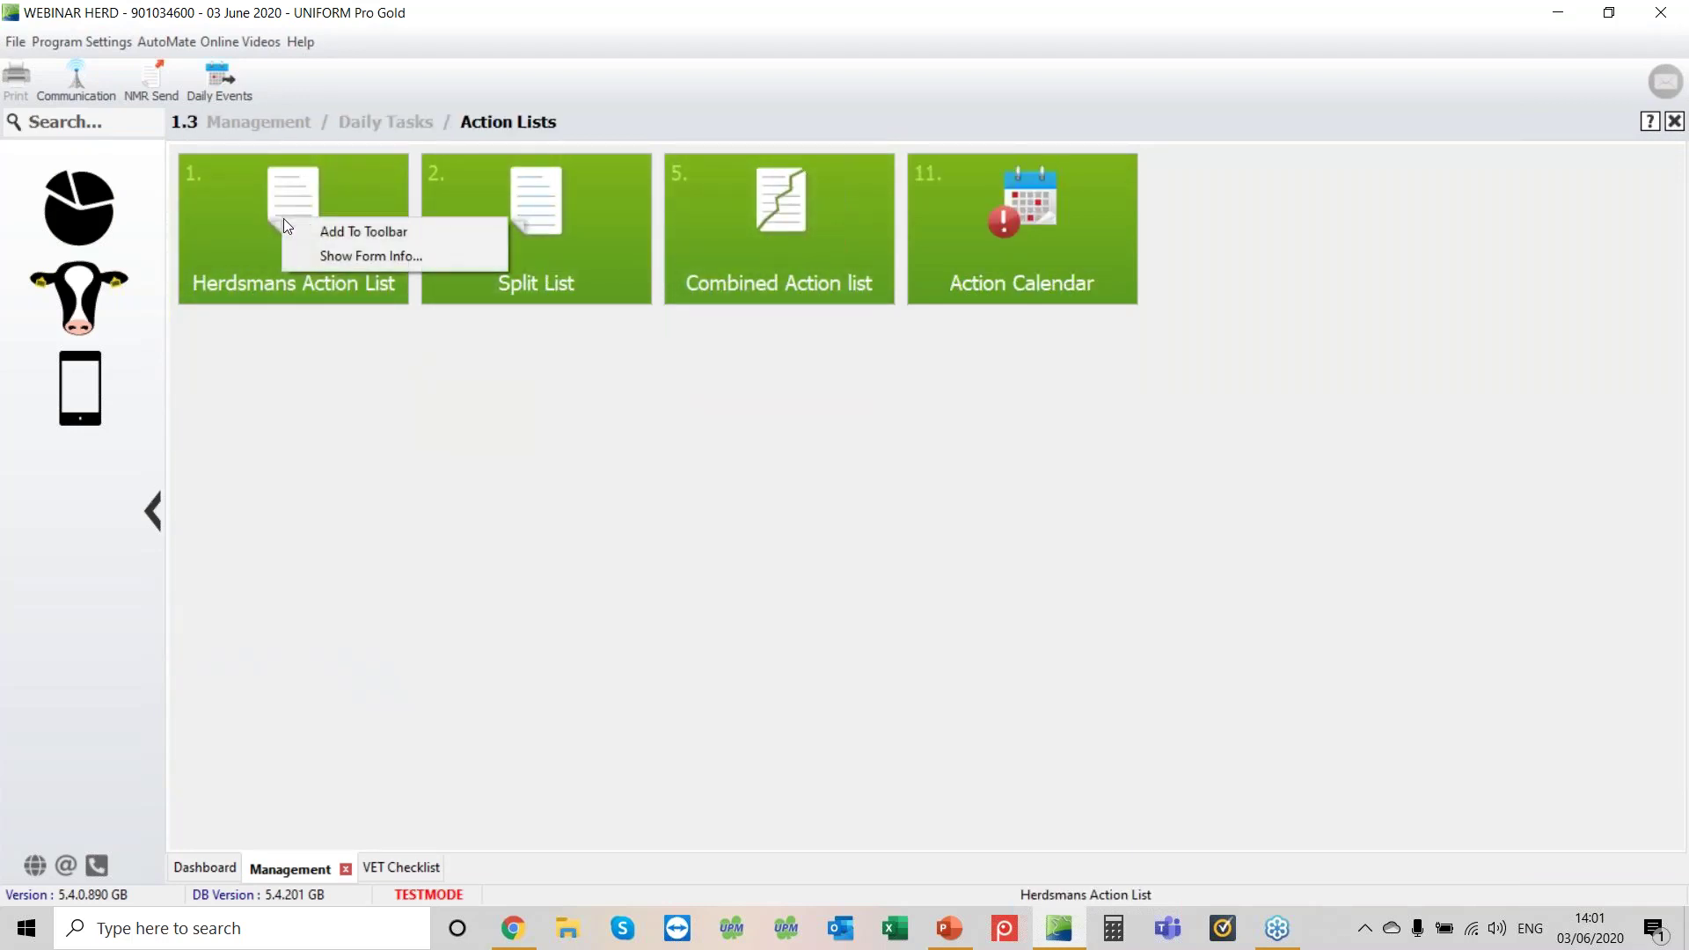
left_click(340, 234)
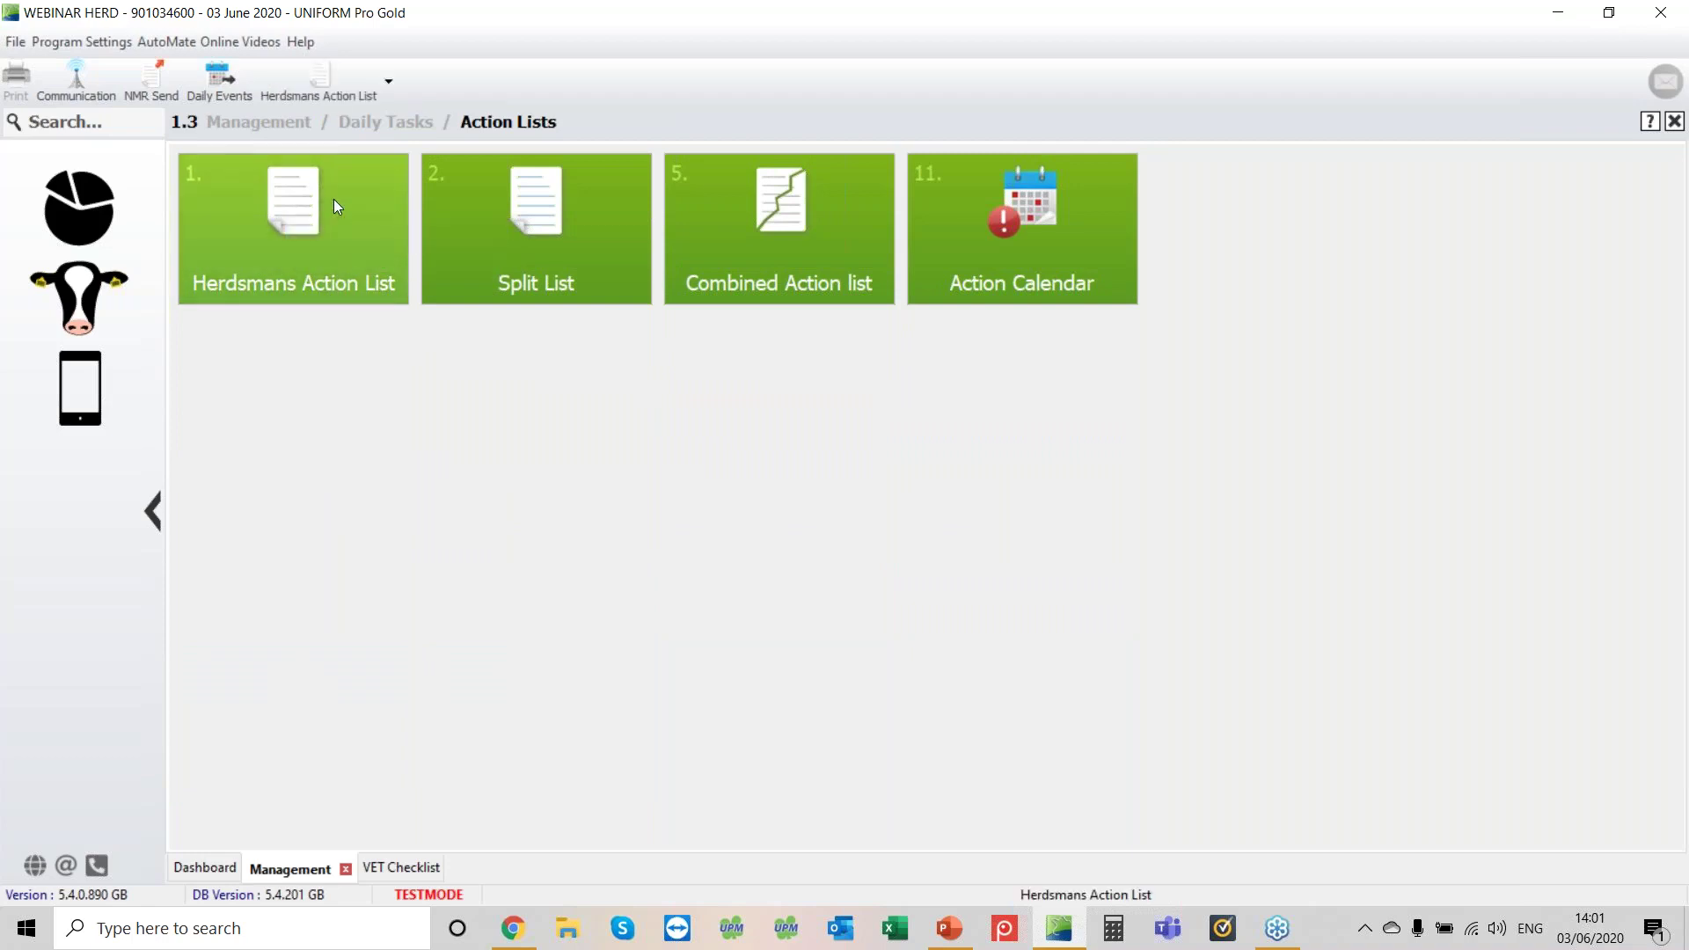
Return to the dashboard and look at the additional shortcuts available in the toolbar.
left_click(83, 211)
left_click(387, 85)
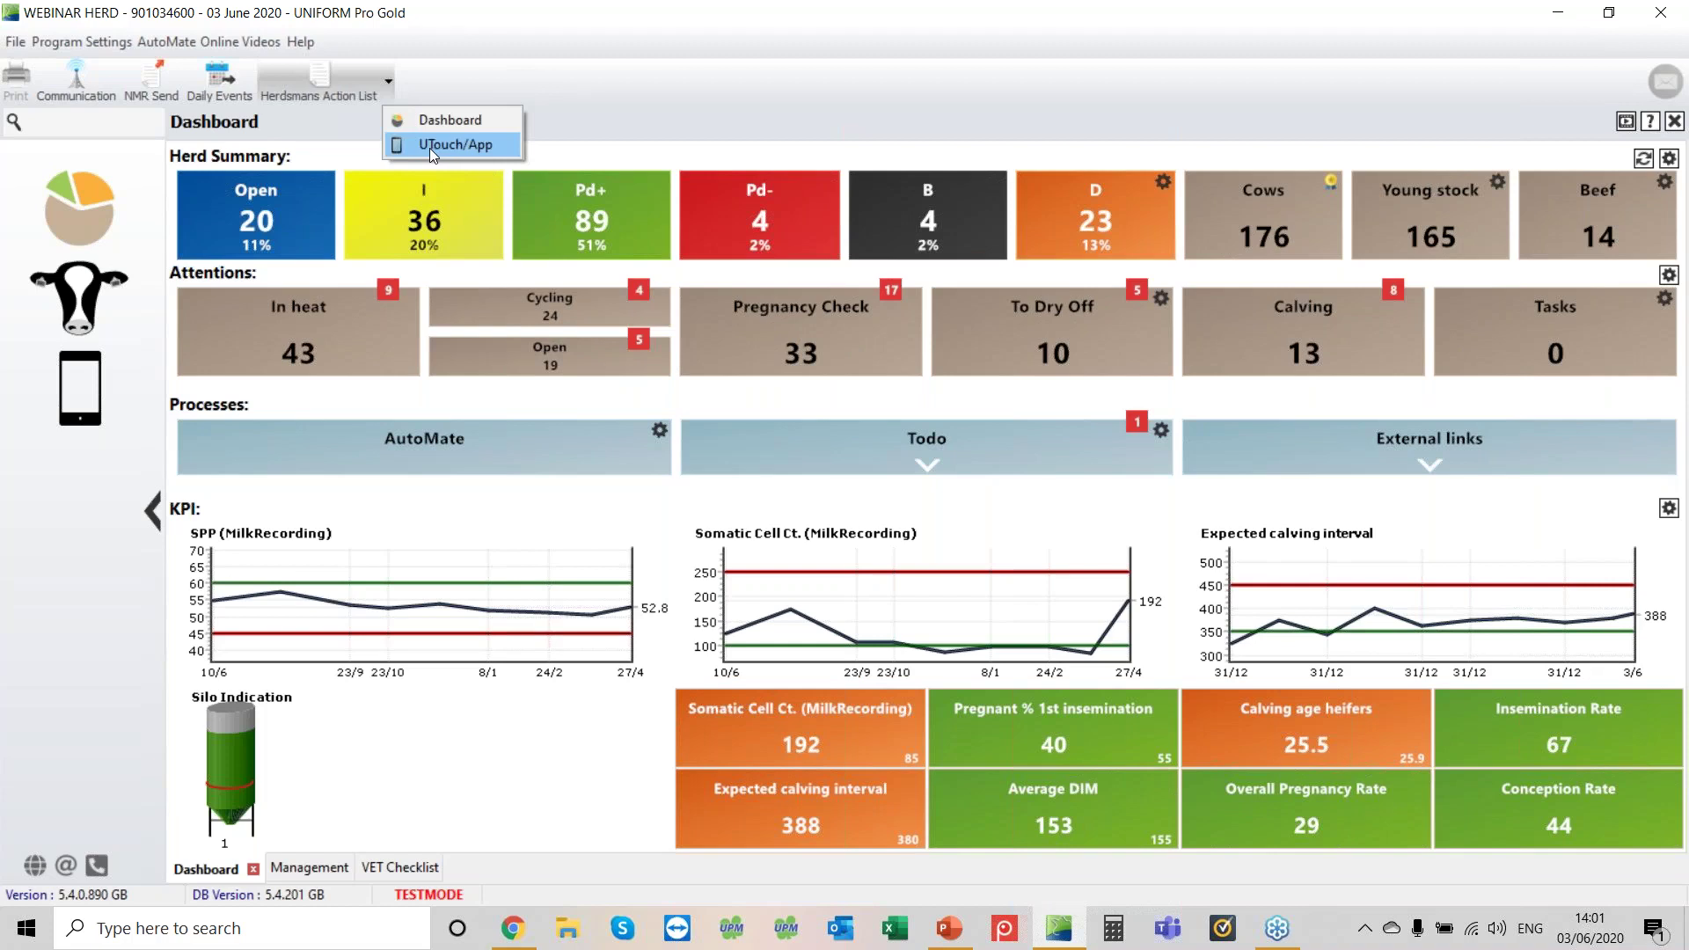
left_click(1679, 58)
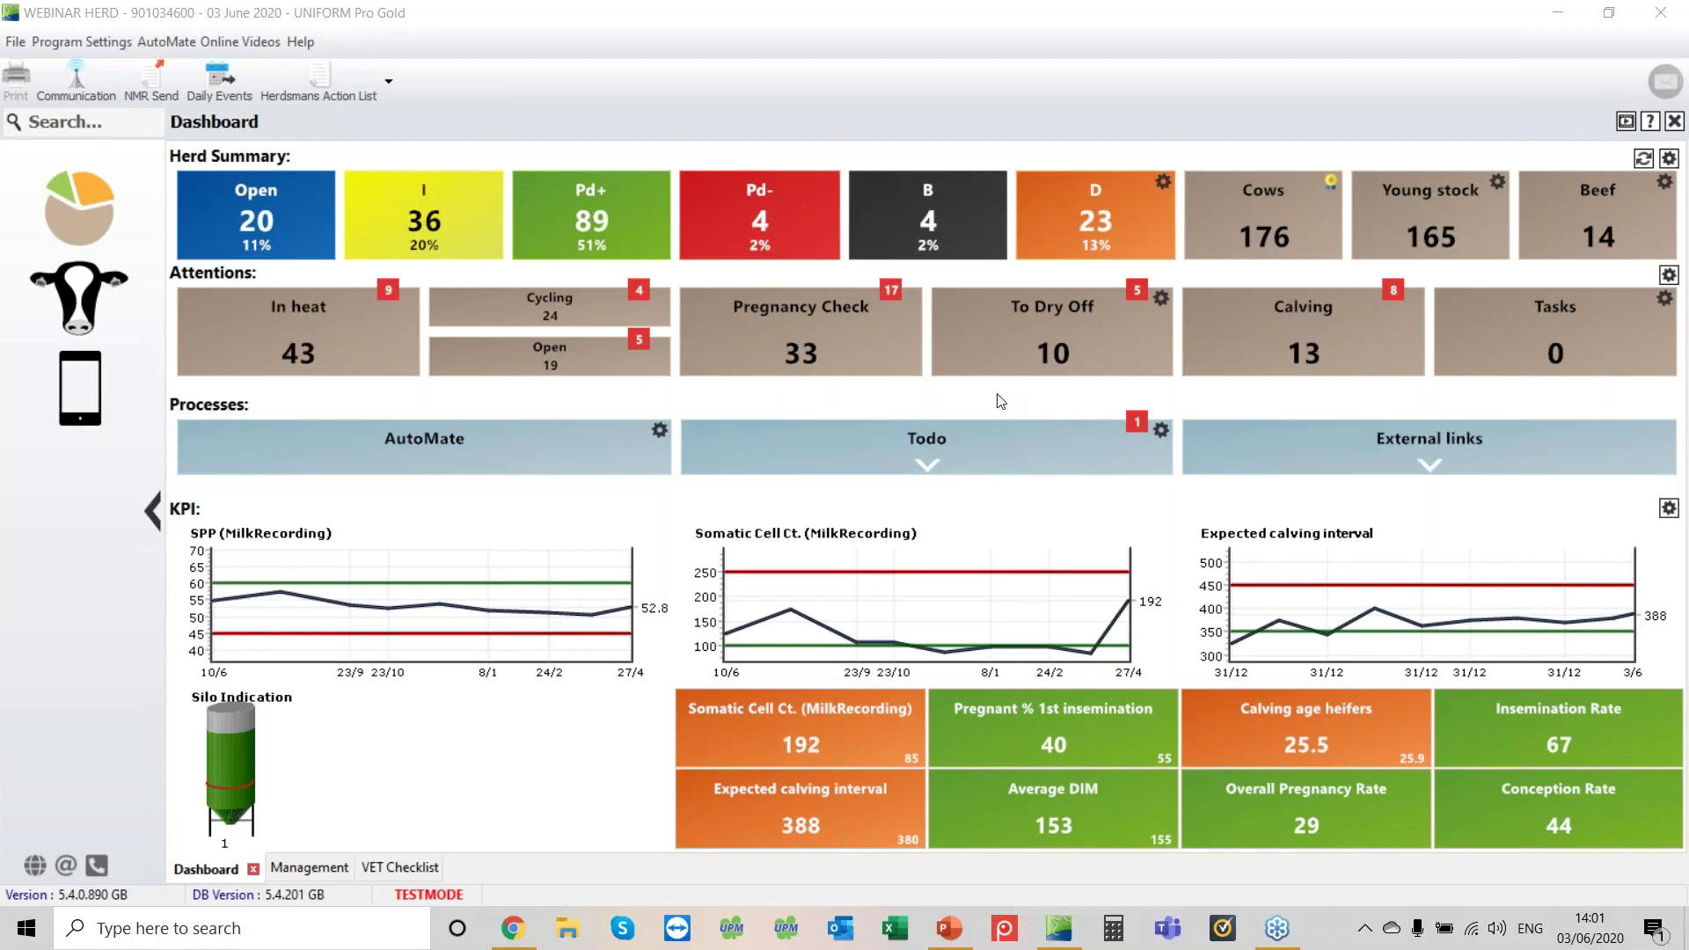
Save the Dashboard preset for the attentions list with young stock excluded and calved animals included.
left_click(1673, 279)
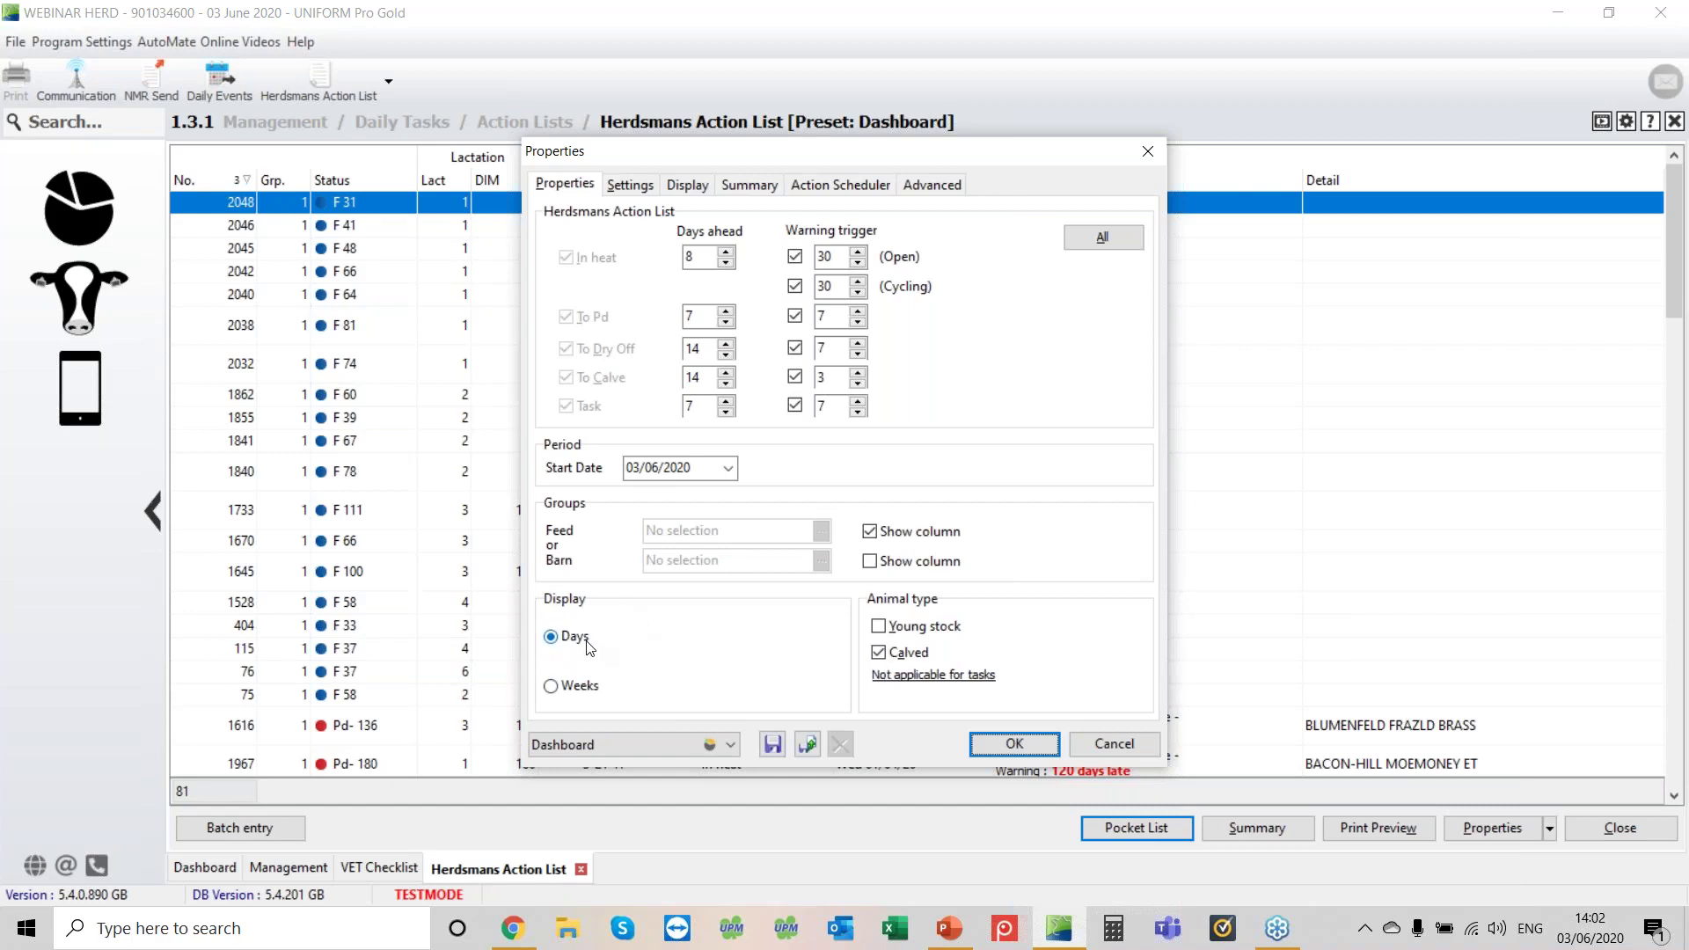
left_click(879, 627)
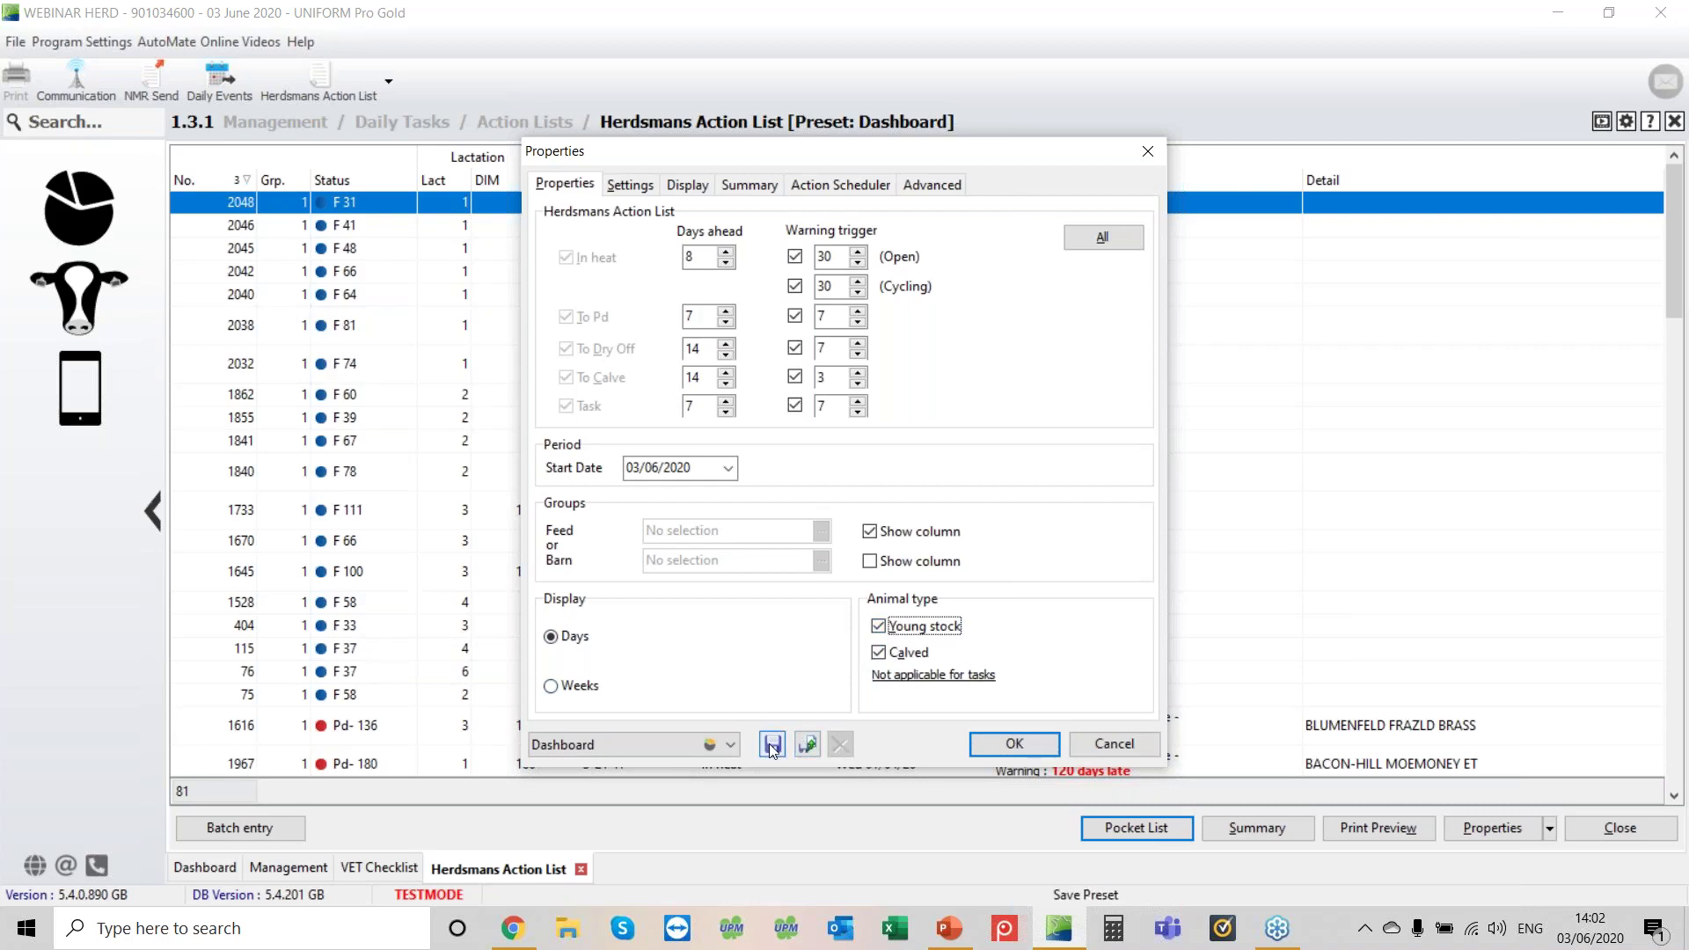
left_click(879, 627)
left_click(772, 747)
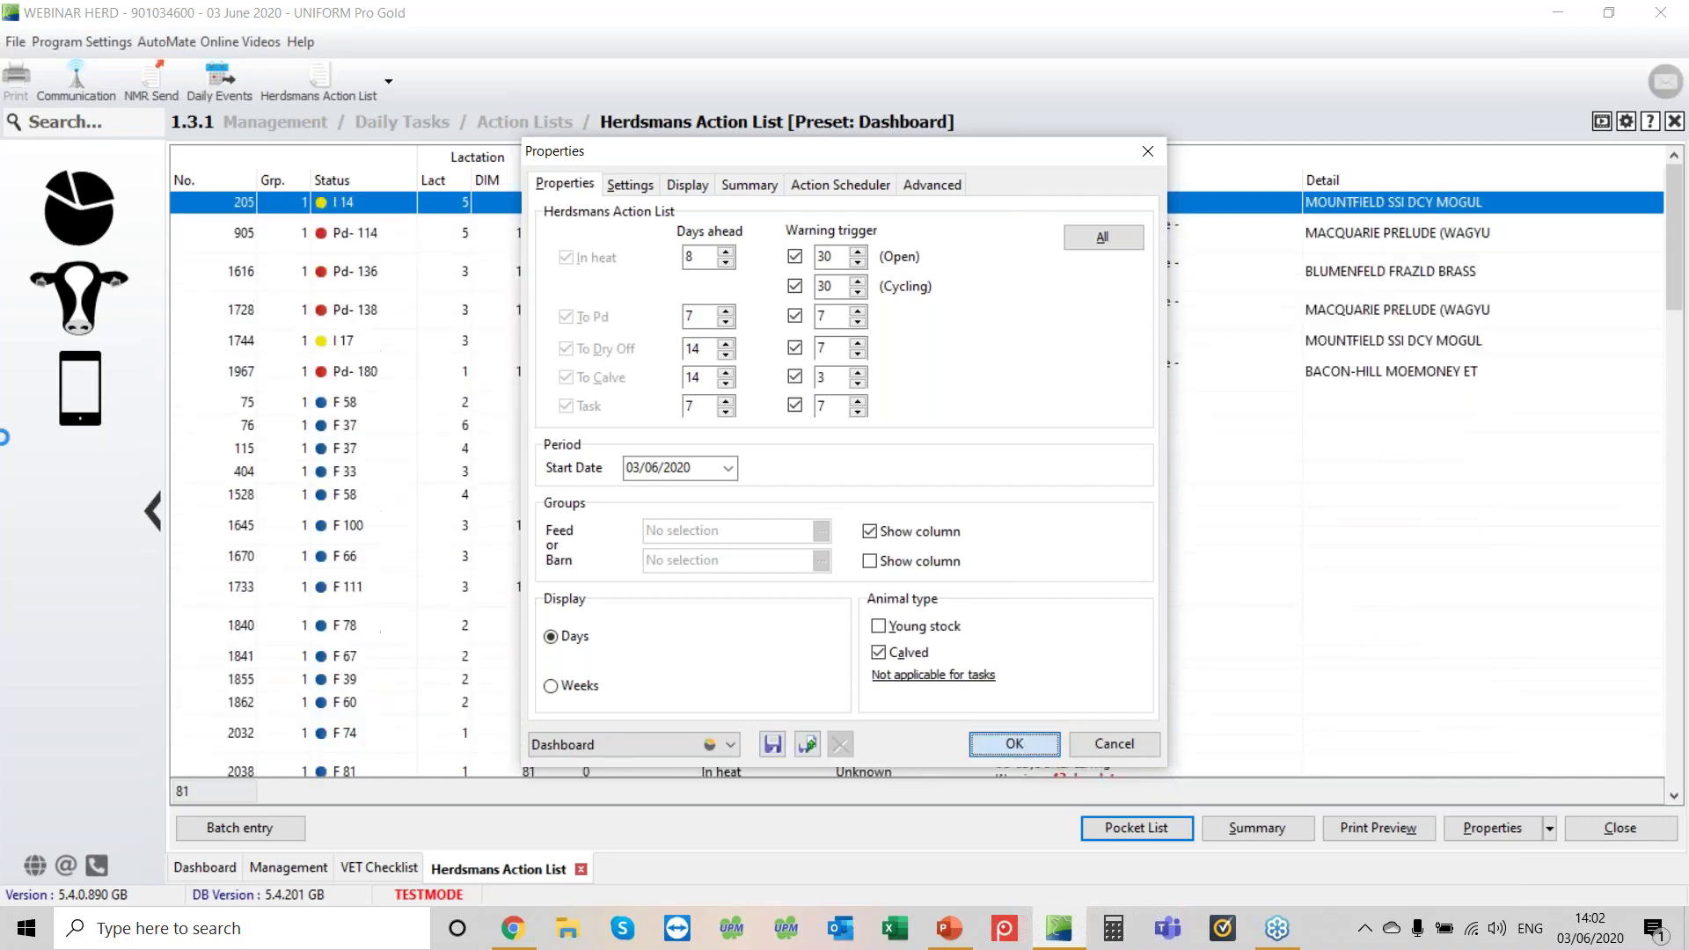
key("Return")
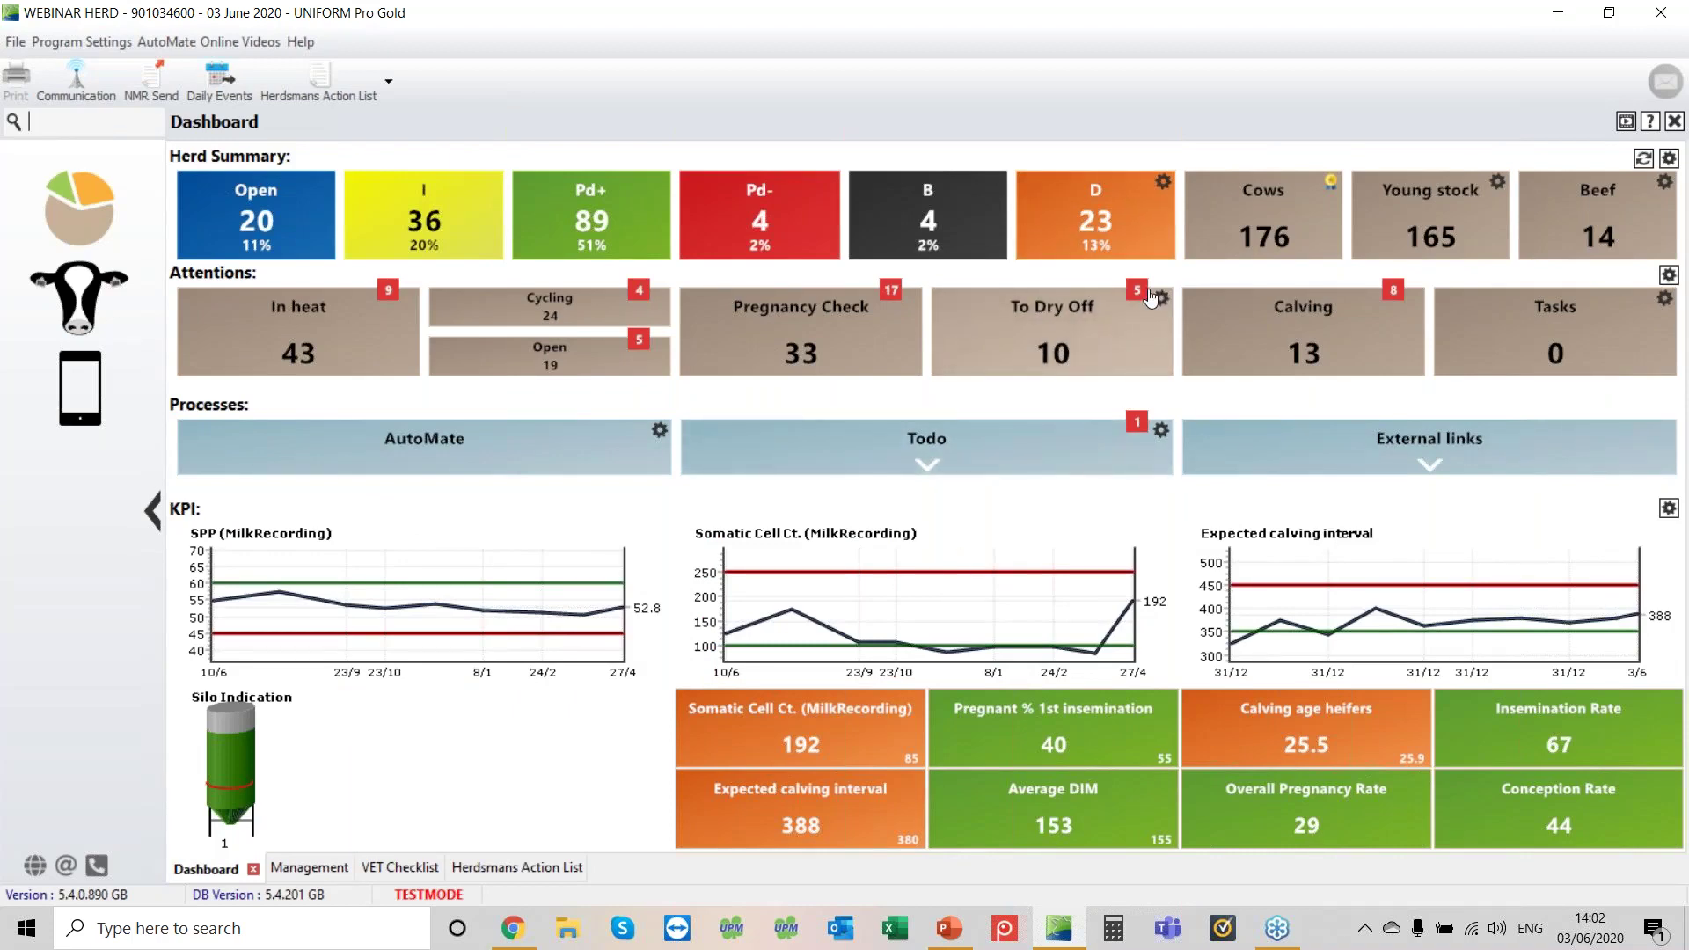
In the To Dry Off list, include the last comment from reproduction events, save the Dashboard preset and check cow 1759's comments.
left_click(985, 338)
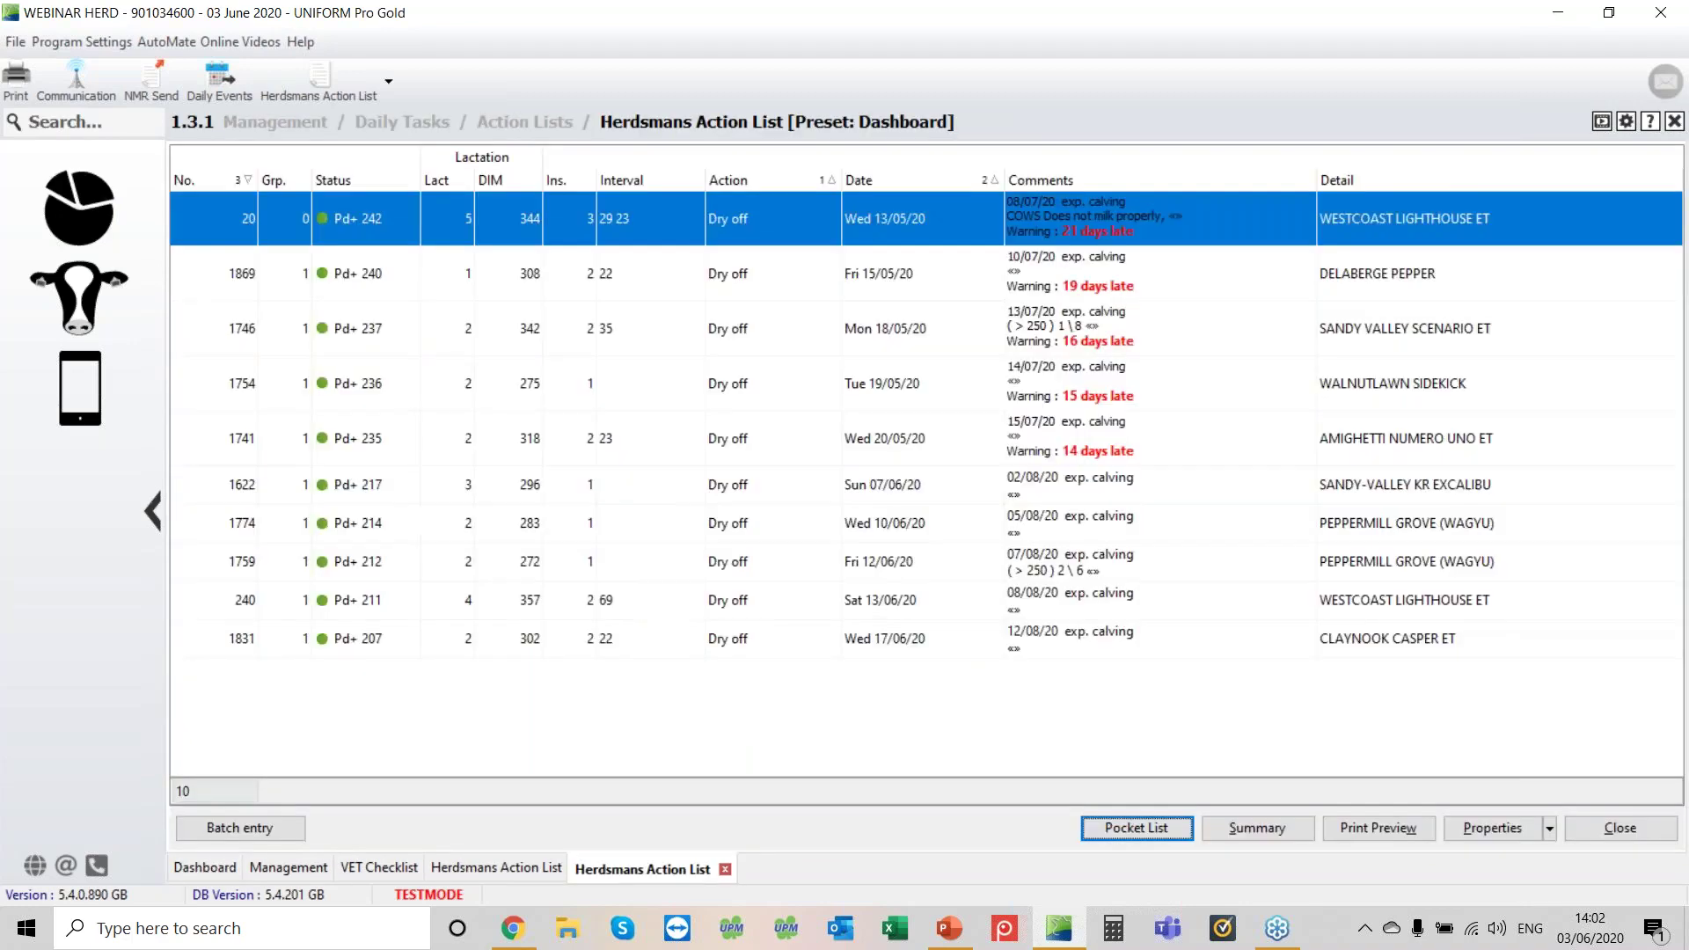
left_click(193, 563)
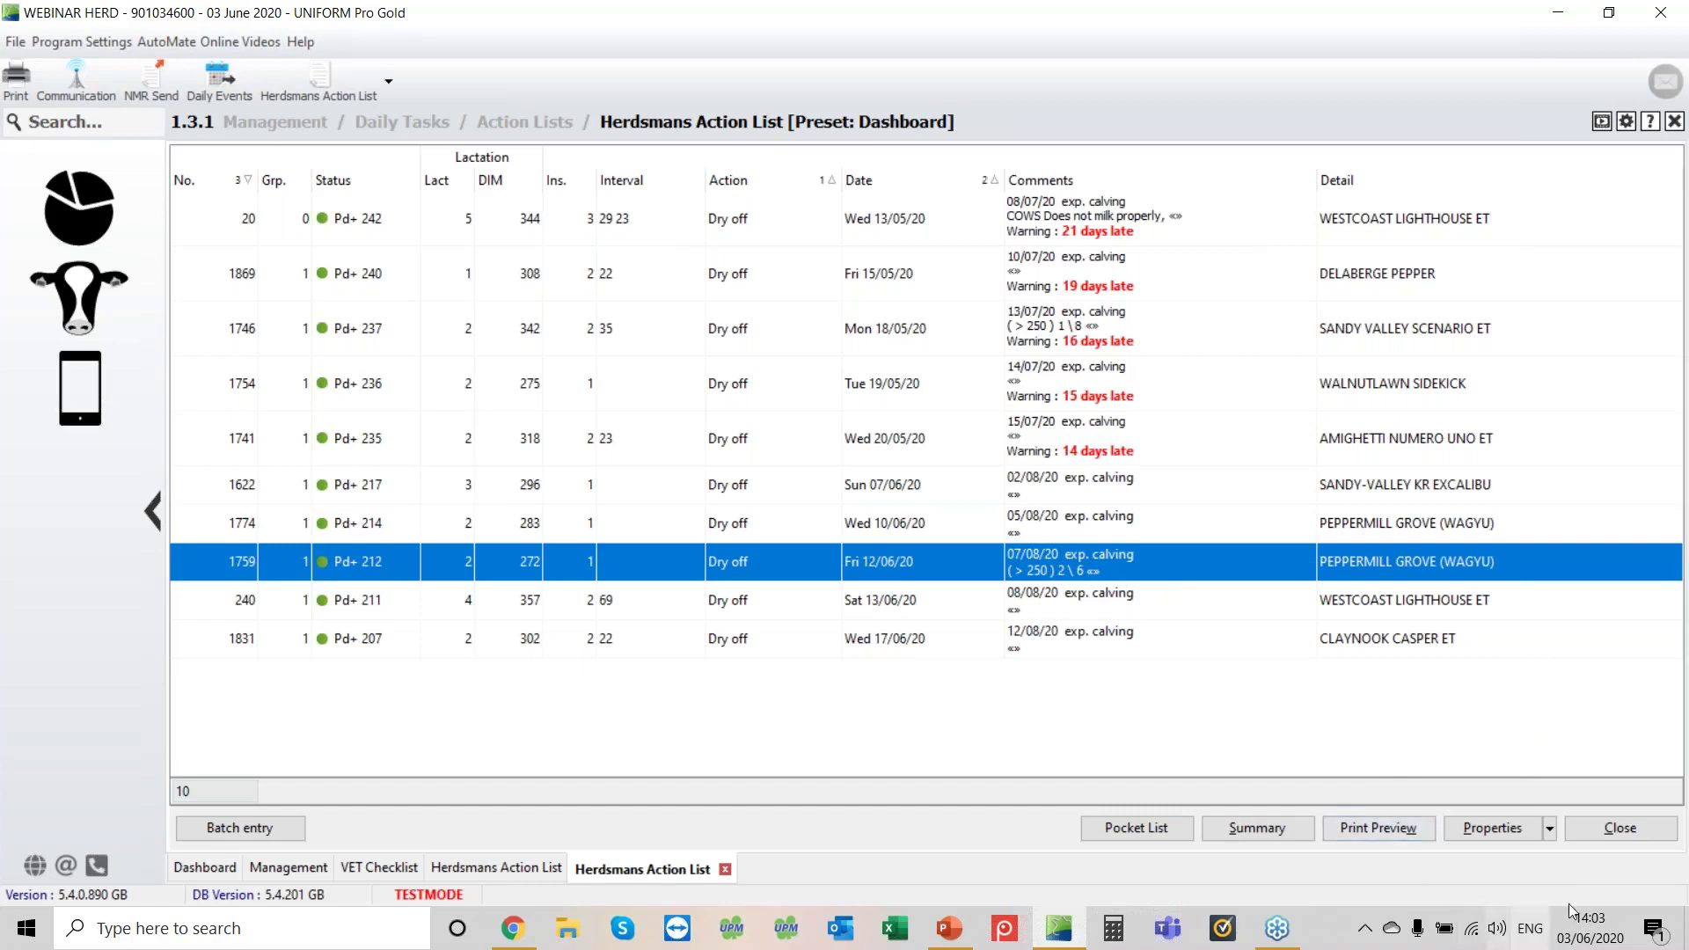
left_click(1484, 831)
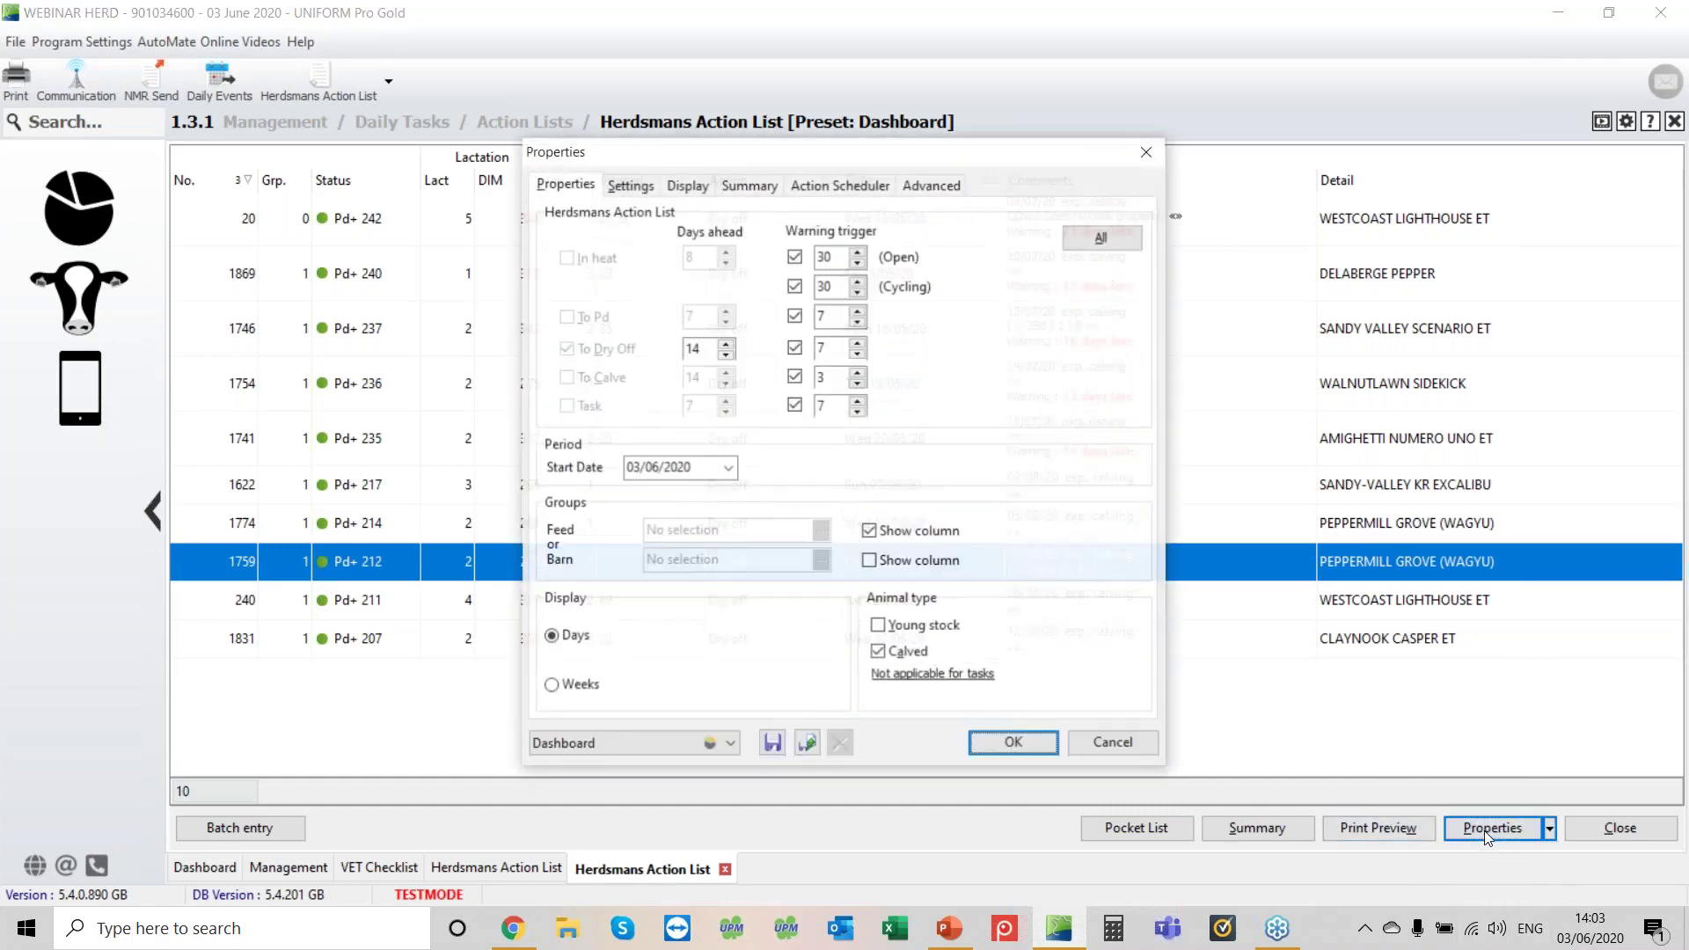
left_click(643, 191)
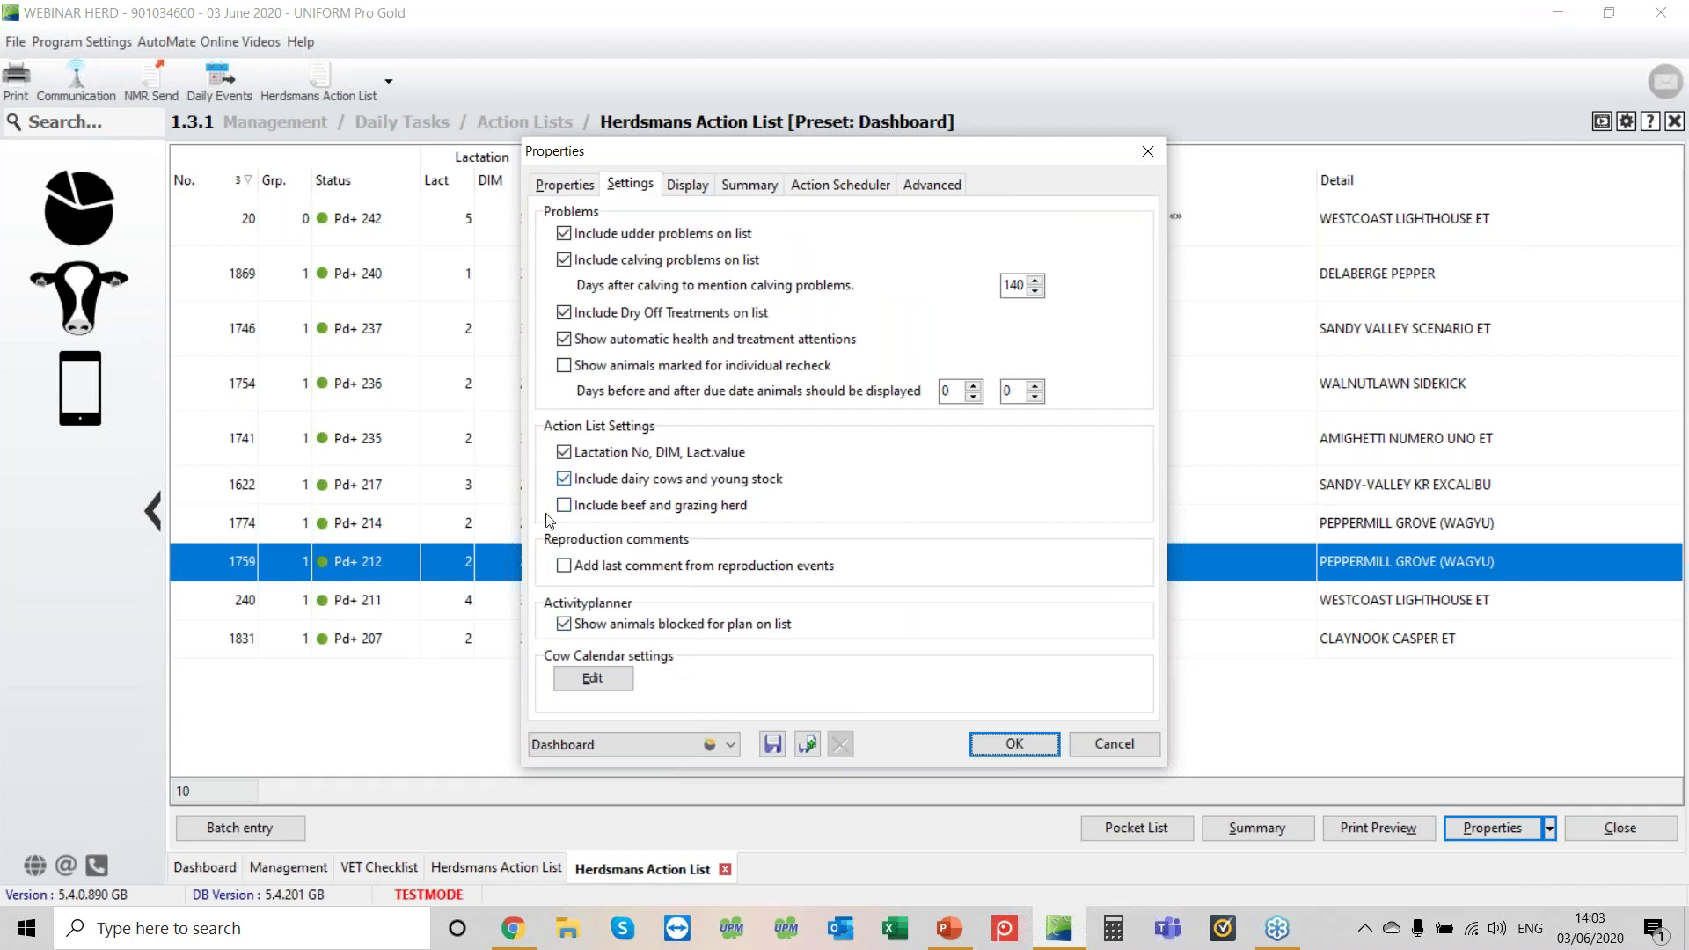
left_click(566, 568)
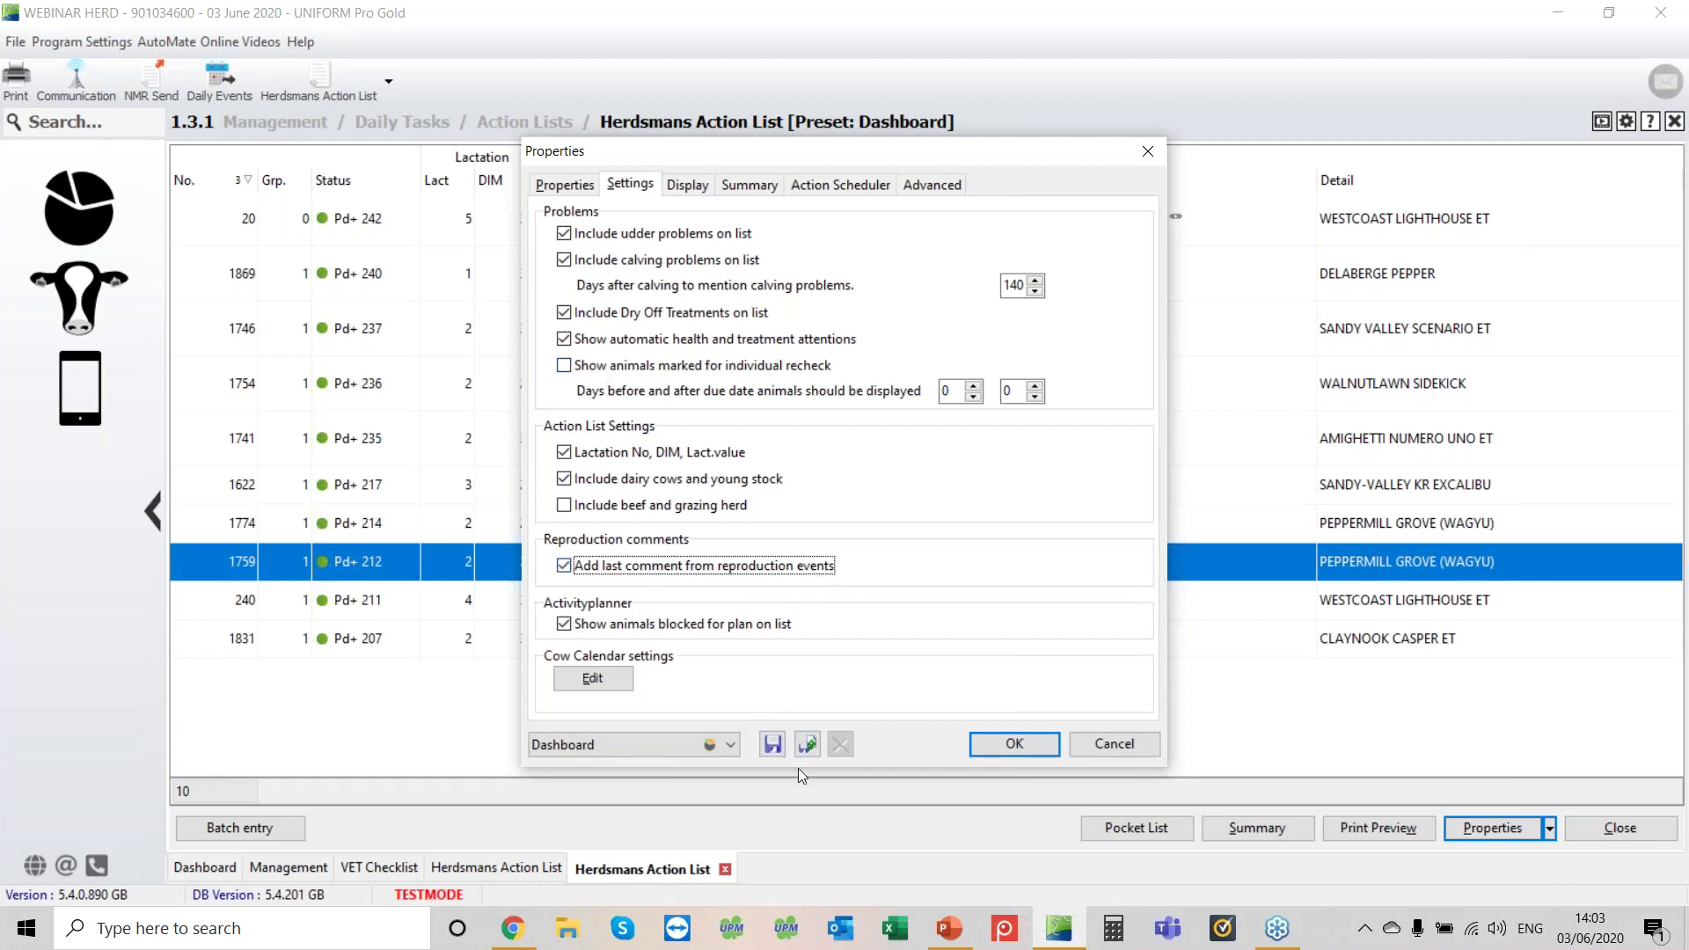
left_click(773, 748)
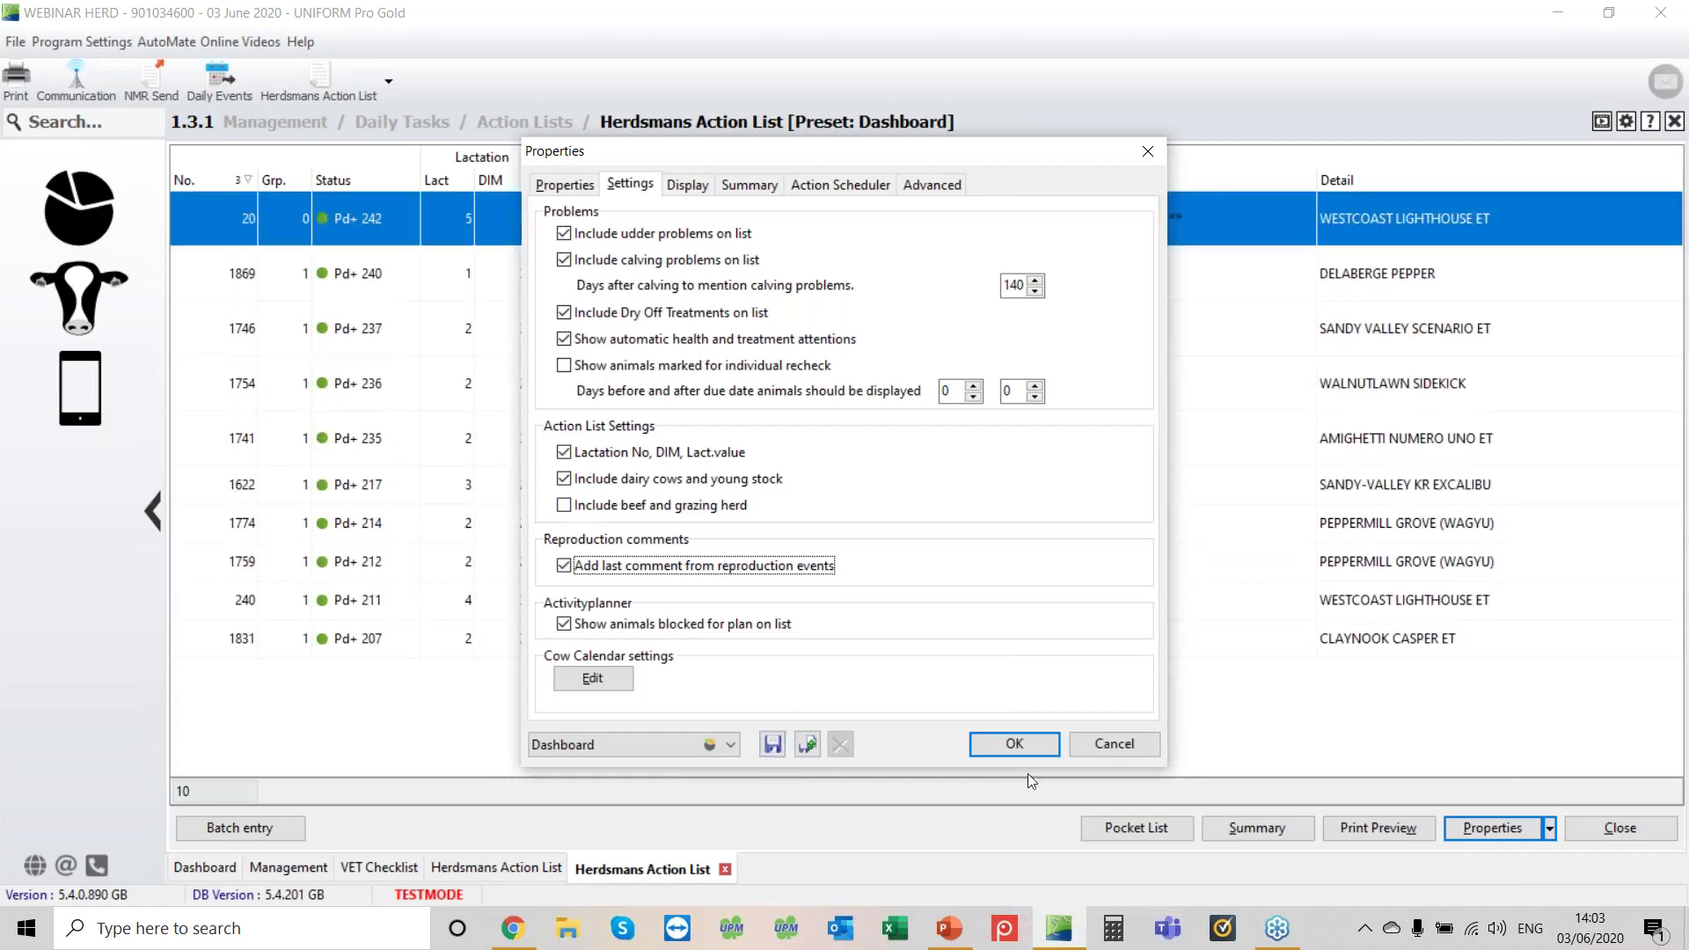
left_click(1015, 745)
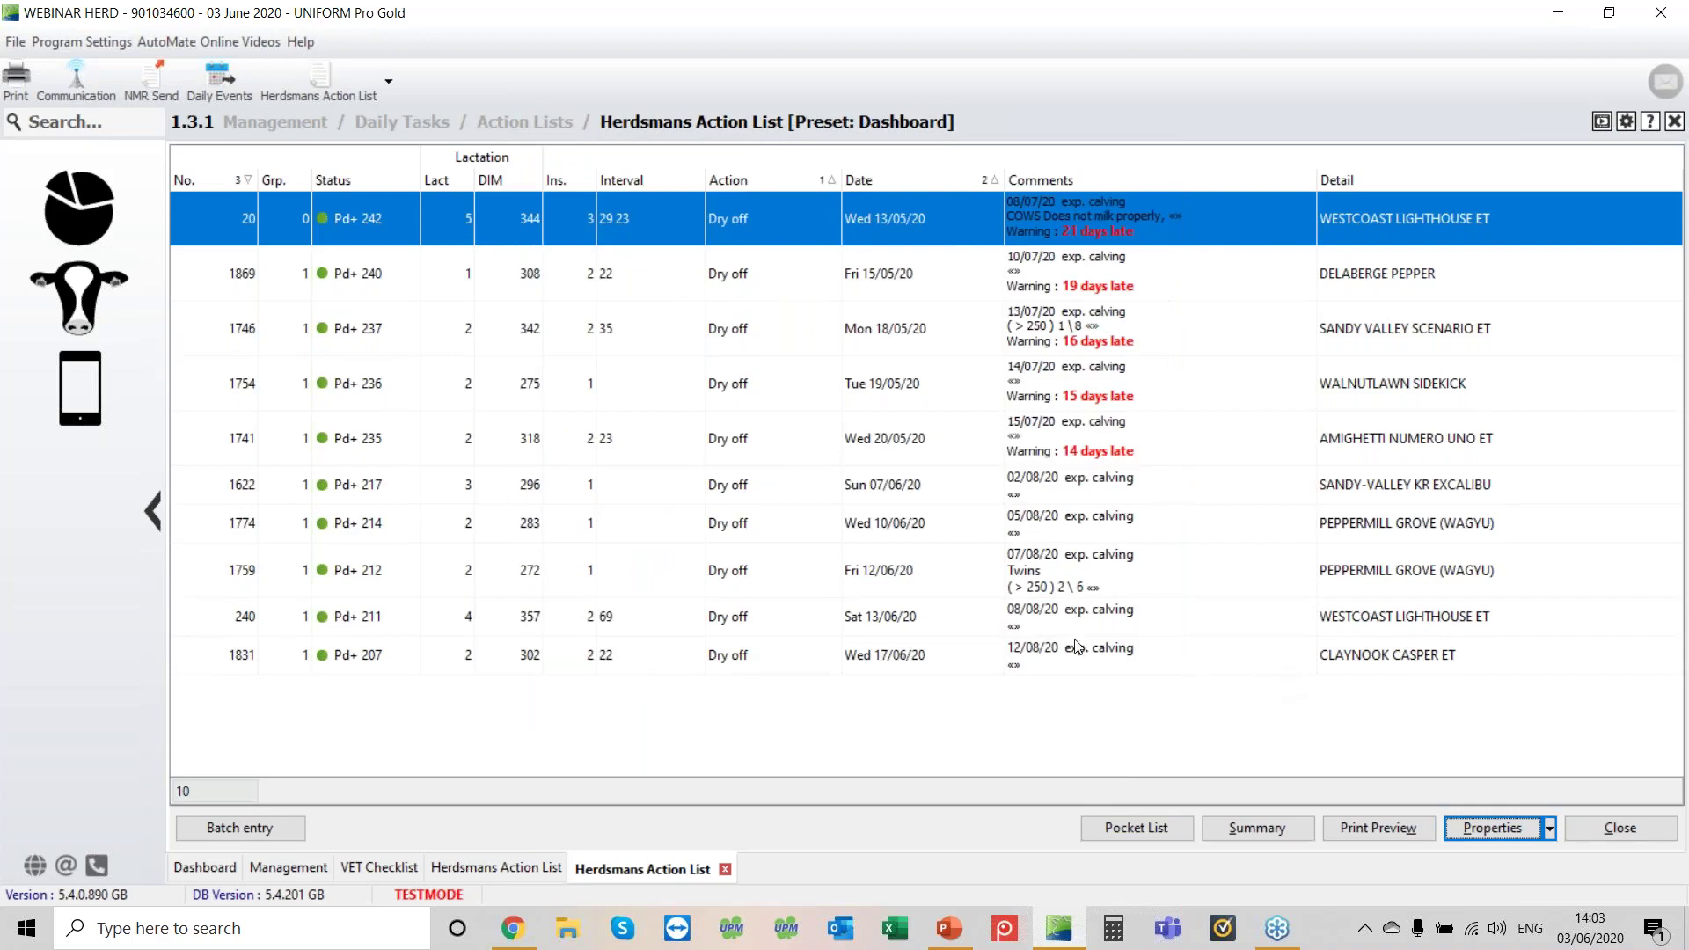
left_click(283, 594)
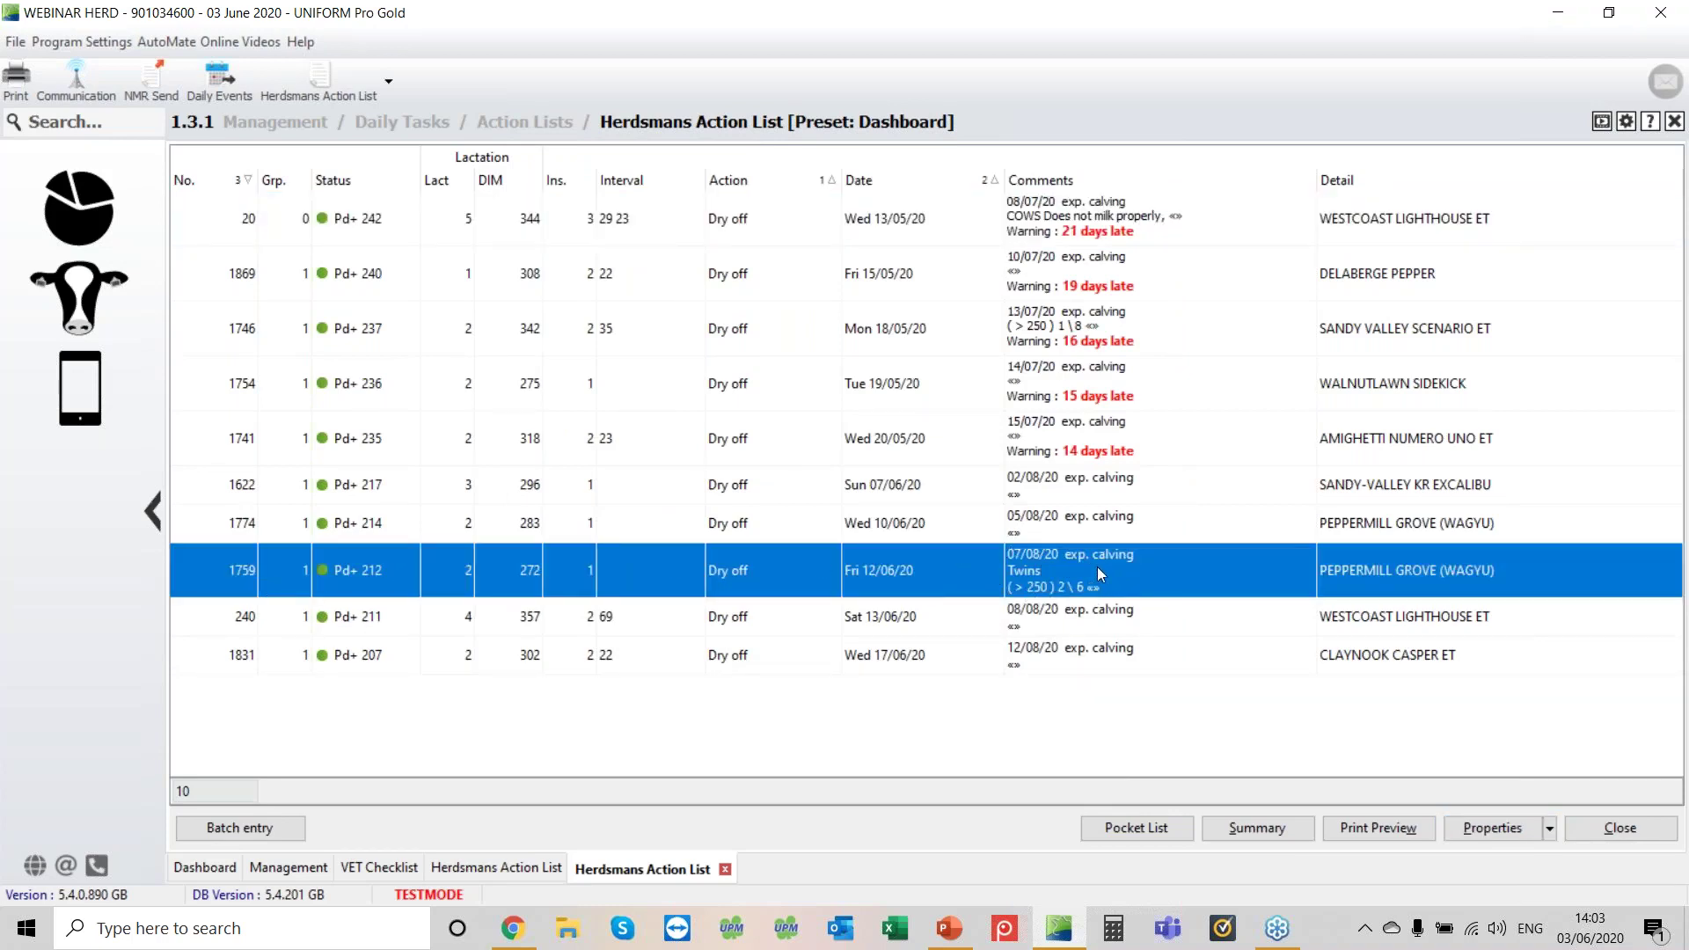
left_click(1211, 626)
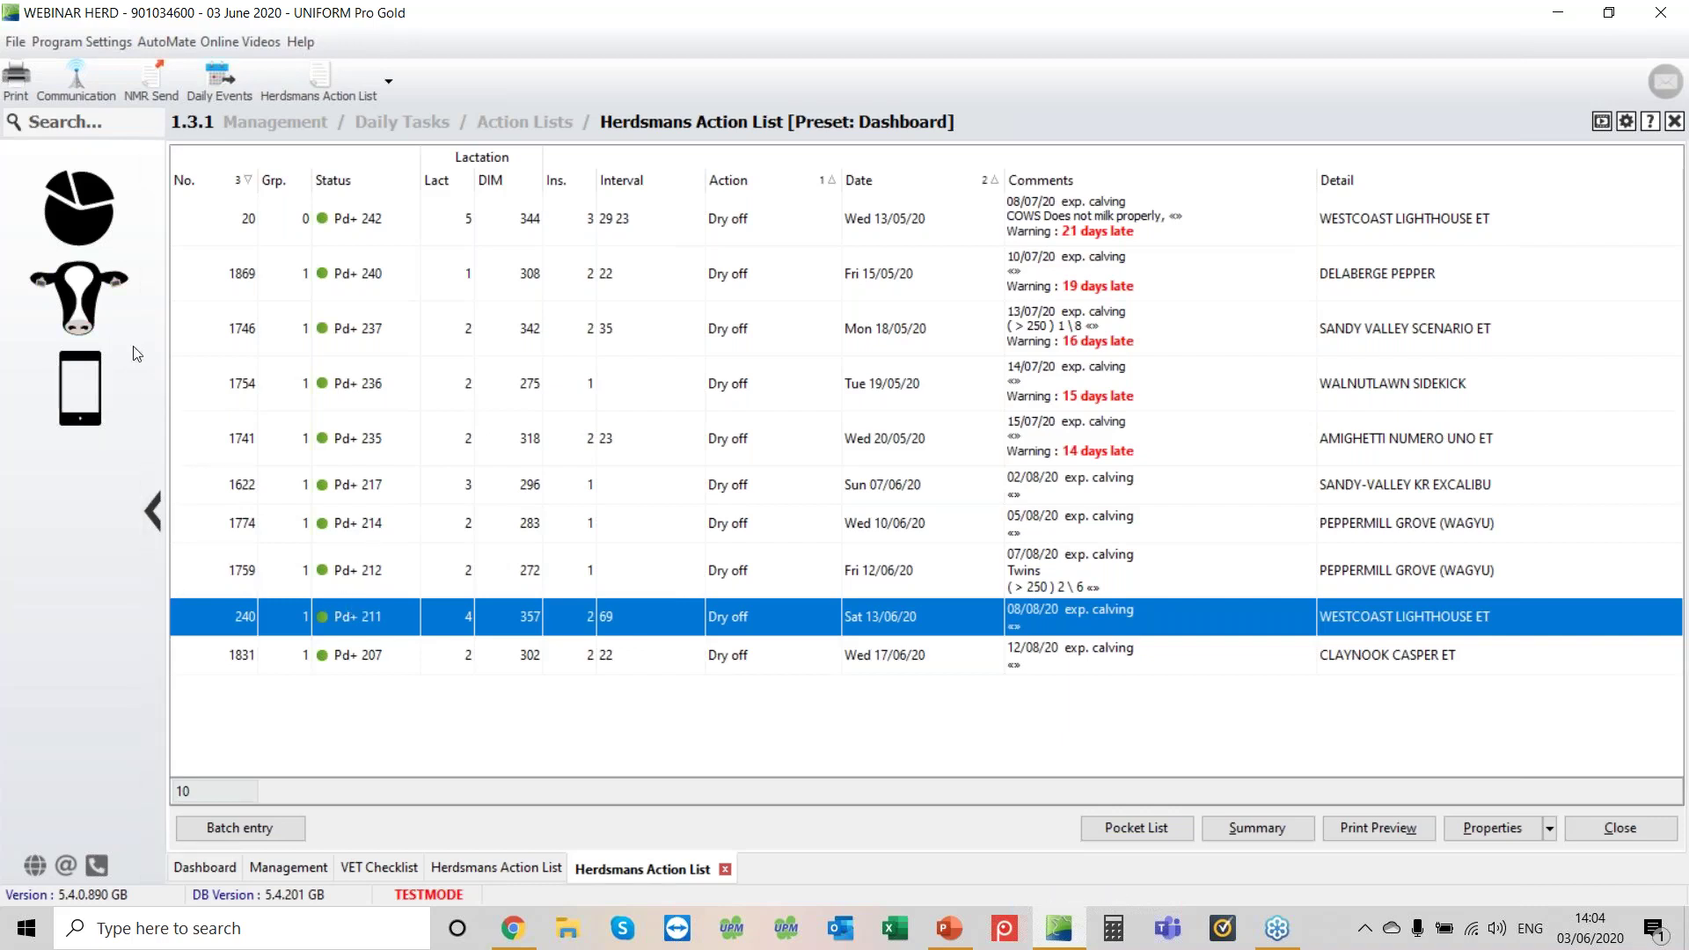
Open Daily Events and start a new event entry for cow 1759.
left_click(82, 310)
left_click(270, 251)
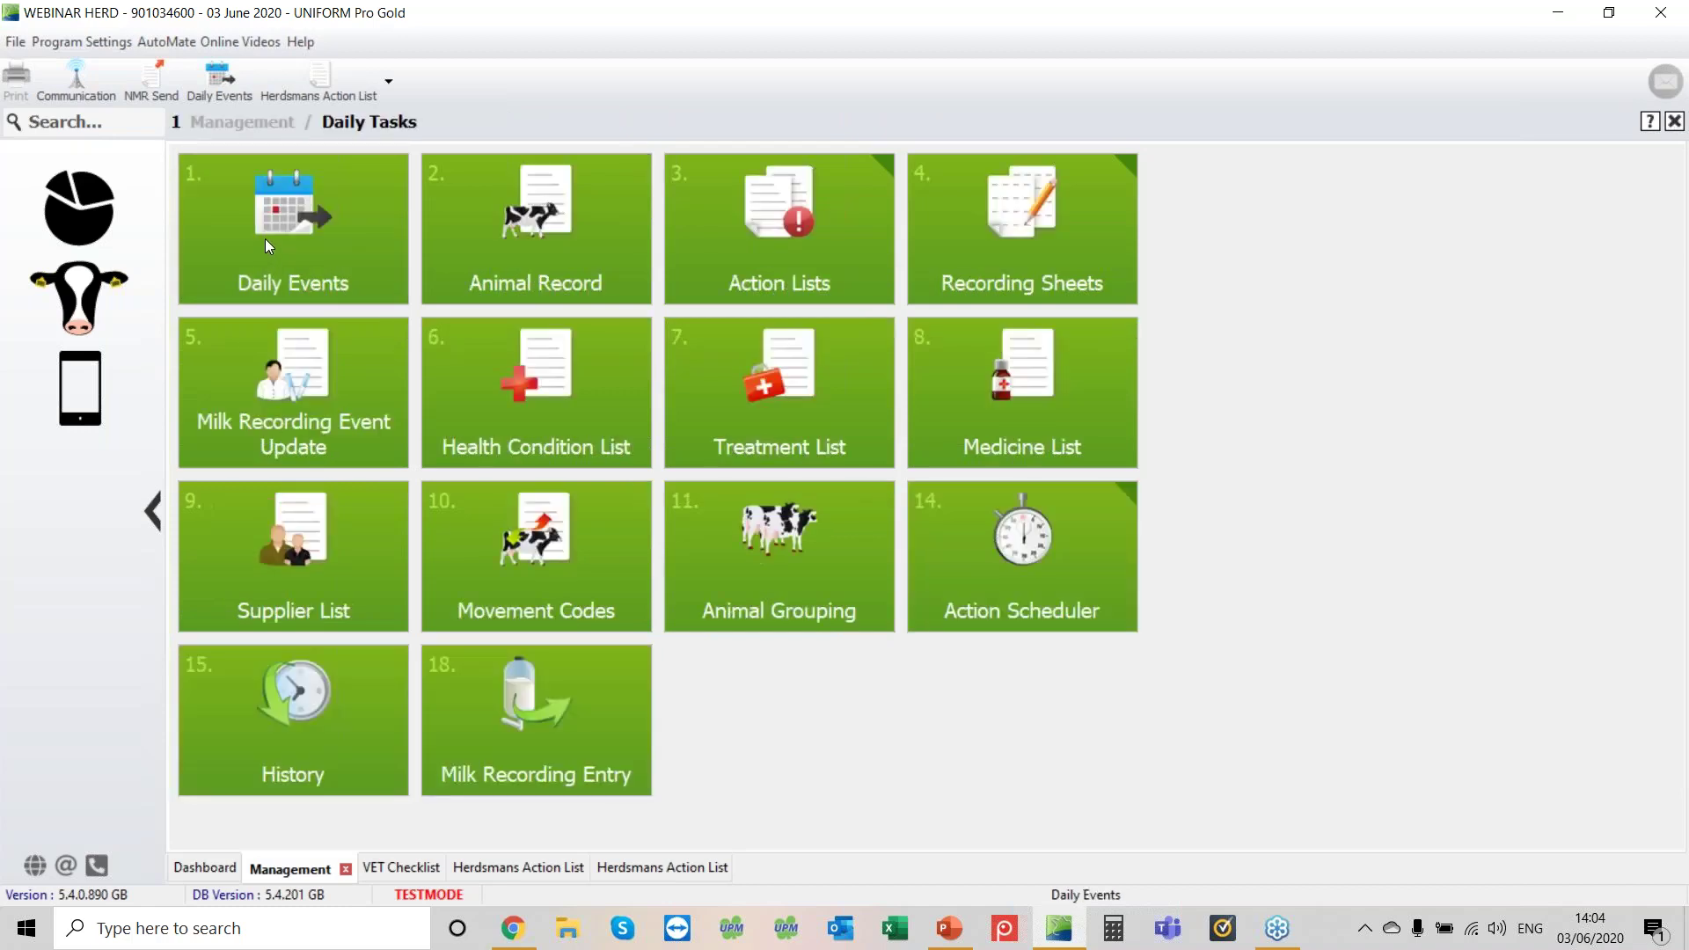
left_click(270, 247)
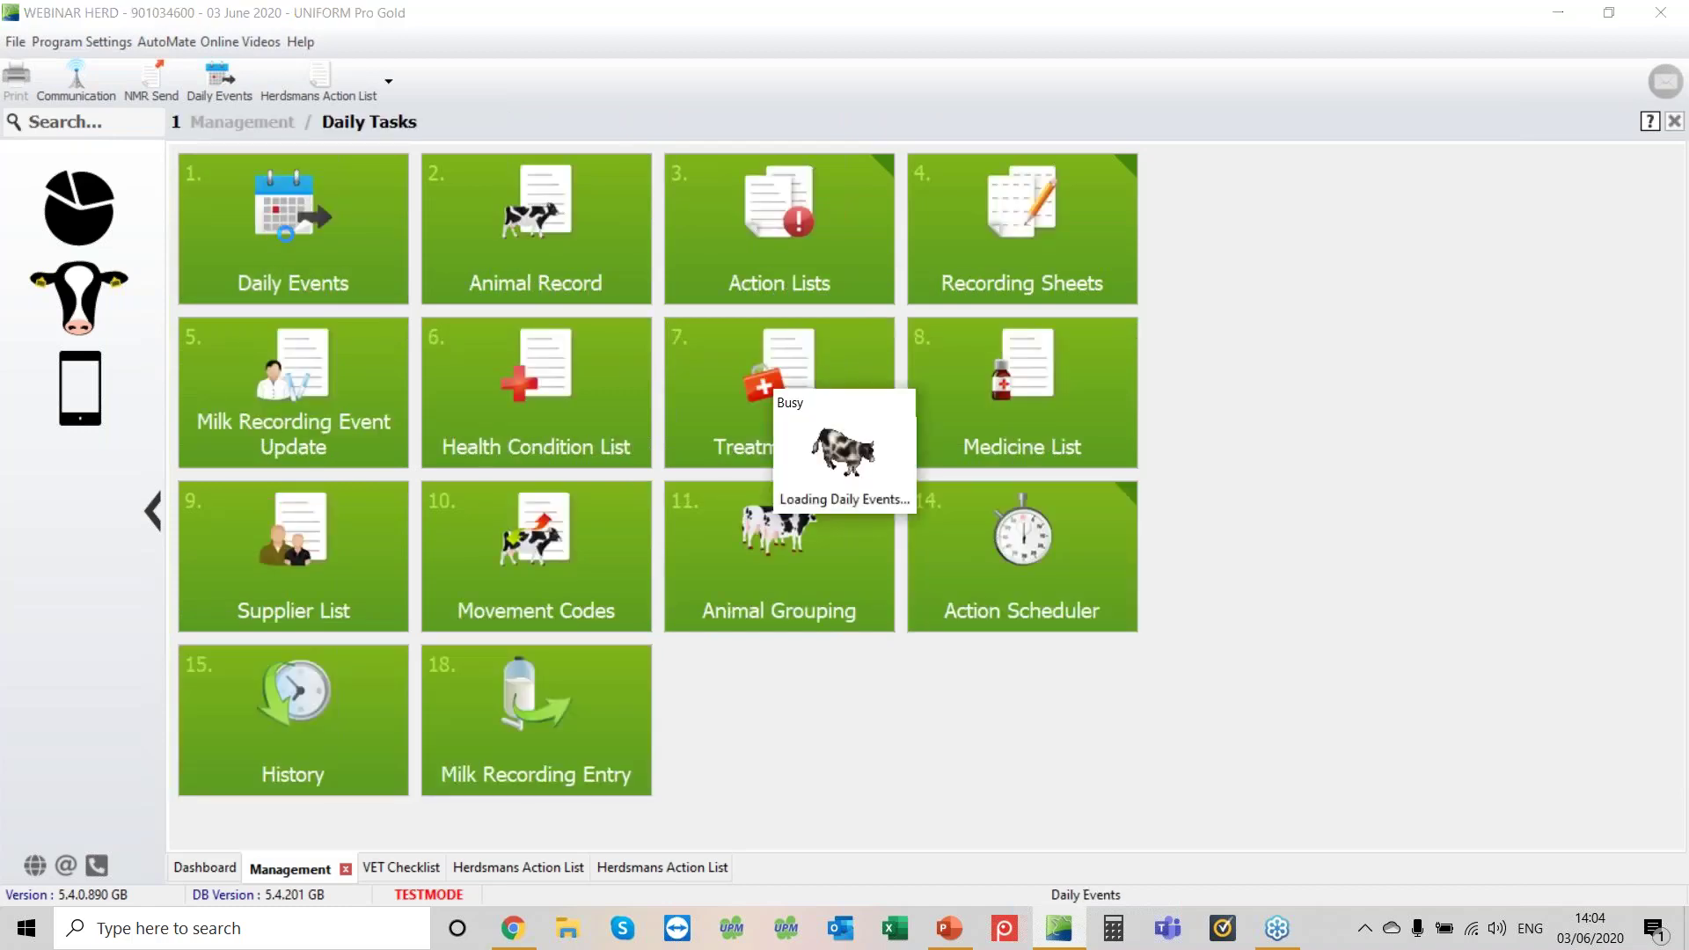
type("1759")
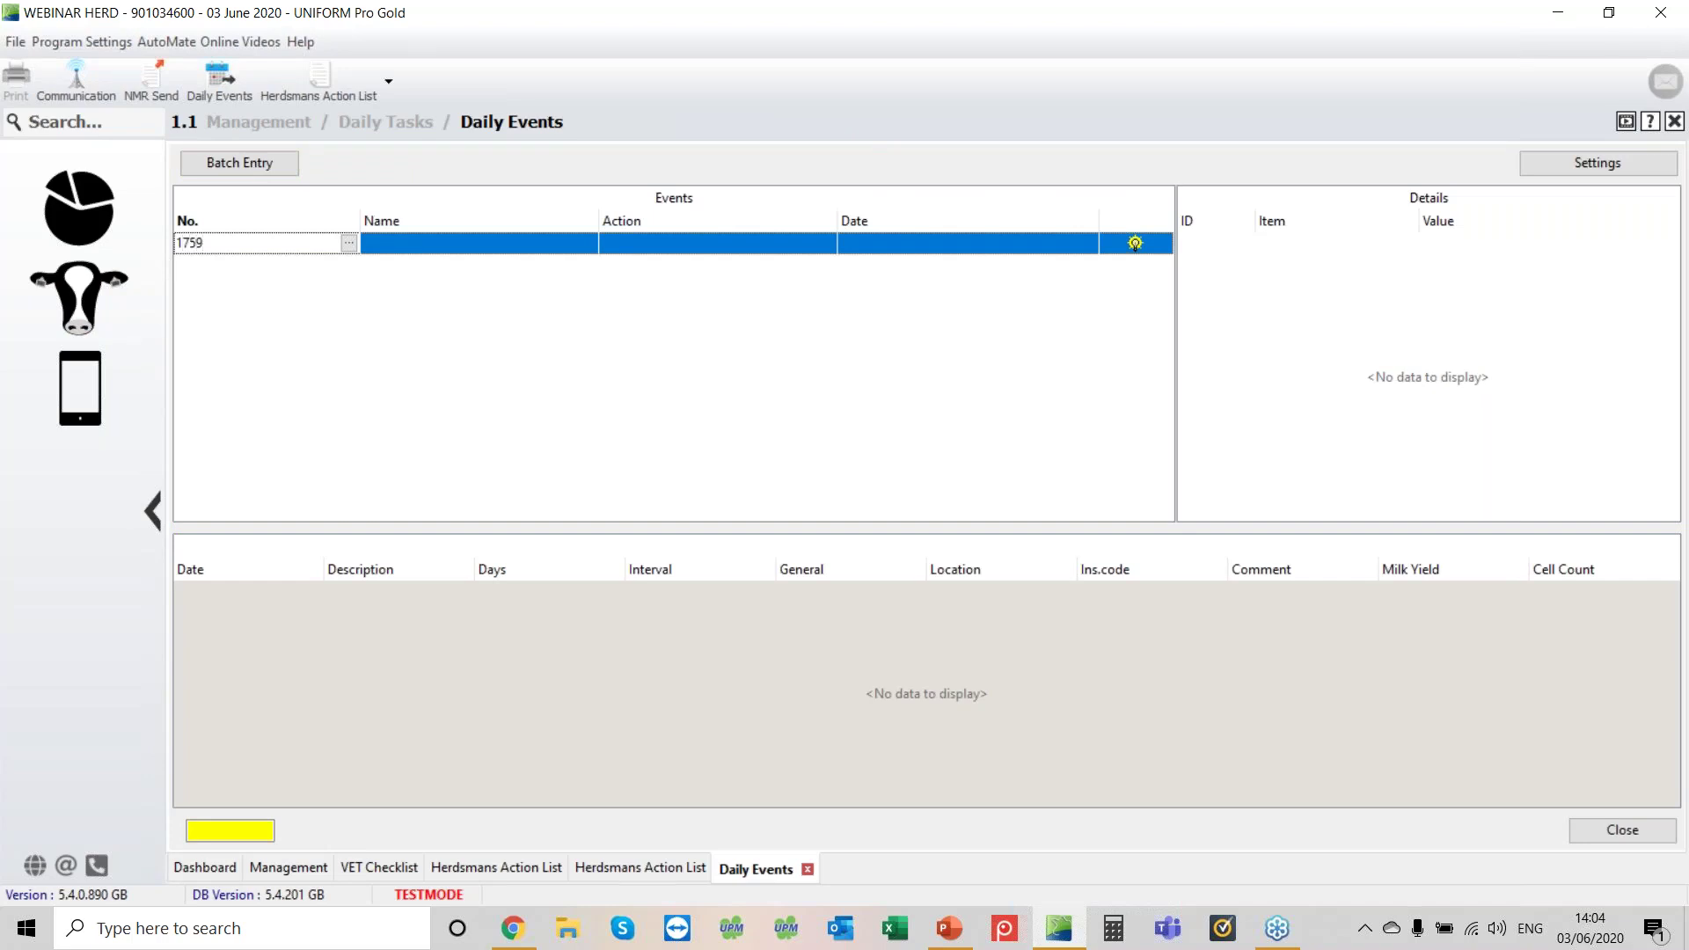
key("Return")
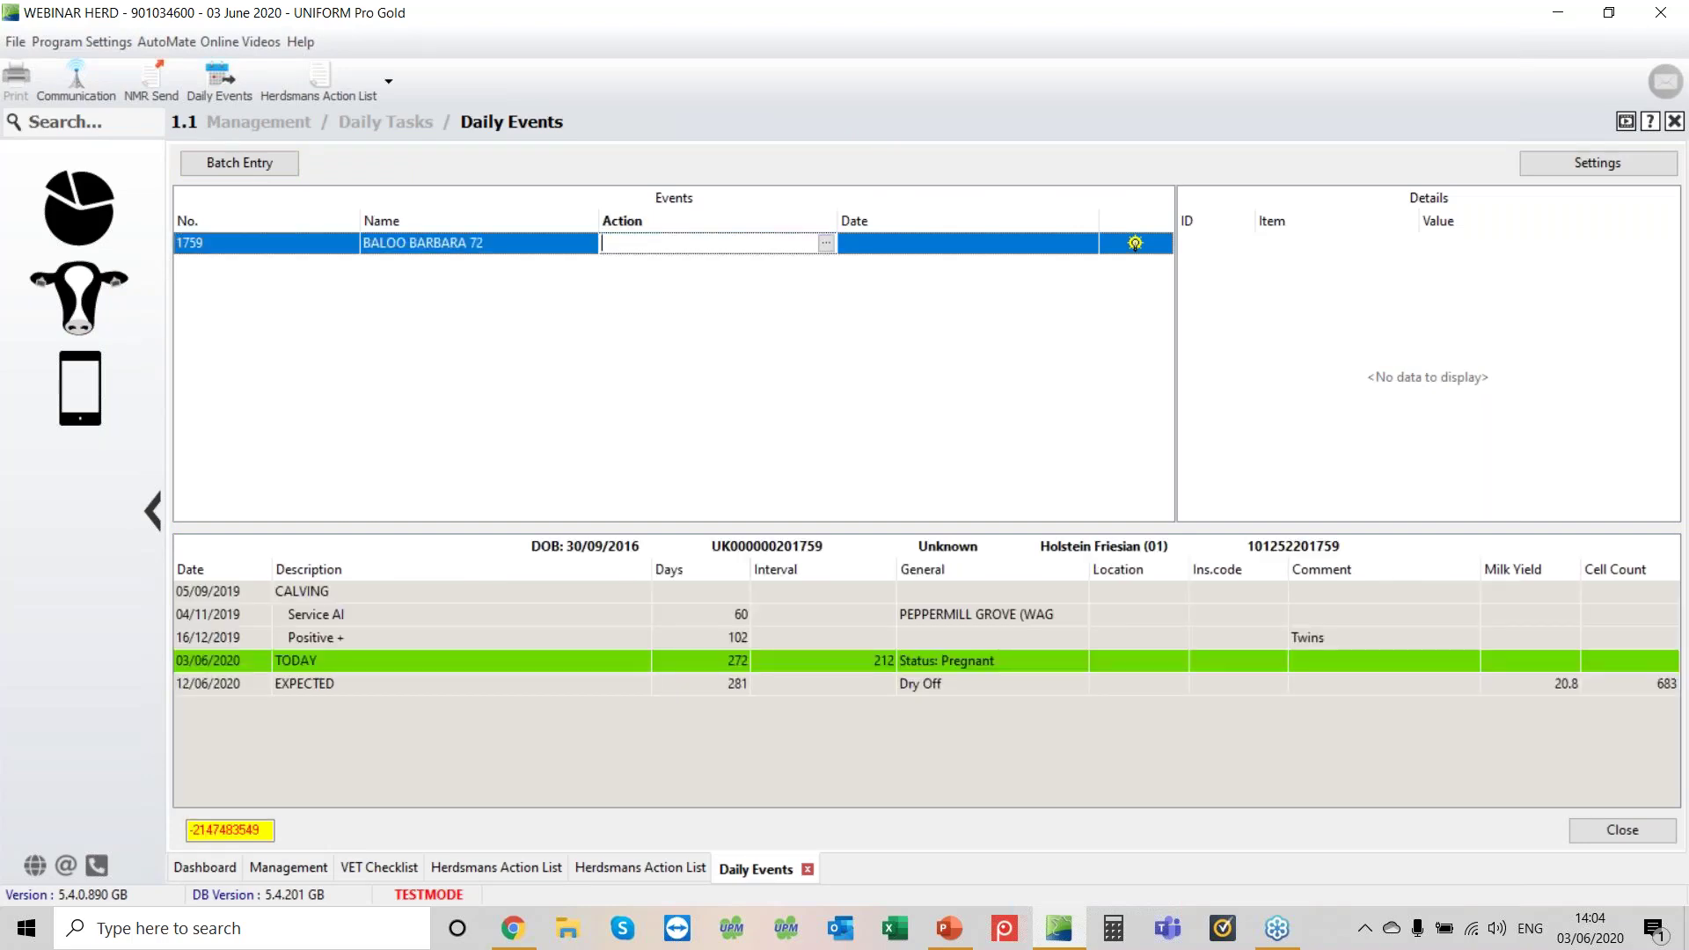
Choose Health Event as the action for cow 1759 and date it 02/06/2020.
key("Return")
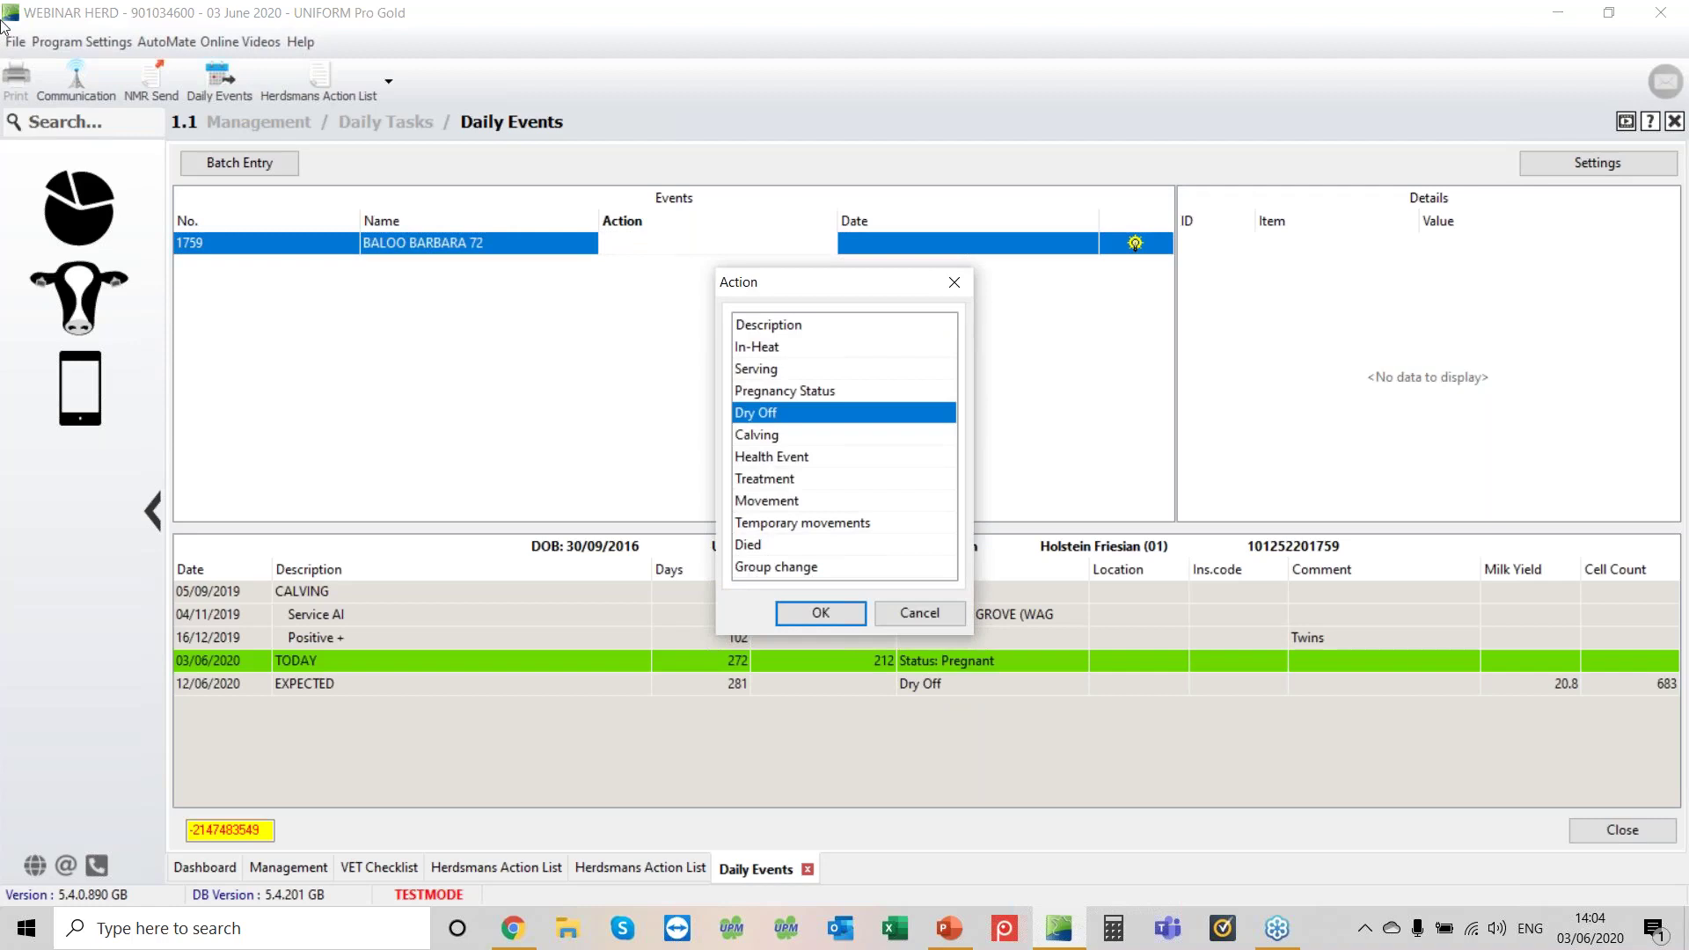
key("Down")
key("Down")
key("Return")
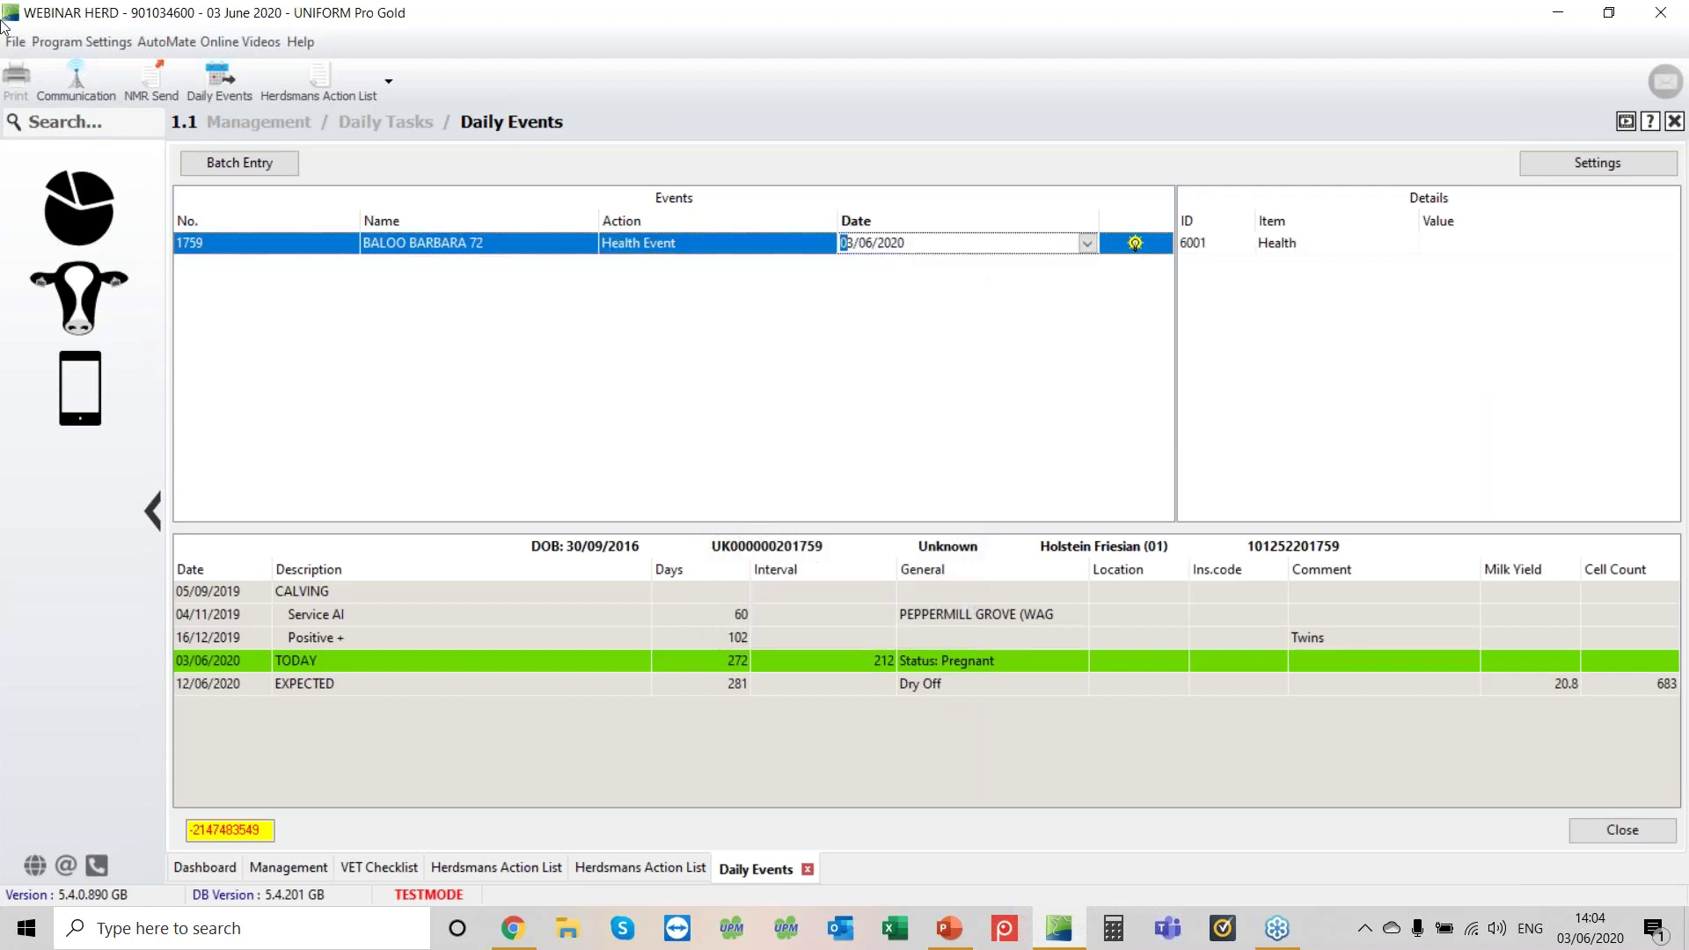
key("Down")
key("Return")
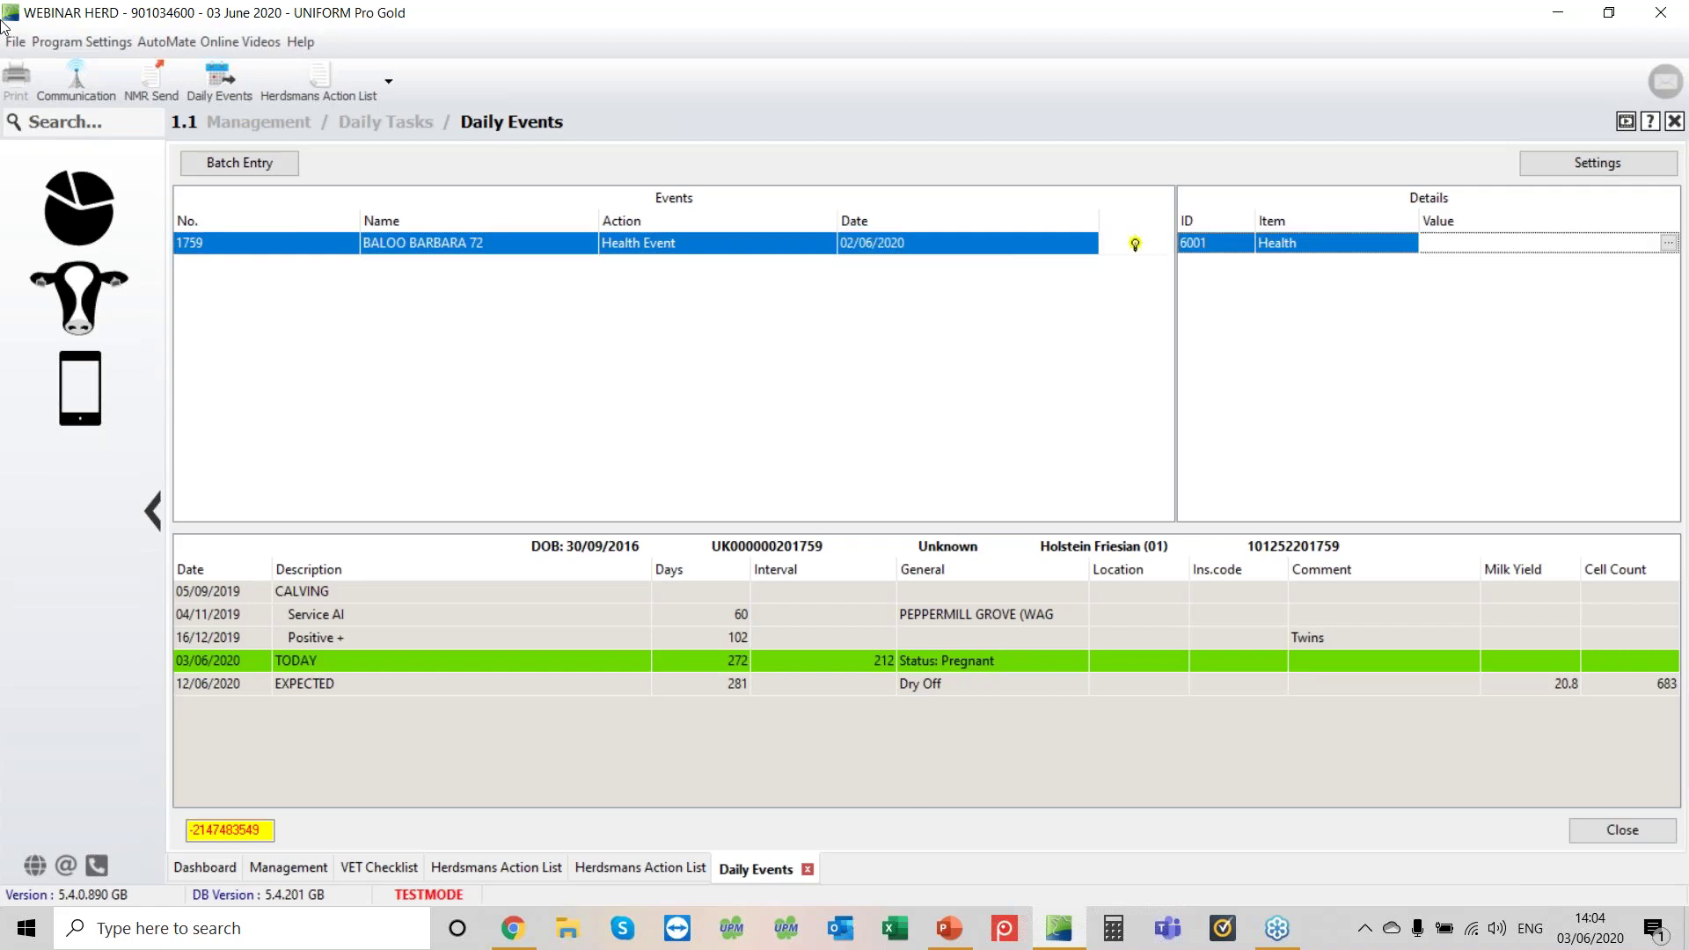
Record Twins as the health condition for cow 1759 and finish the health wizard without adding a treatment.
key("Return")
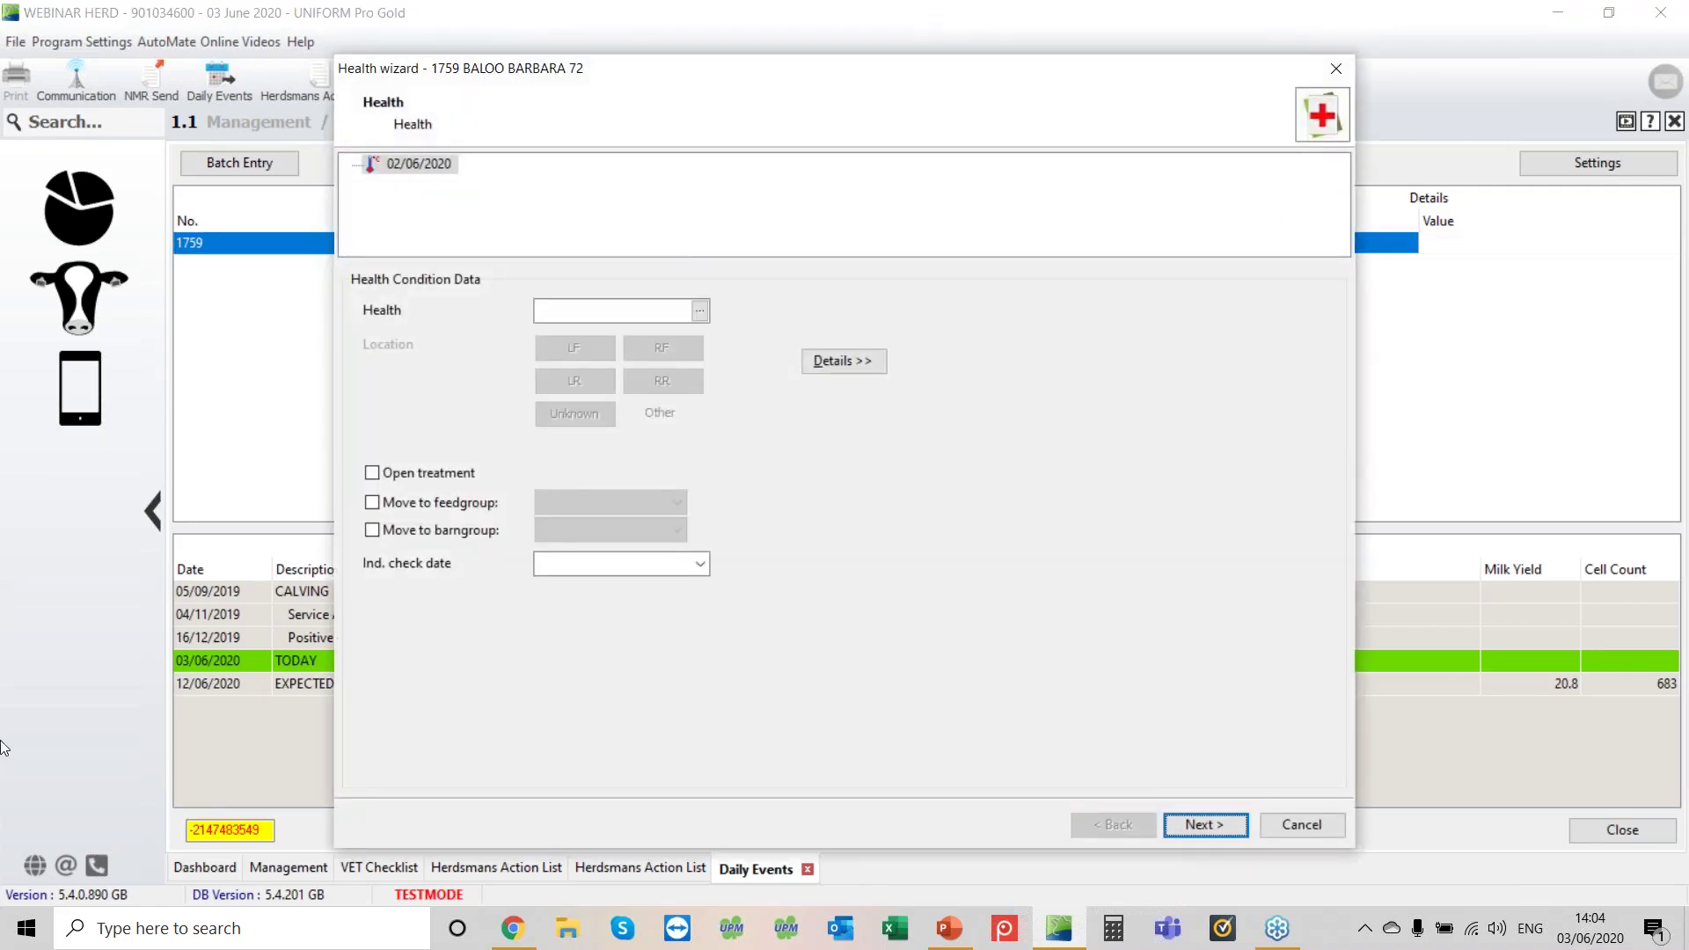
key("Return")
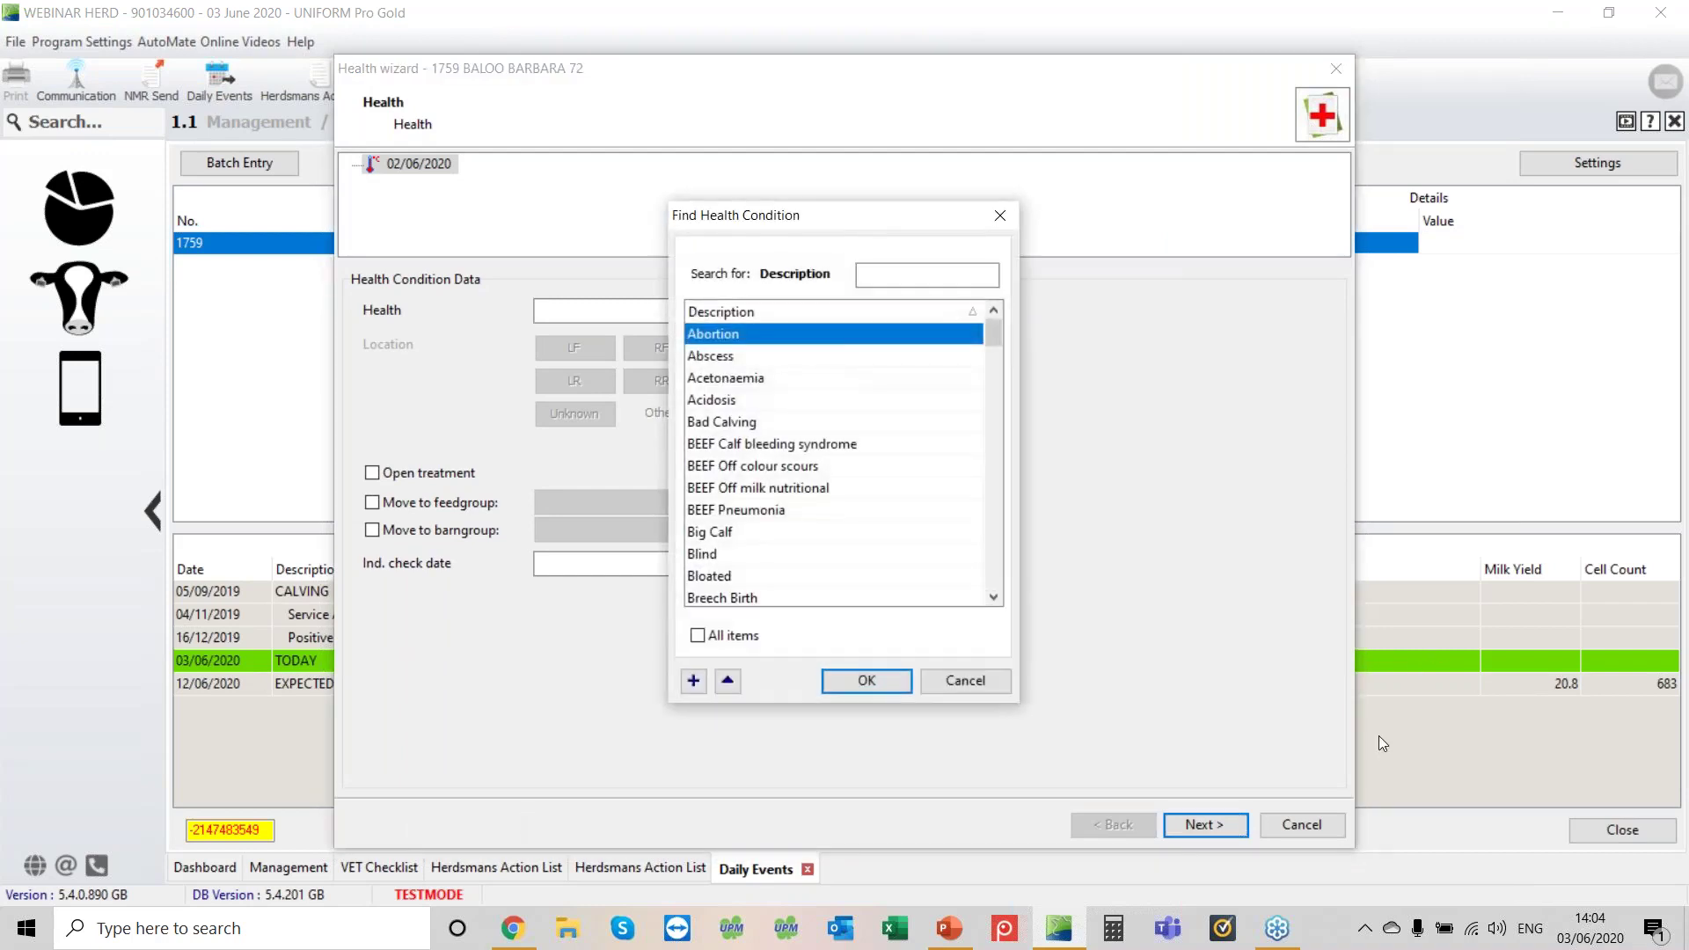
type("TWI")
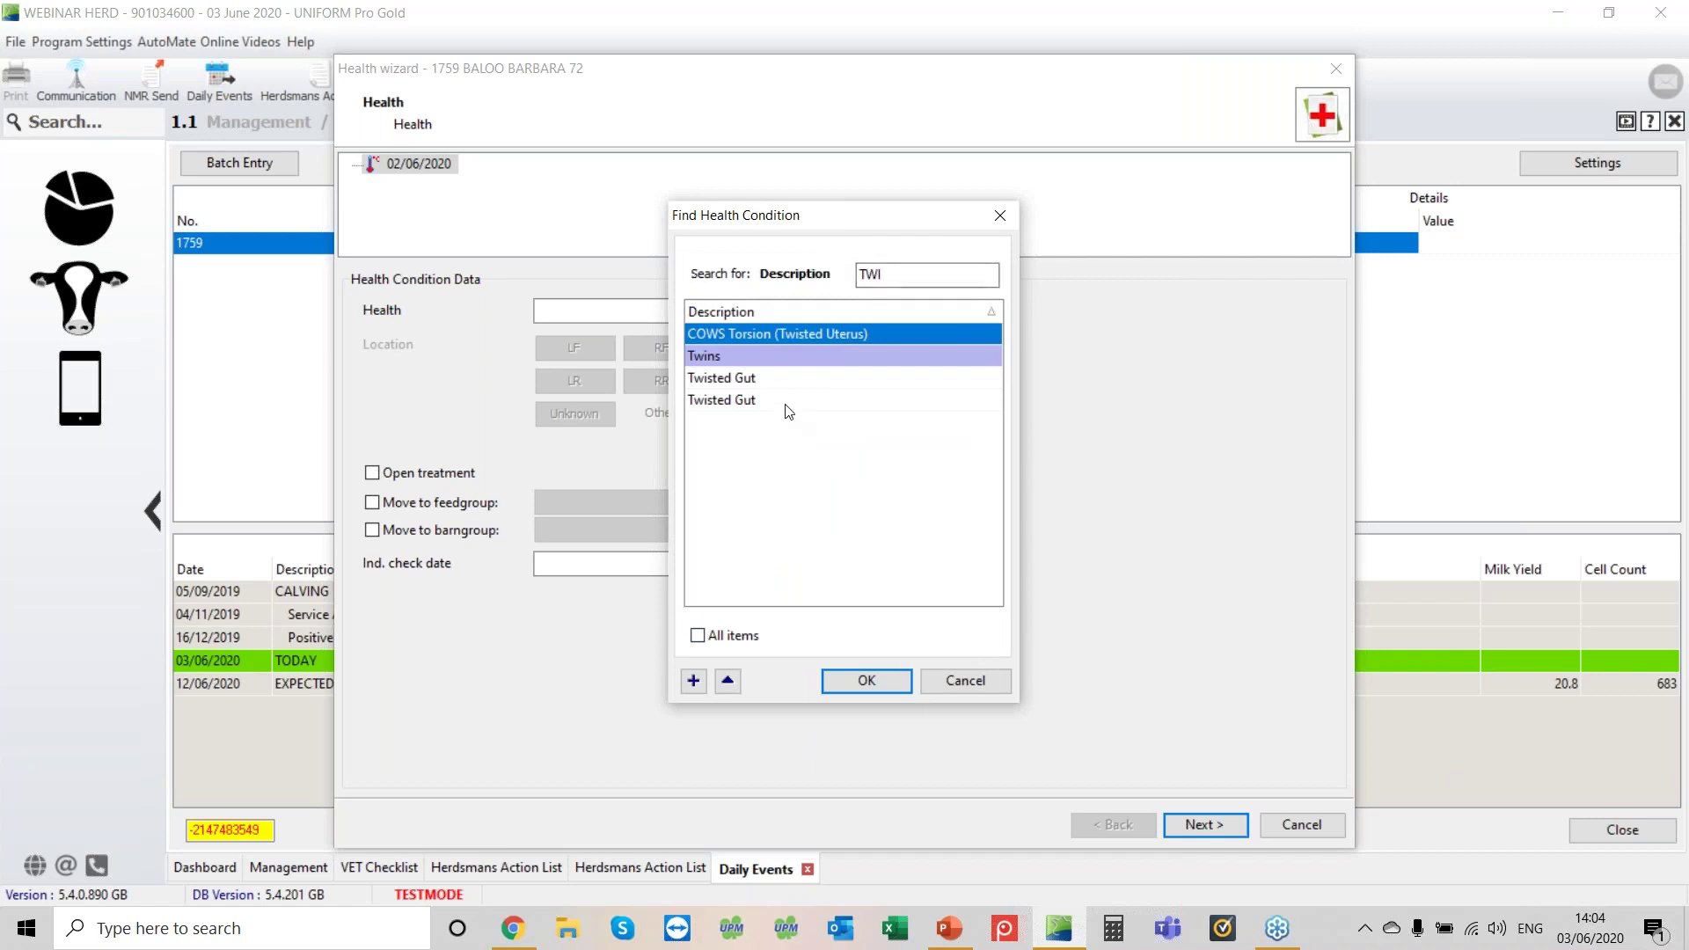
left_click(759, 358)
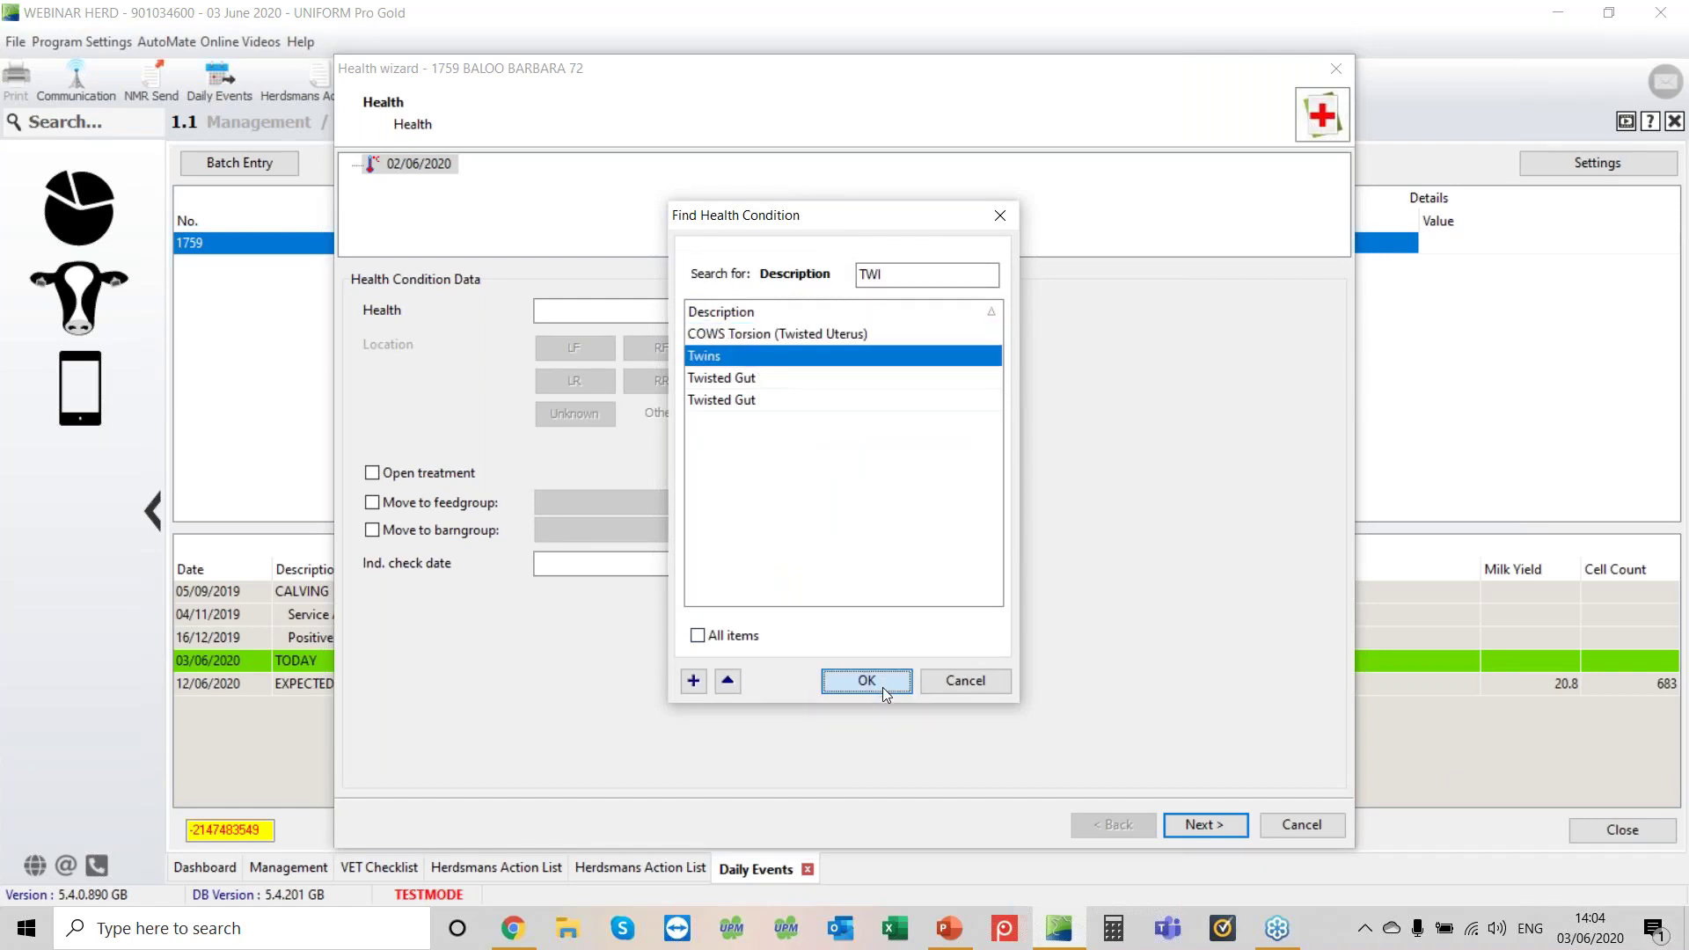
left_click(884, 688)
left_click(1203, 826)
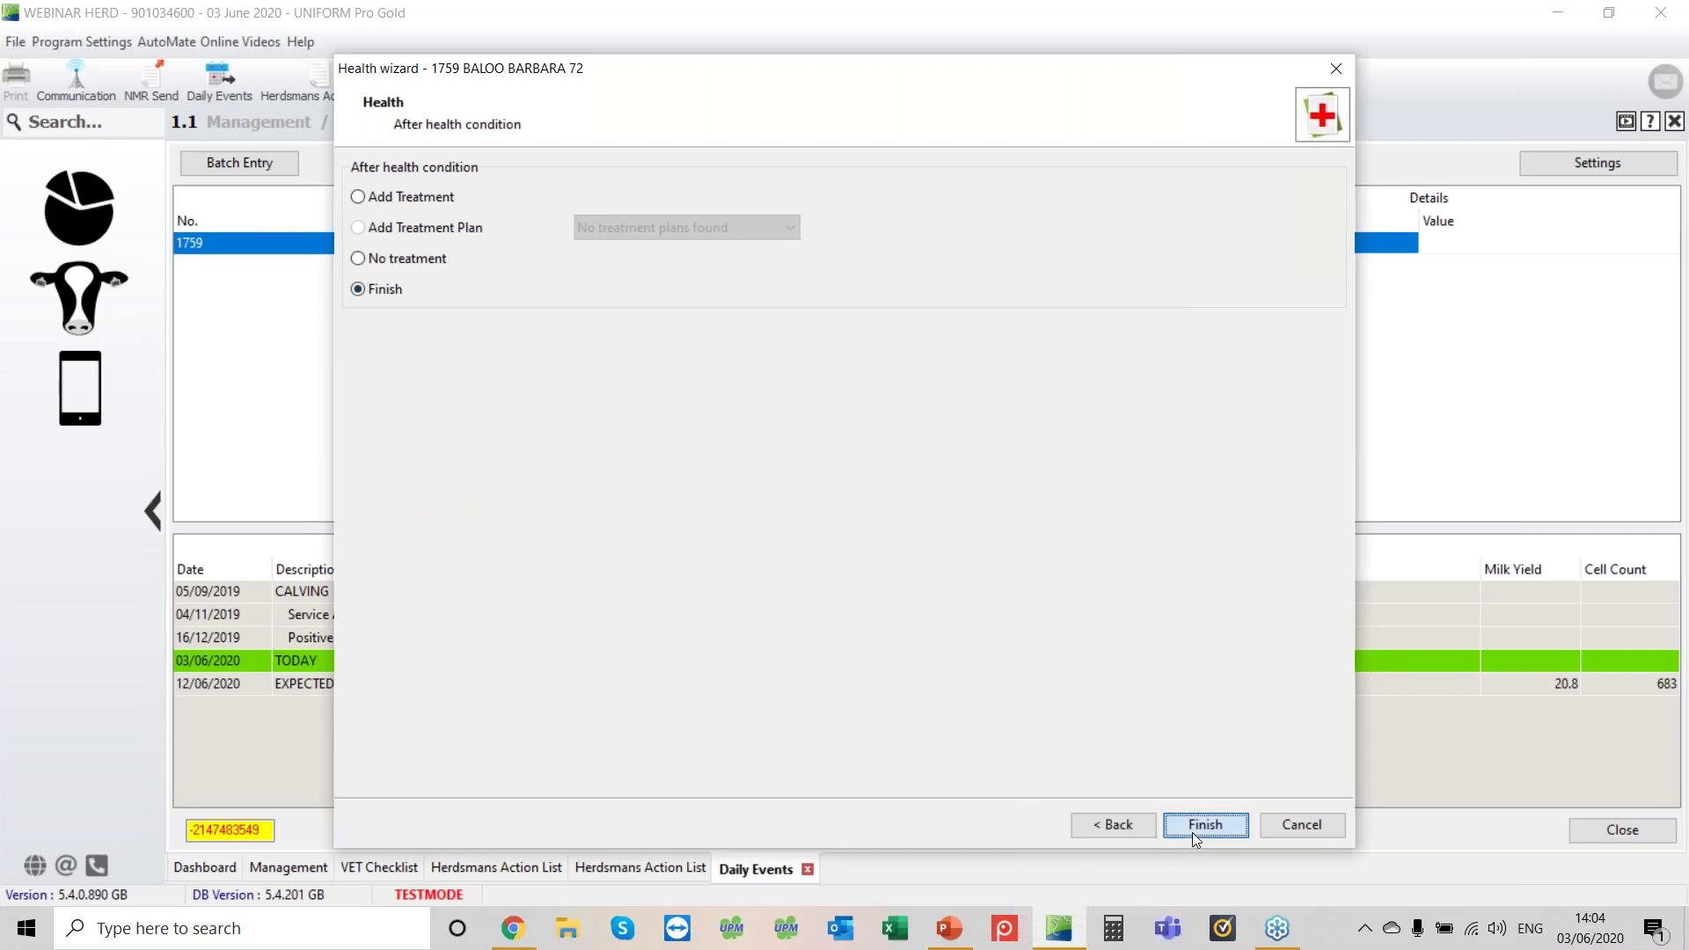
left_click(1191, 833)
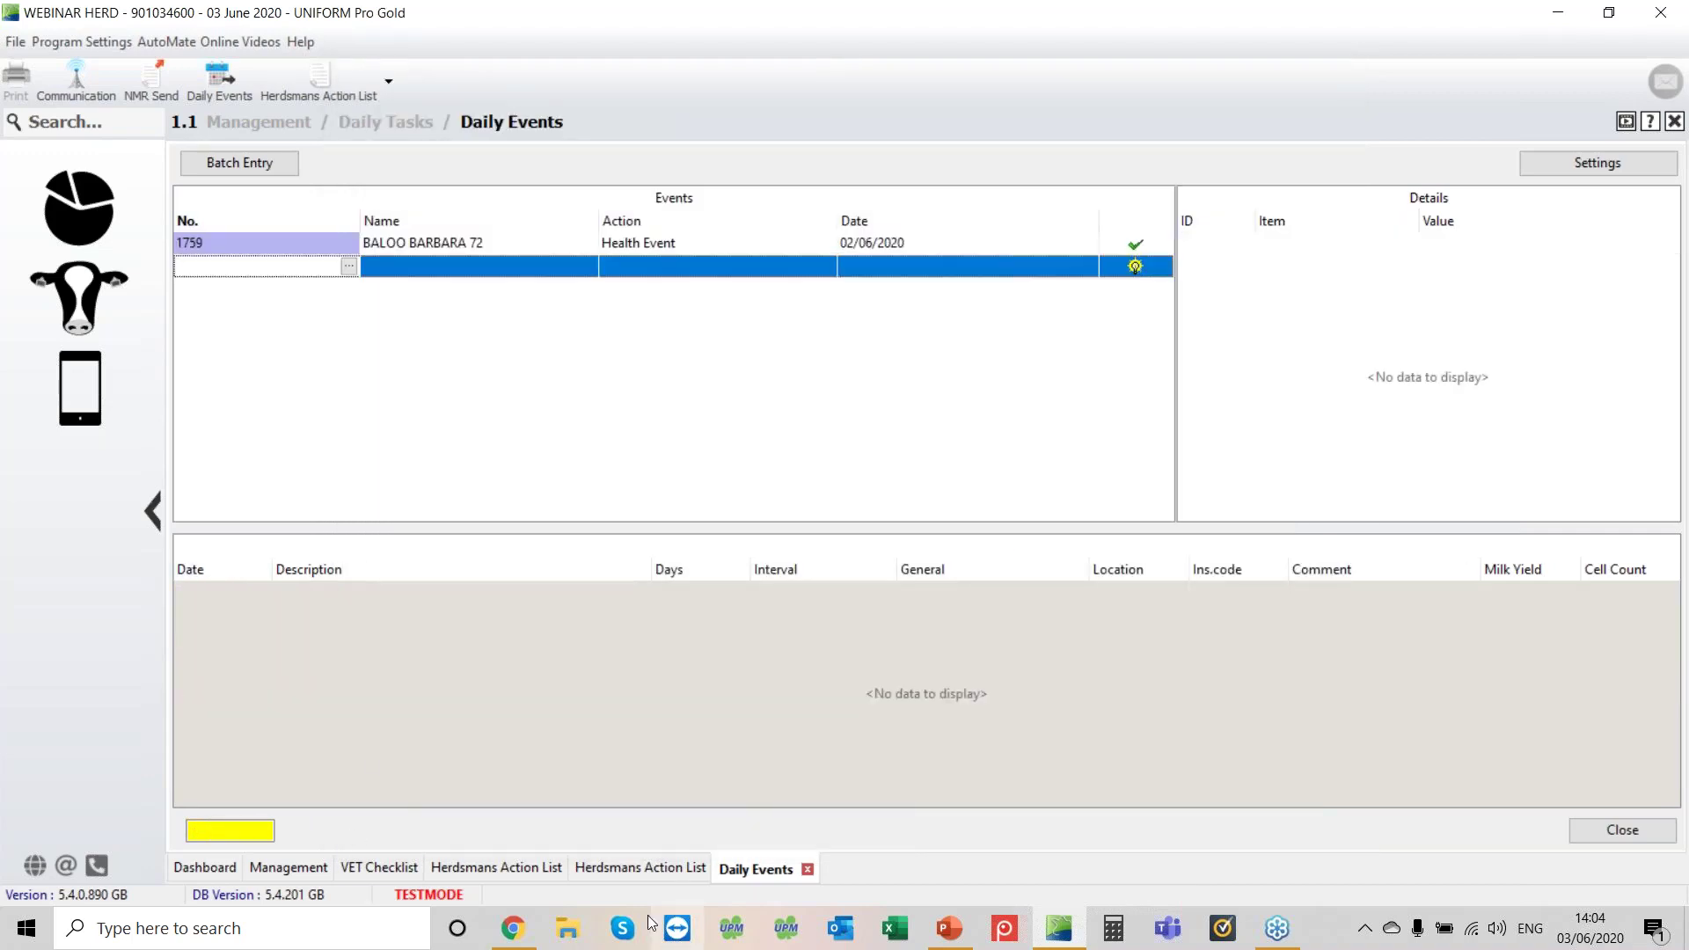
Return to the dry-off action list and select cow 240 to review the comments around cow 1759.
left_click(671, 876)
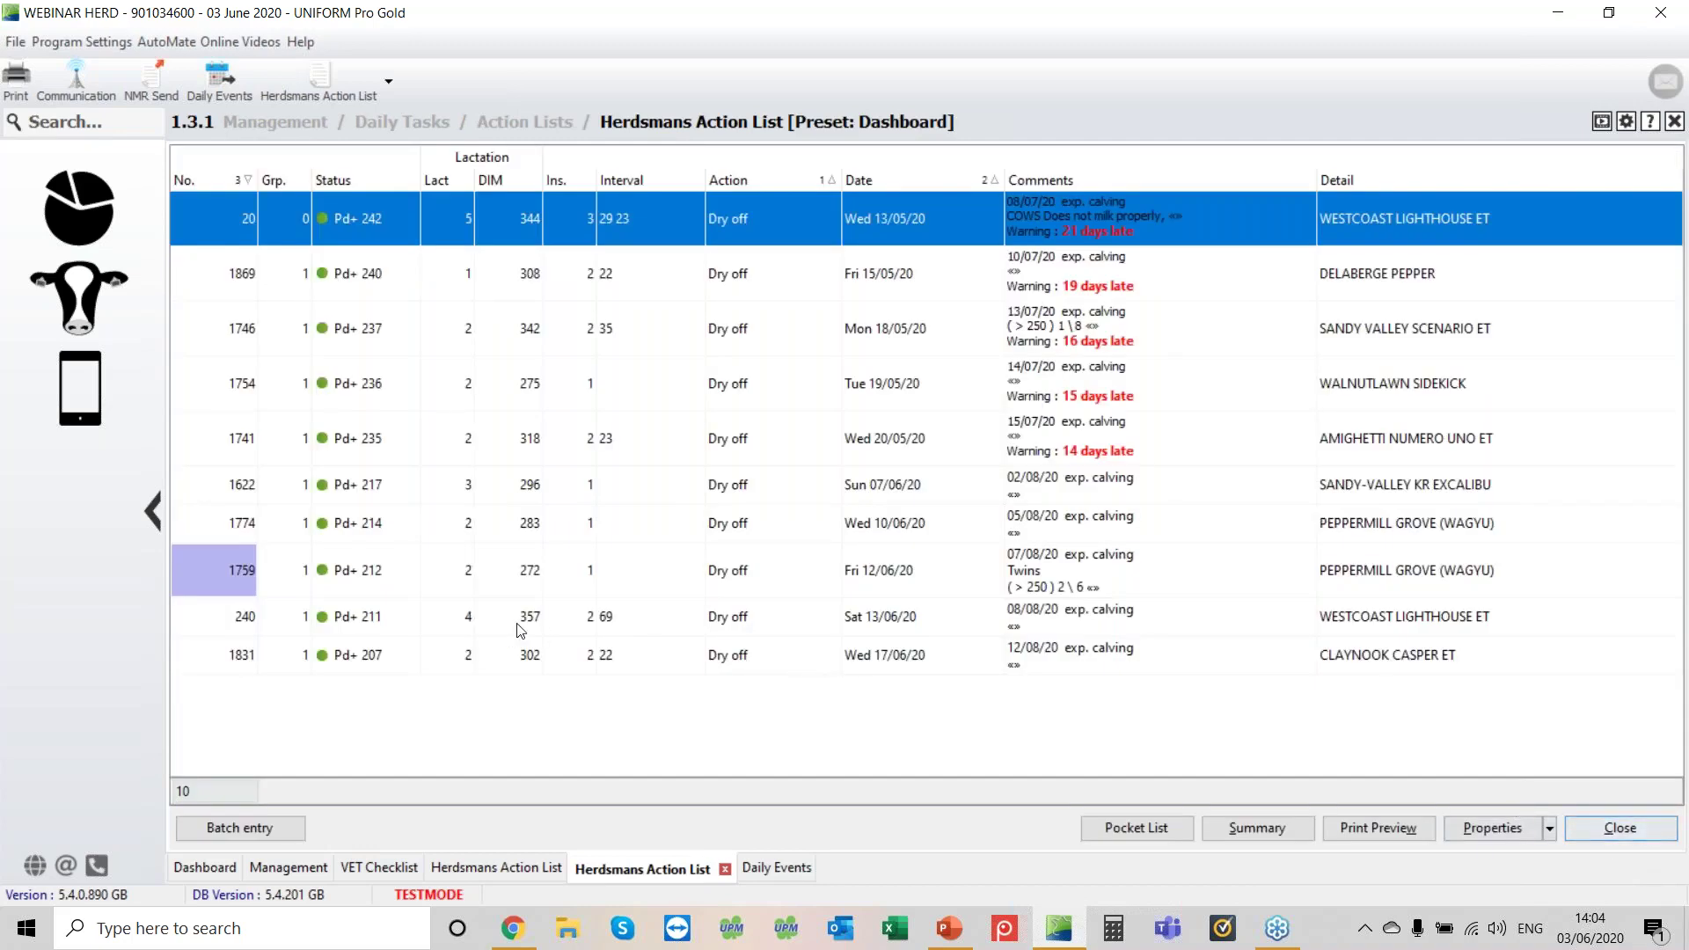
left_click(269, 629)
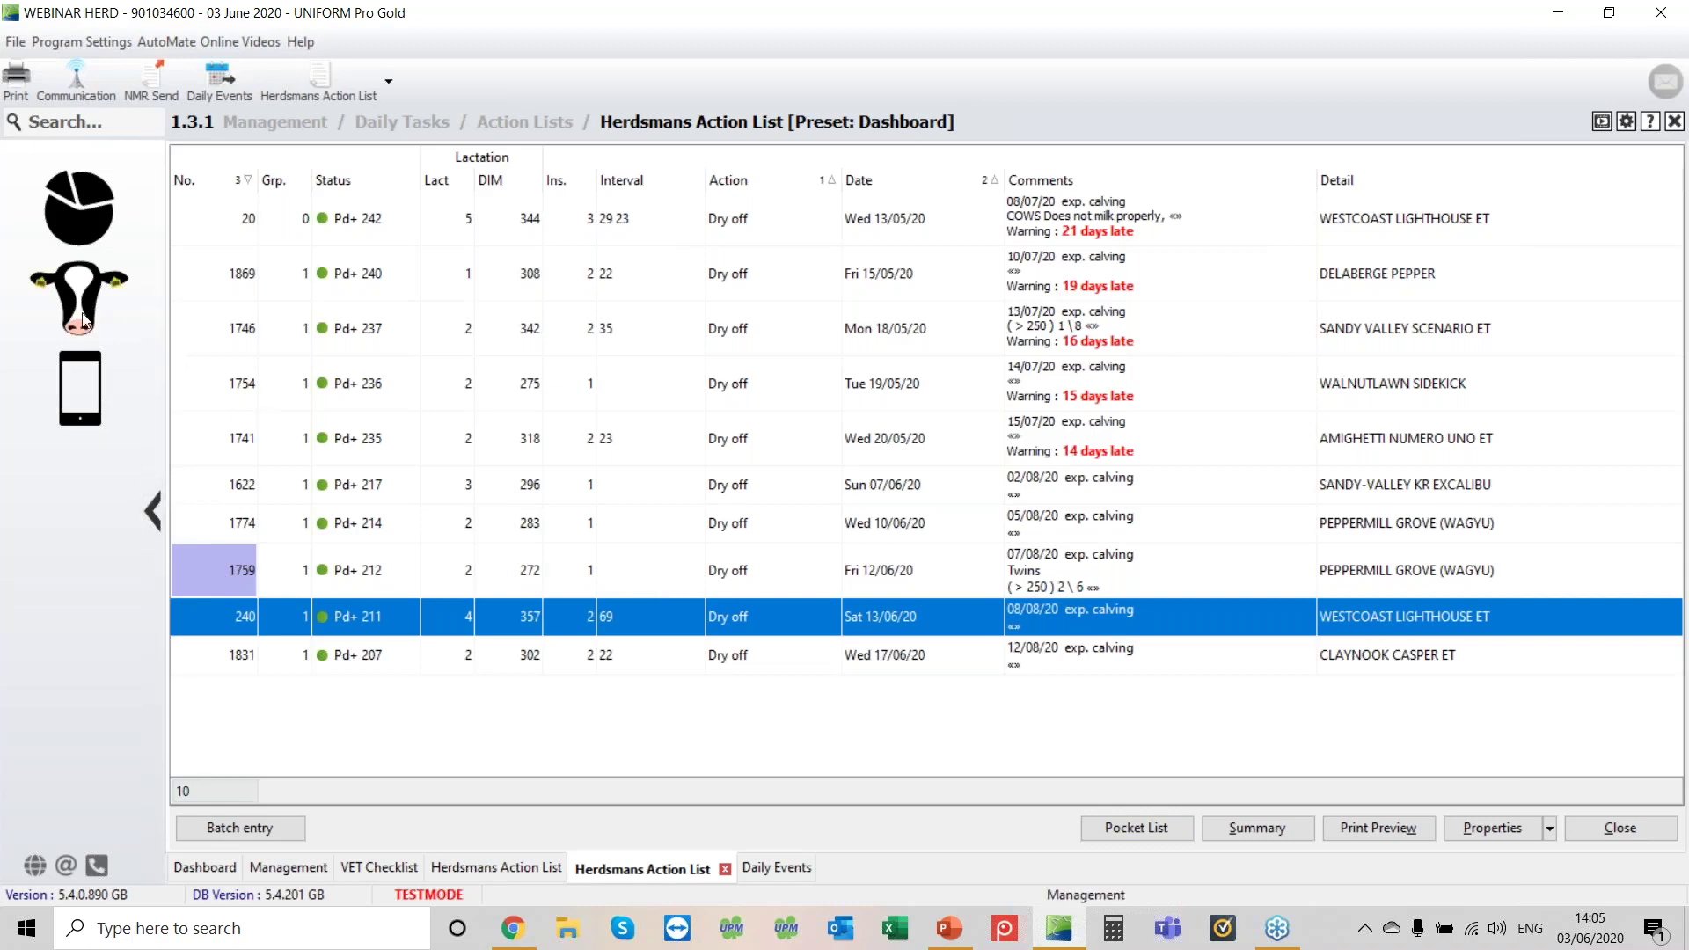
Set the To Calve warning trigger to 5 in the dashboard attention settings, save the Dashboard preset and return to the dashboard.
left_click(82, 217)
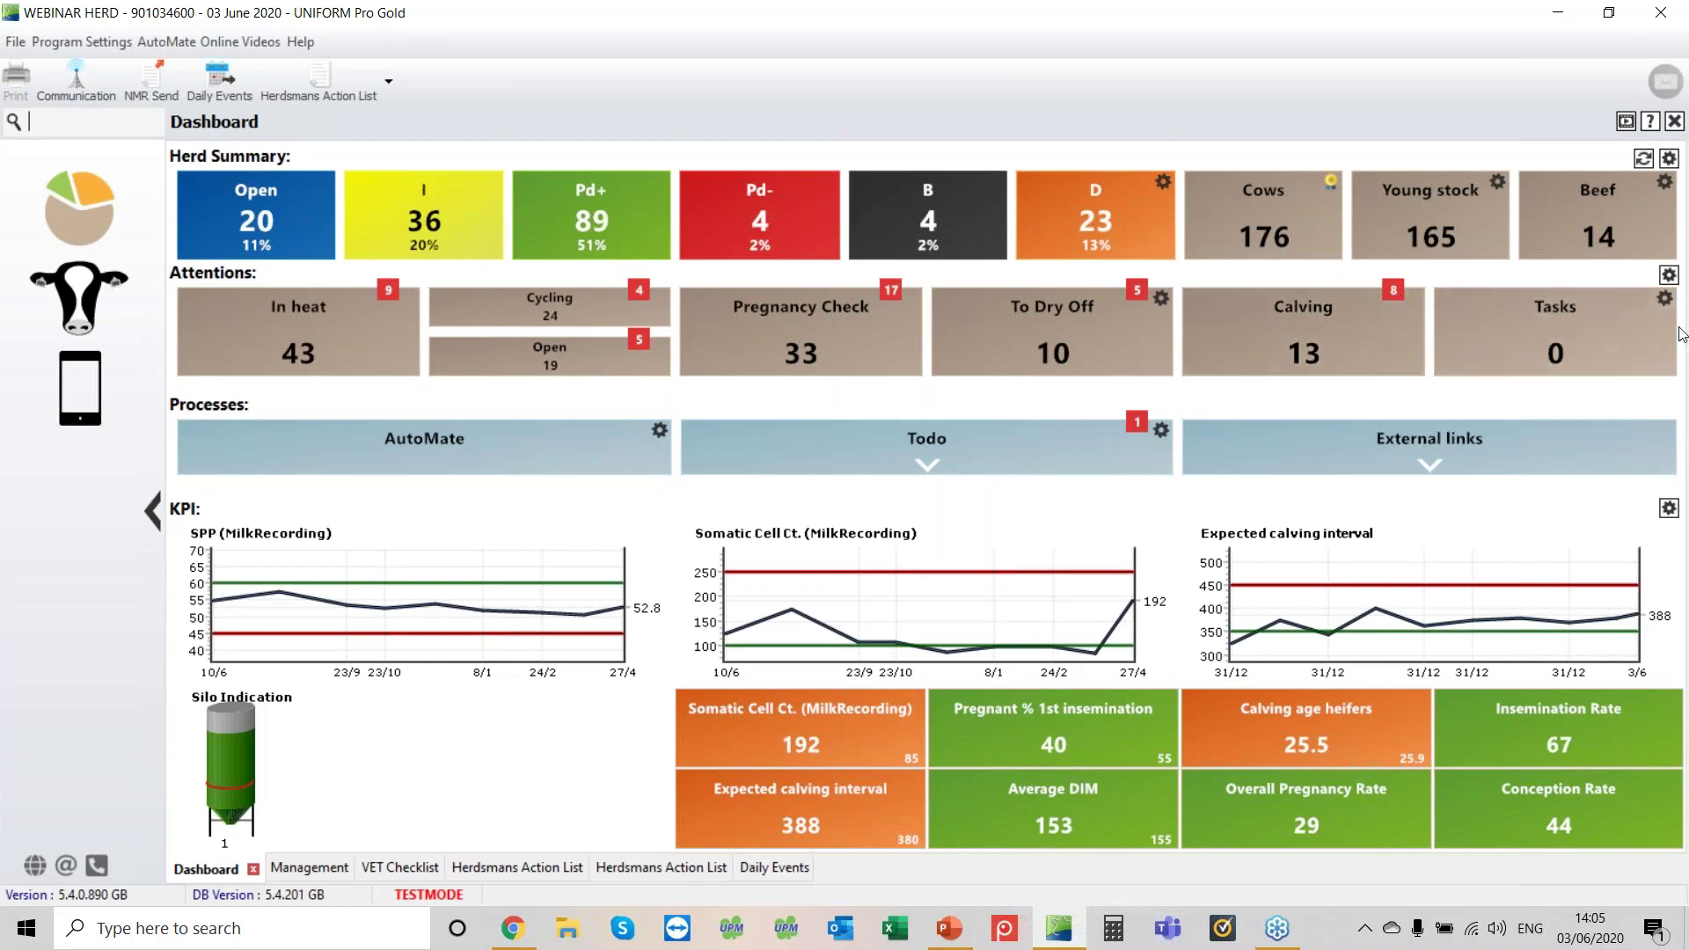
left_click(1669, 277)
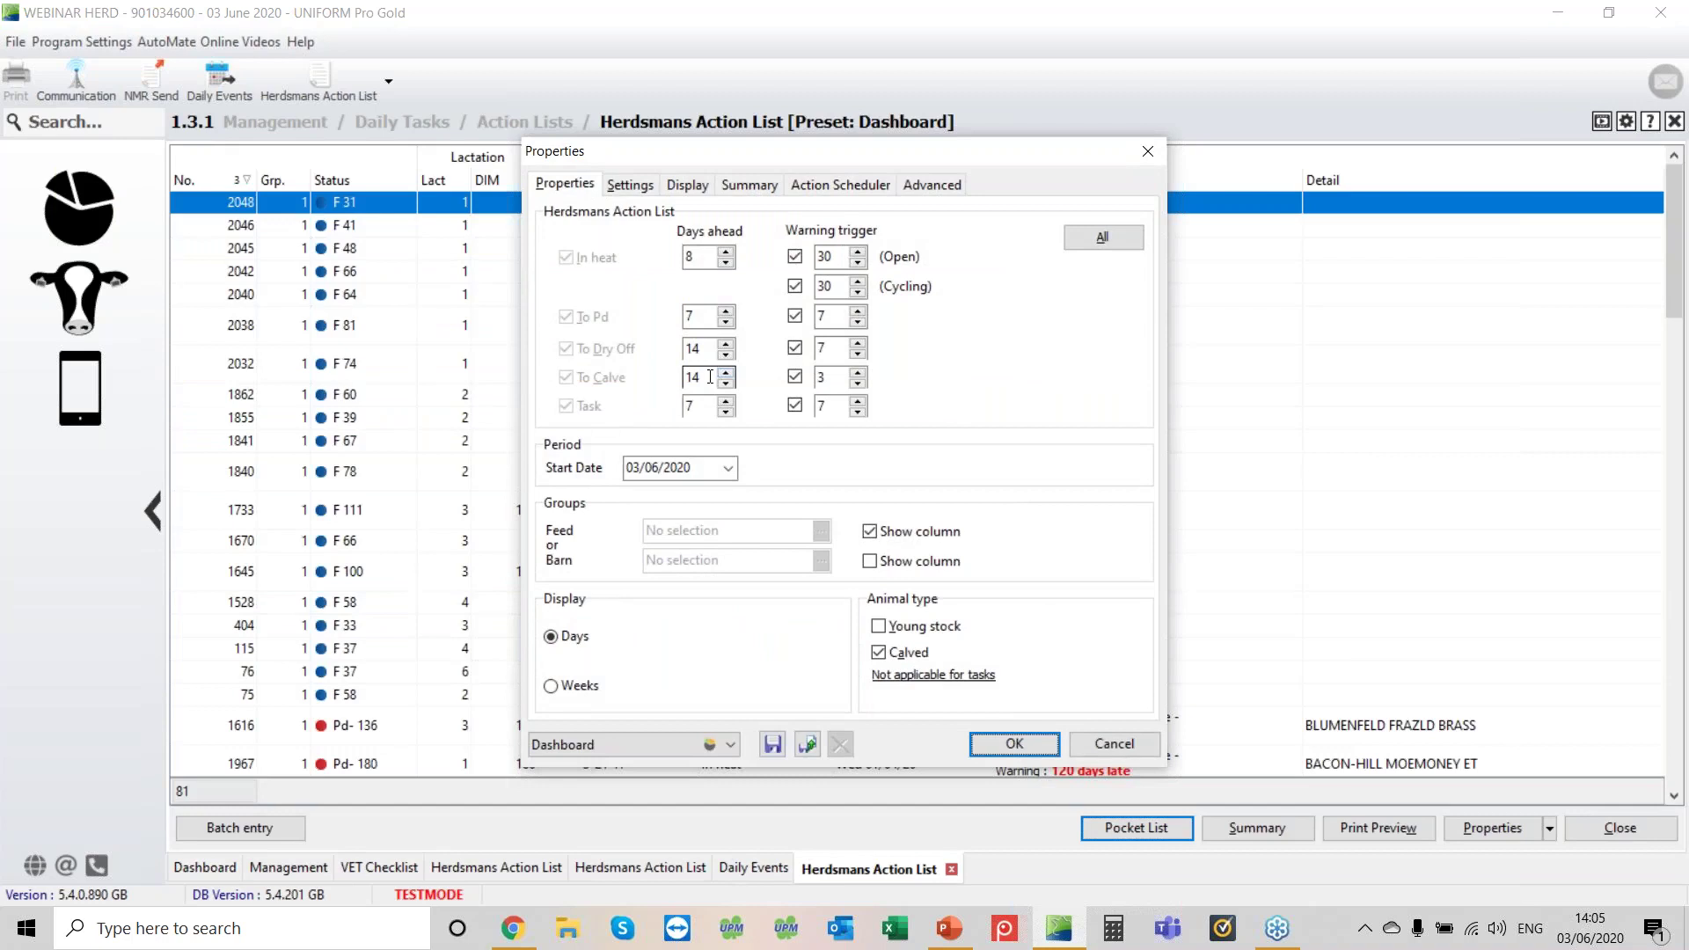
left_click(834, 380)
type("5")
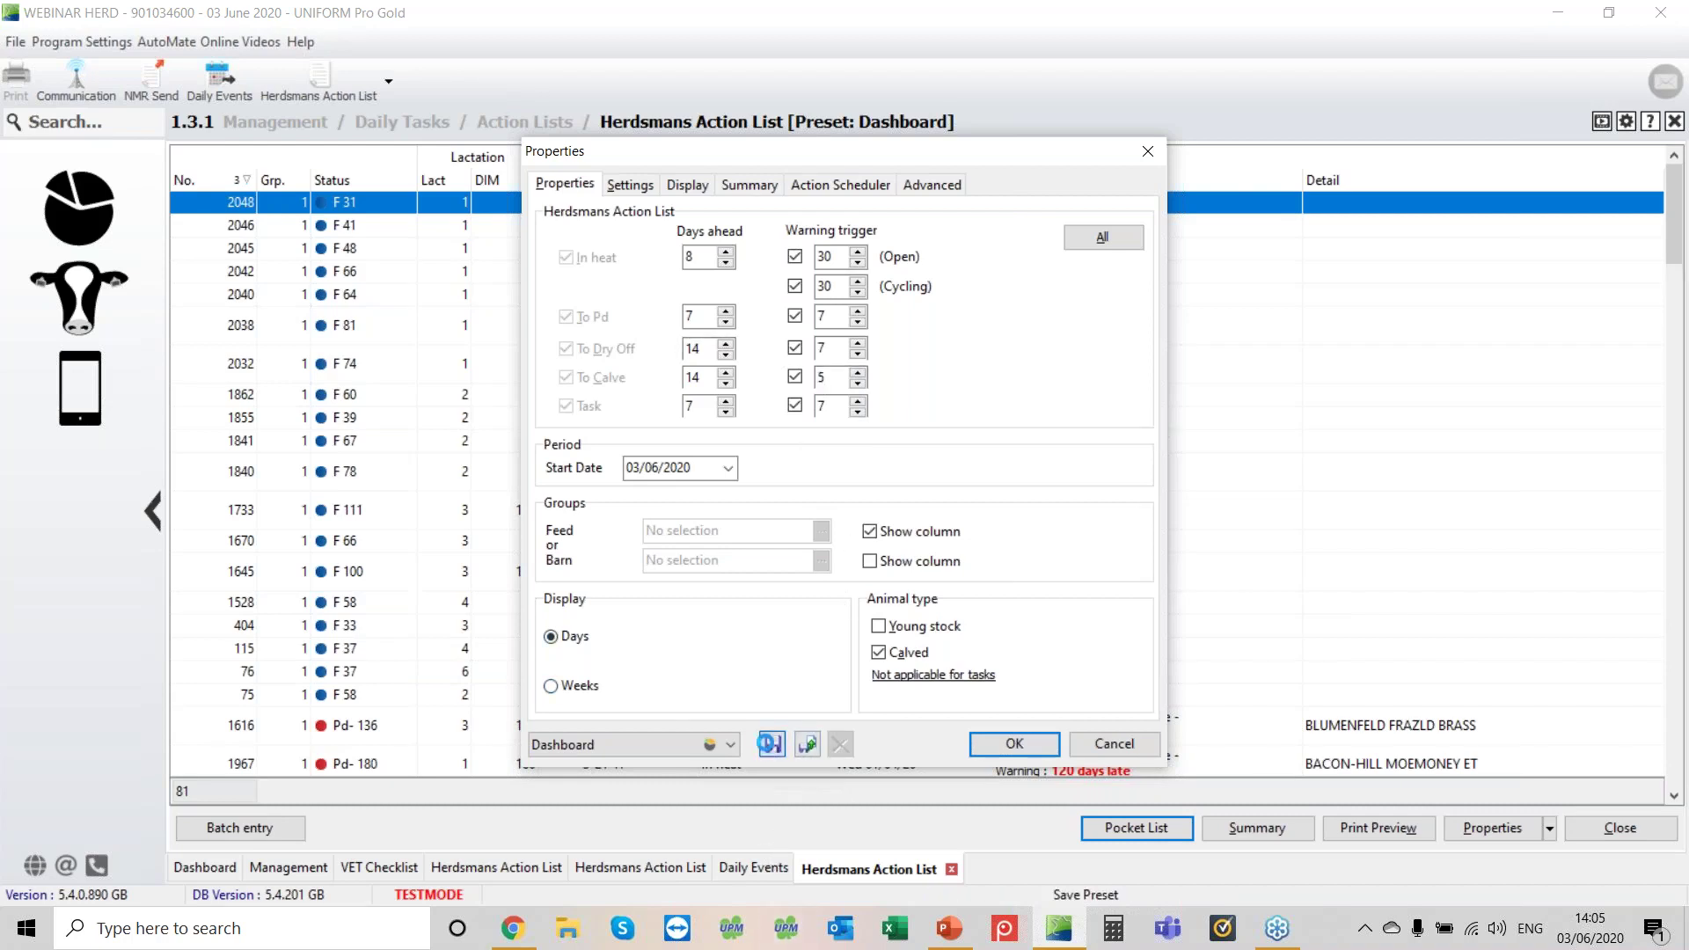
left_click(1018, 746)
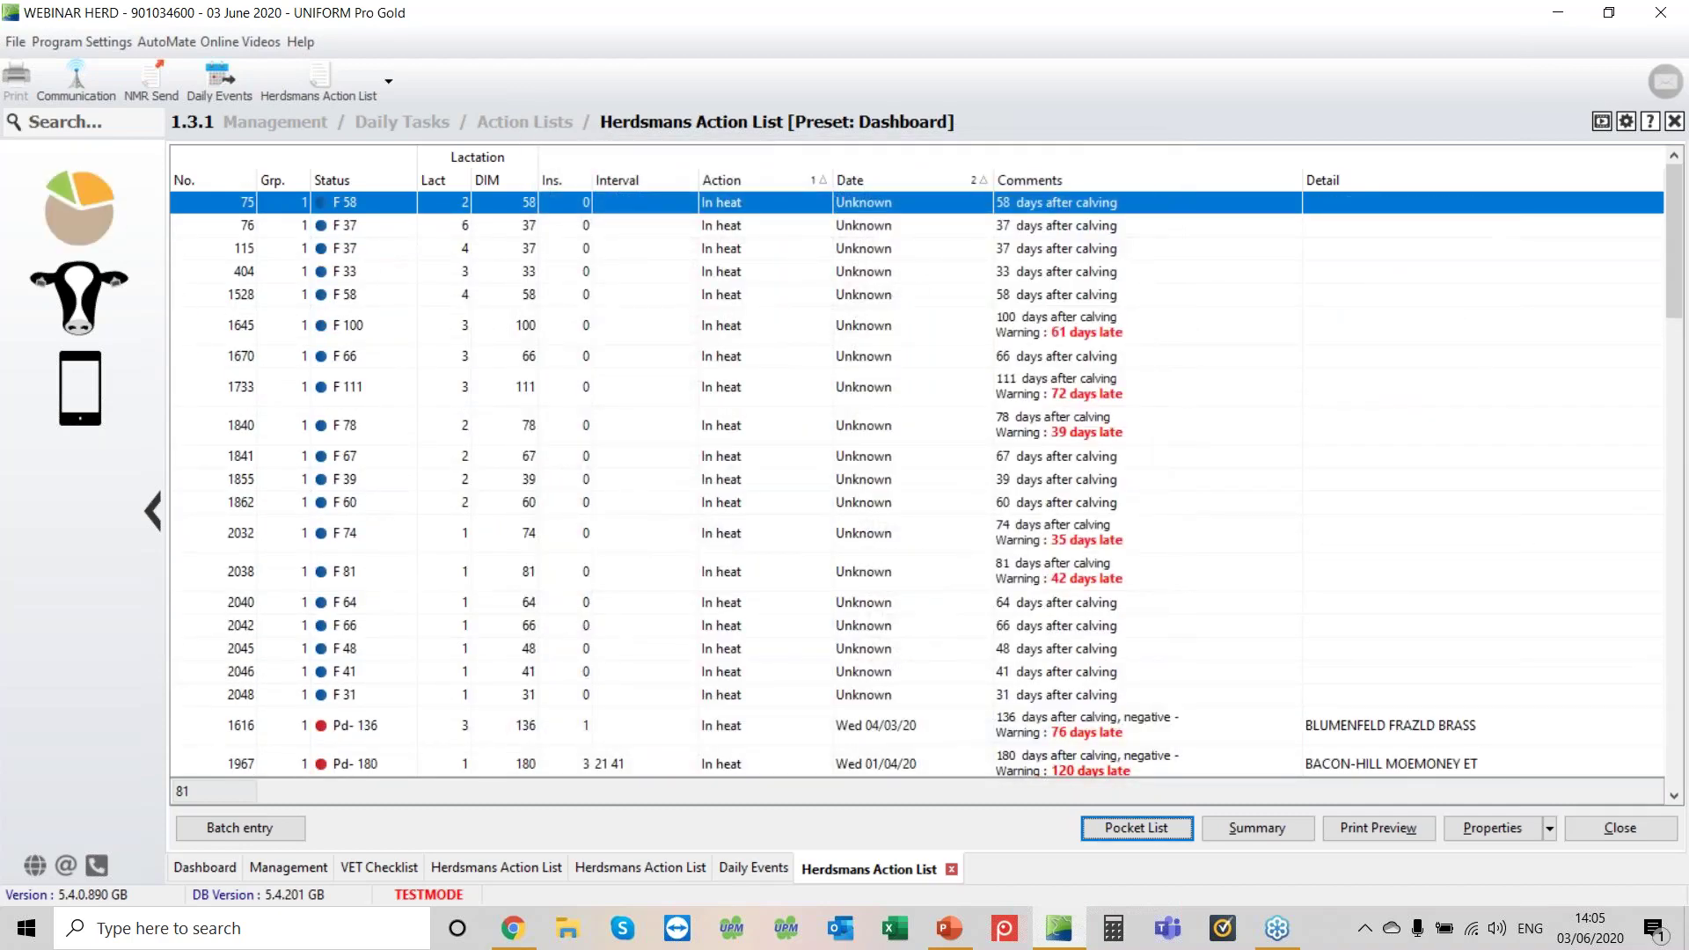
left_click(86, 210)
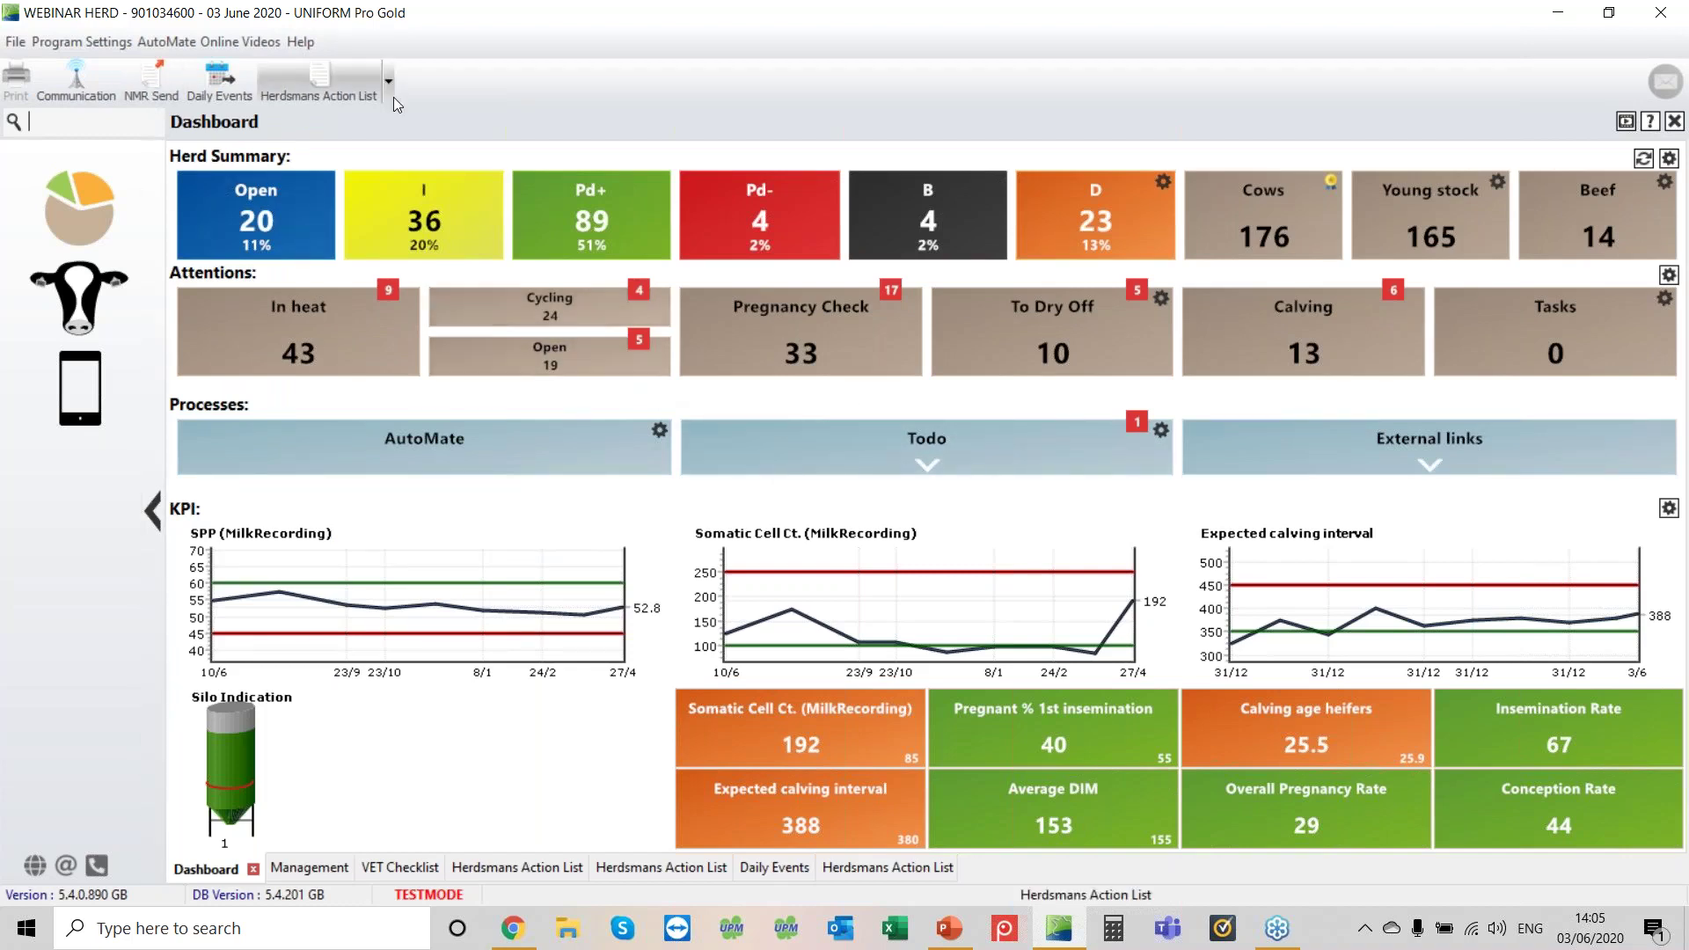
Open the properties of the Herdsmans Action List and load the Dashboard preset.
left_click(308, 77)
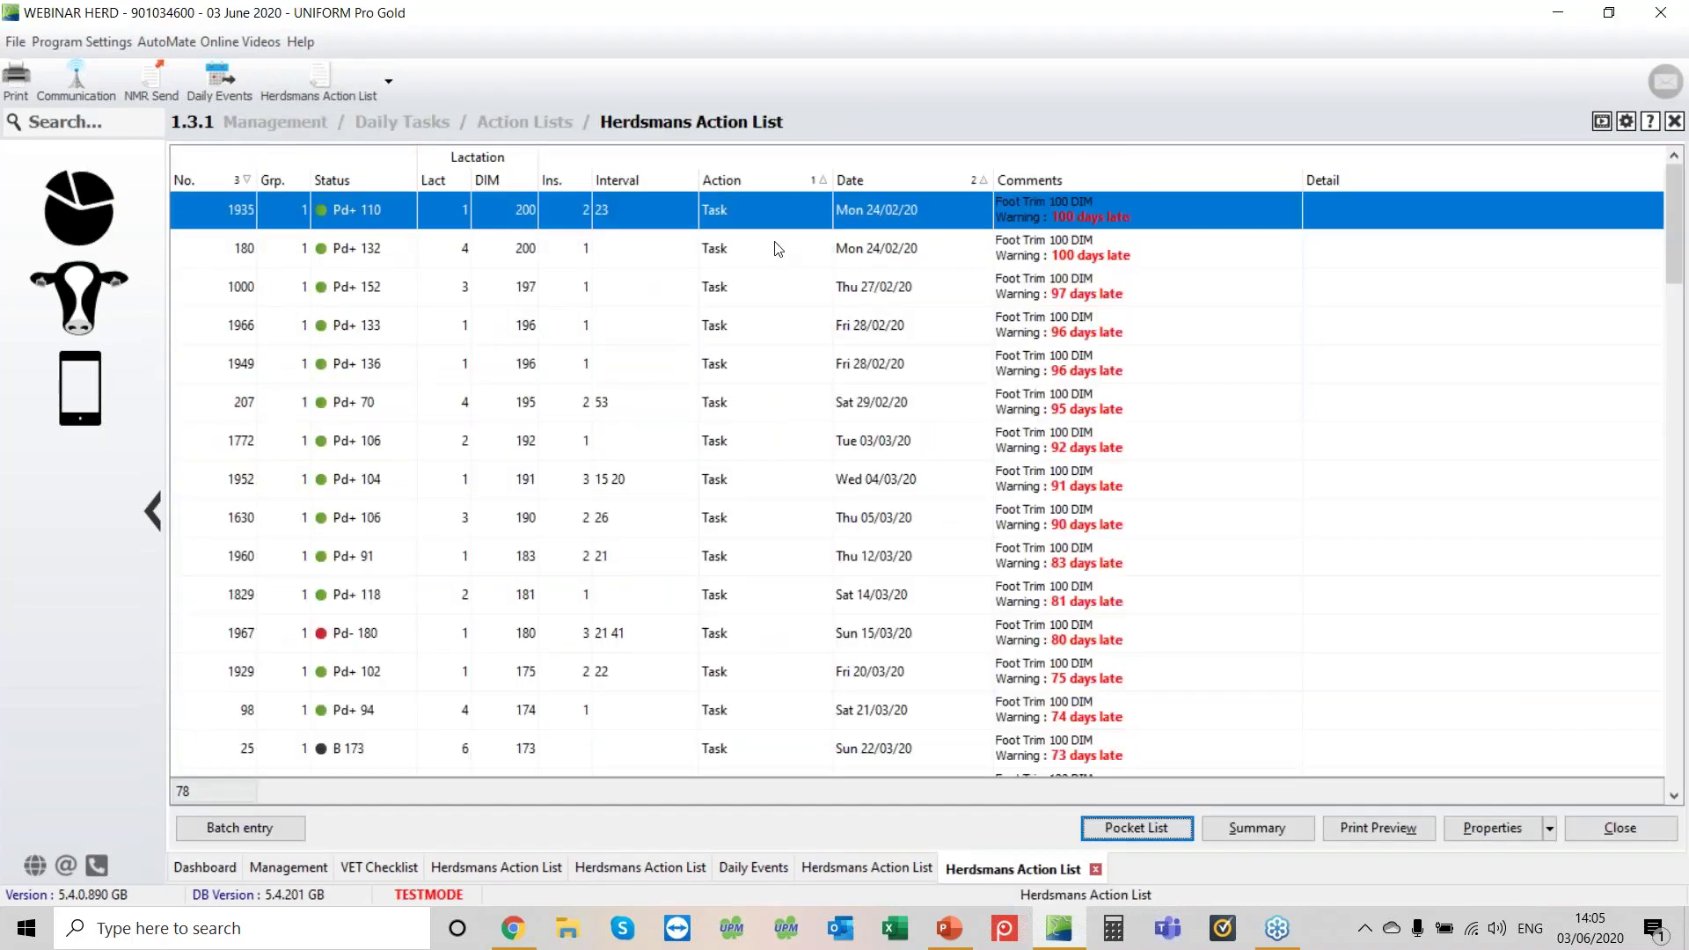
left_click(1500, 828)
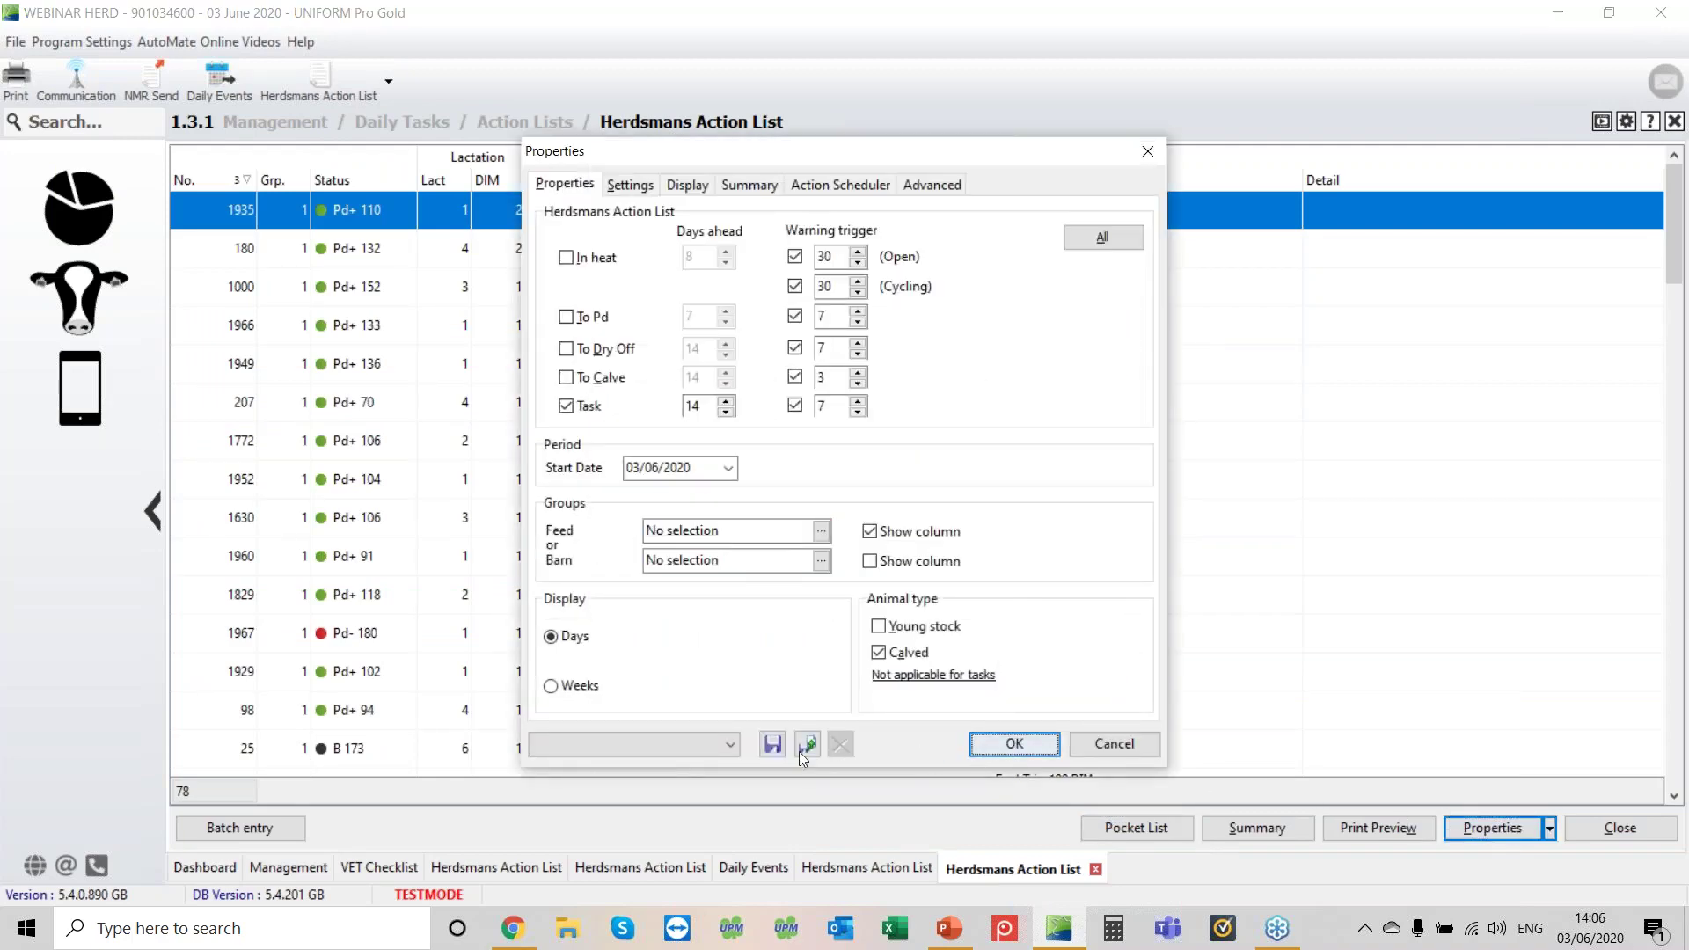
left_click(734, 743)
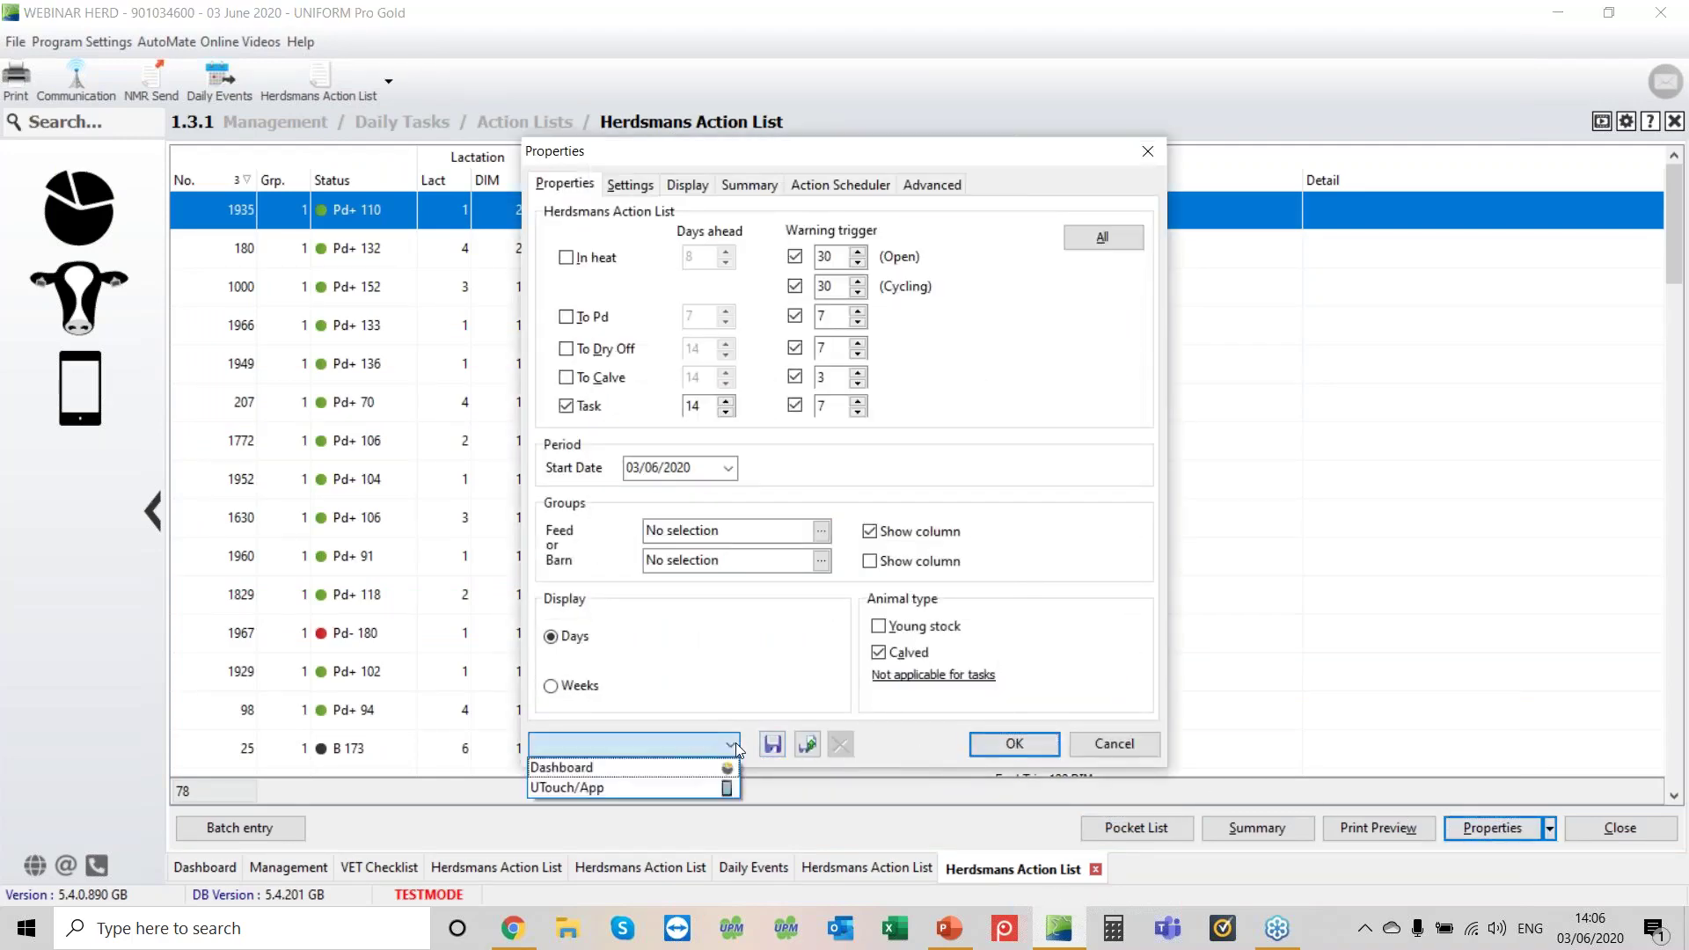
left_click(658, 775)
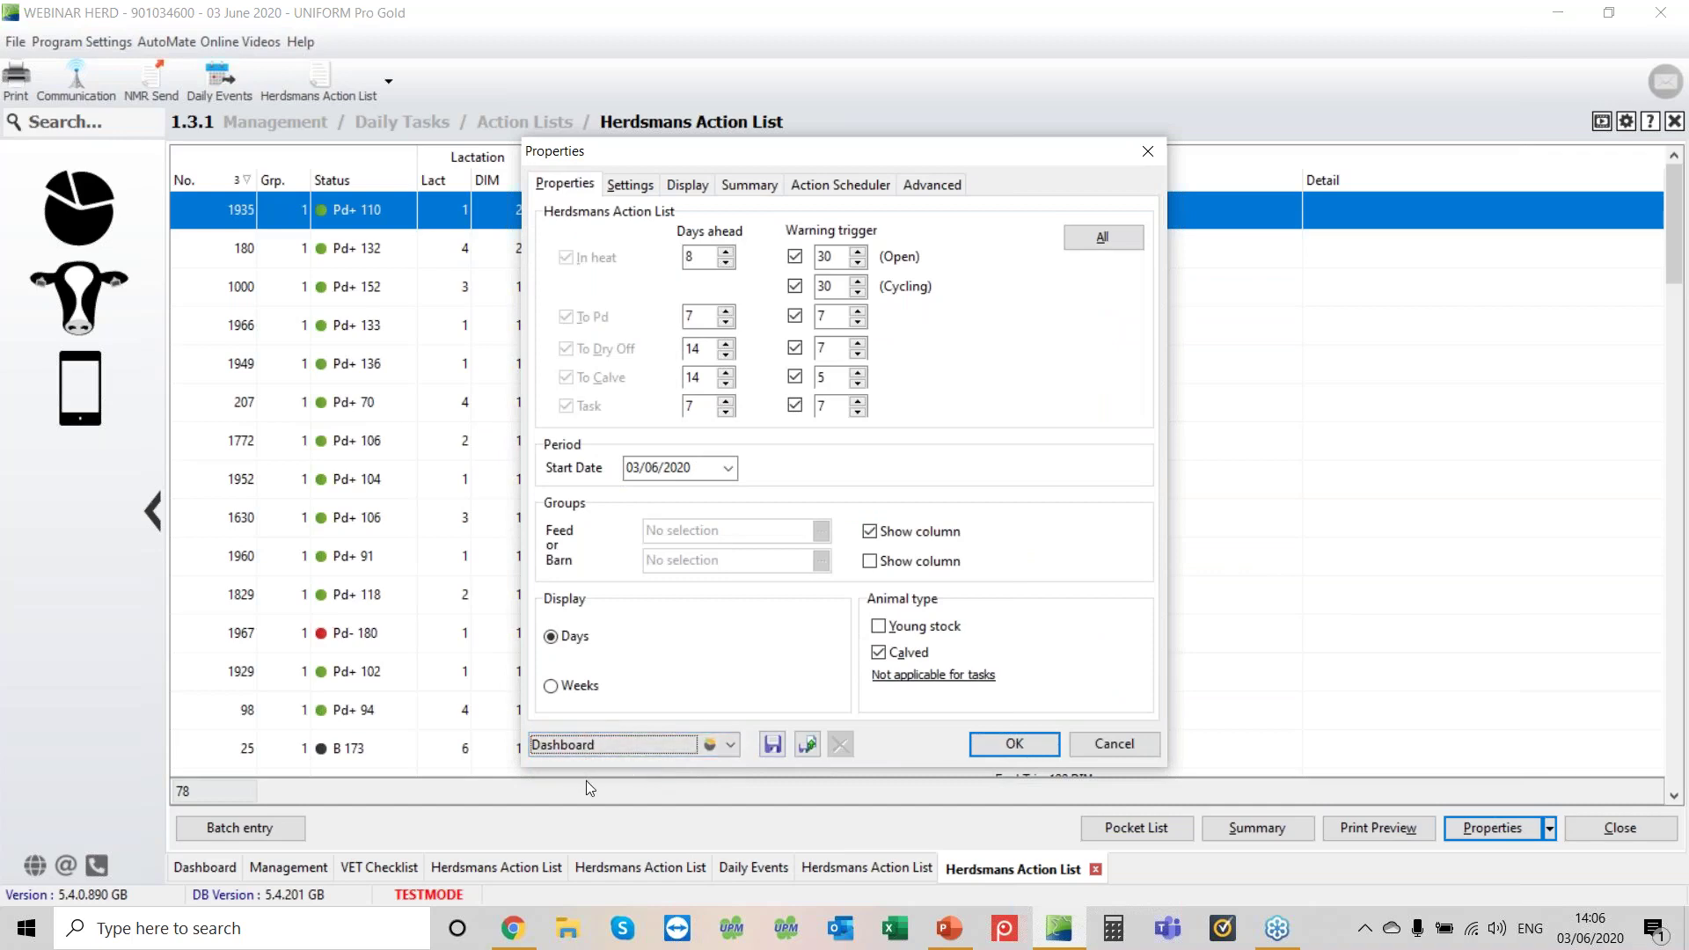
Store the loaded settings as a new preset named fOOT tRIM and apply it to the list.
left_click(807, 746)
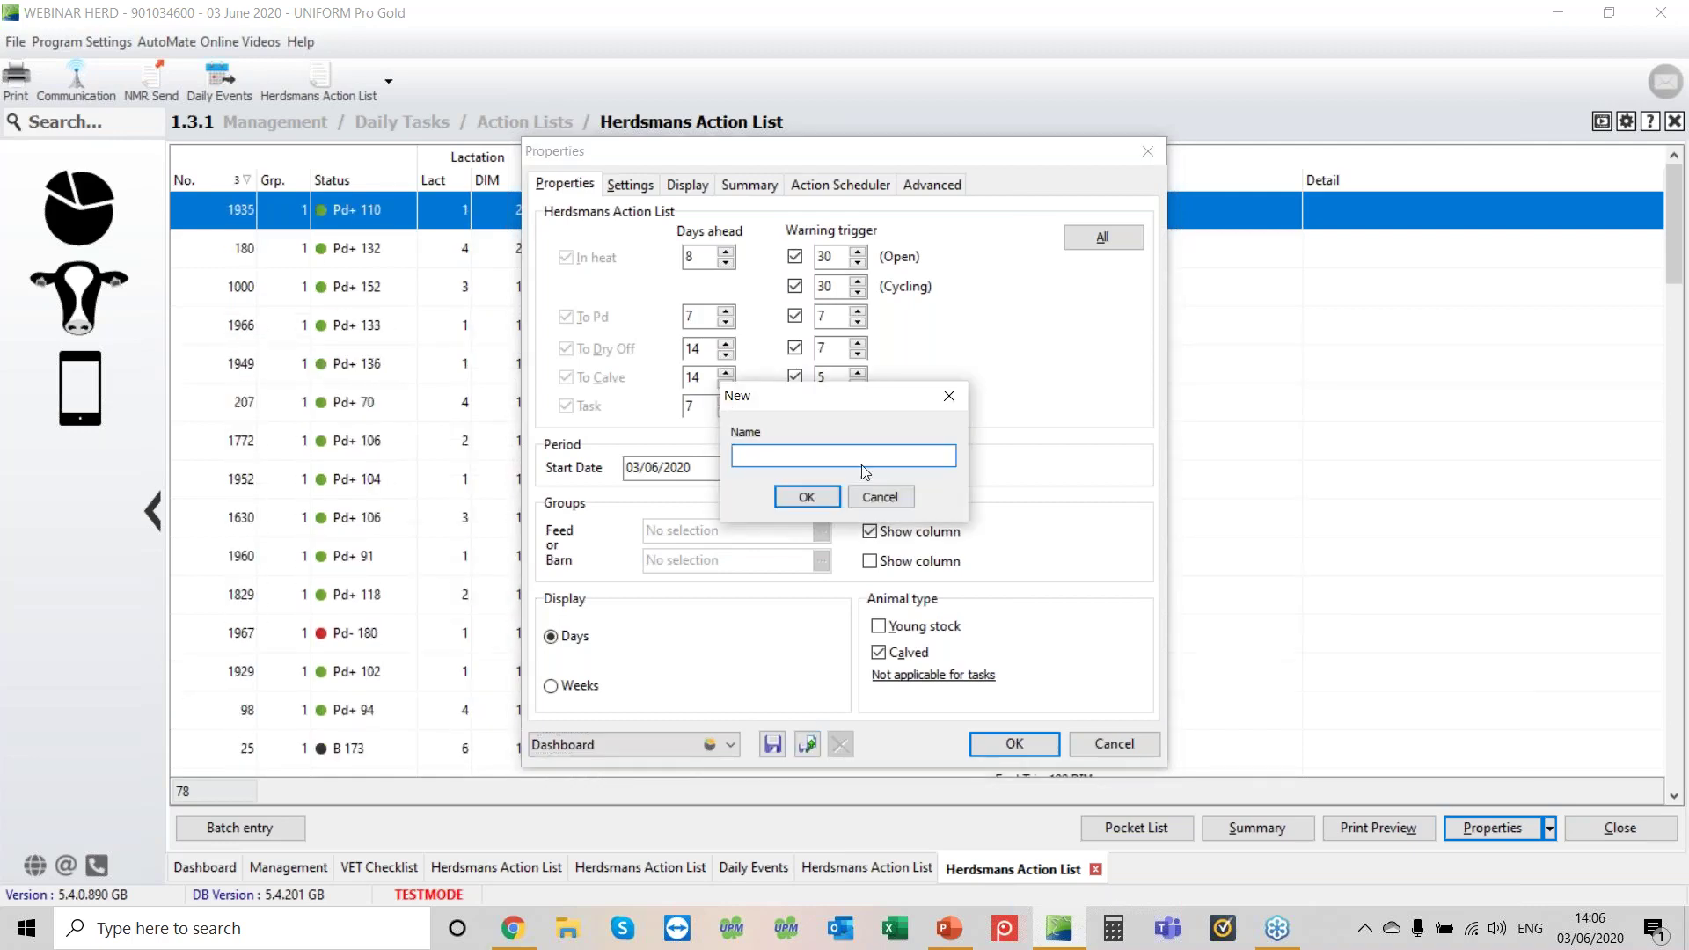
type("fOOT tRIM")
key("Return")
key("Return")
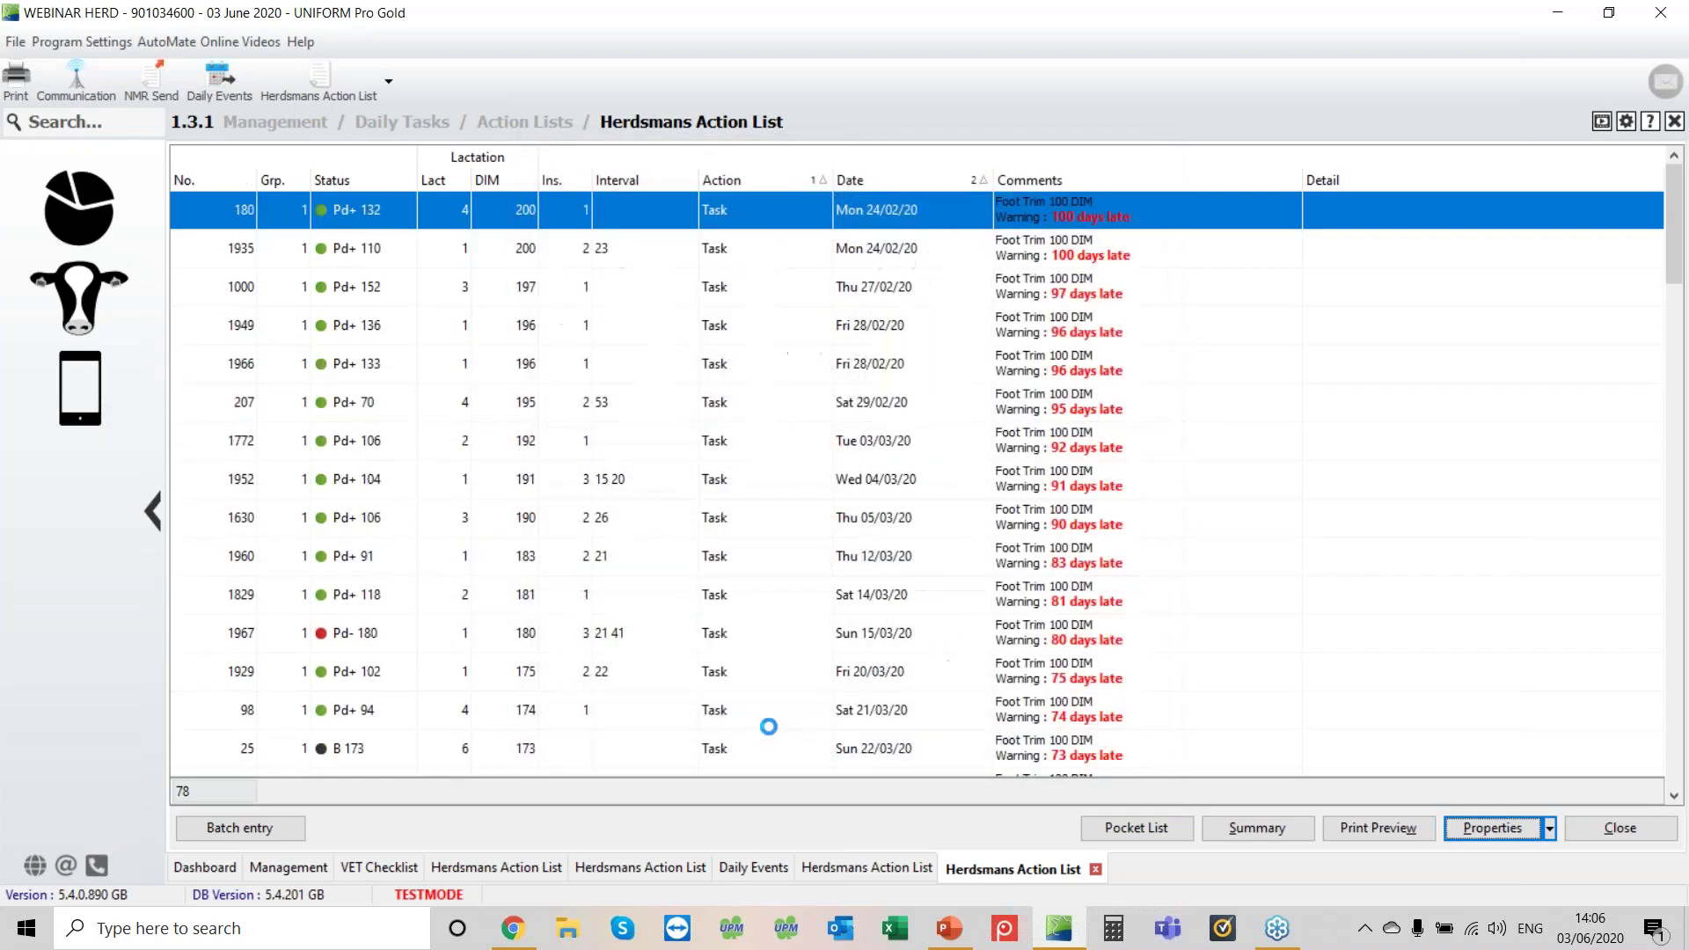
Delete the wrongly capitalised fOOT tRIM preset from the list's properties.
left_click(1493, 829)
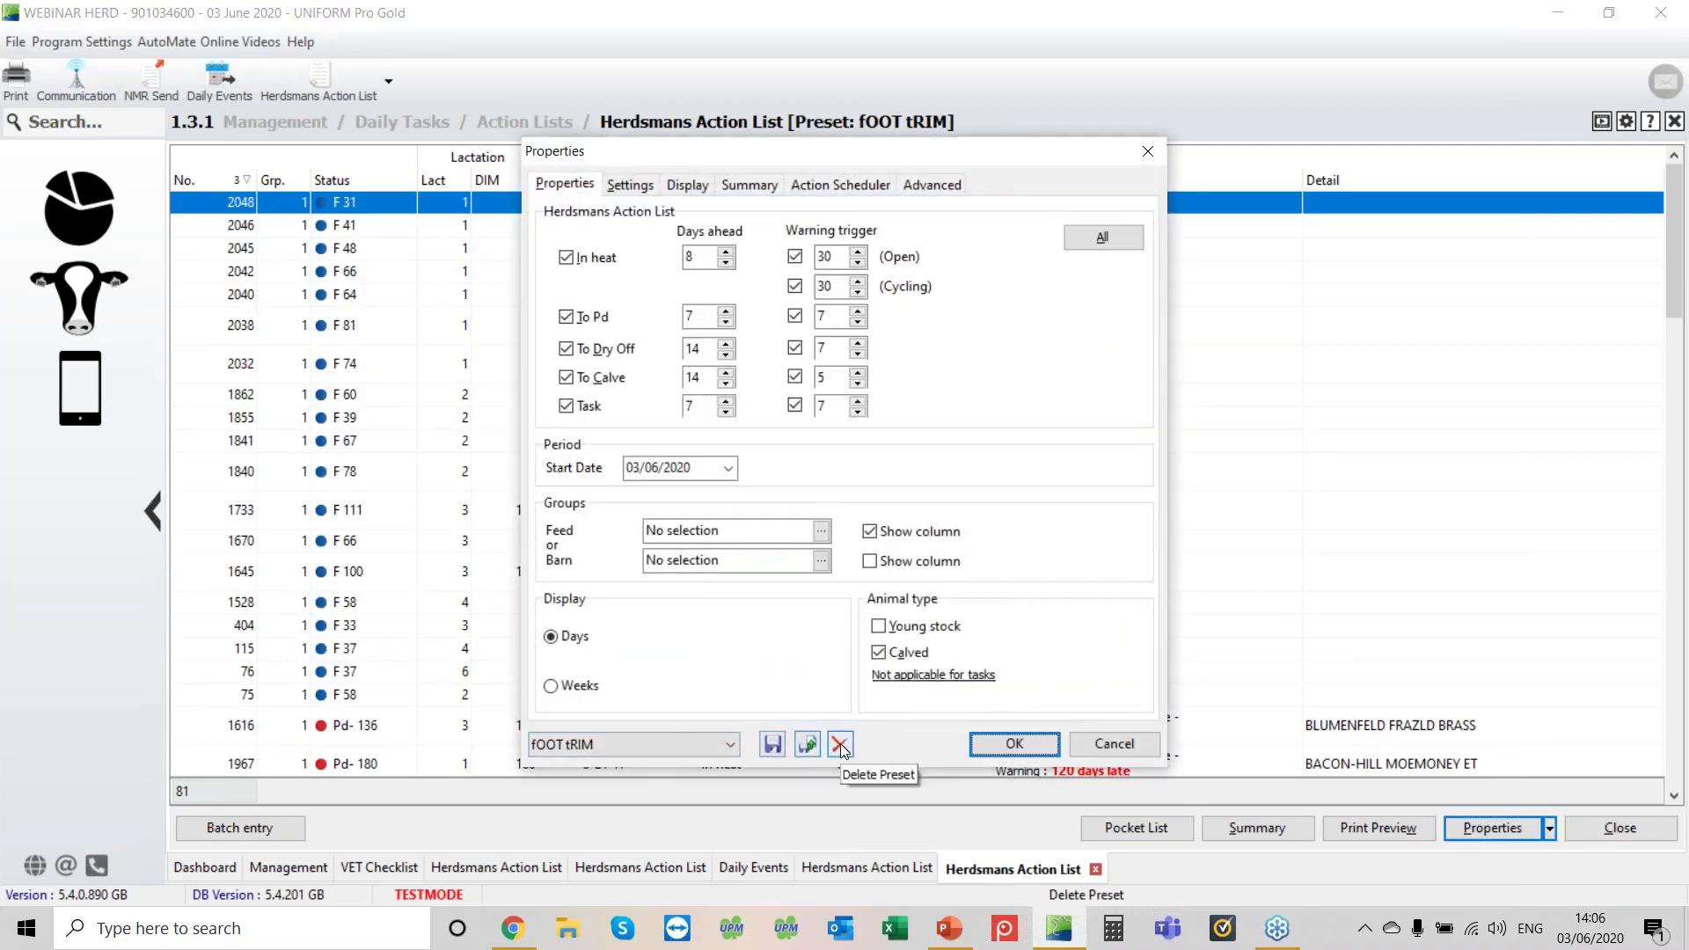
left_click(840, 746)
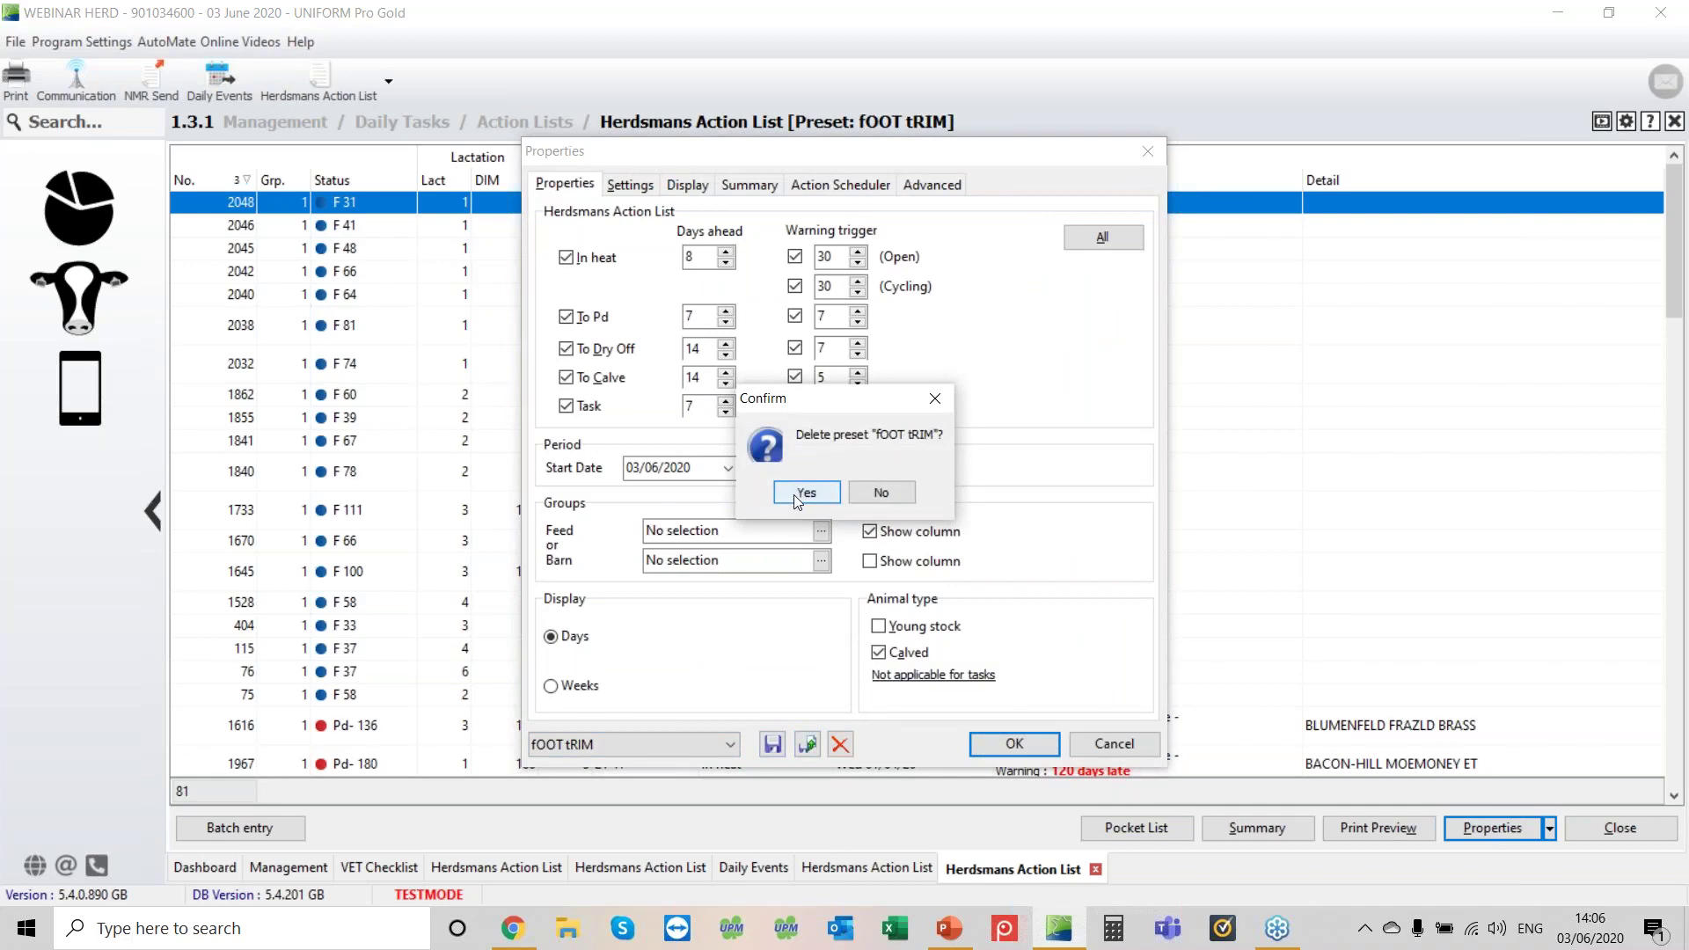
left_click(795, 494)
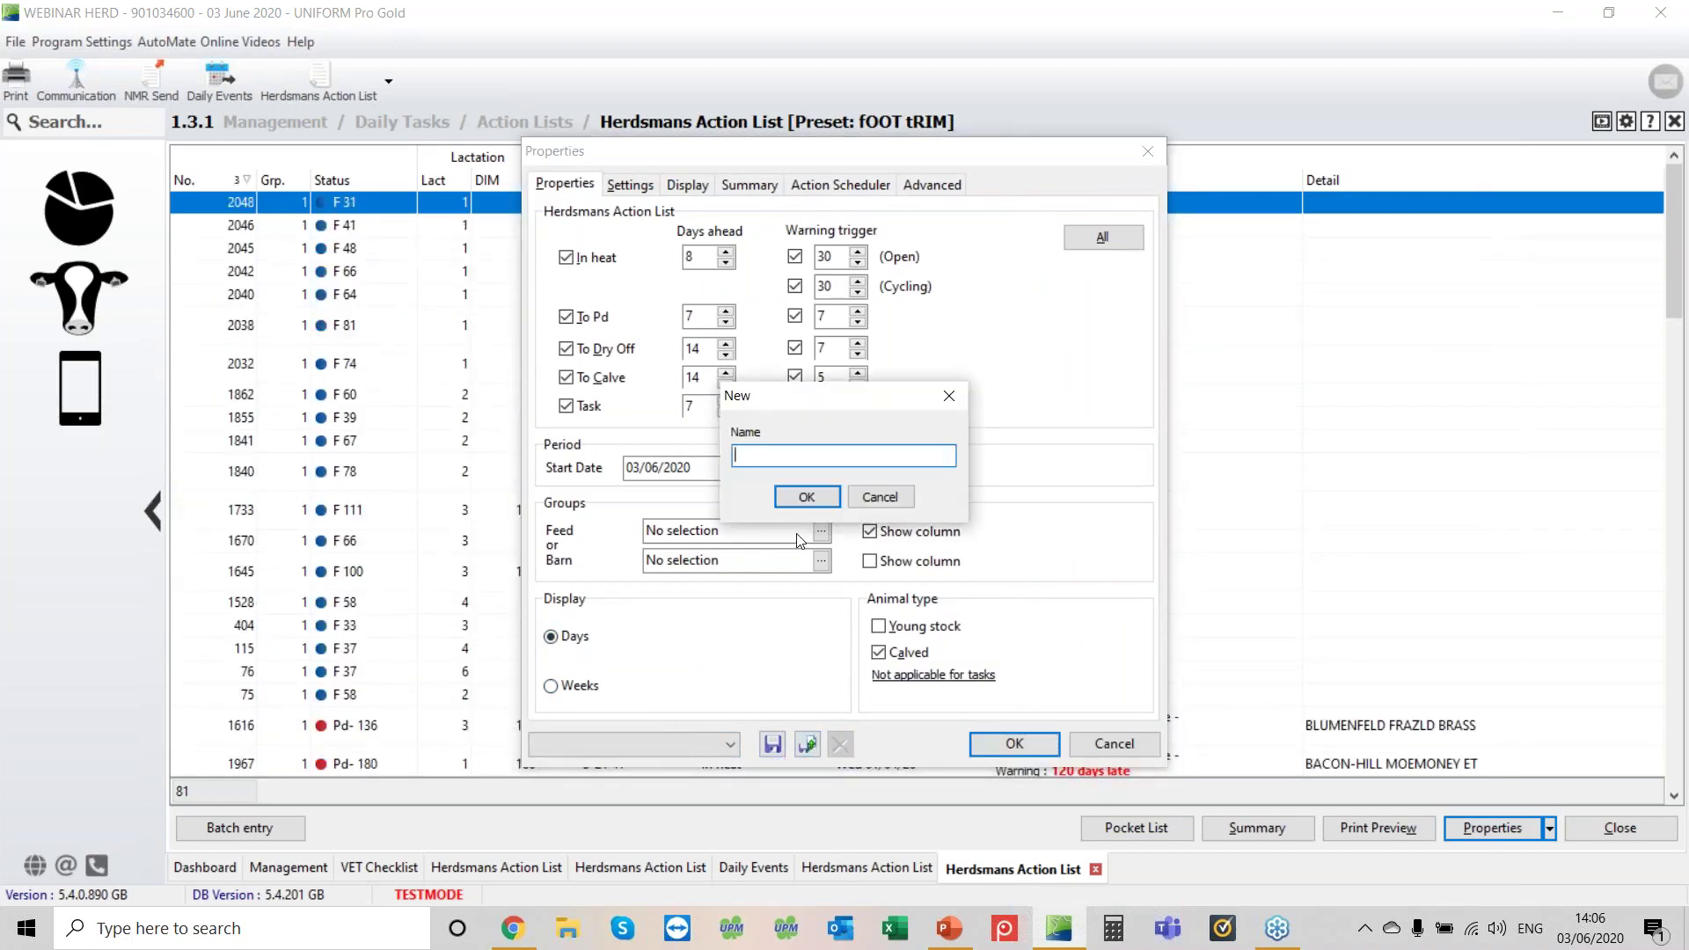
Create a preset named Foot Trim, leave only Task enabled among its actions and set Task to 14 days ahead.
type("Foot Trim")
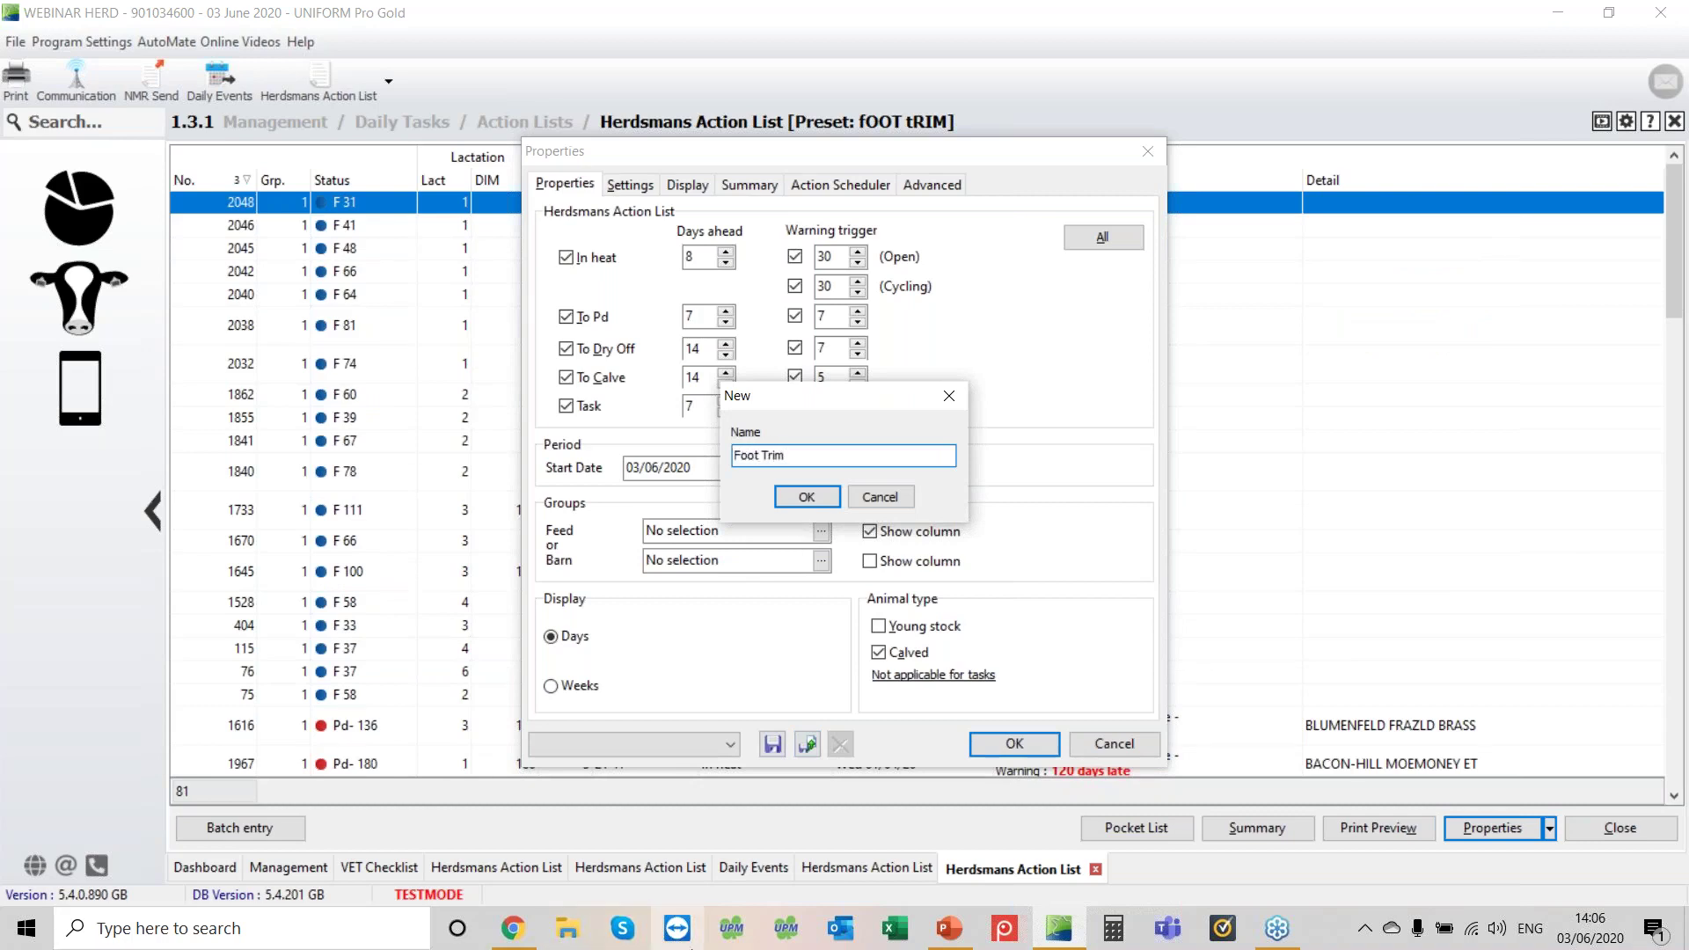
left_click(806, 497)
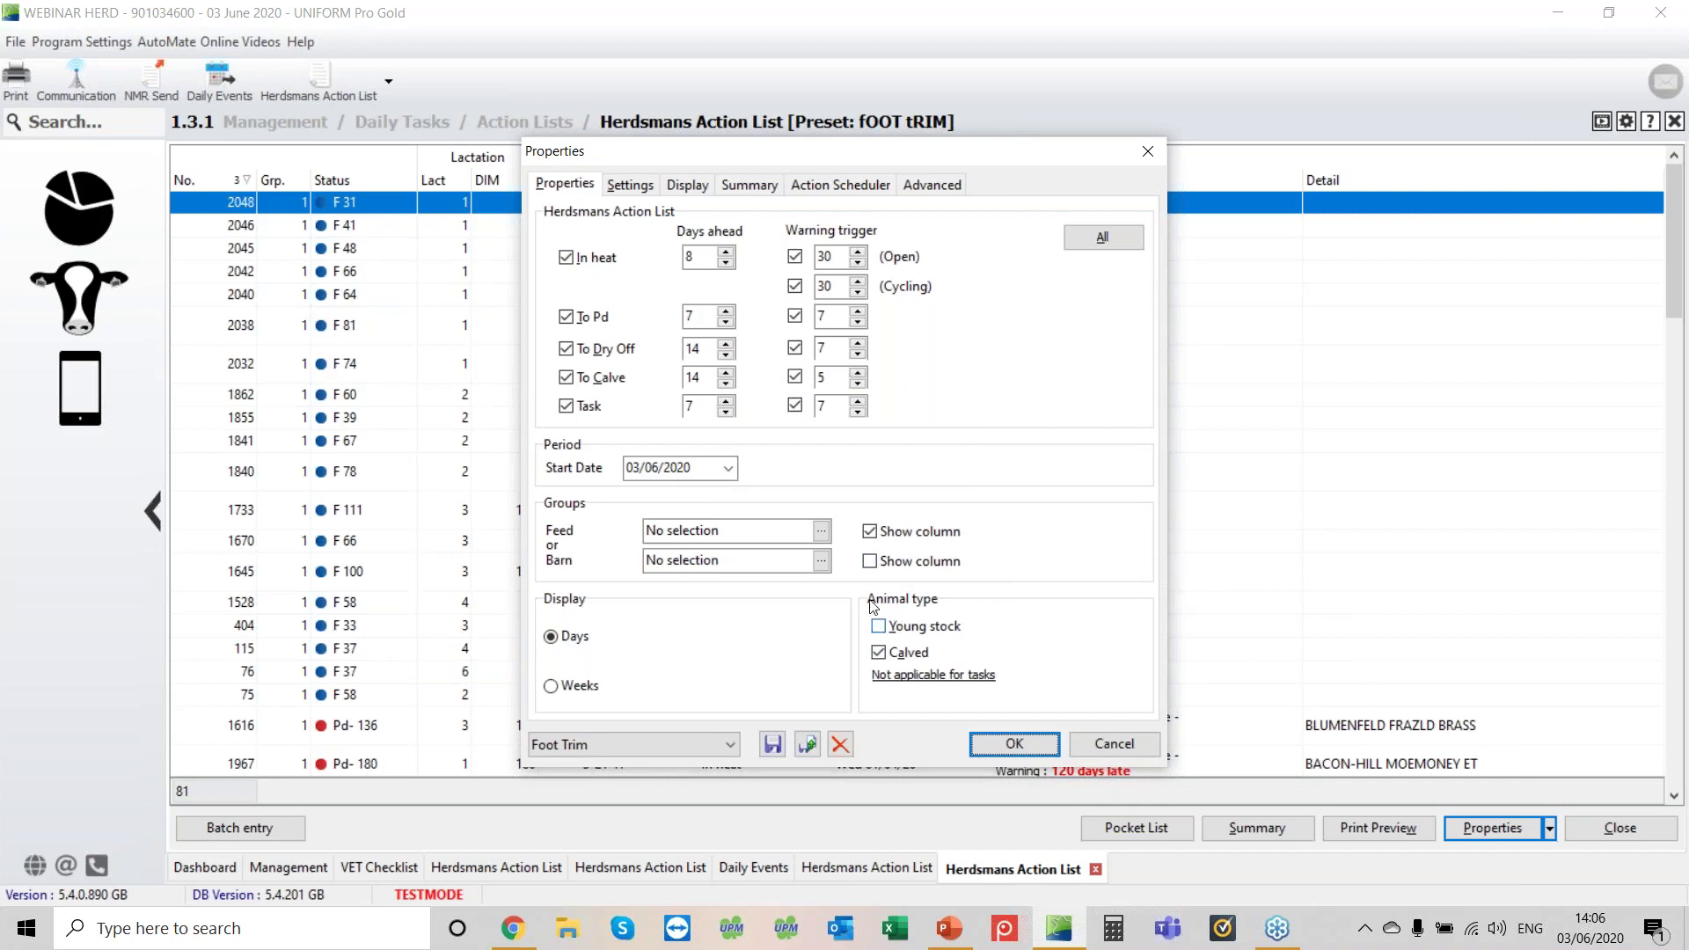
left_click(566, 259)
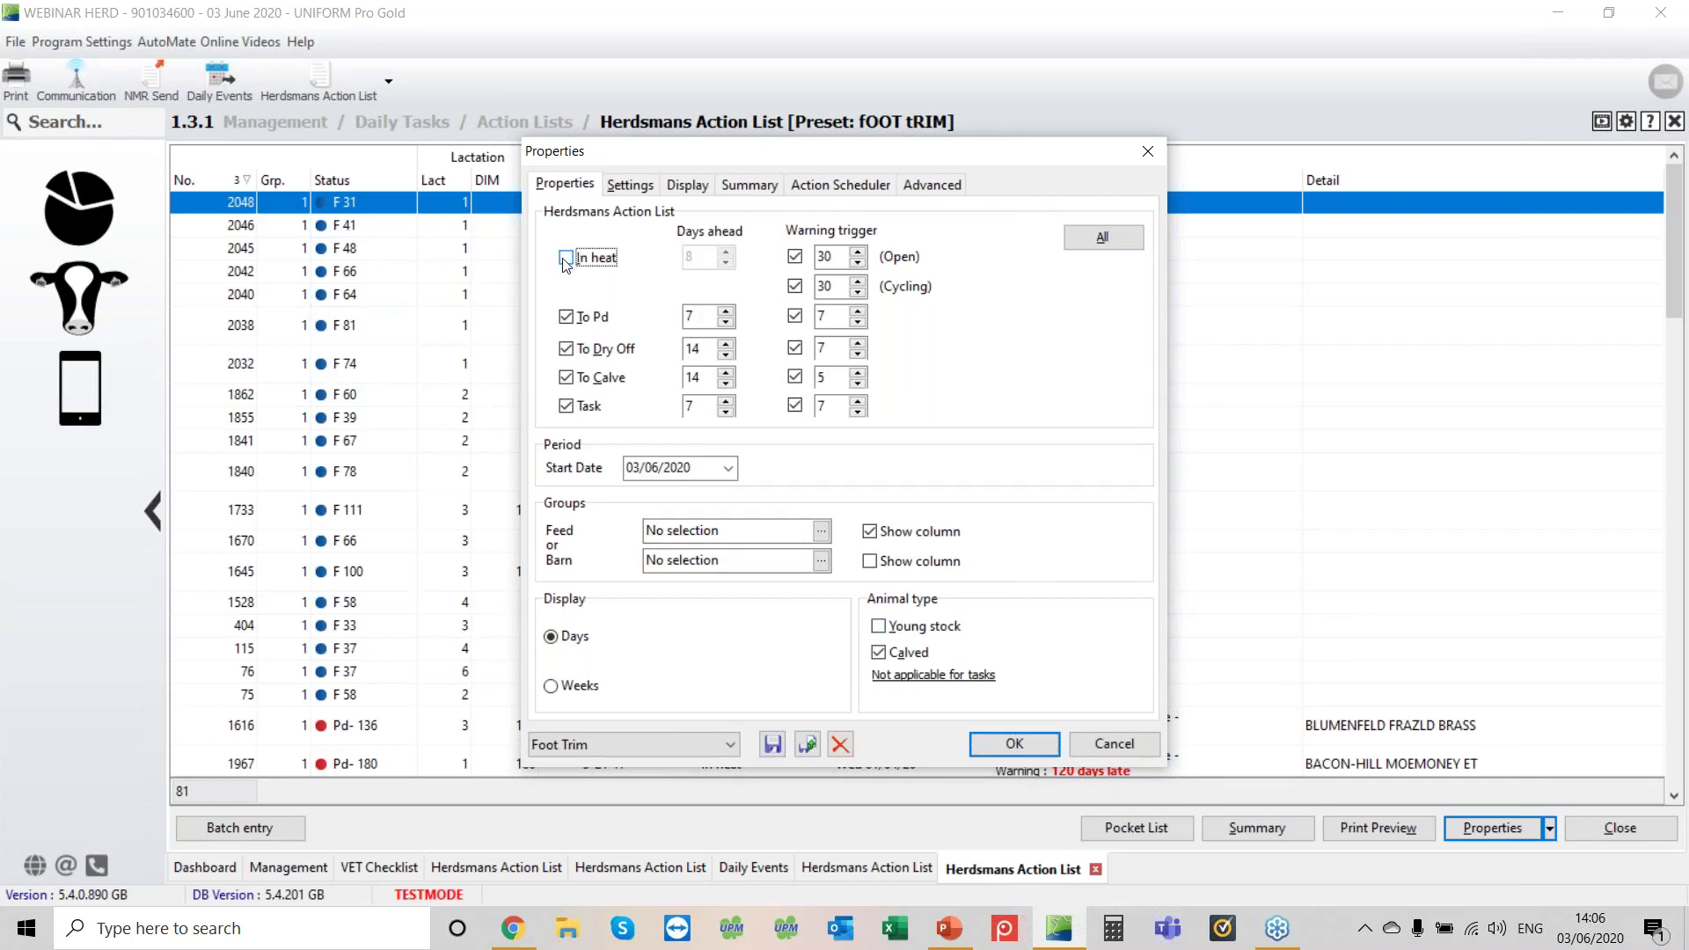
left_click(566, 317)
left_click(565, 349)
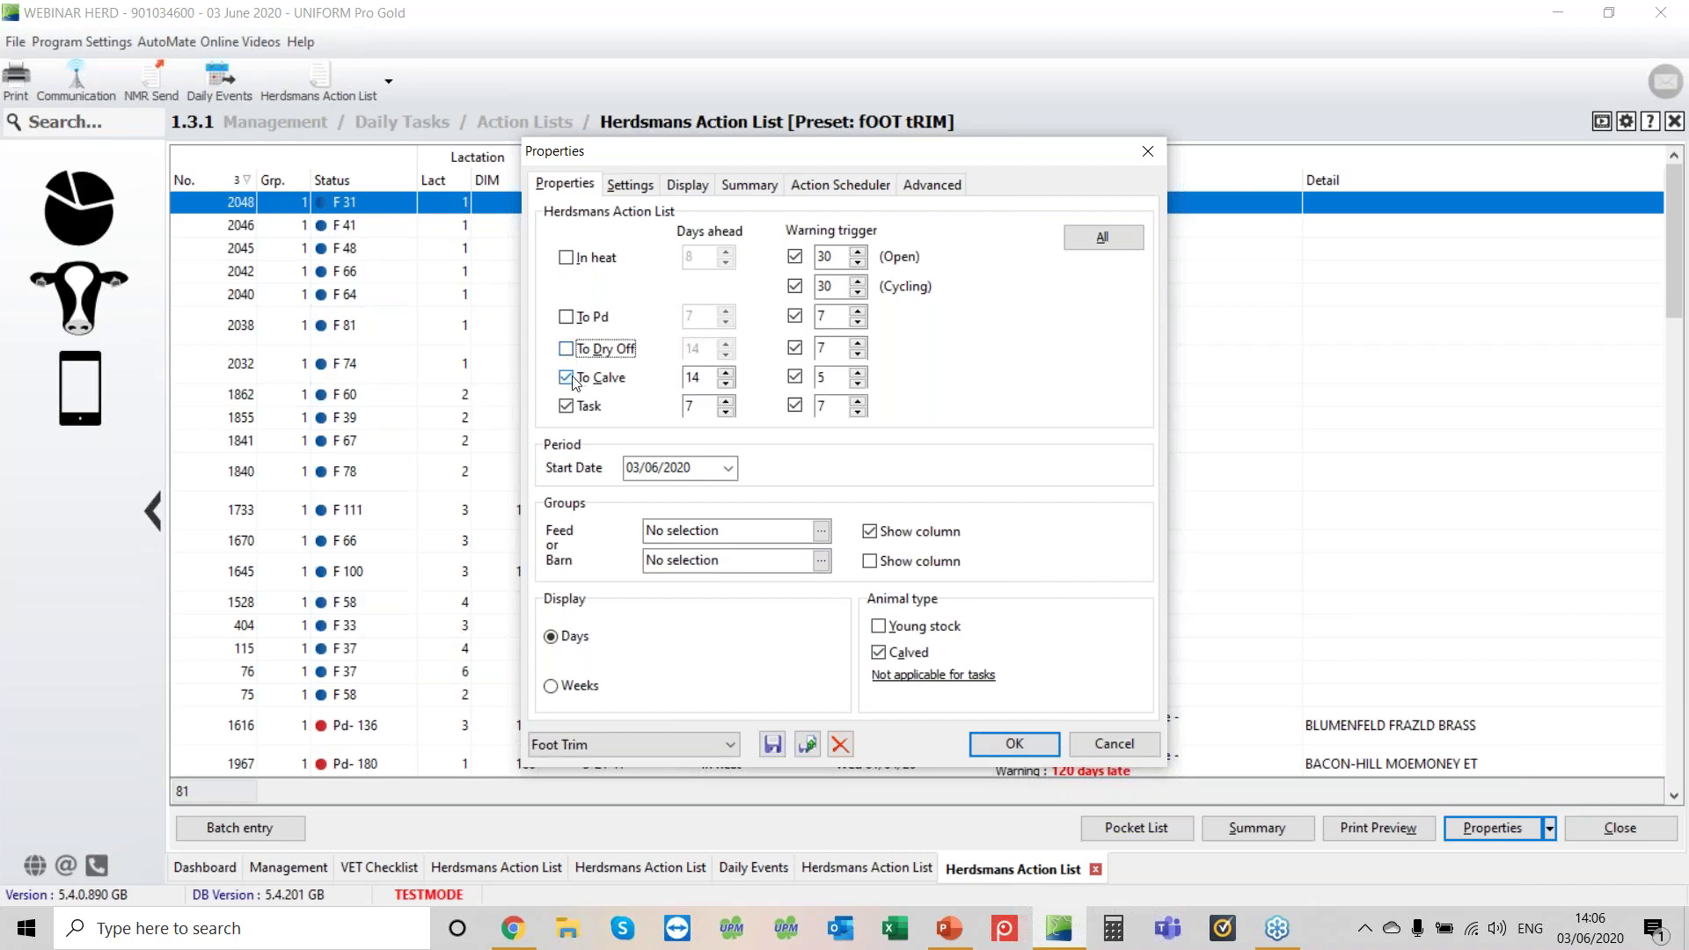
left_click(568, 378)
left_click(696, 404)
type("14")
Include the animal-level schedules Foot Trim 100 DIM and Foot Trim B4 Dry, save the Foot Trim preset and apply it.
left_click(841, 186)
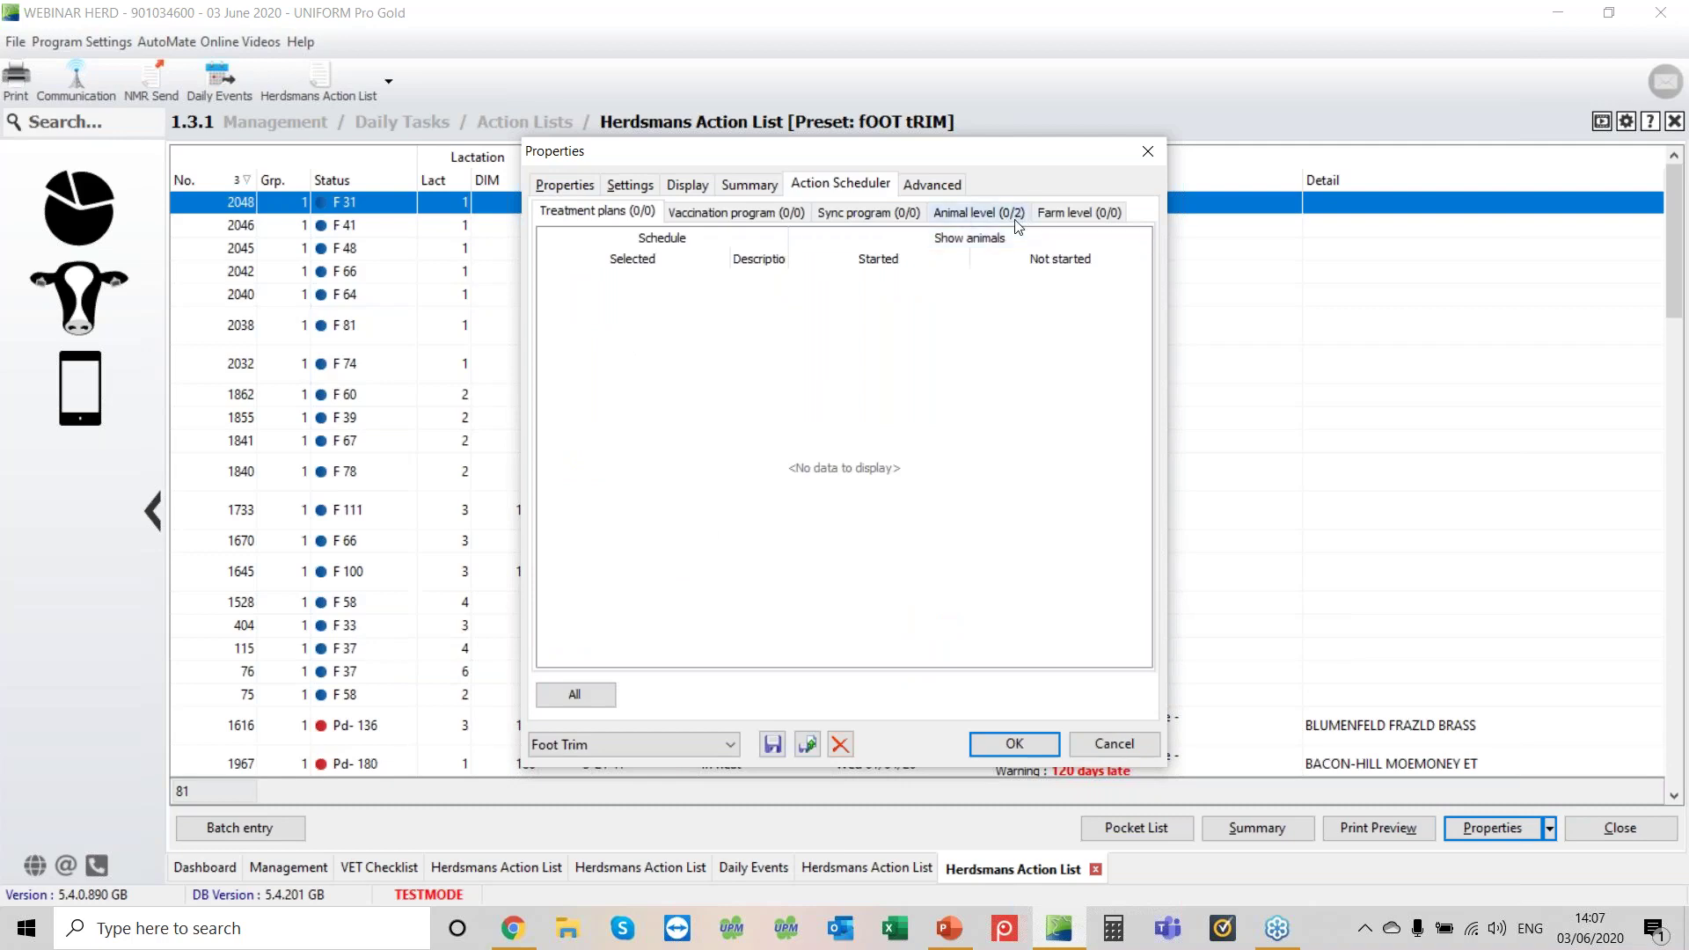
left_click(991, 220)
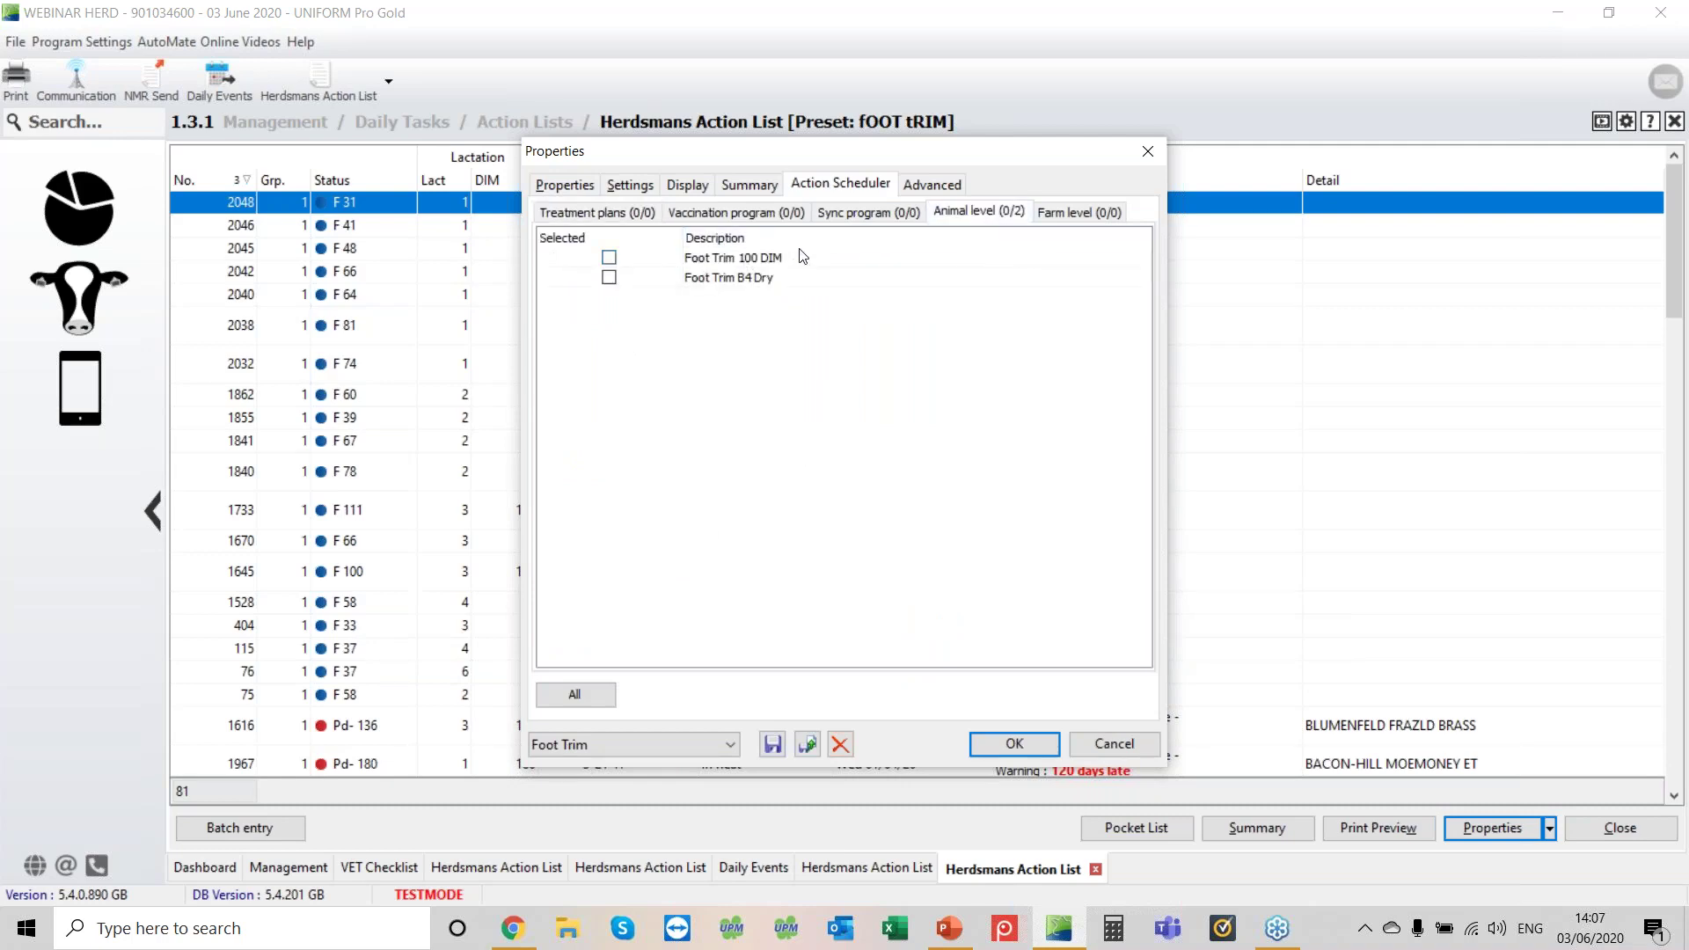
left_click(609, 257)
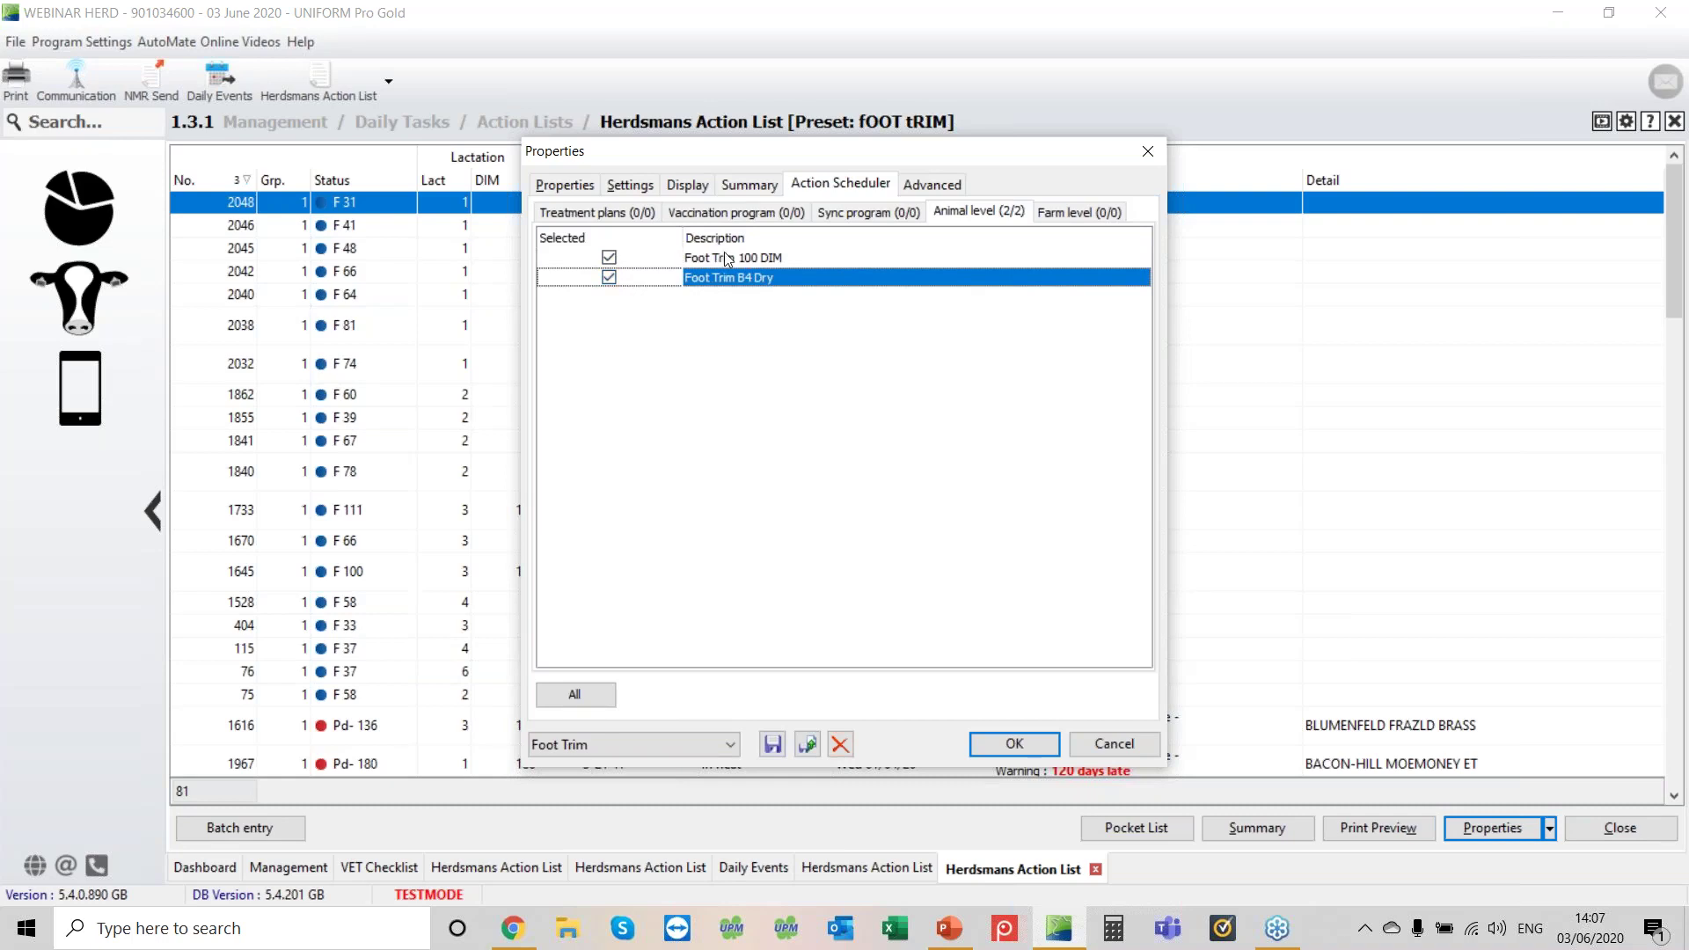
left_click(774, 745)
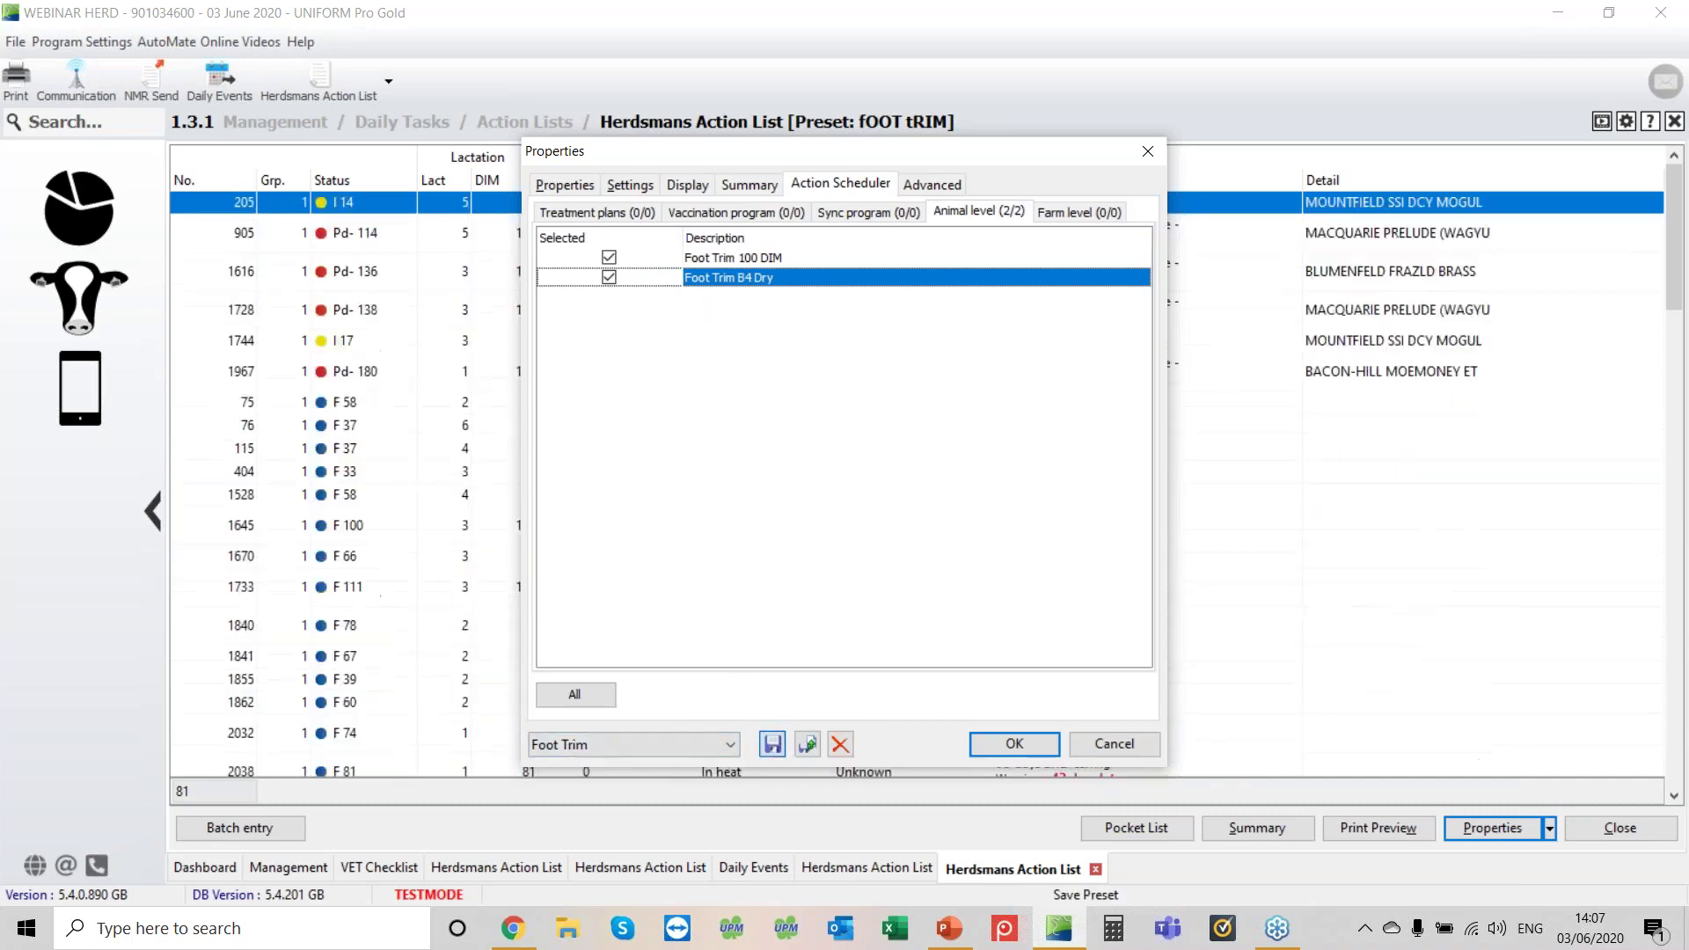
left_click(1042, 743)
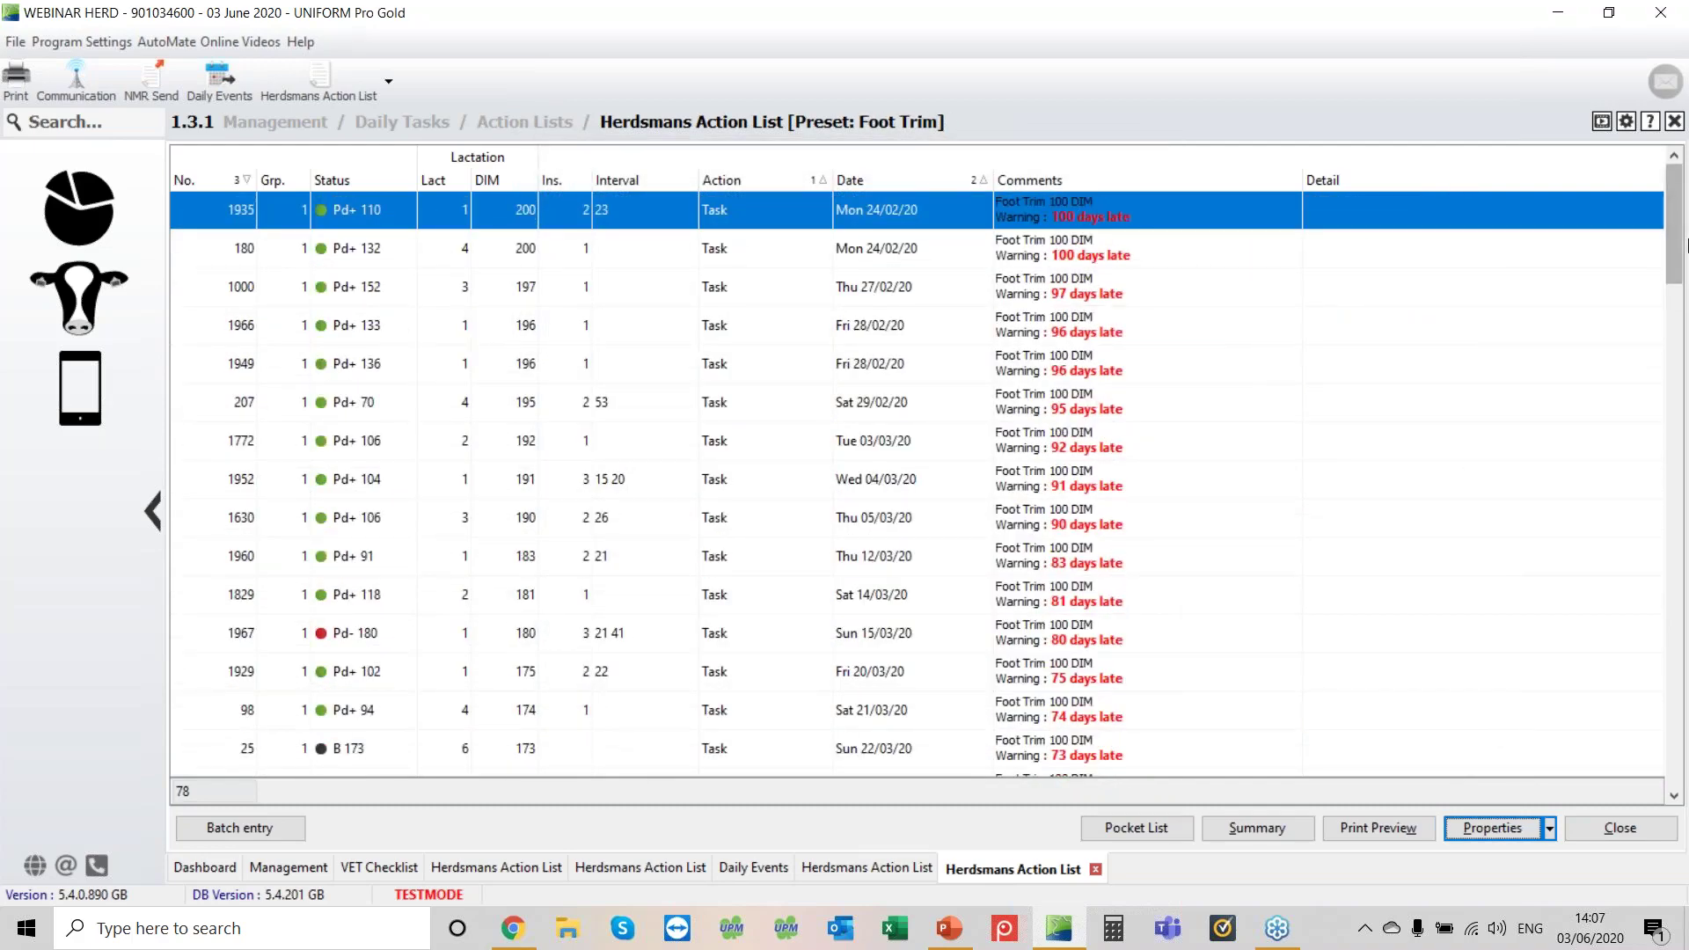
Review the foot trim tasks through to the June dates, then view the action list's saved presets from the dashboard.
left_click_drag(1686, 244, 1686, 608)
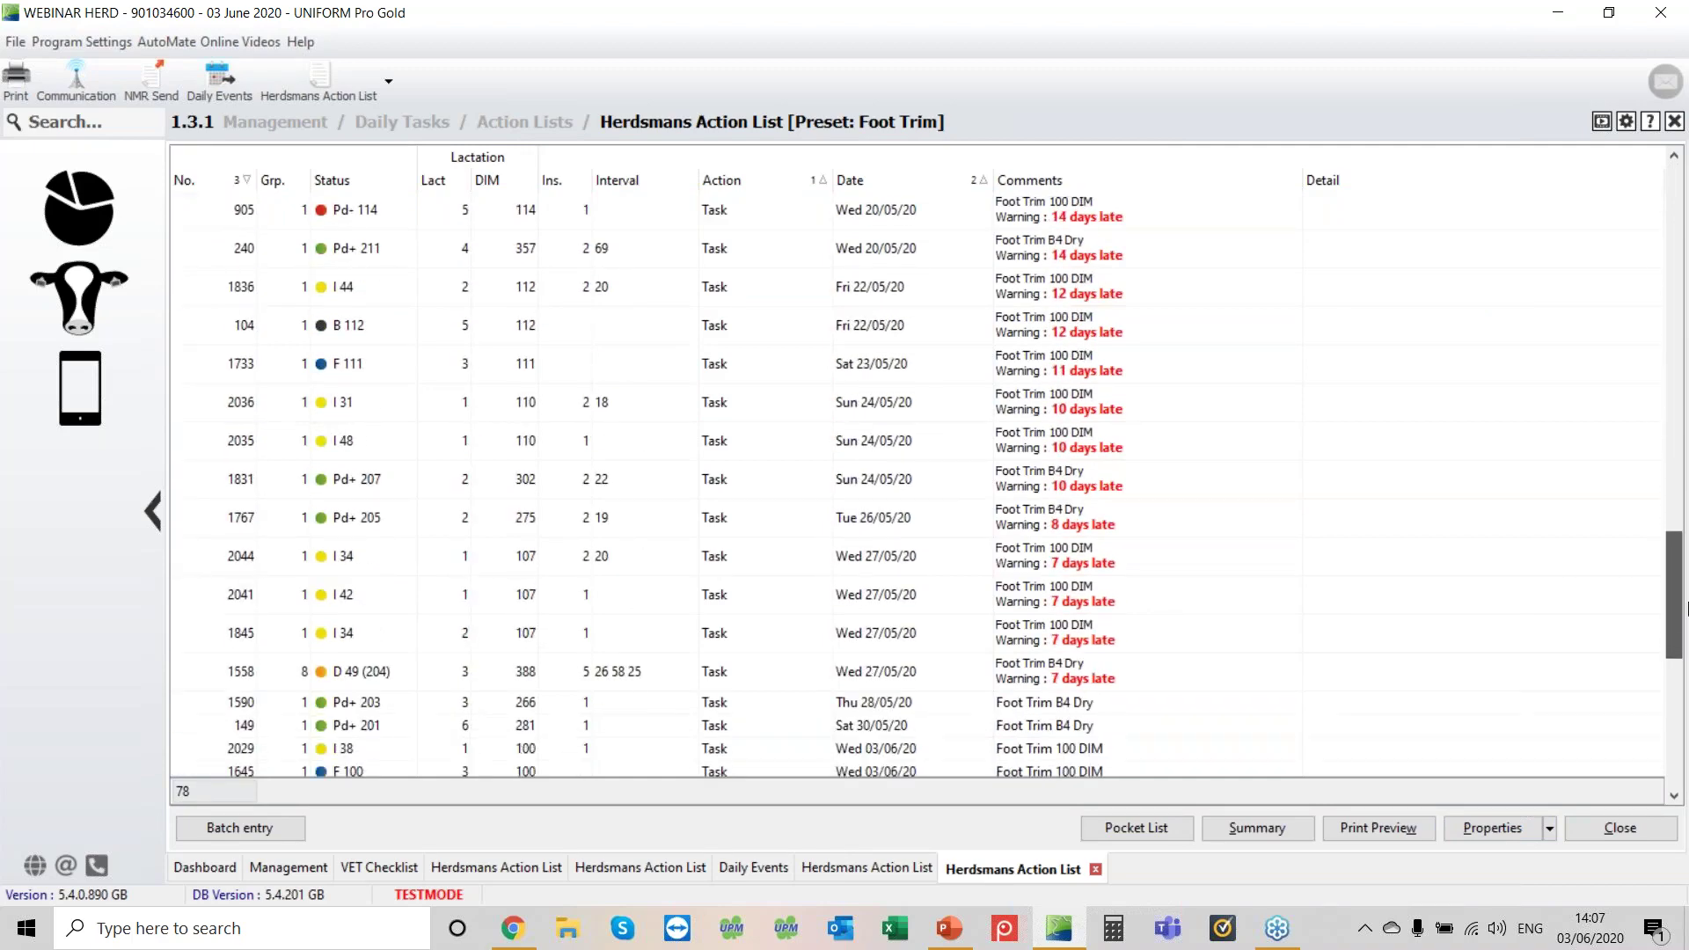
scroll(876, 634, "down", 5)
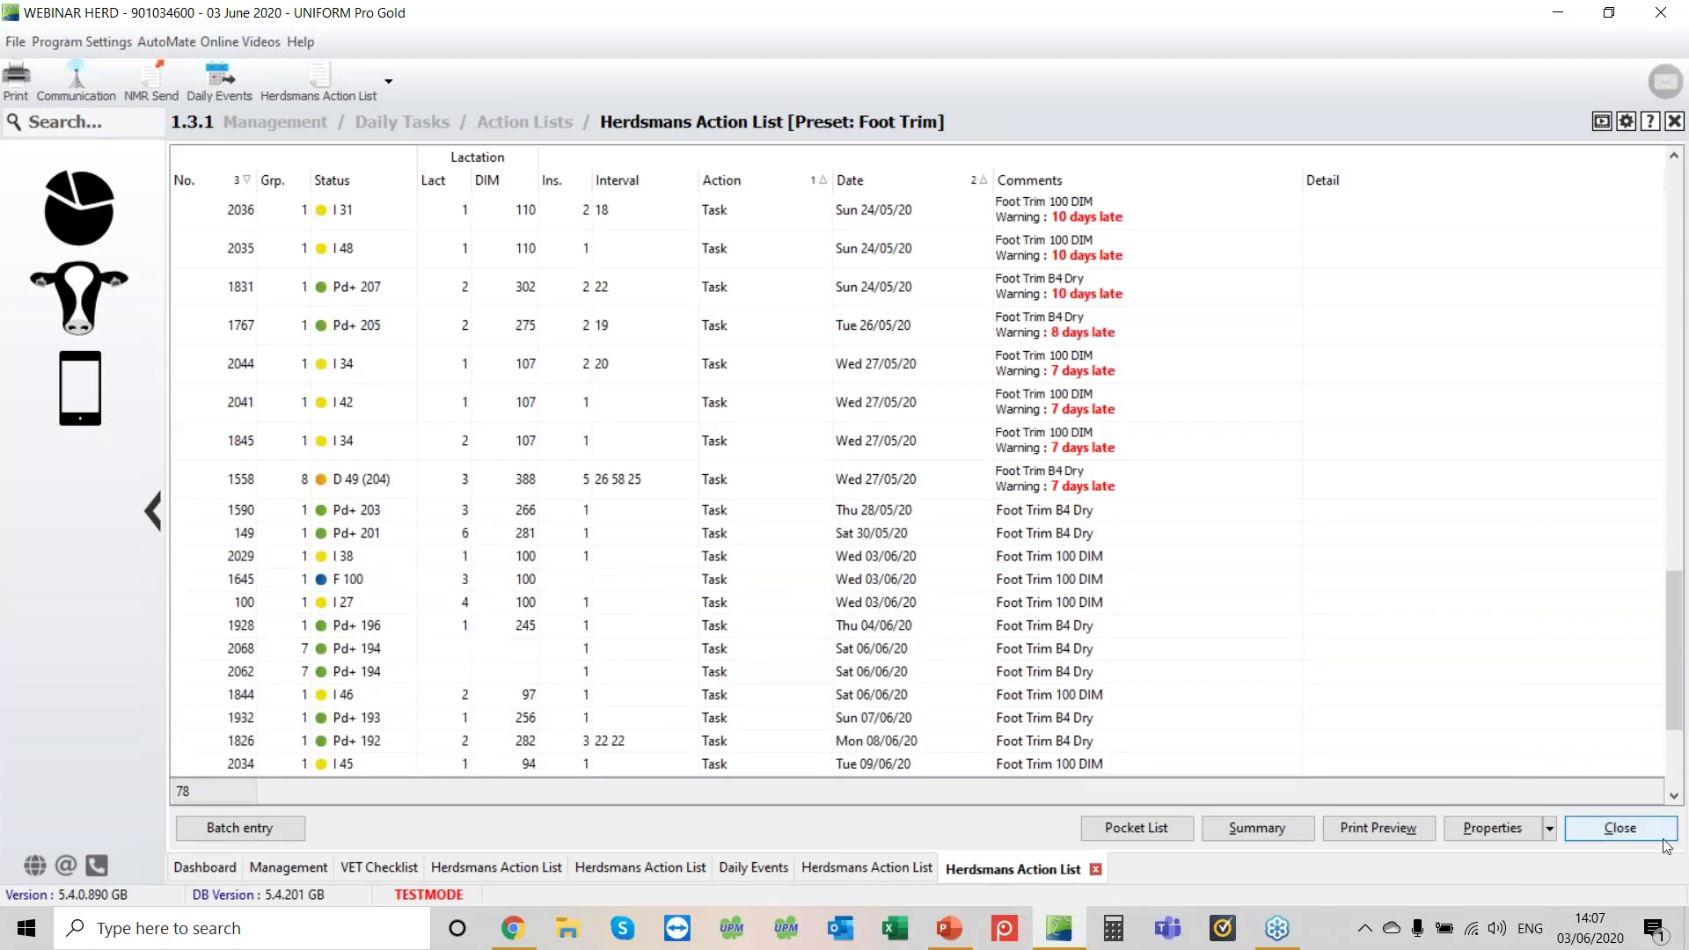
left_click(1573, 828)
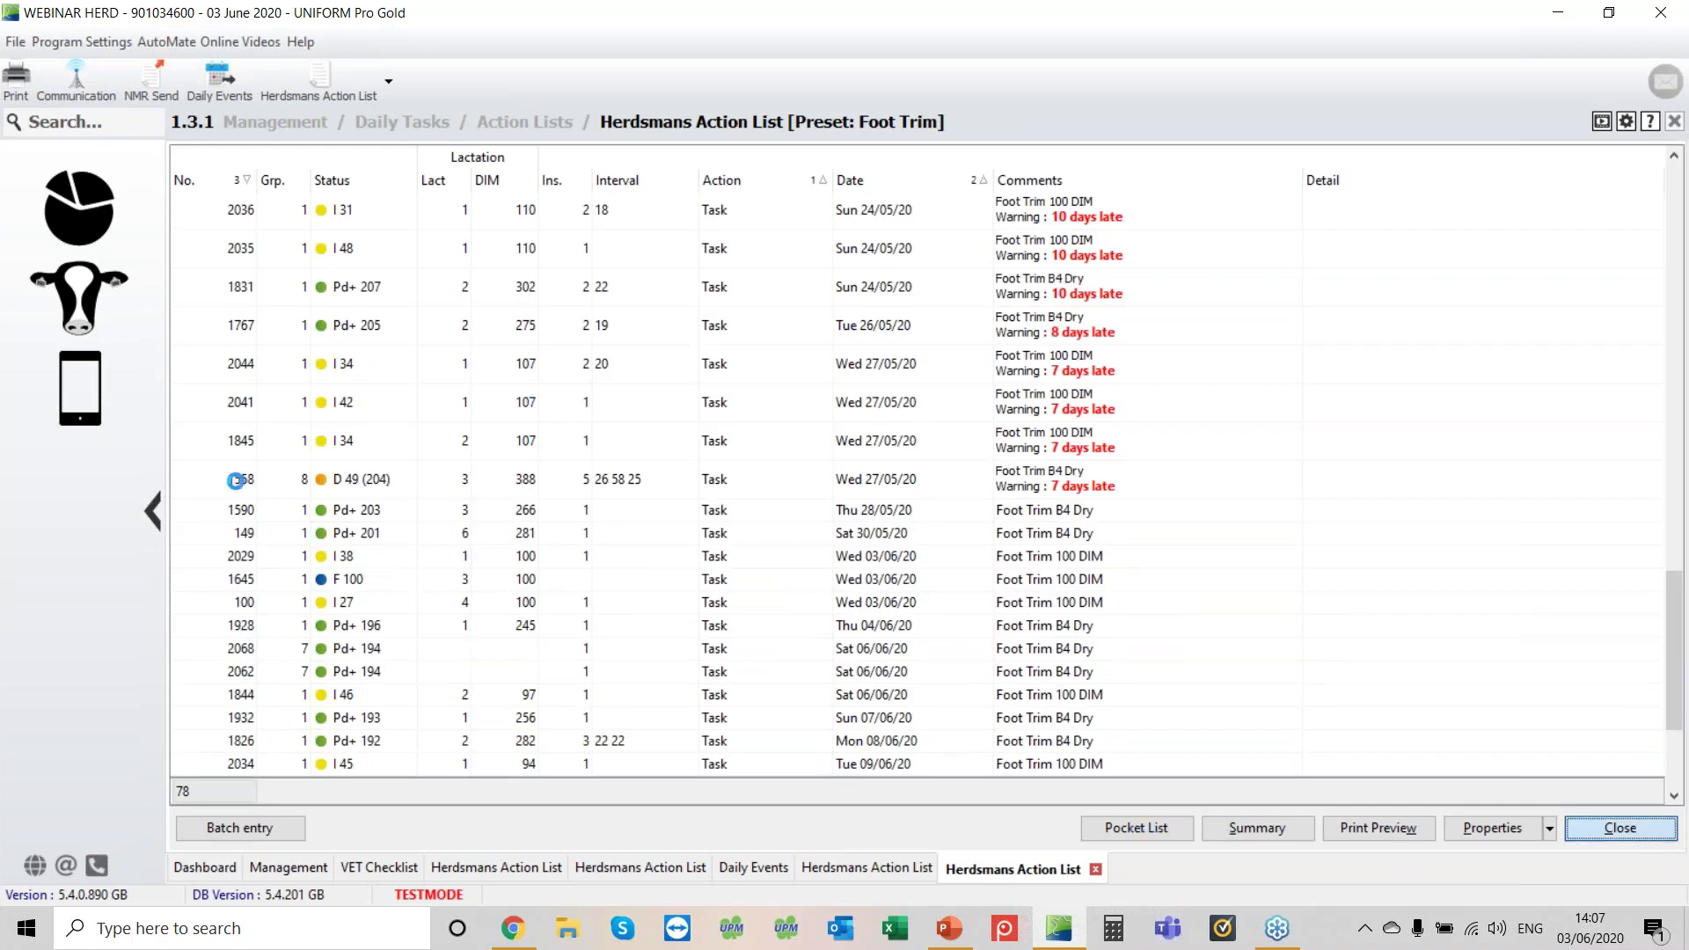
left_click(77, 213)
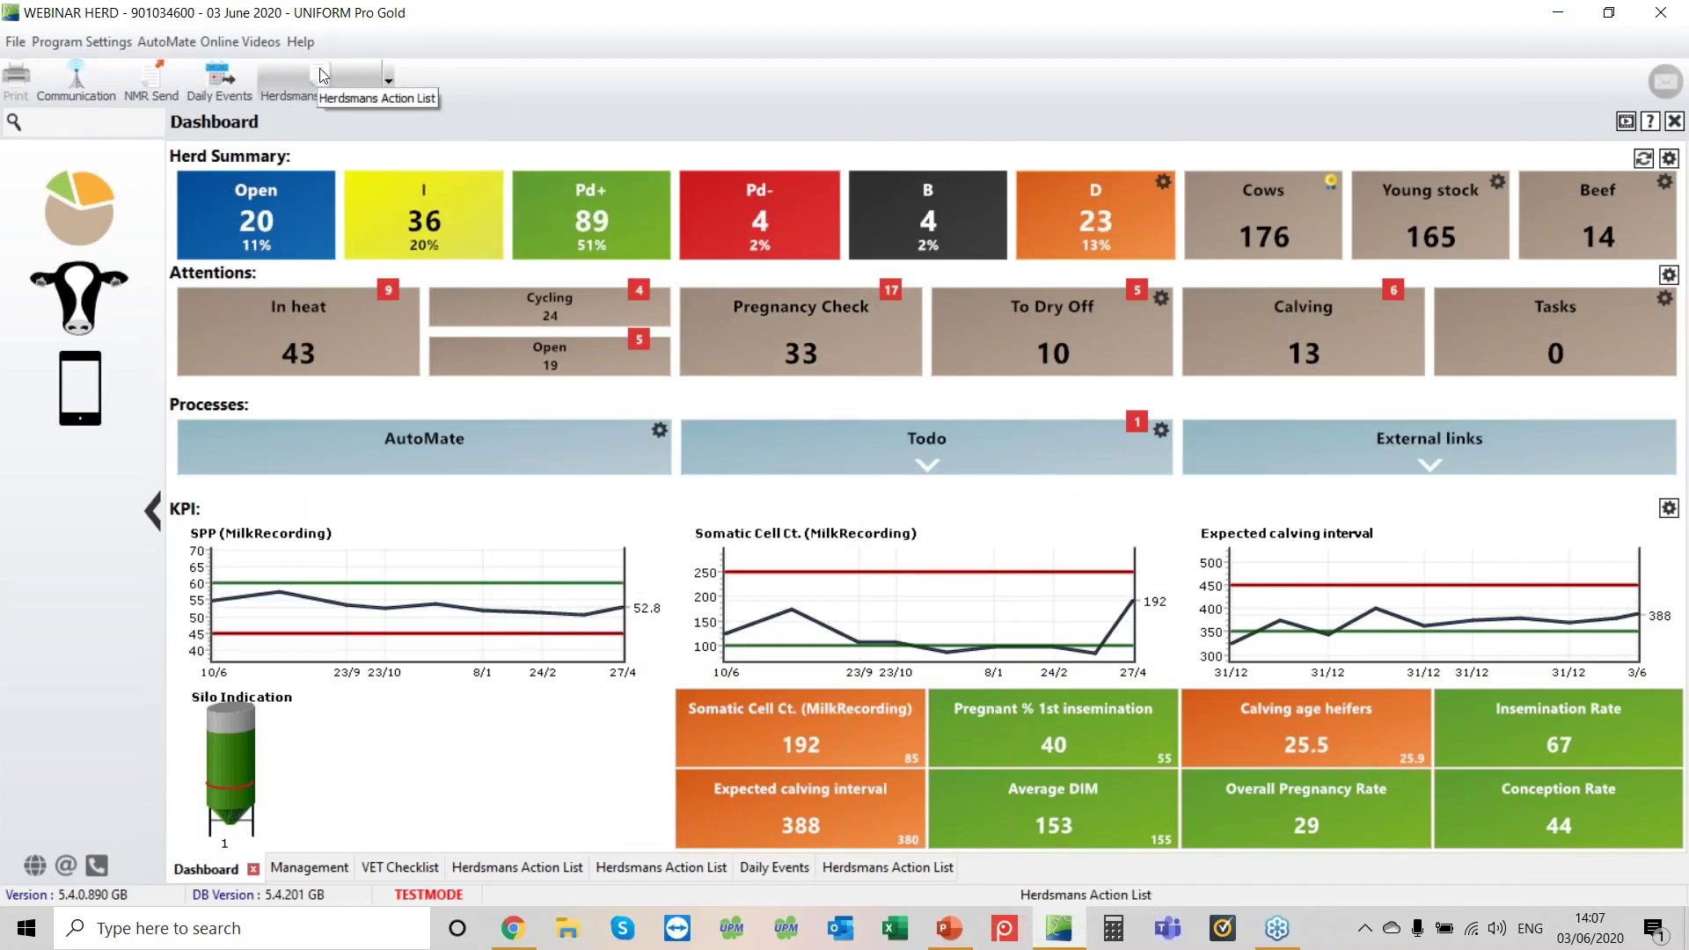
left_click(390, 81)
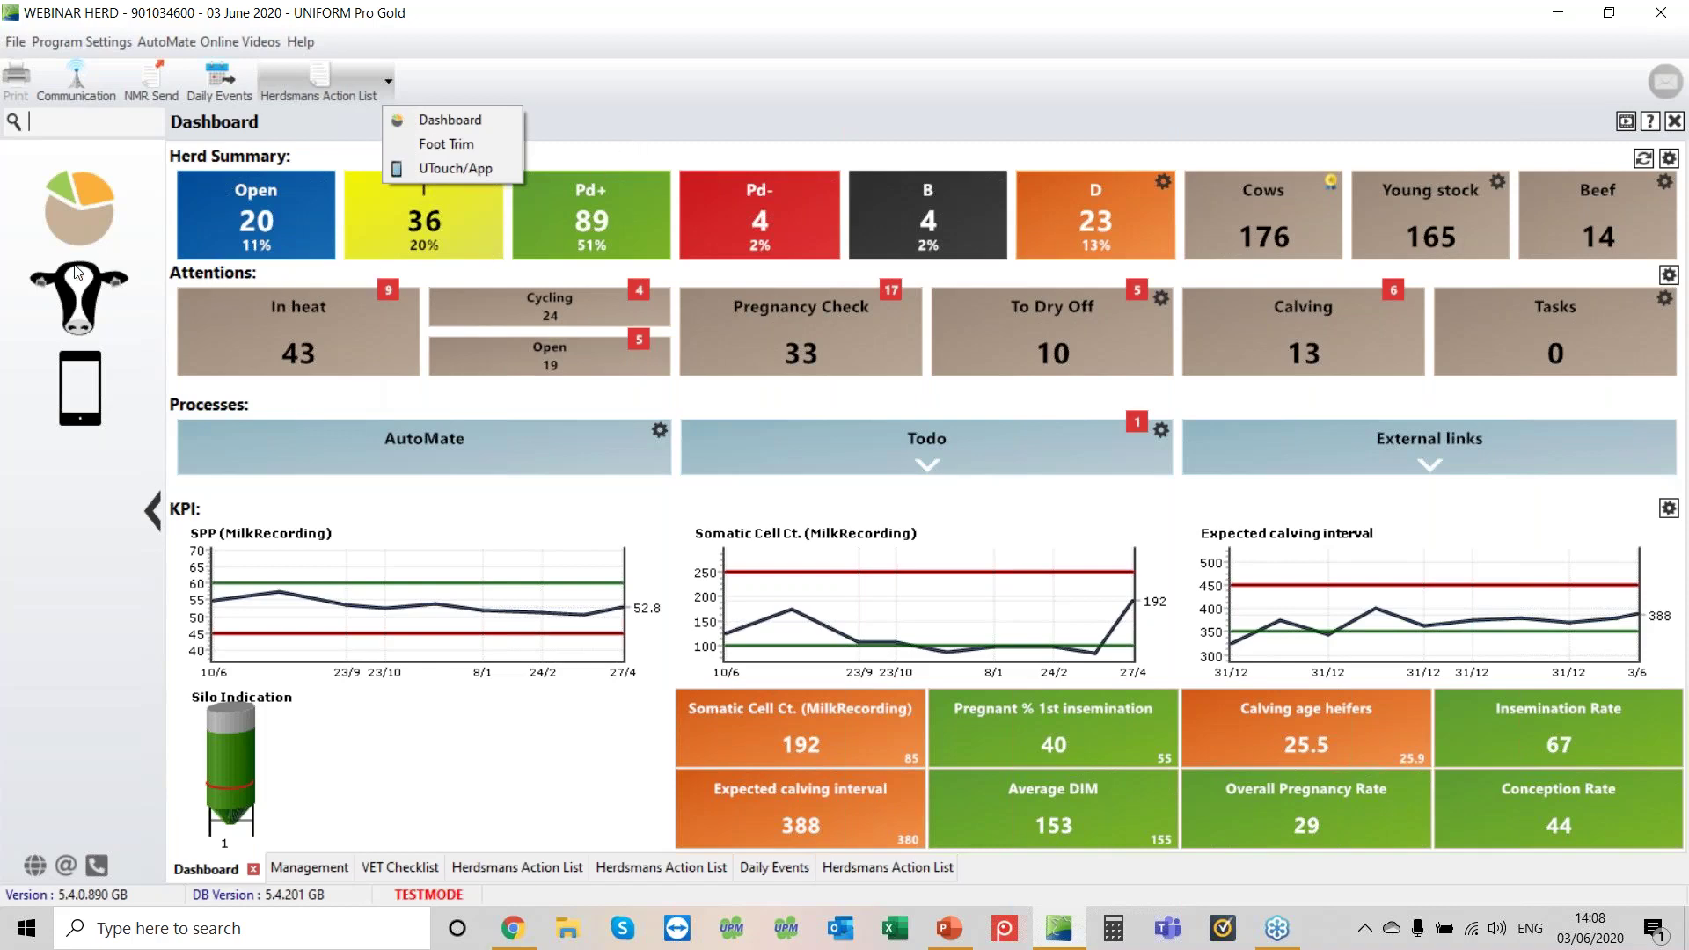
Open the Herd Fertility Status graph and inspect the calved cow plotted near 110 days in lactation and 42 milk yield.
left_click(79, 299)
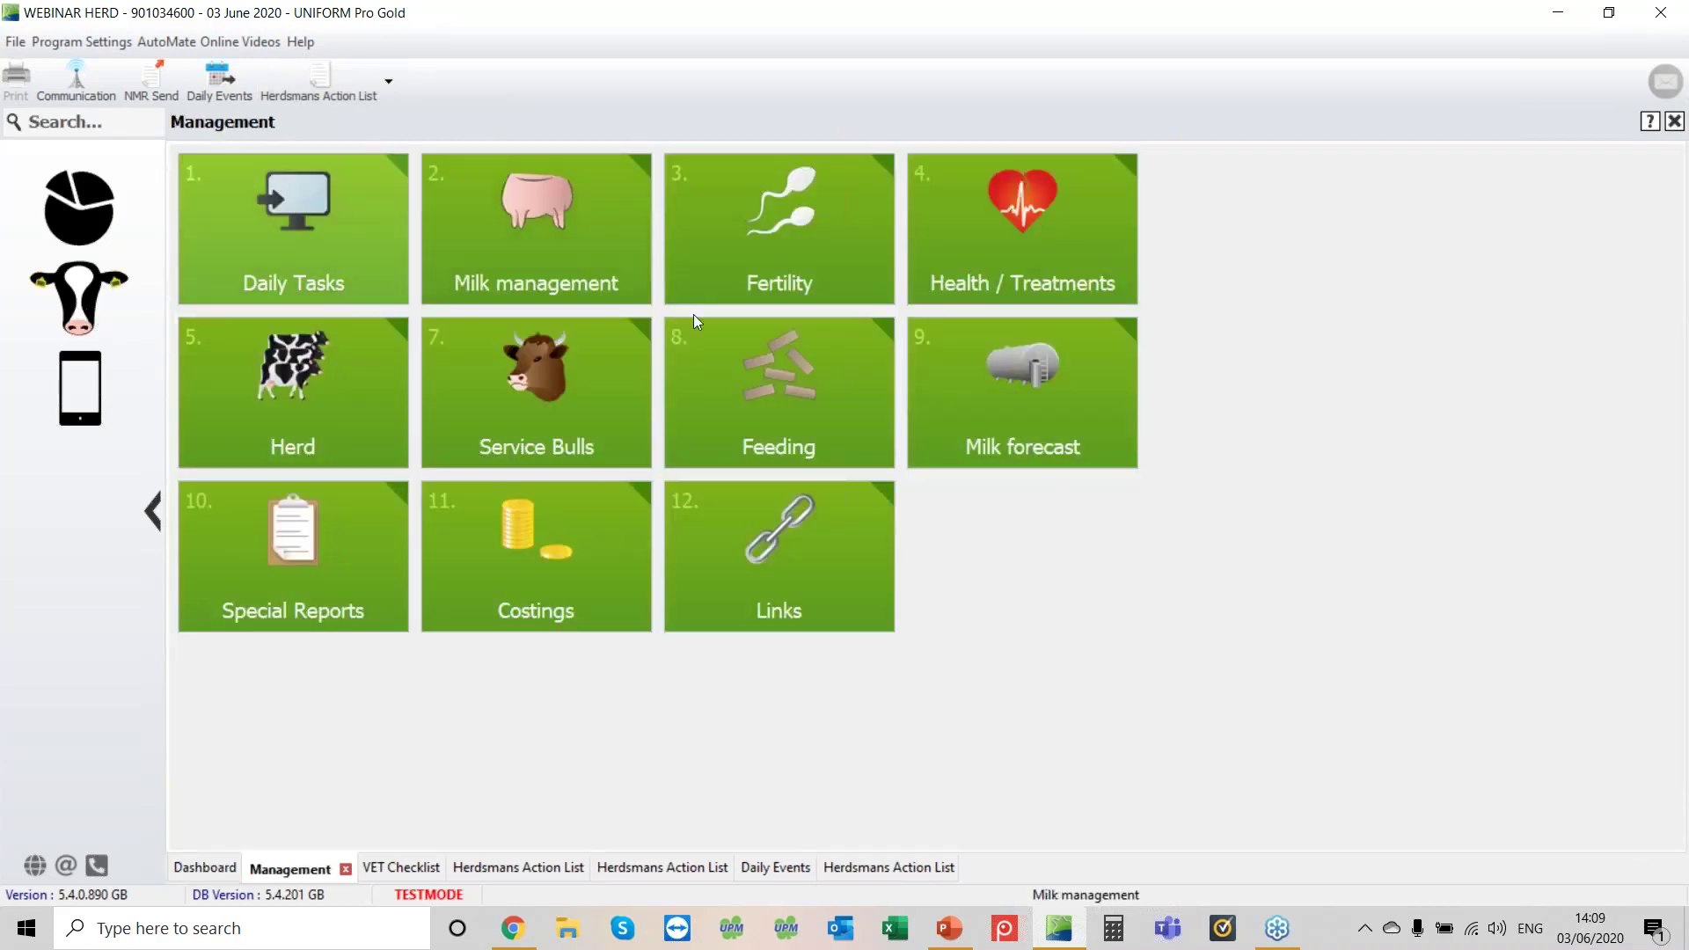
left_click(808, 230)
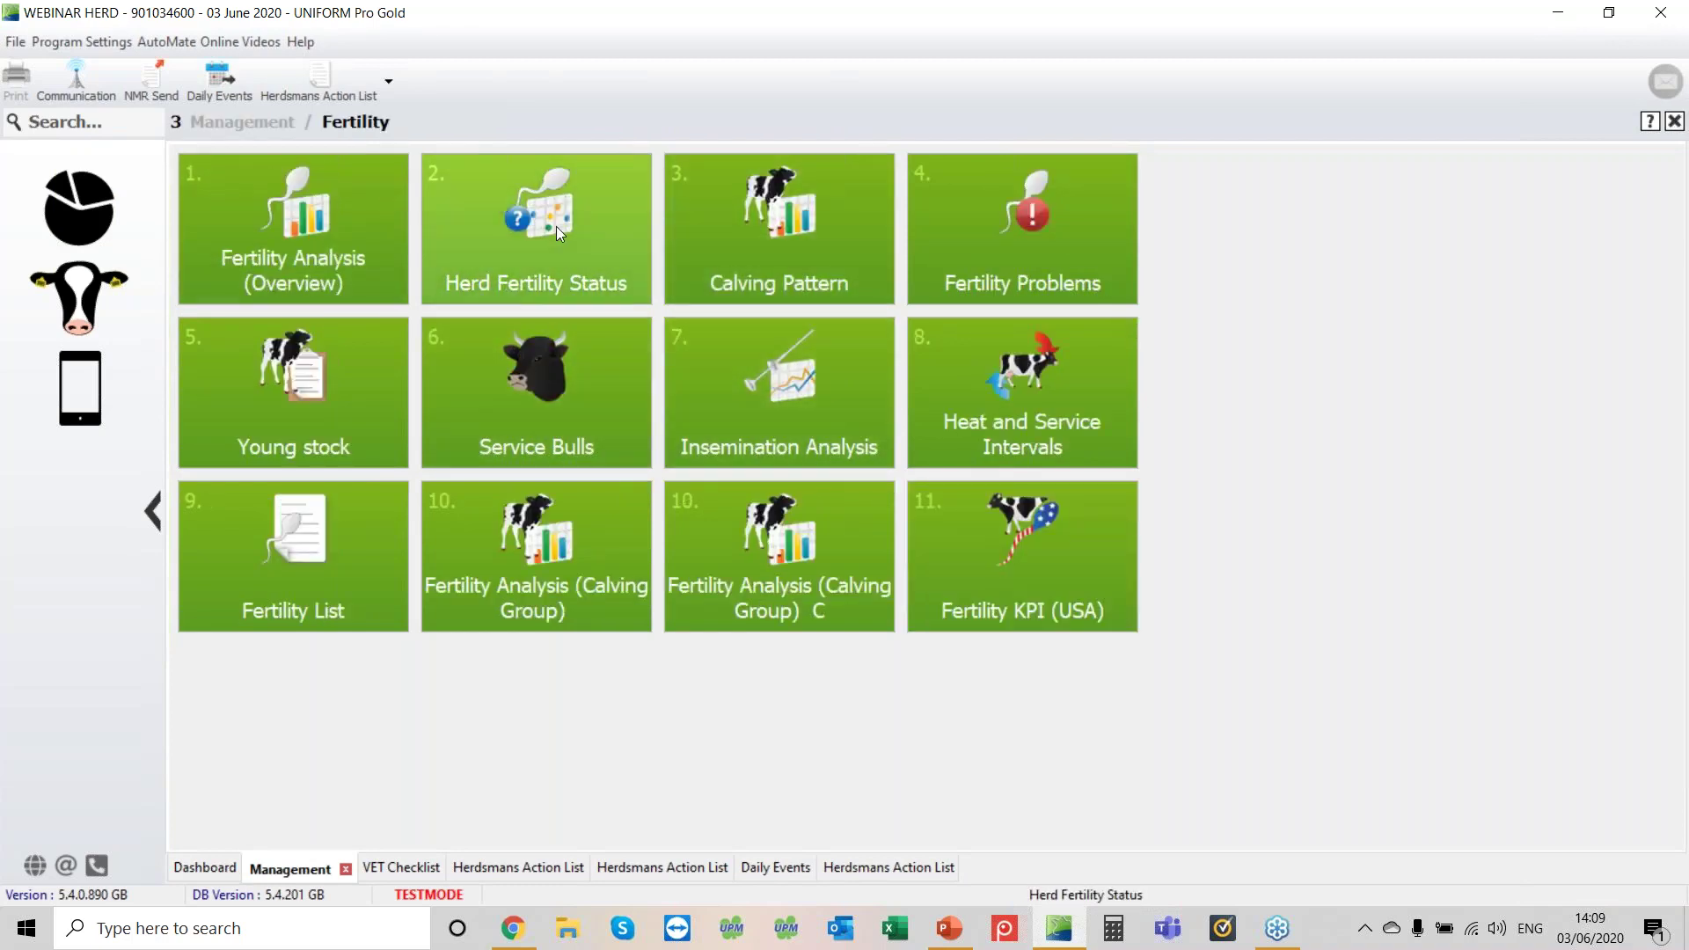
left_click(550, 222)
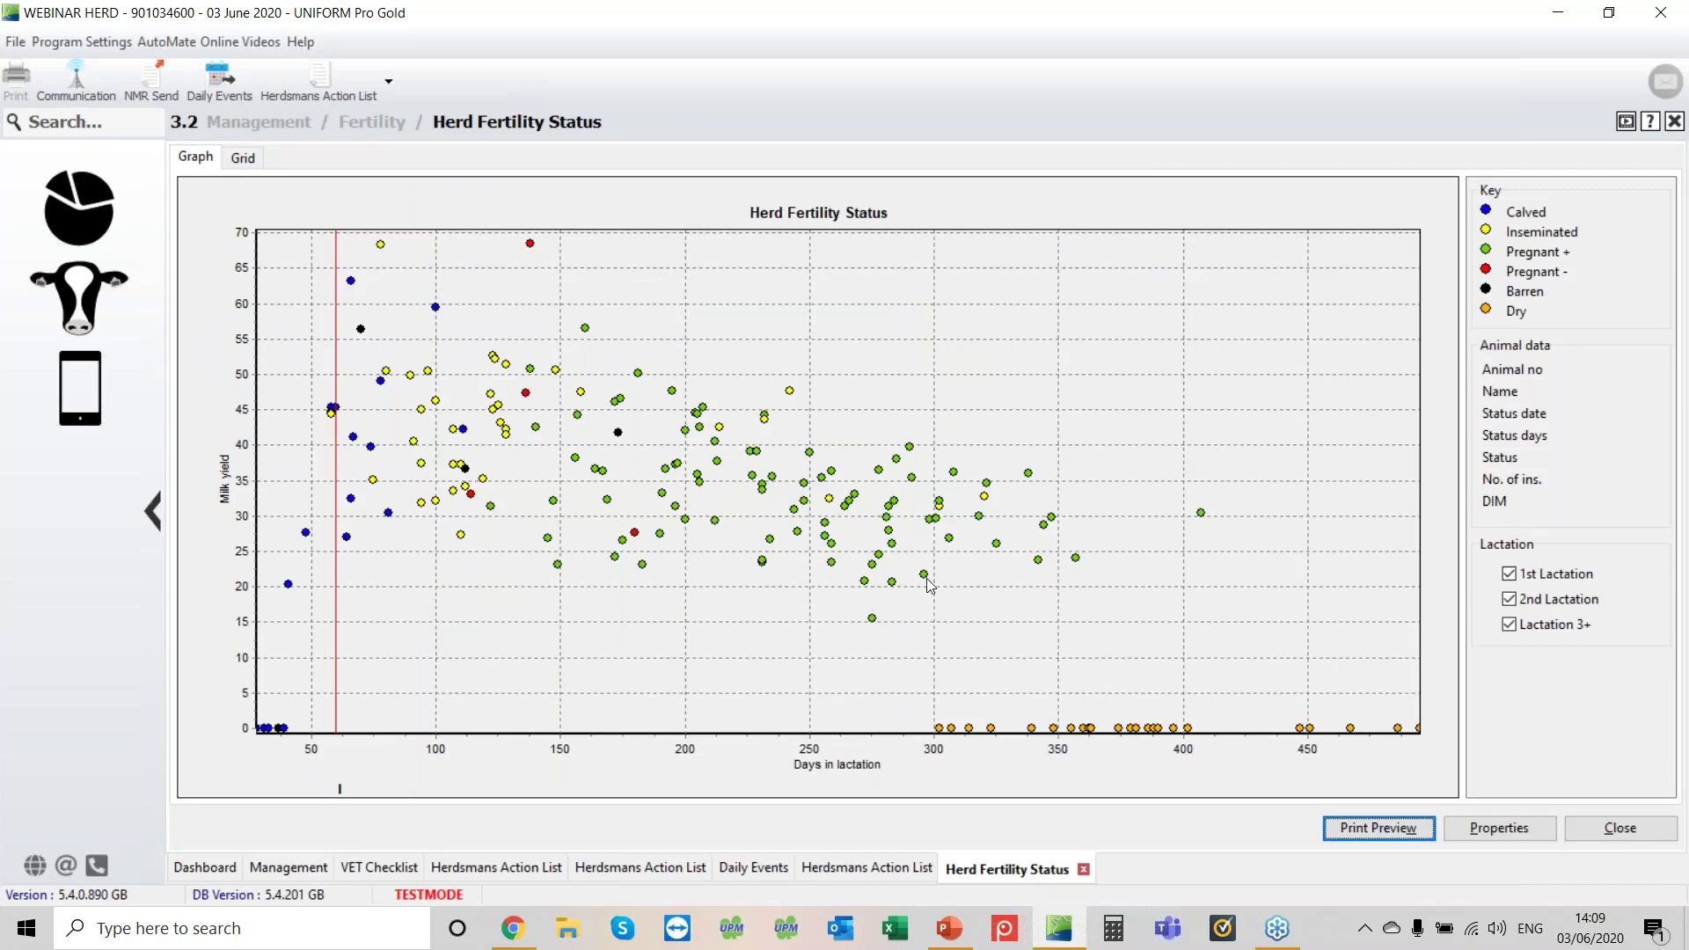
left_click(464, 431)
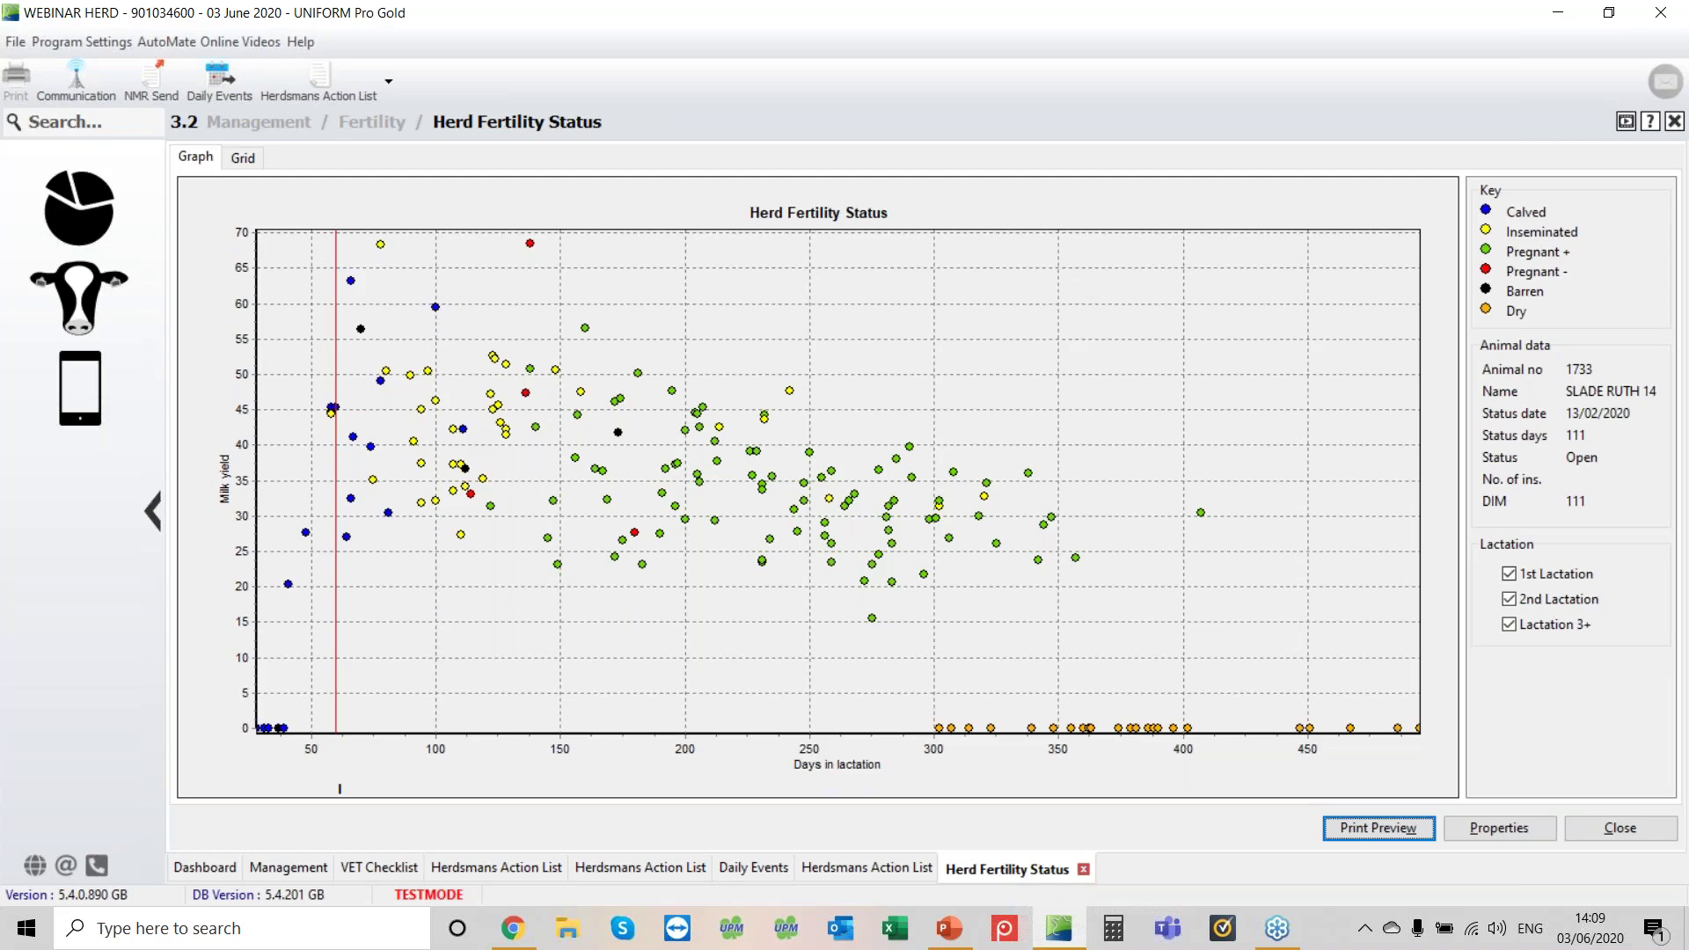
left_click(459, 431)
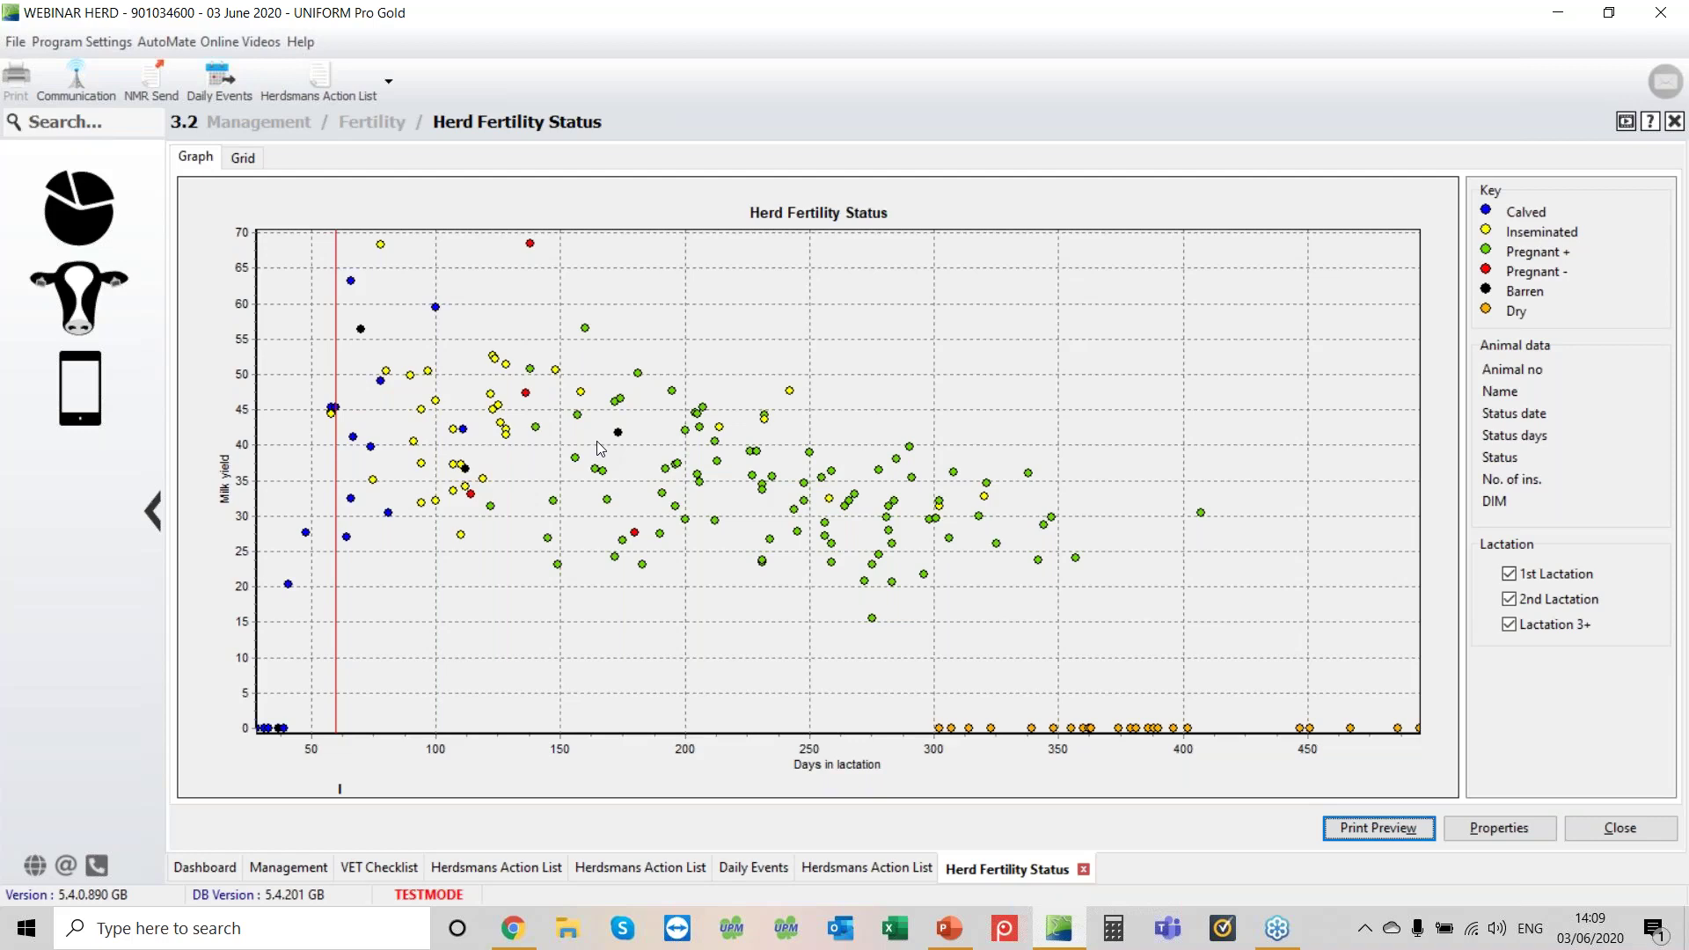
Close the Herd Fertility Status graph, the Daily Events window and the two most recently opened Herdsmans Action List windows.
left_click(1613, 820)
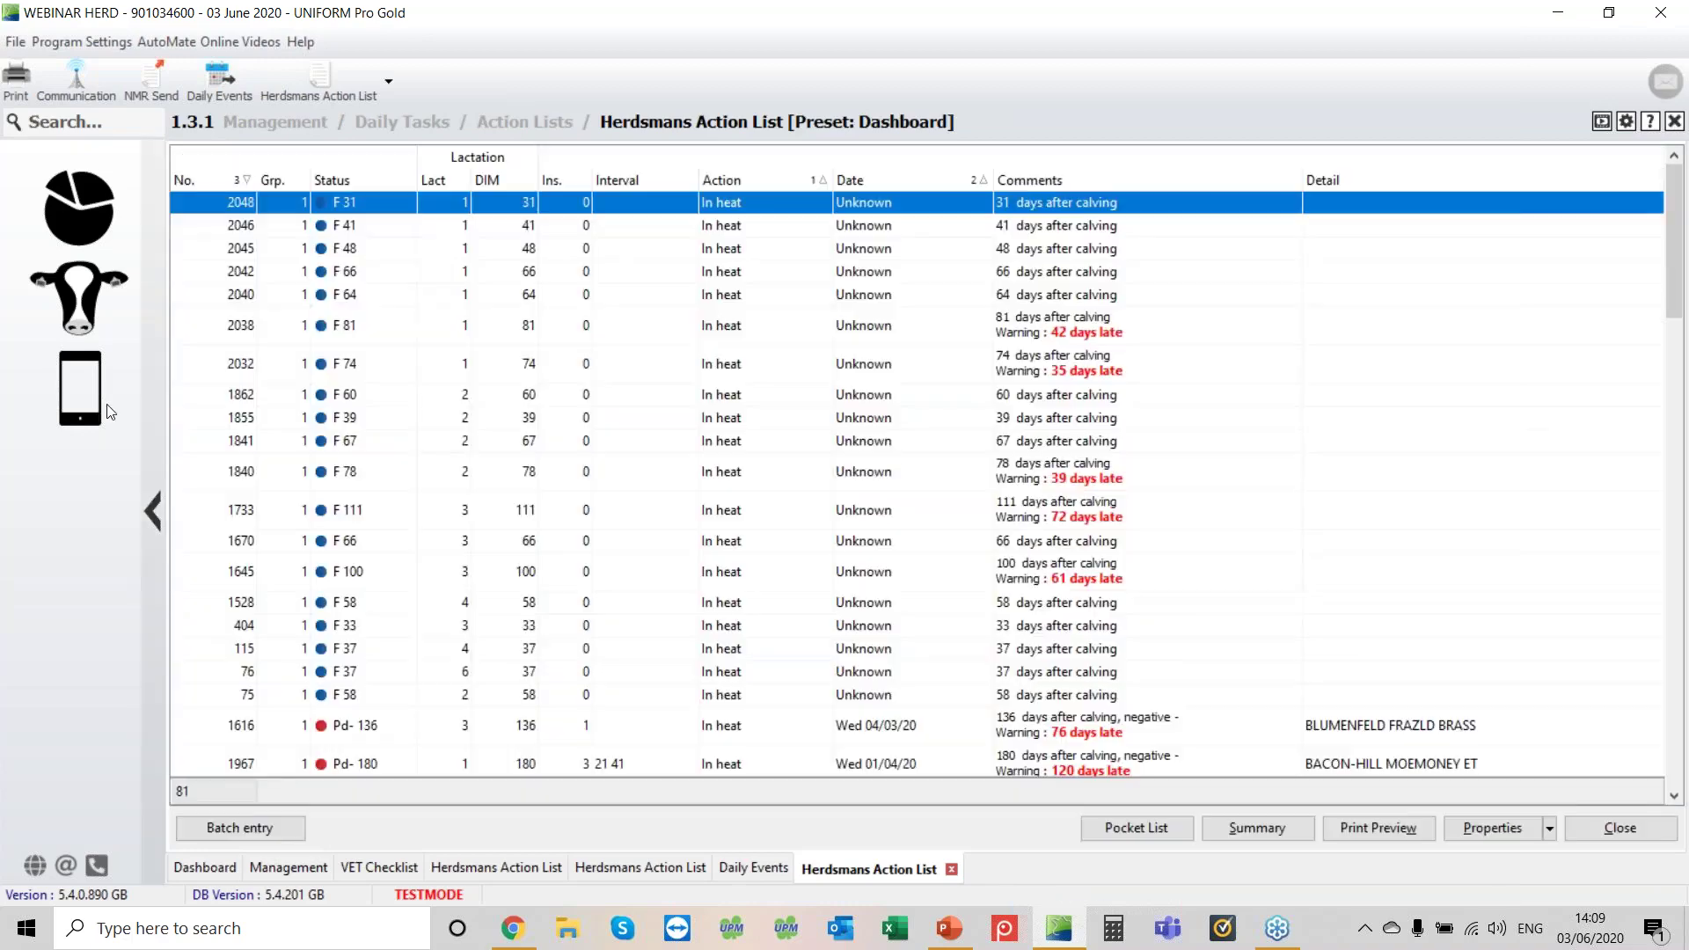
left_click(1642, 830)
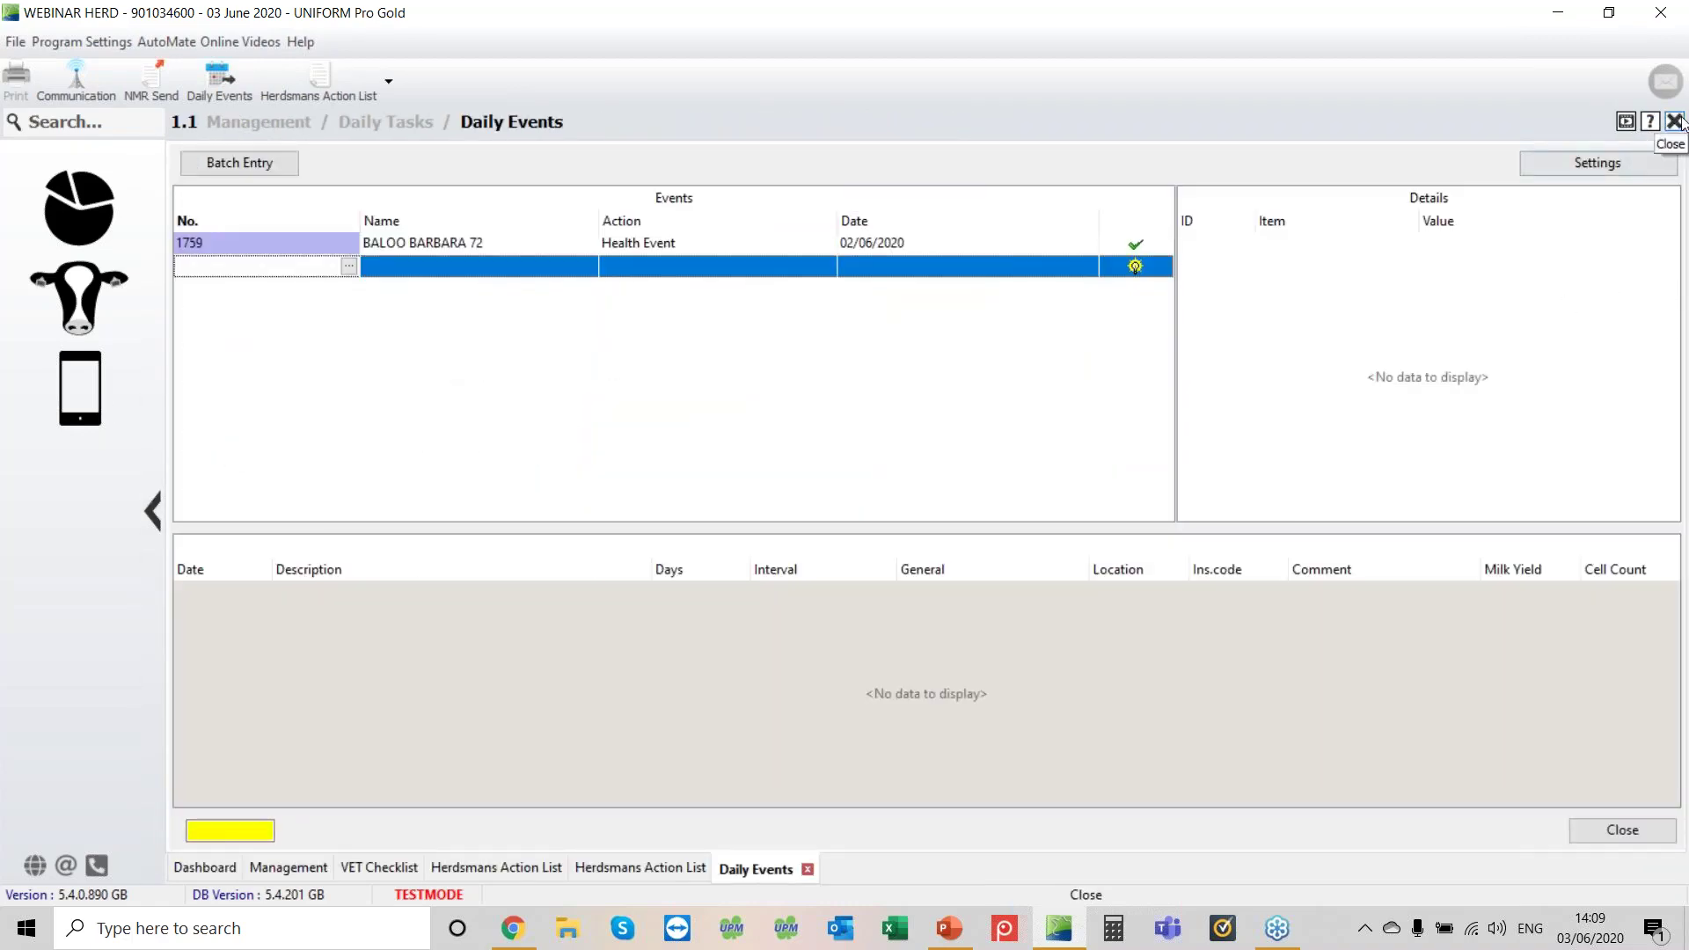
left_click(1676, 123)
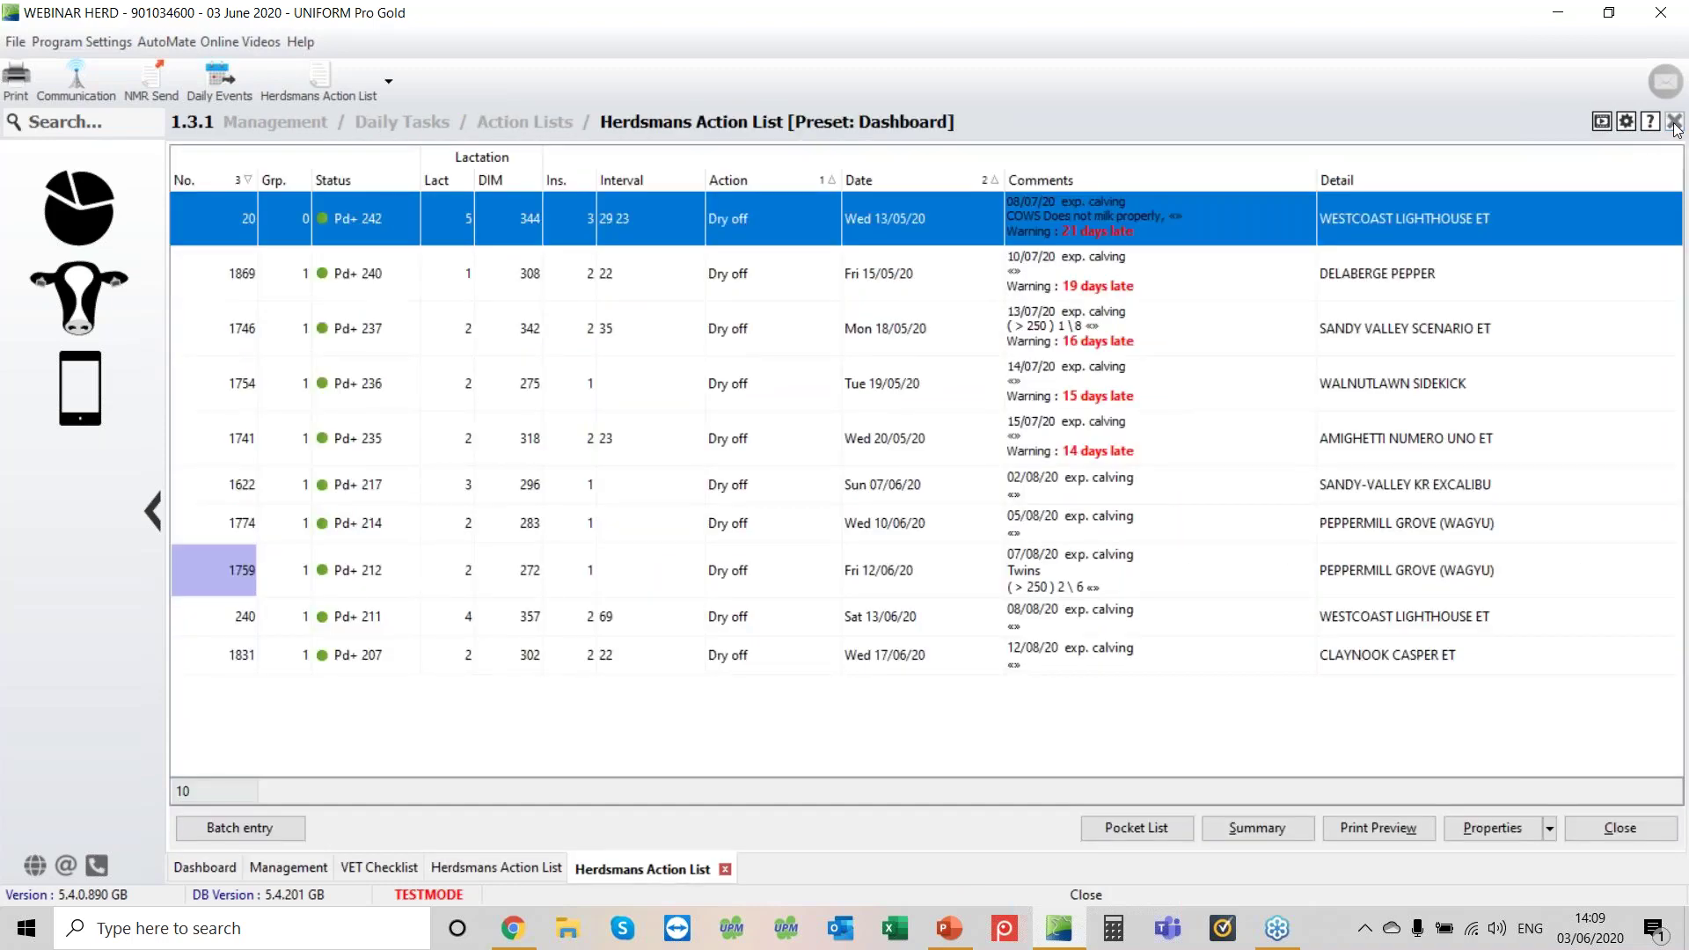
left_click(1675, 124)
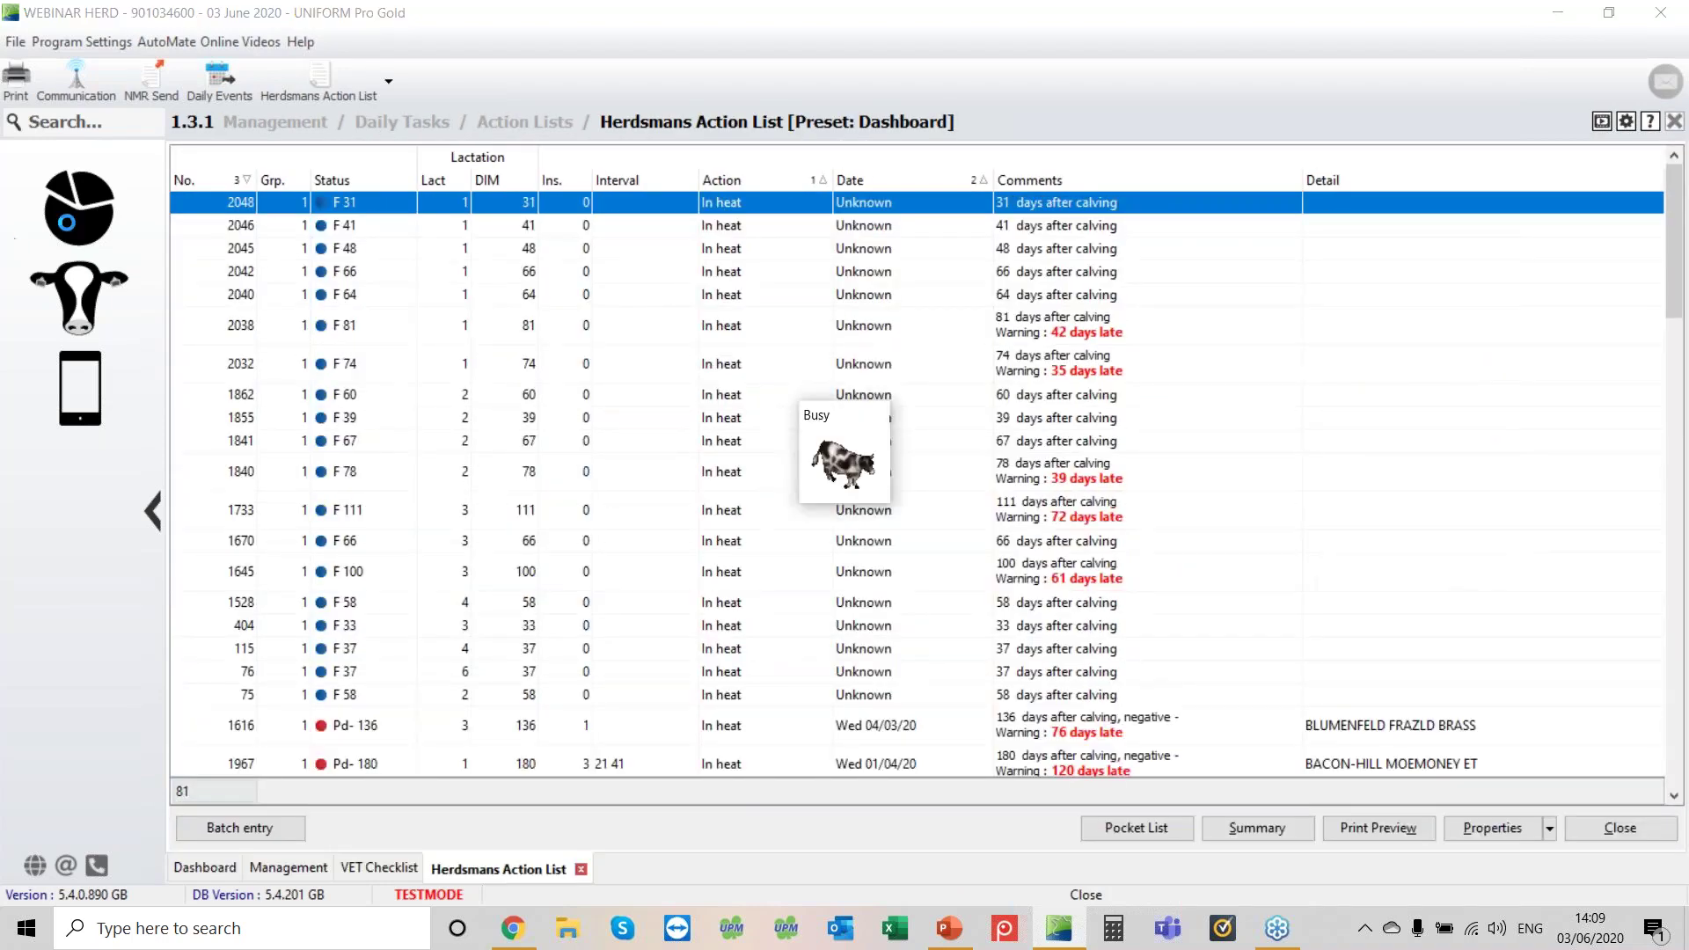
Open the VET Checklist from the Special Reports in Management.
left_click(77, 298)
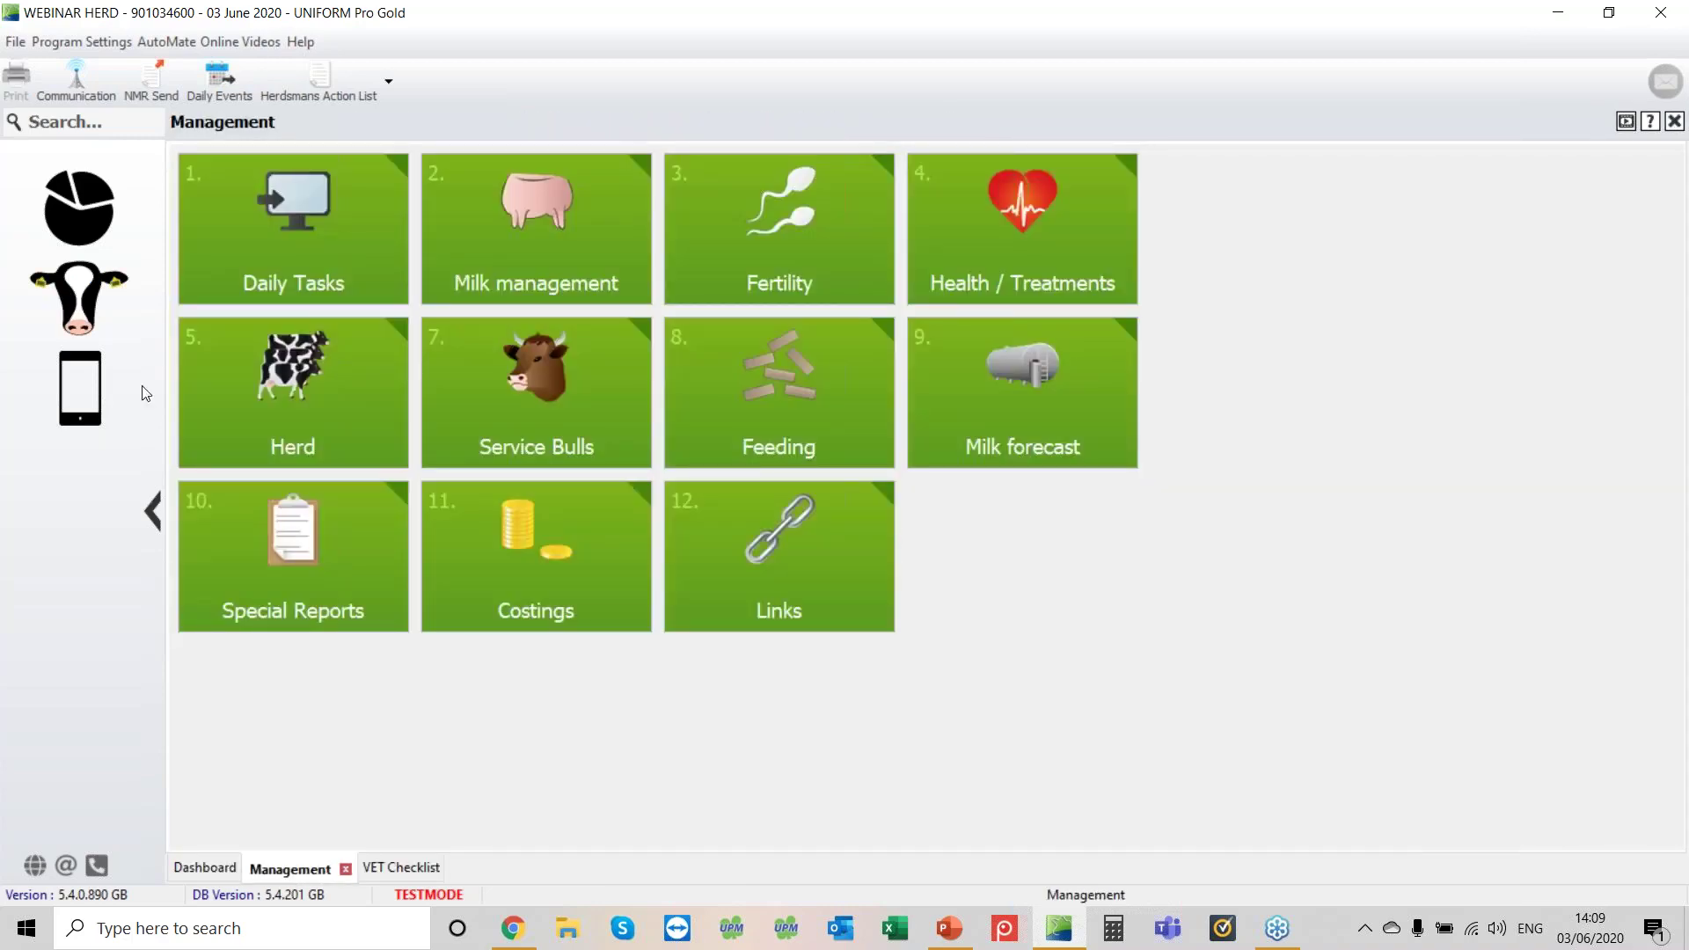
left_click(283, 572)
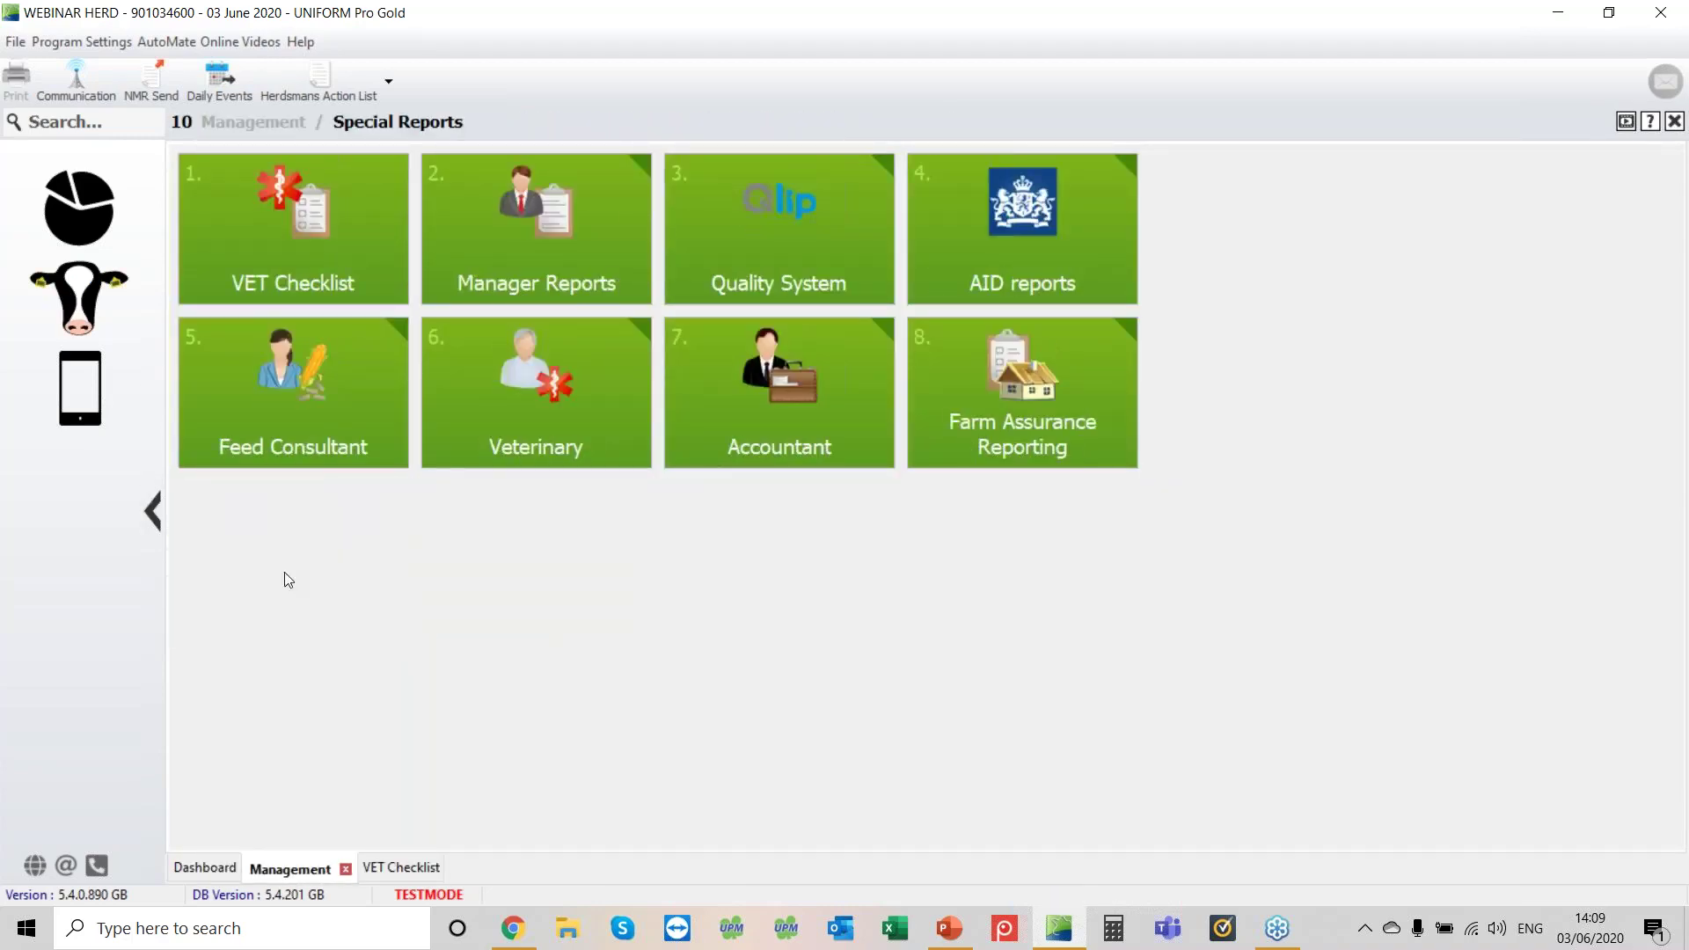
left_click(319, 220)
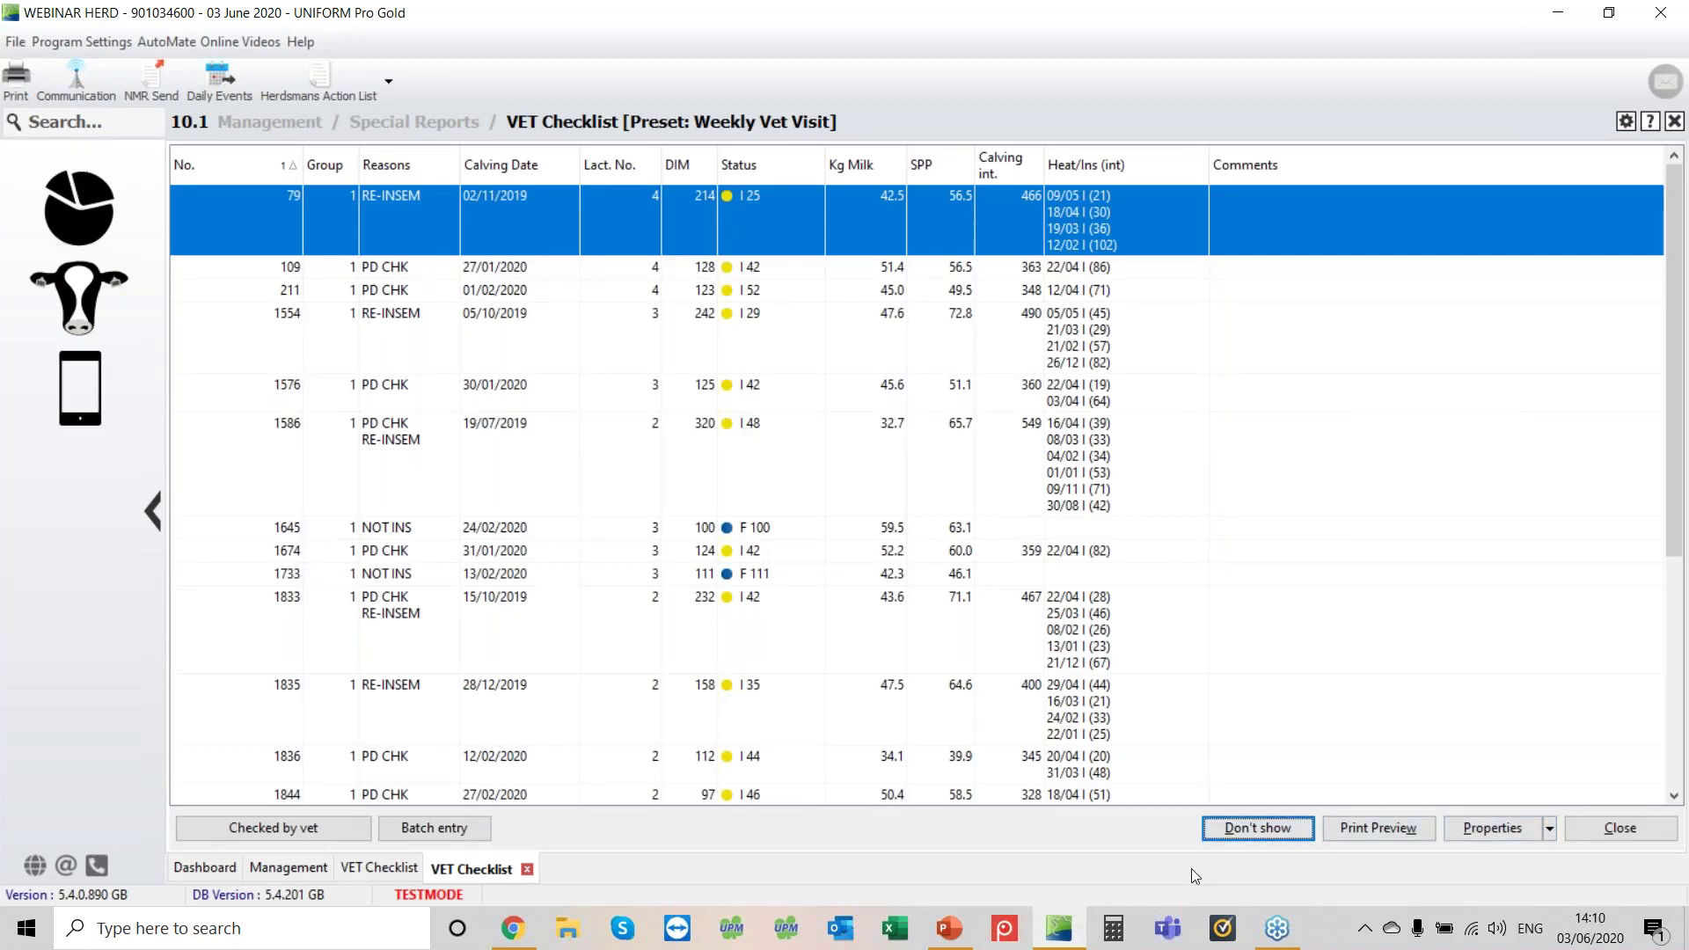
Keep the Weekly Vet Visit preset in the checklist's properties and limit its health records to 90 days back.
left_click(1496, 829)
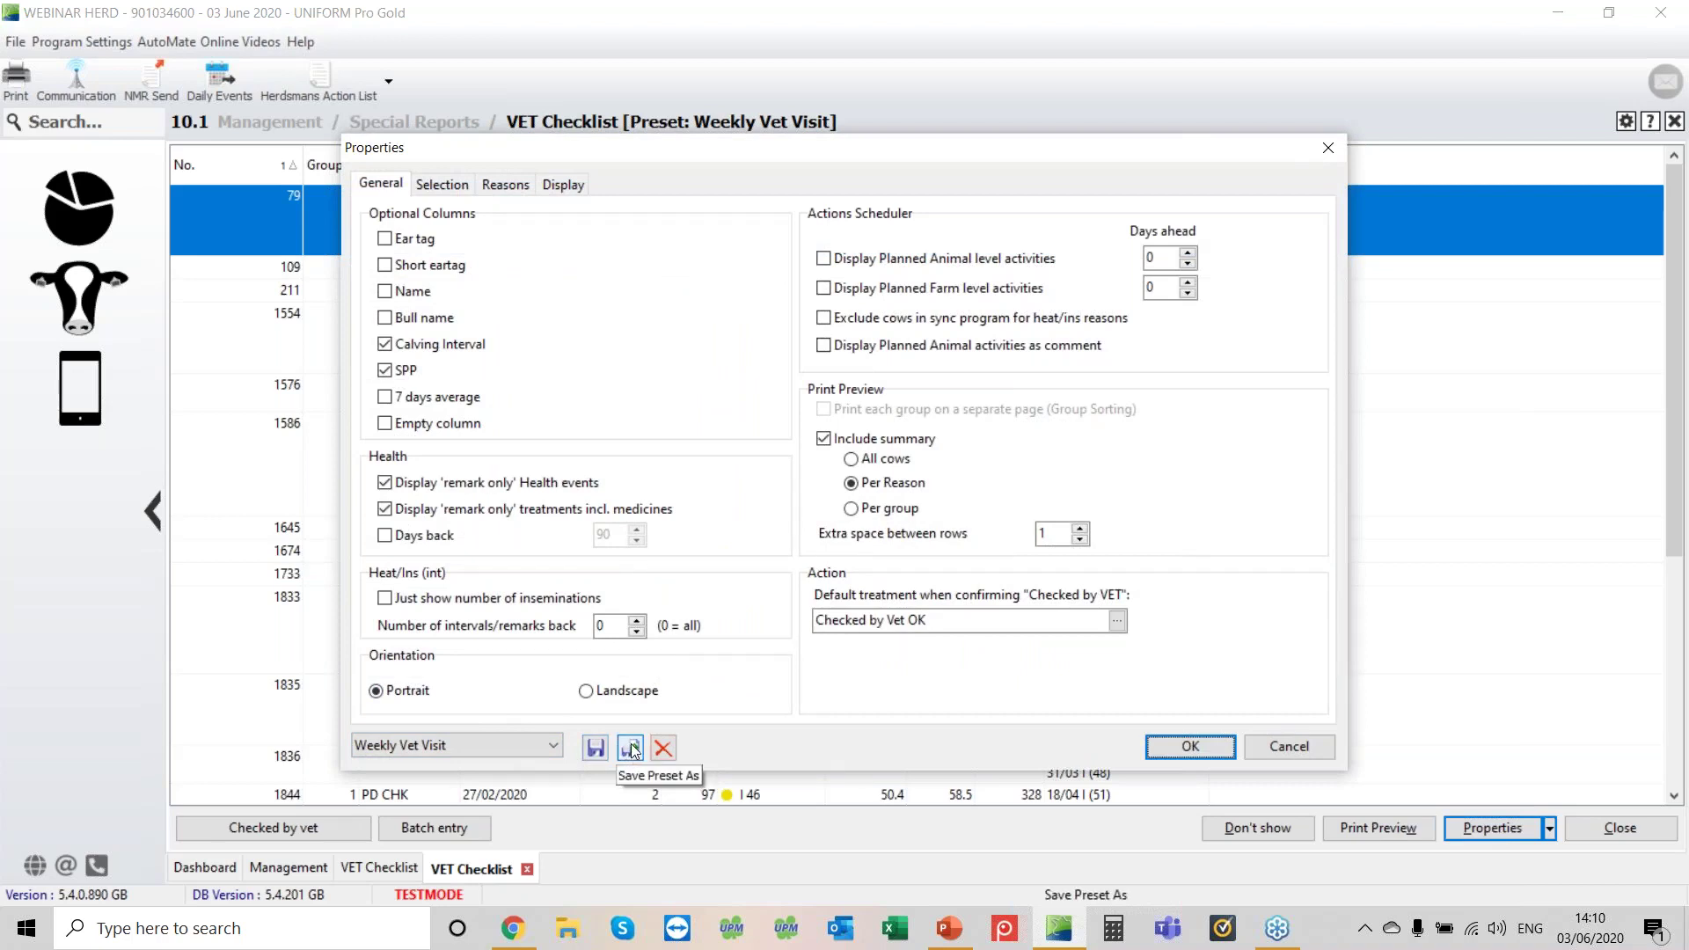
left_click(631, 747)
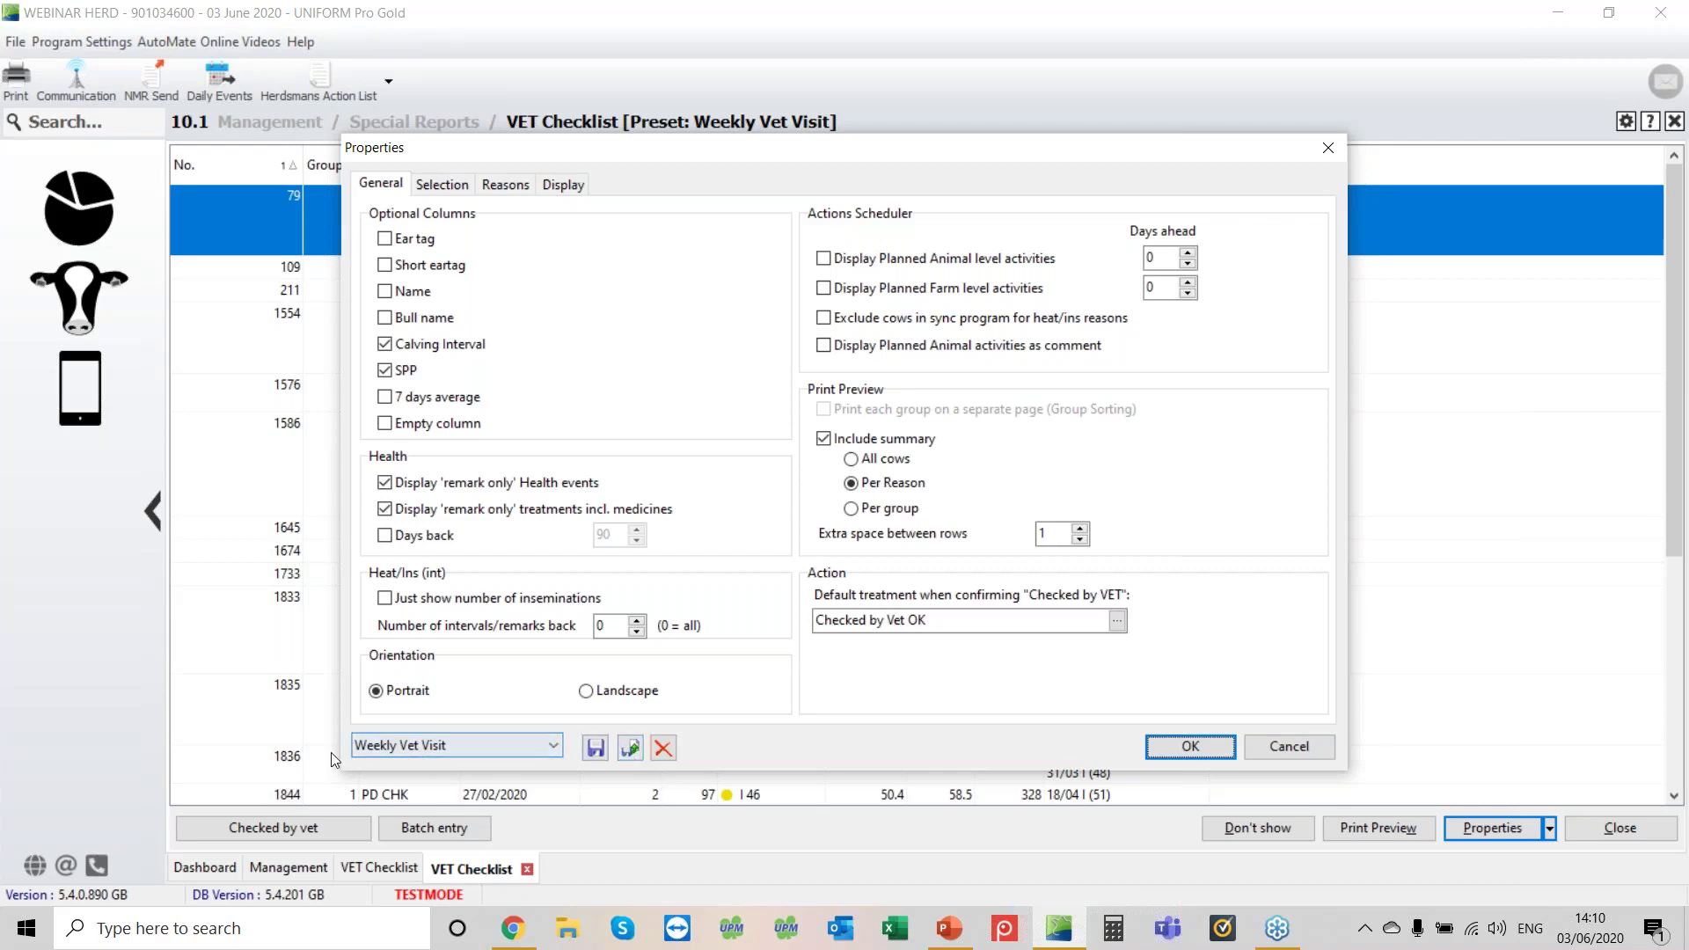
left_click(554, 746)
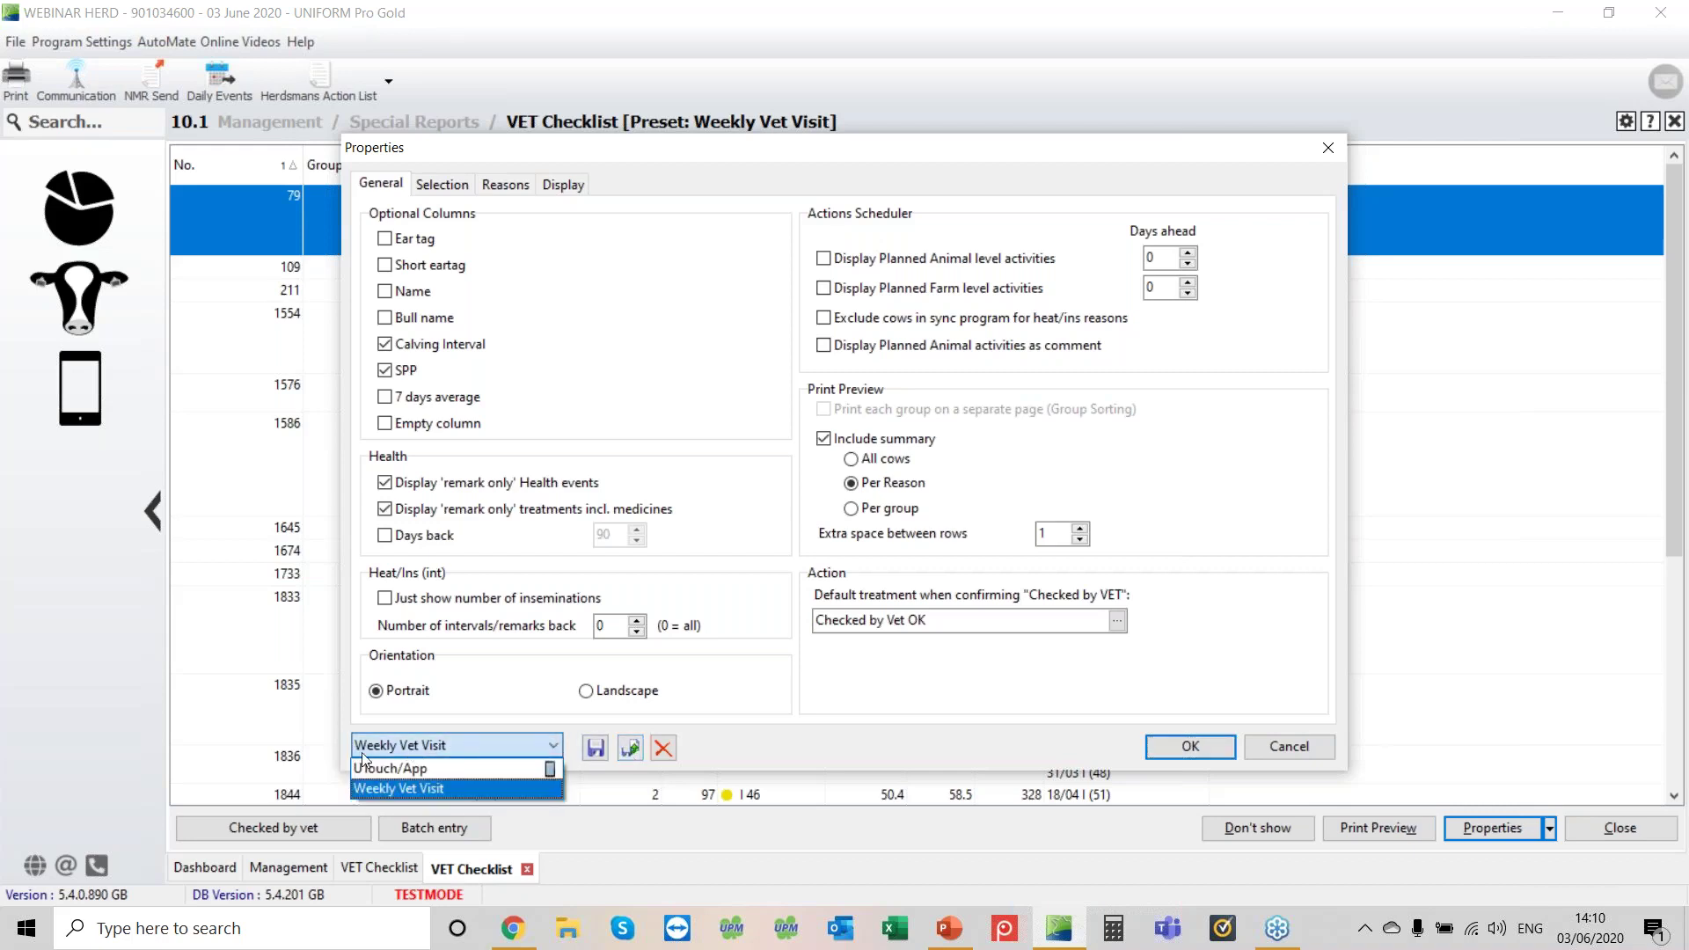
left_click(488, 788)
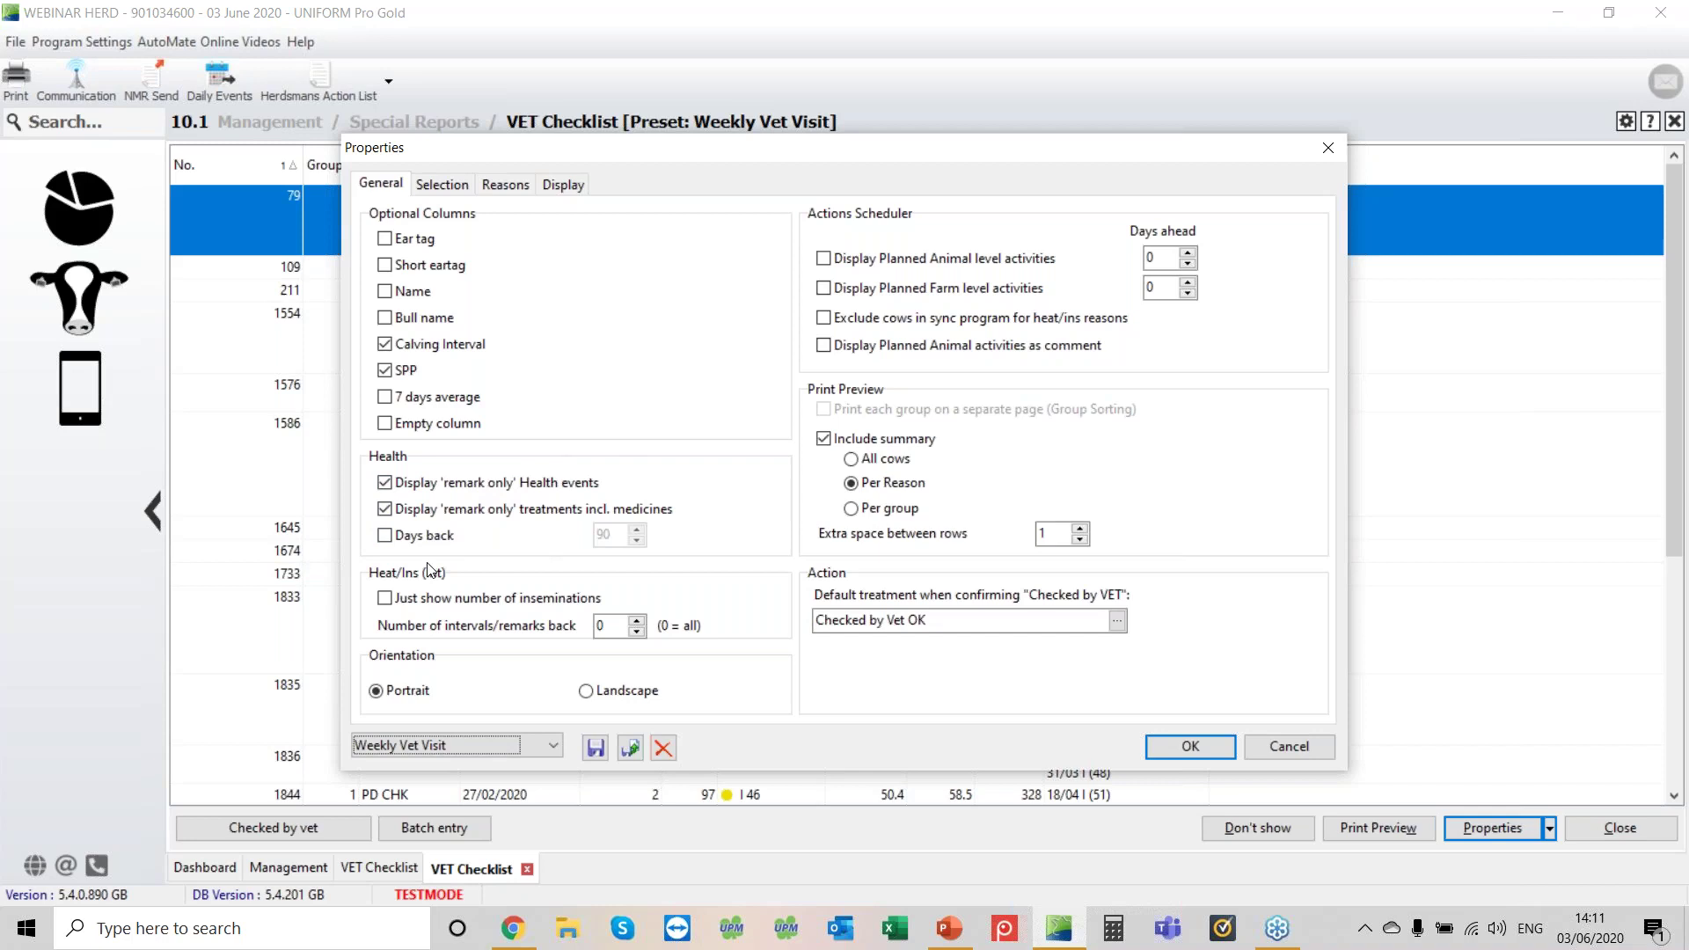
left_click(385, 536)
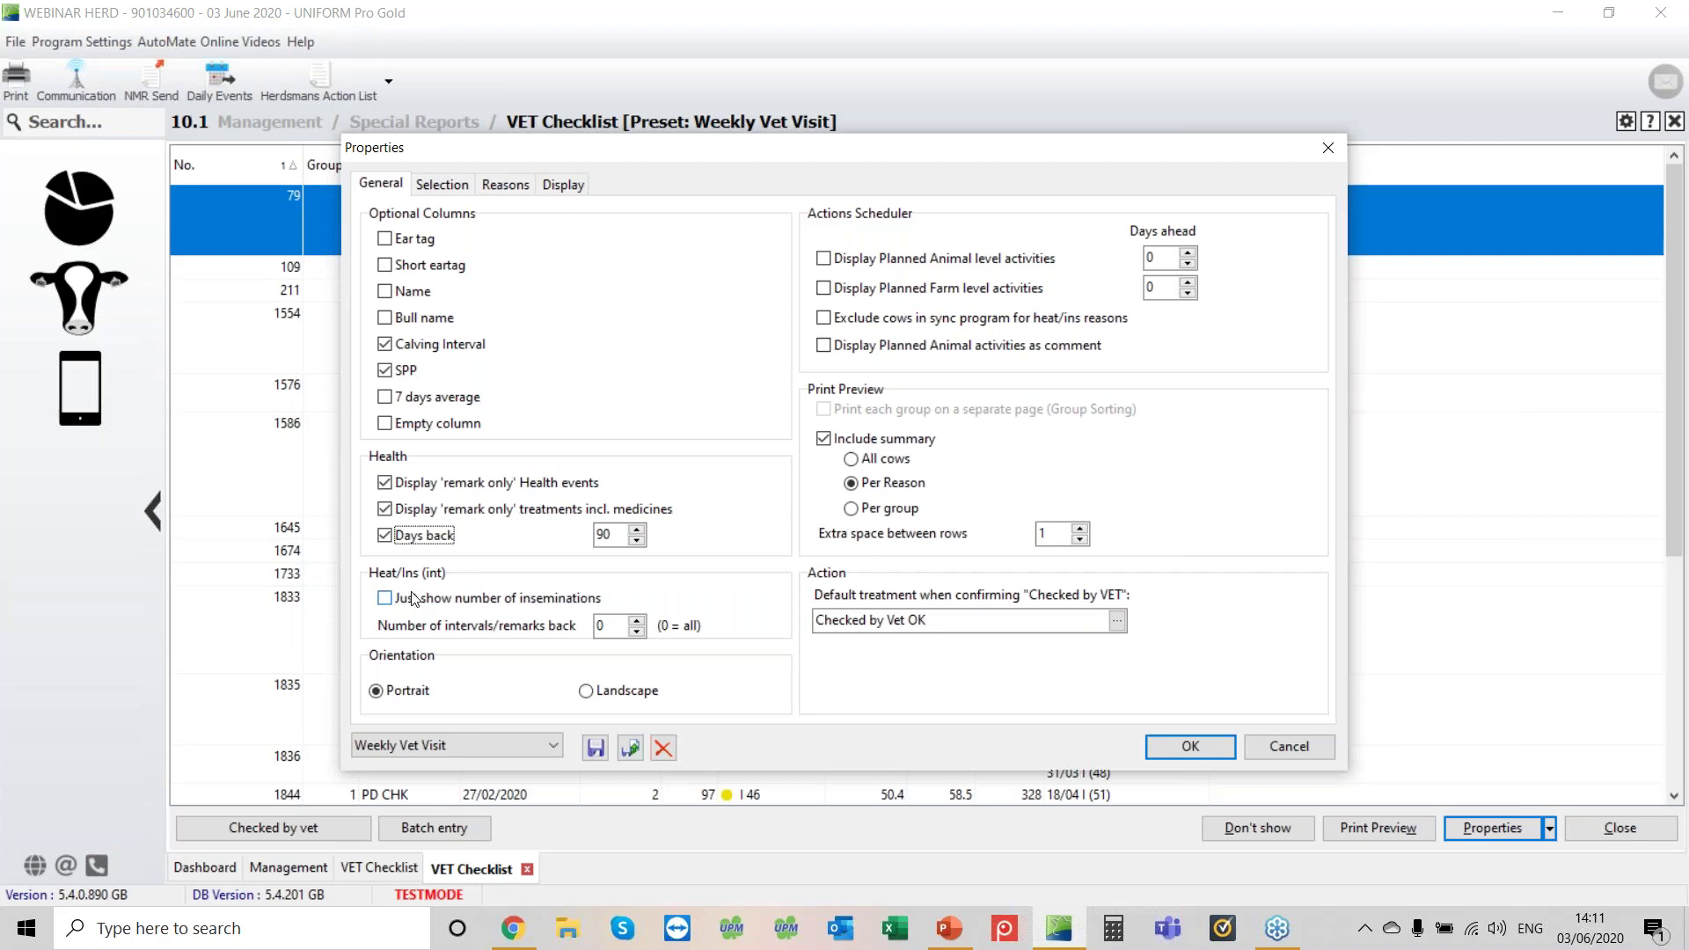
Review the checklist's animal selection and the thresholds of the no heat, not inseminated, no heat after Preg- and short cycle reasons.
left_click(443, 185)
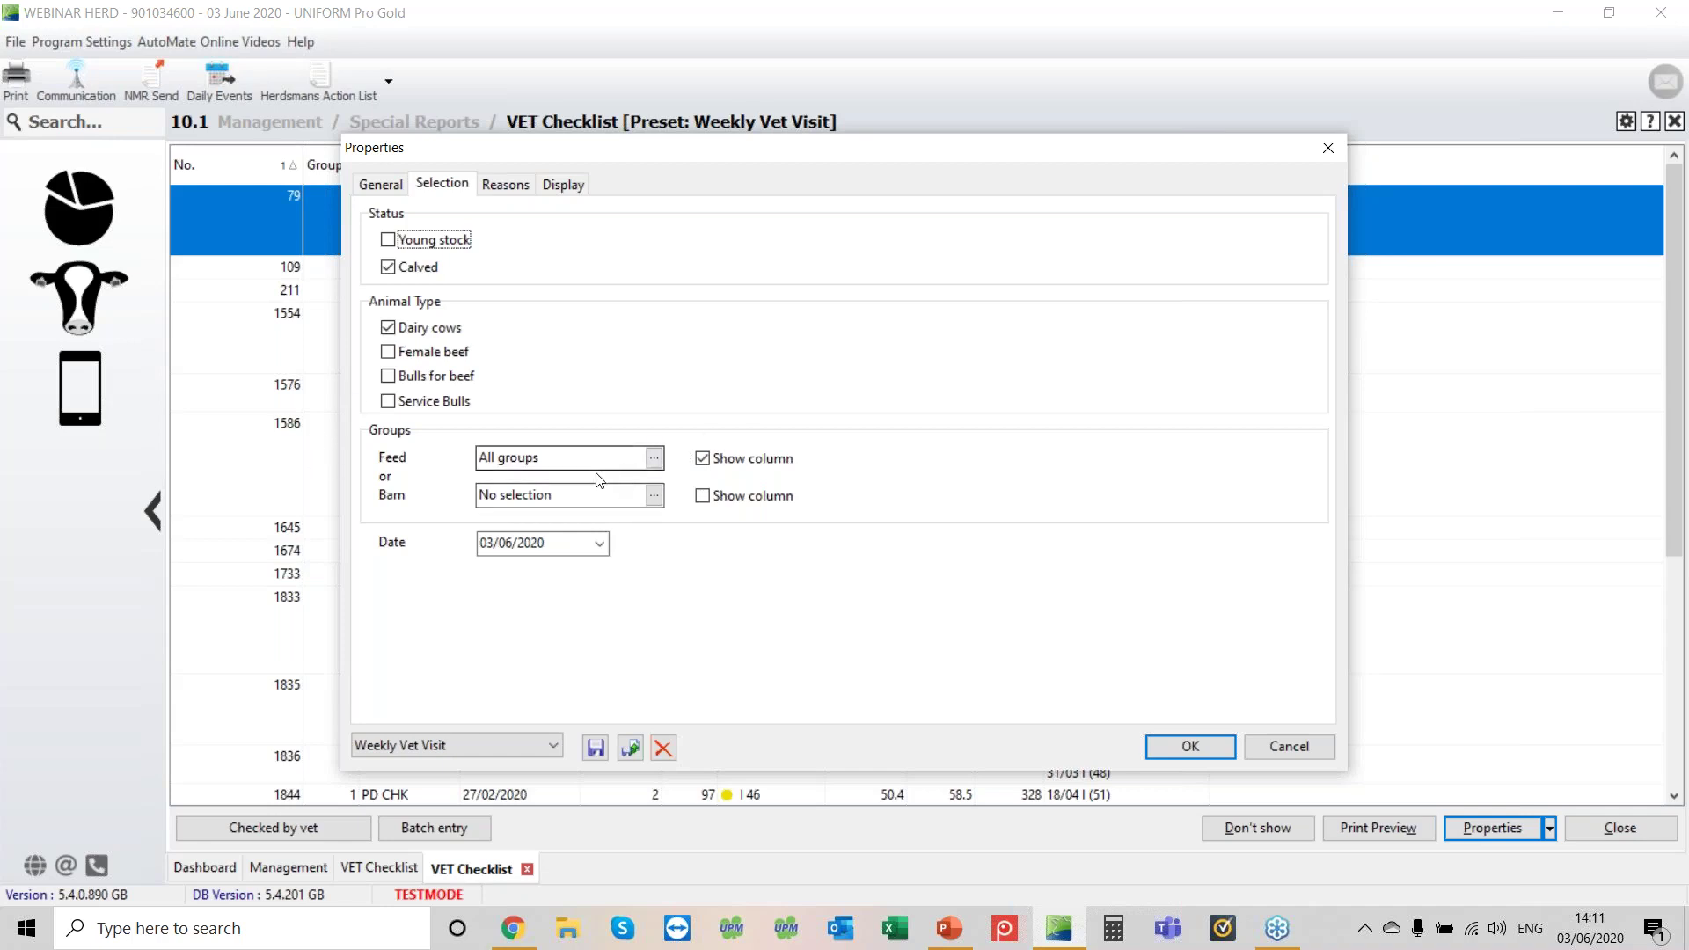
left_click(505, 183)
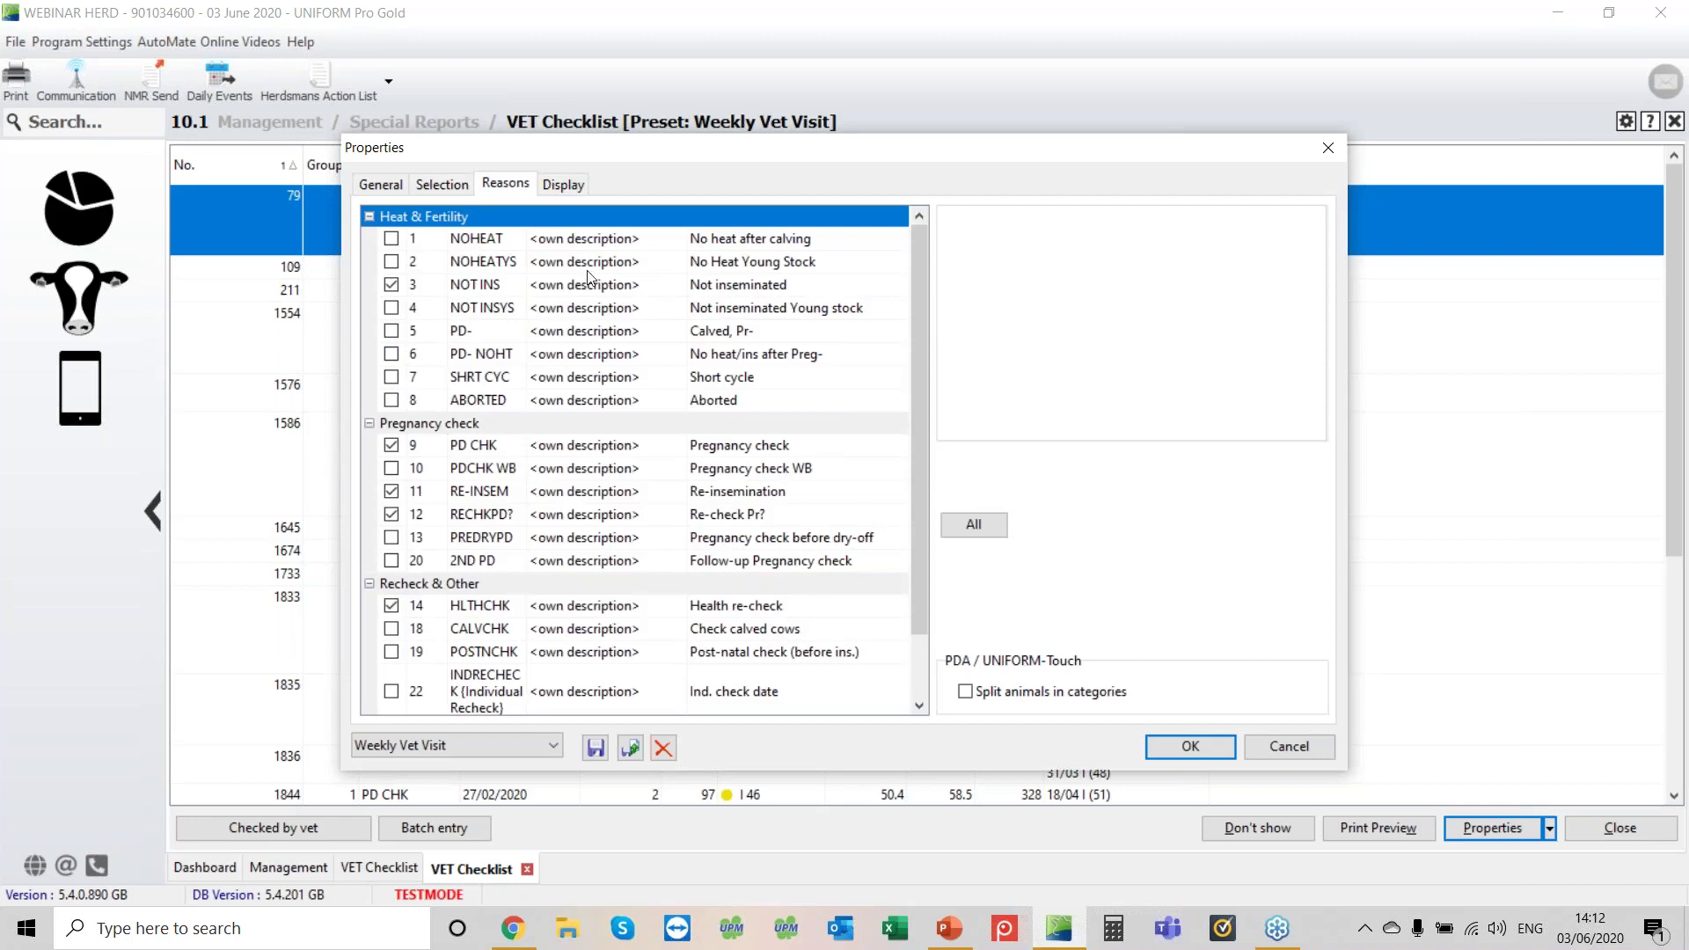
left_click(735, 244)
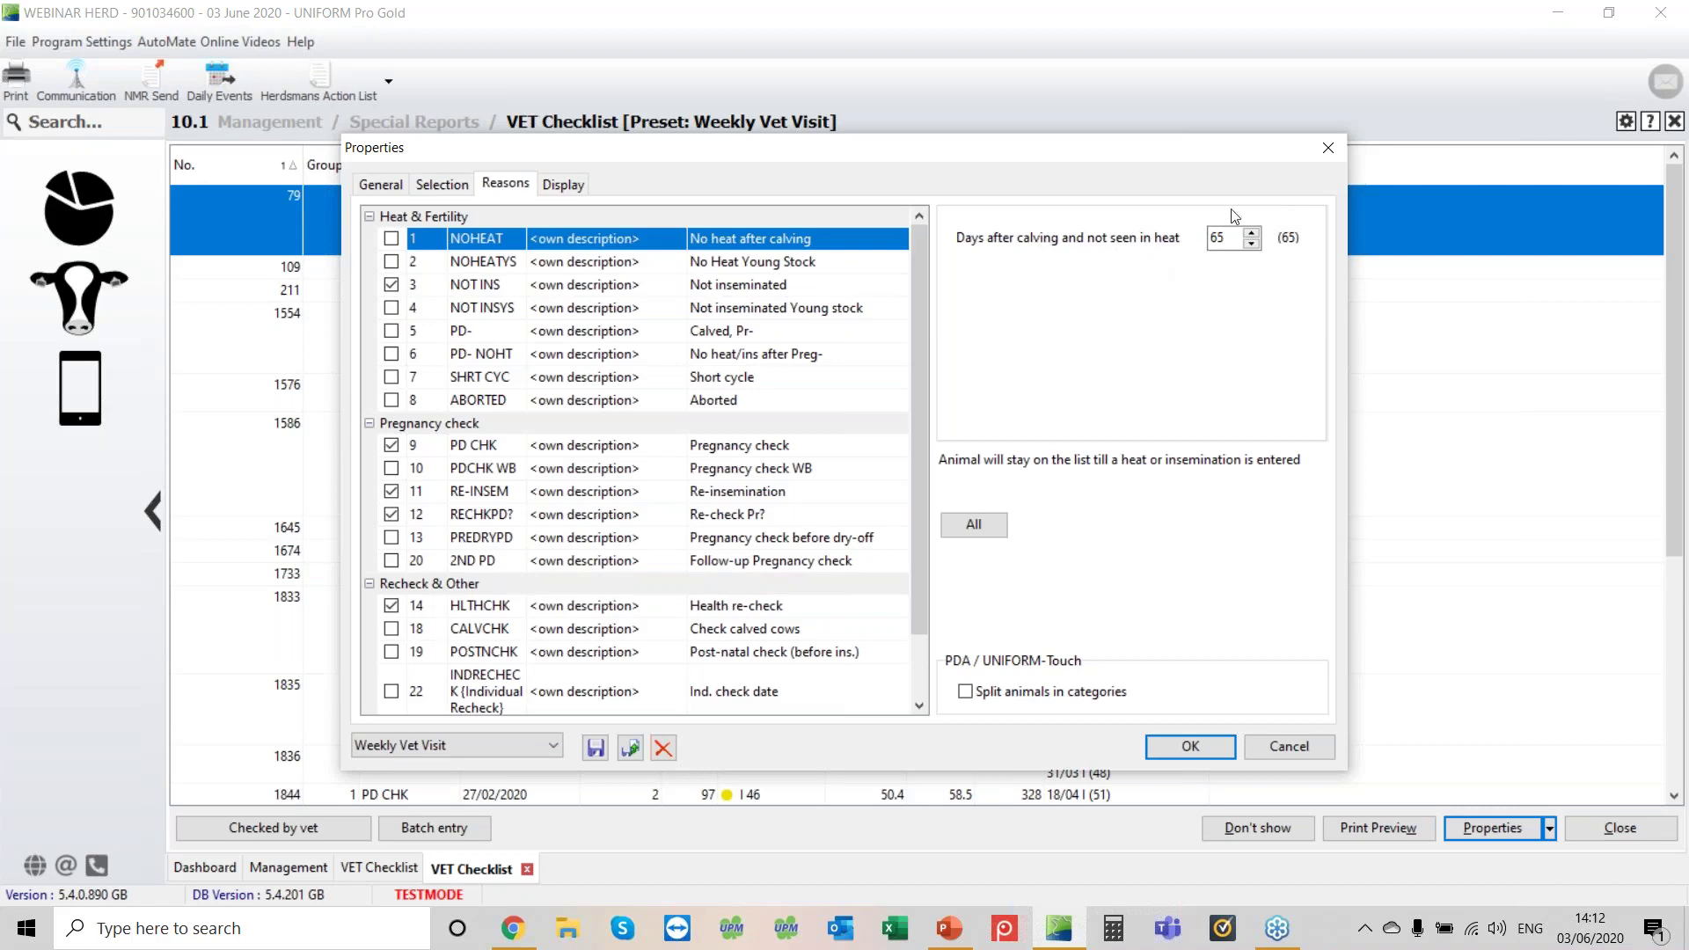
left_click(540, 291)
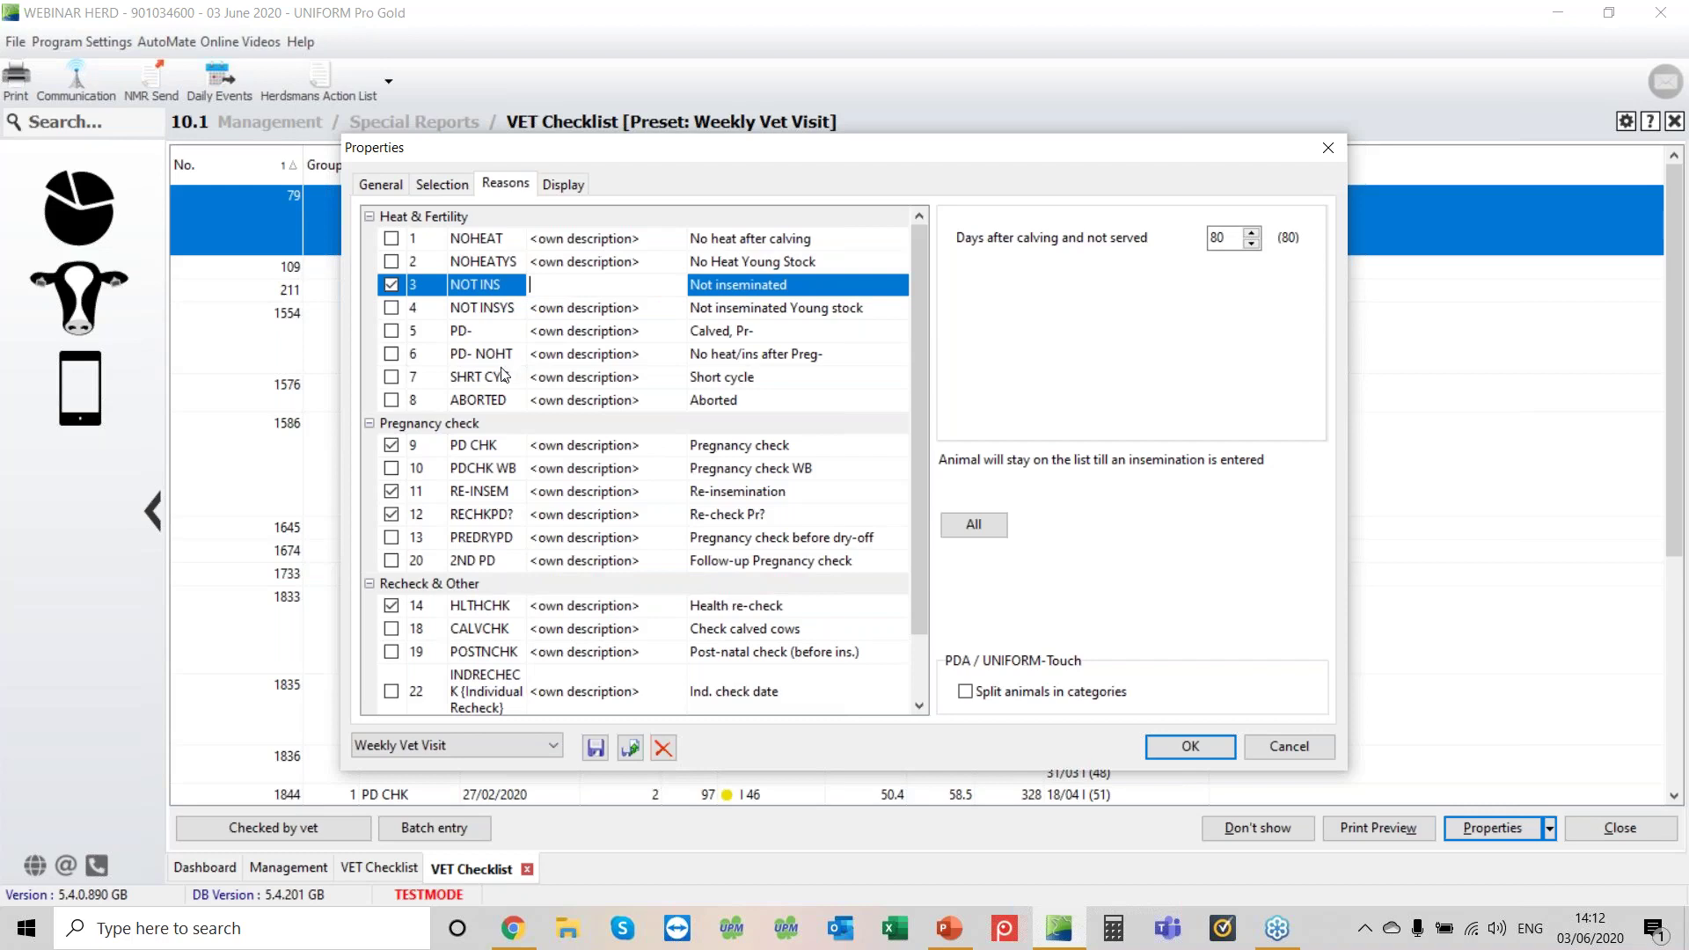
left_click(563, 354)
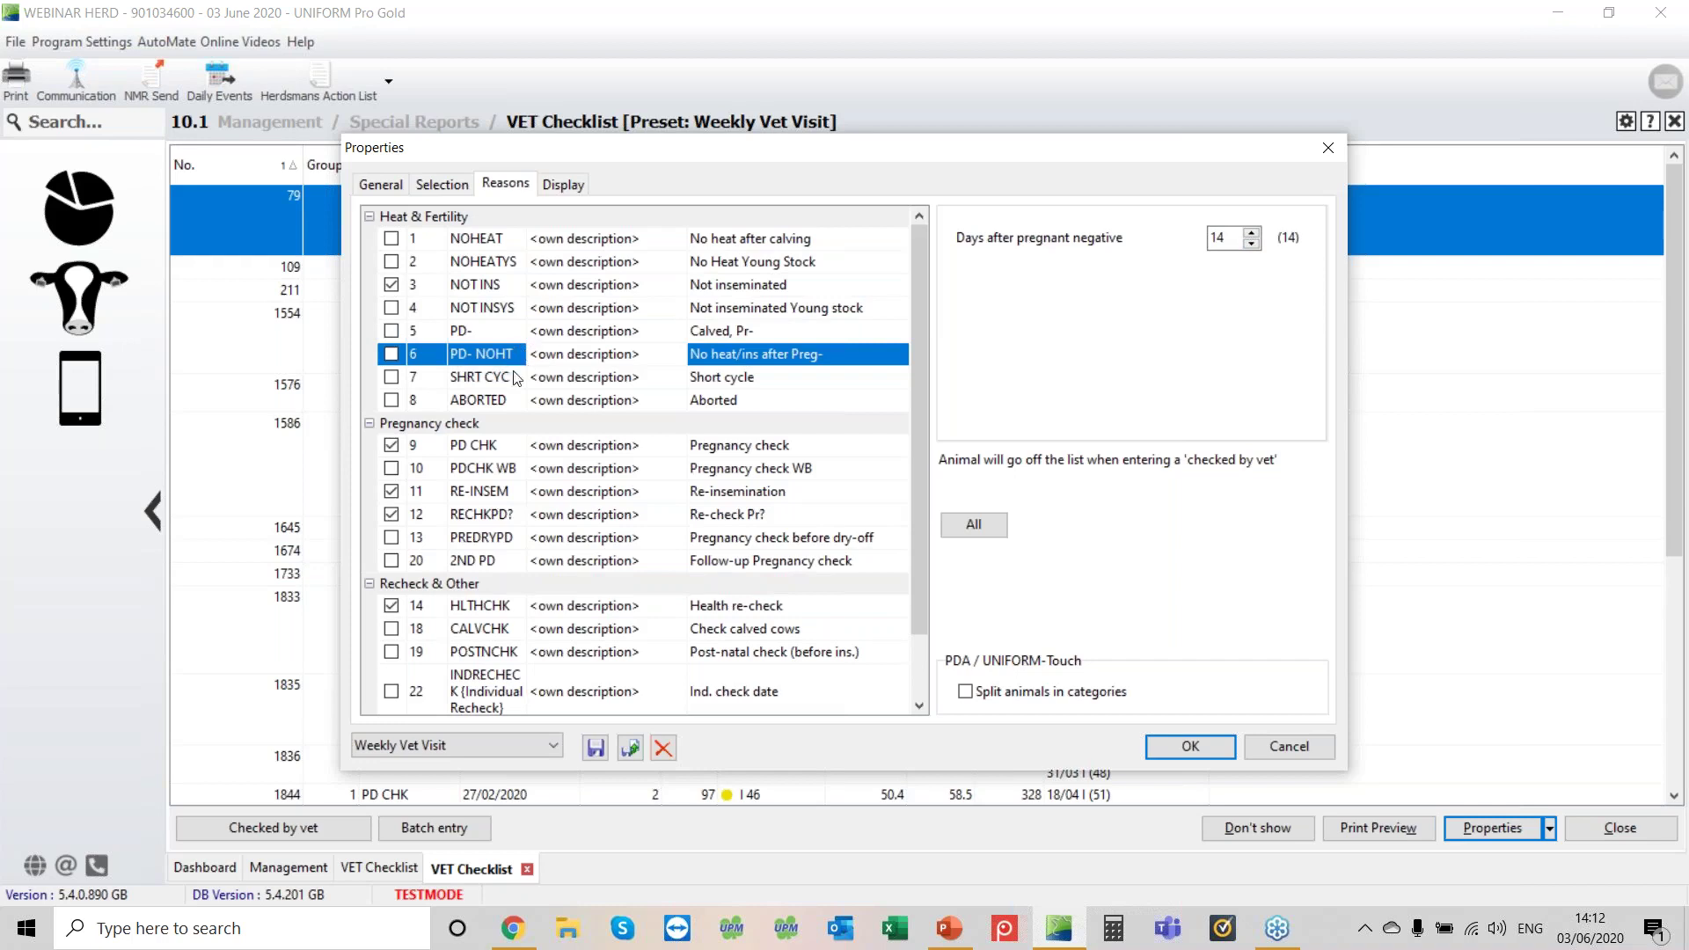
left_click(484, 380)
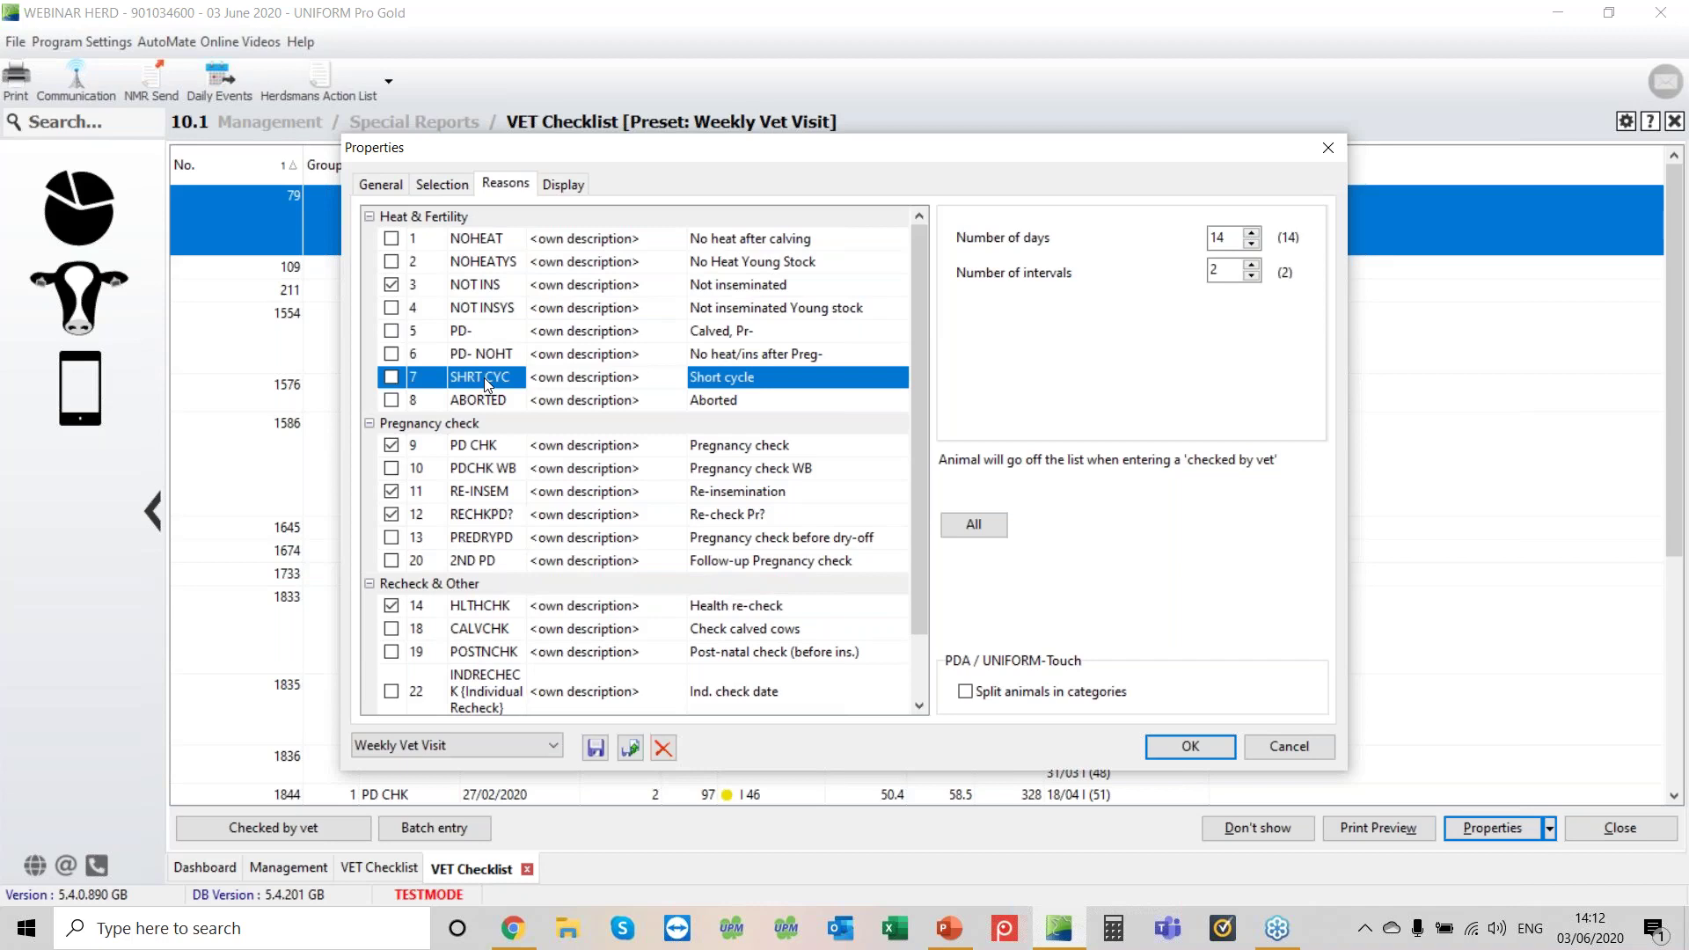
Examine the criteria for the pregnancy check, re-insemination, re-check Pr? and health re-check reasons.
left_click(485, 447)
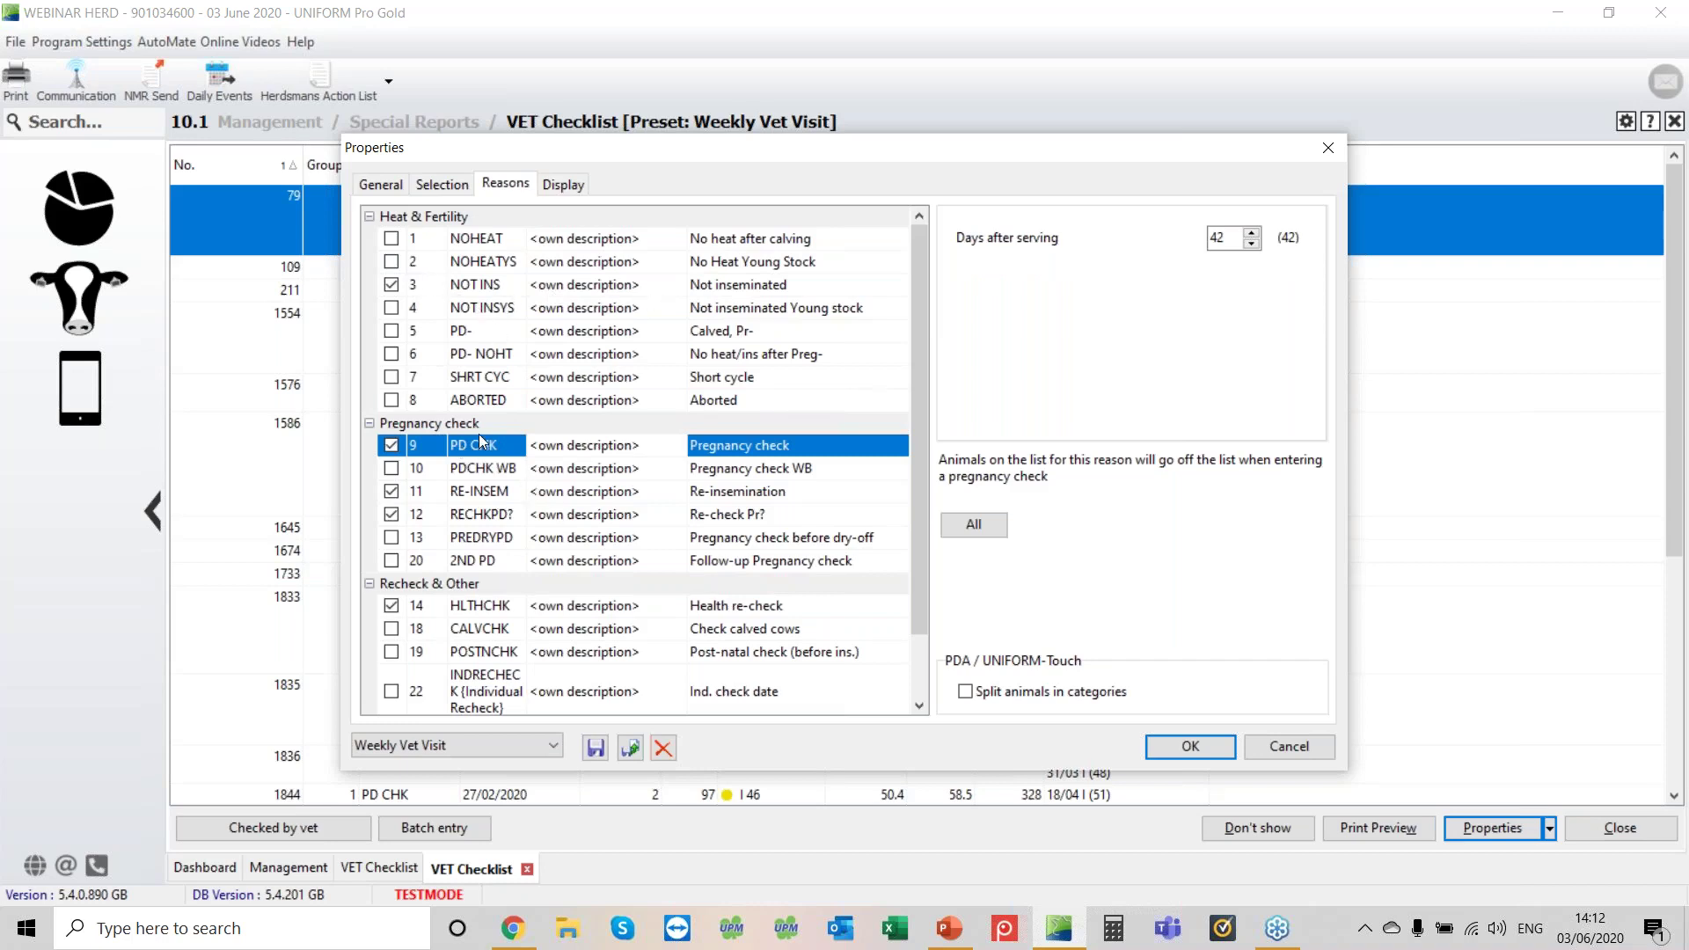
left_click(472, 498)
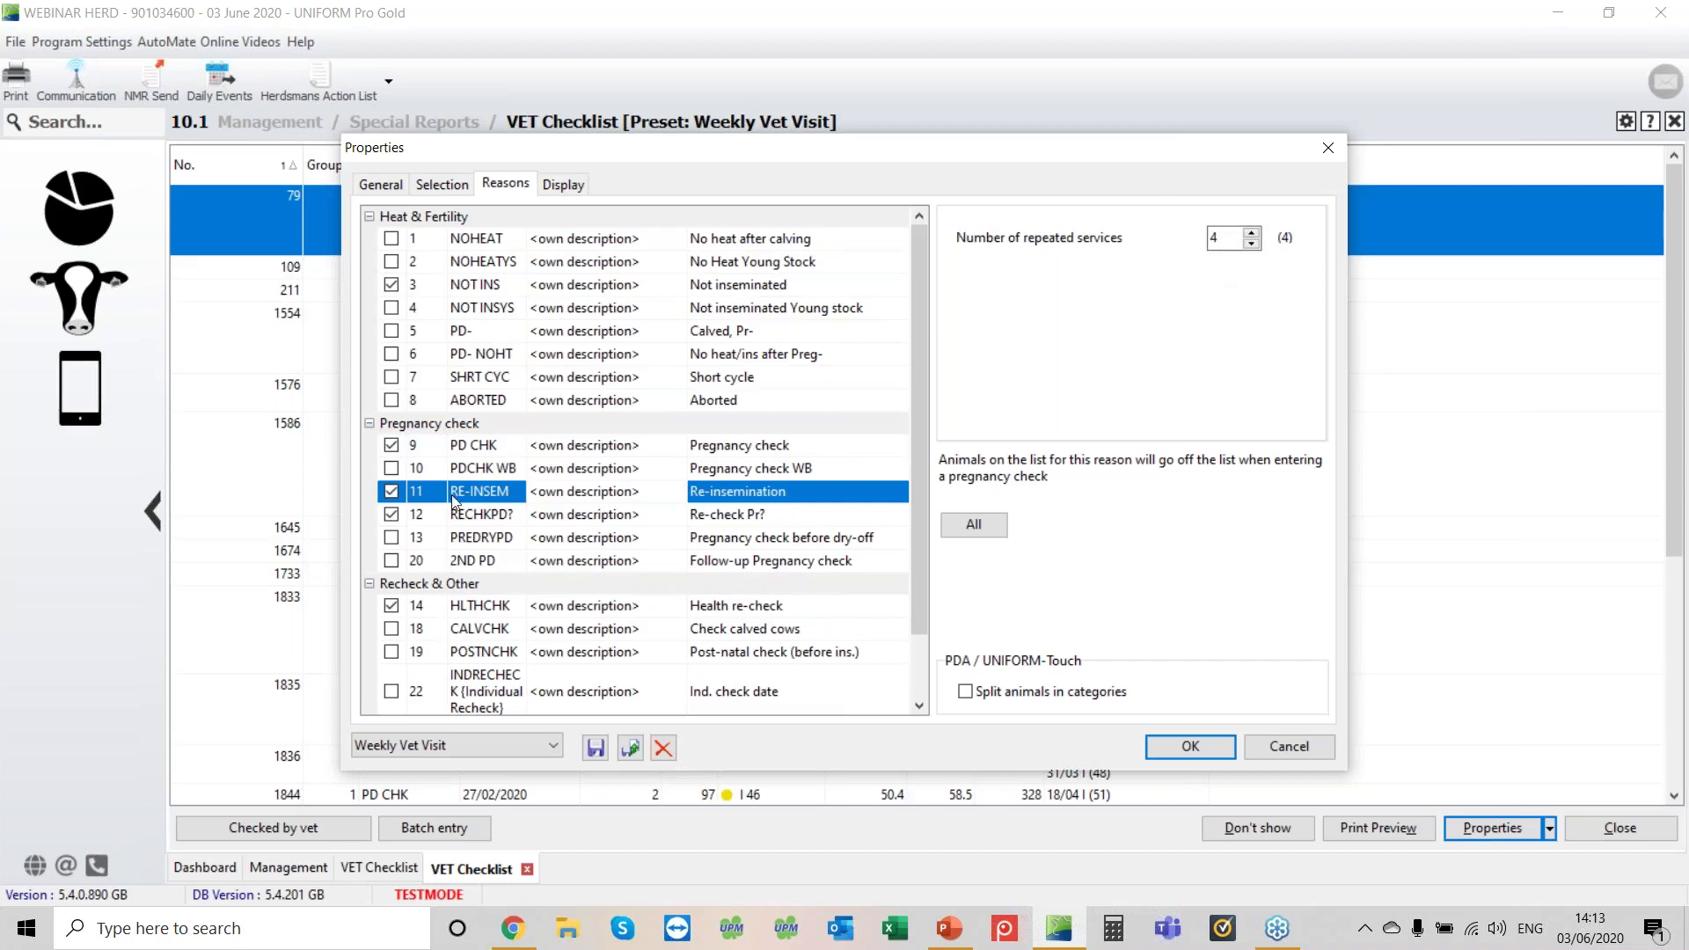
left_click(492, 519)
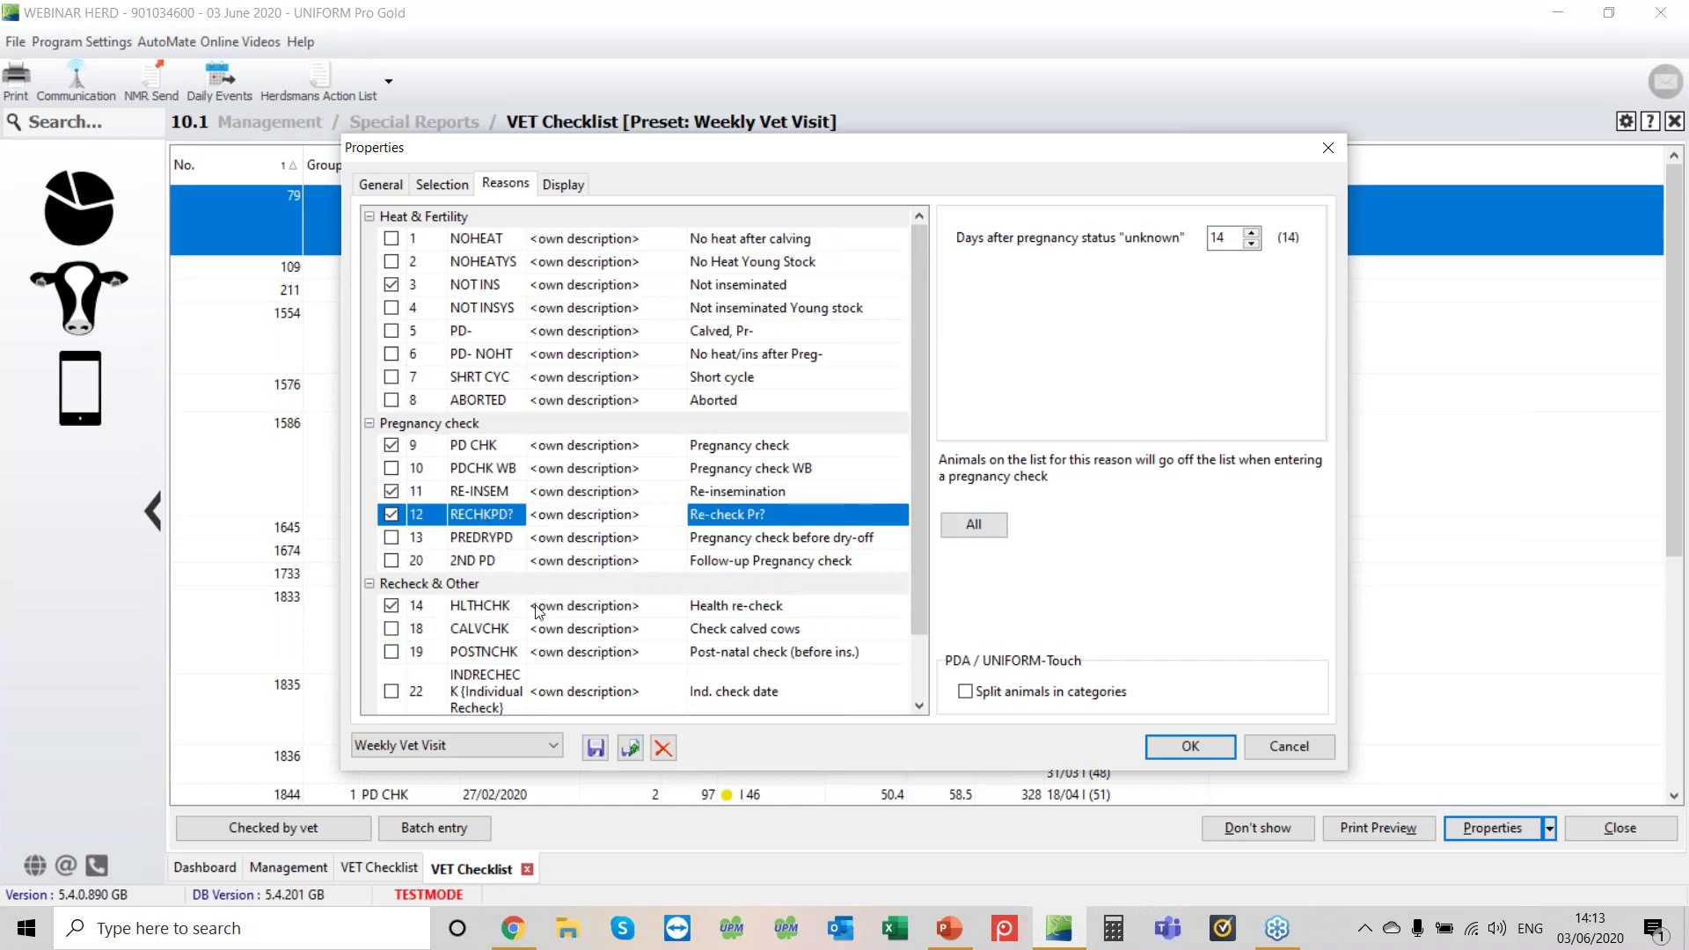
left_click(508, 607)
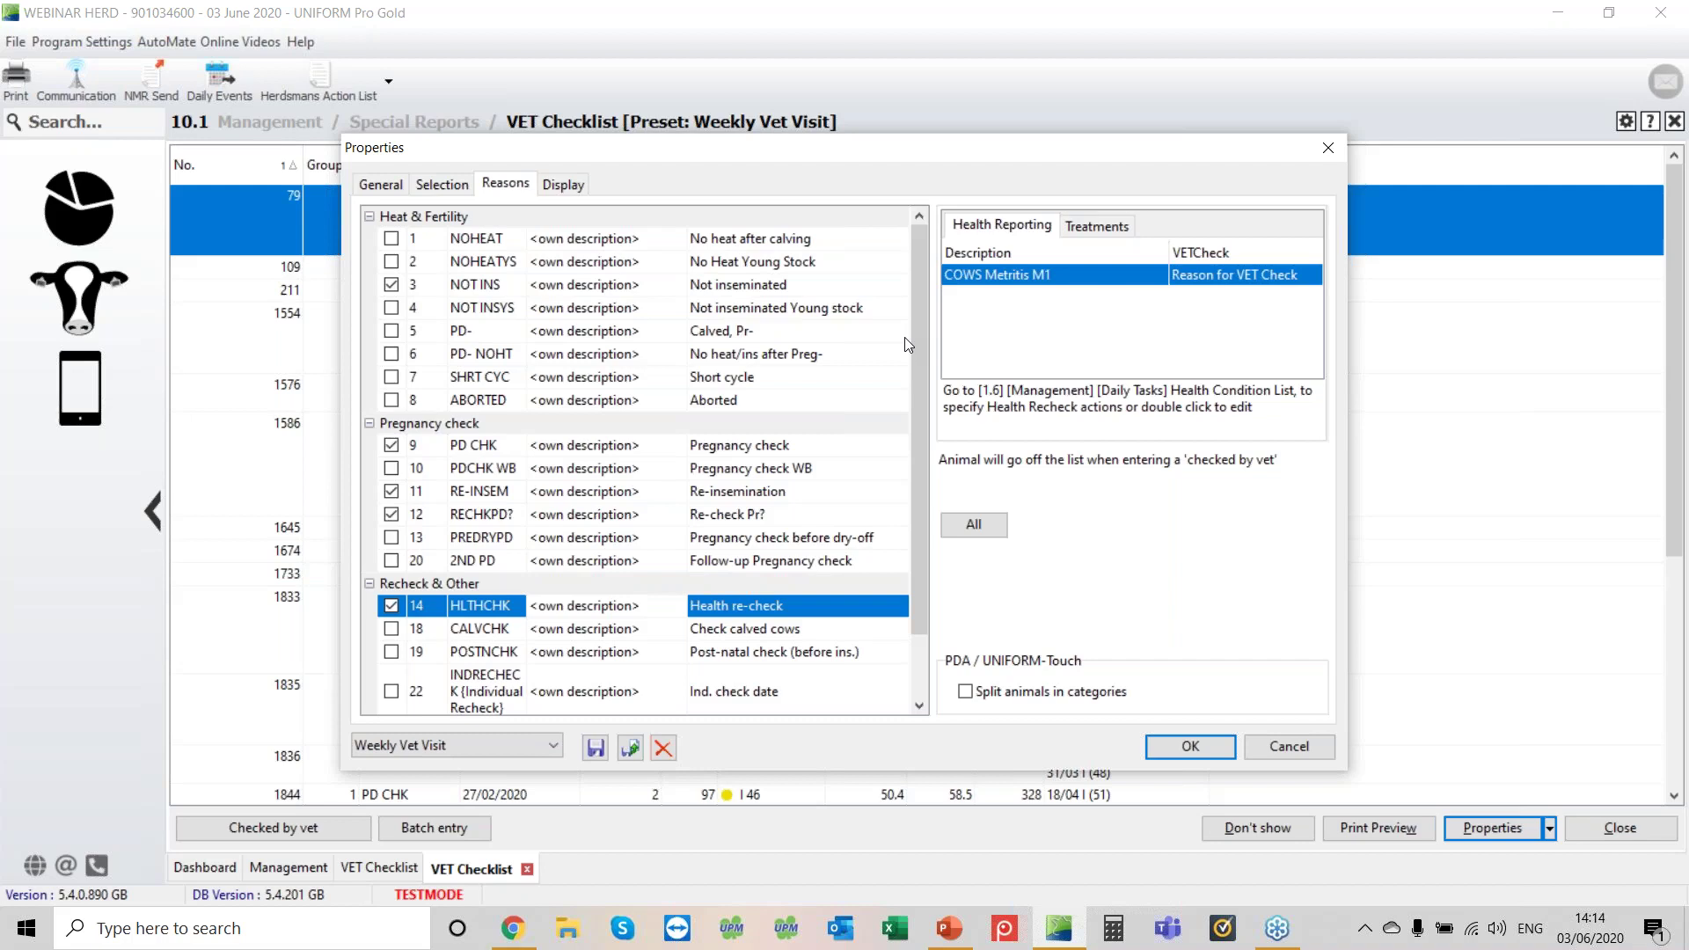
Recheck the selection and general settings, view the remaining Recheck & Other reasons, and apply the checklist properties.
left_click(438, 185)
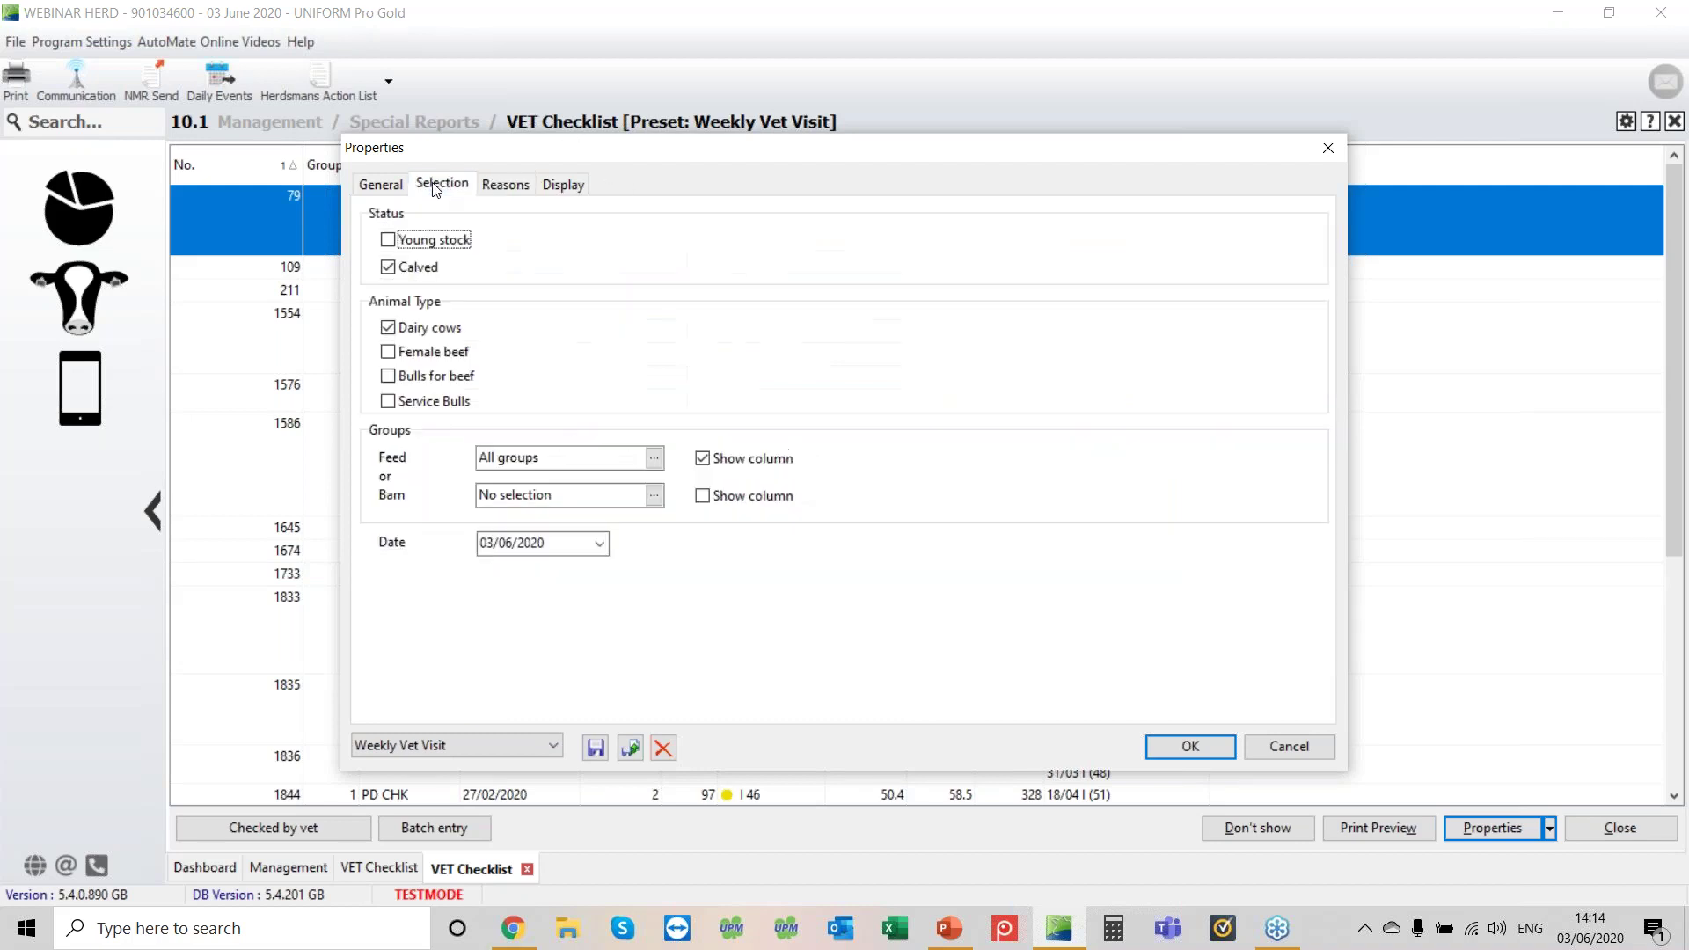
left_click(380, 185)
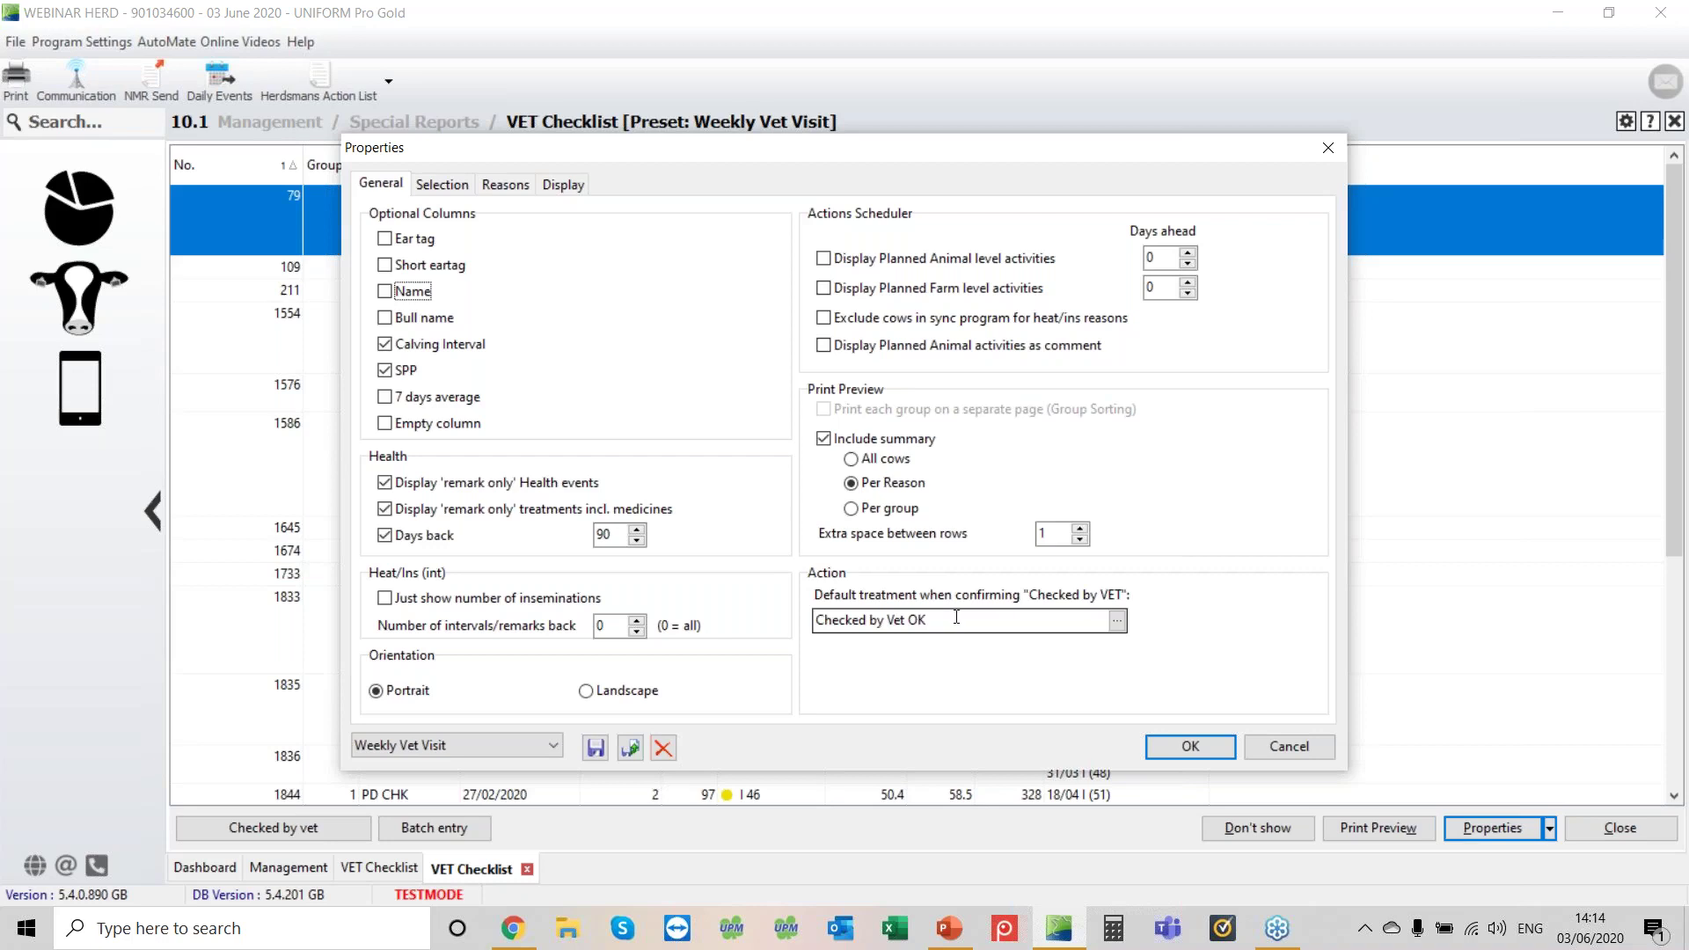
left_click(503, 185)
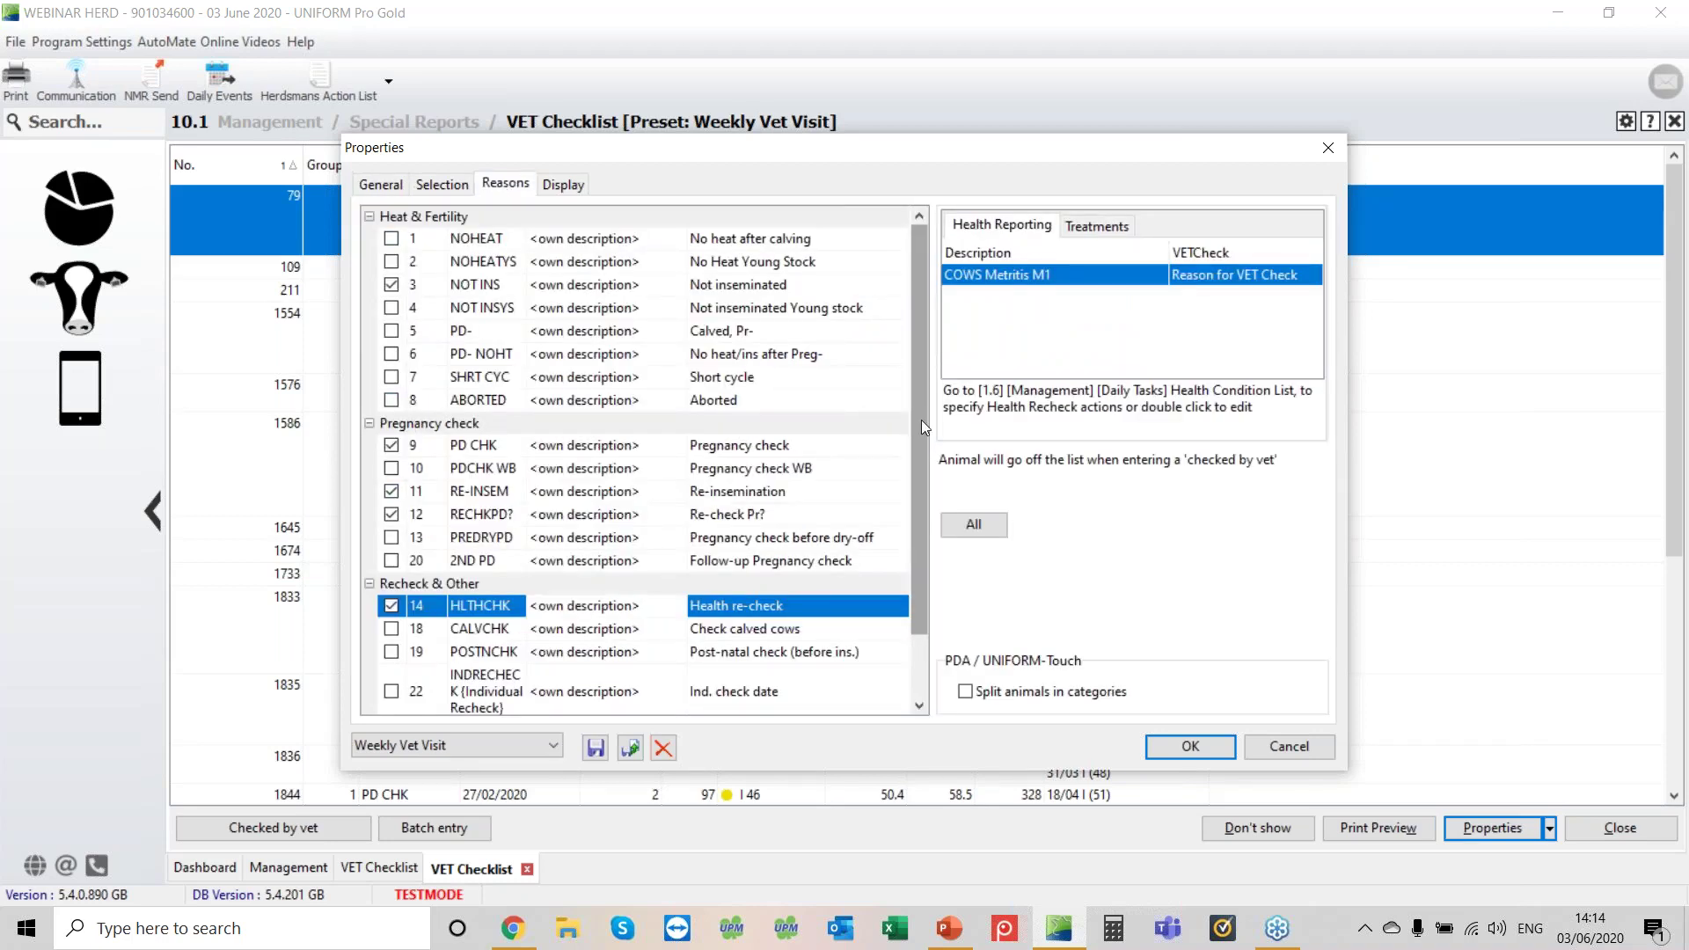
left_click_drag(921, 419, 911, 555)
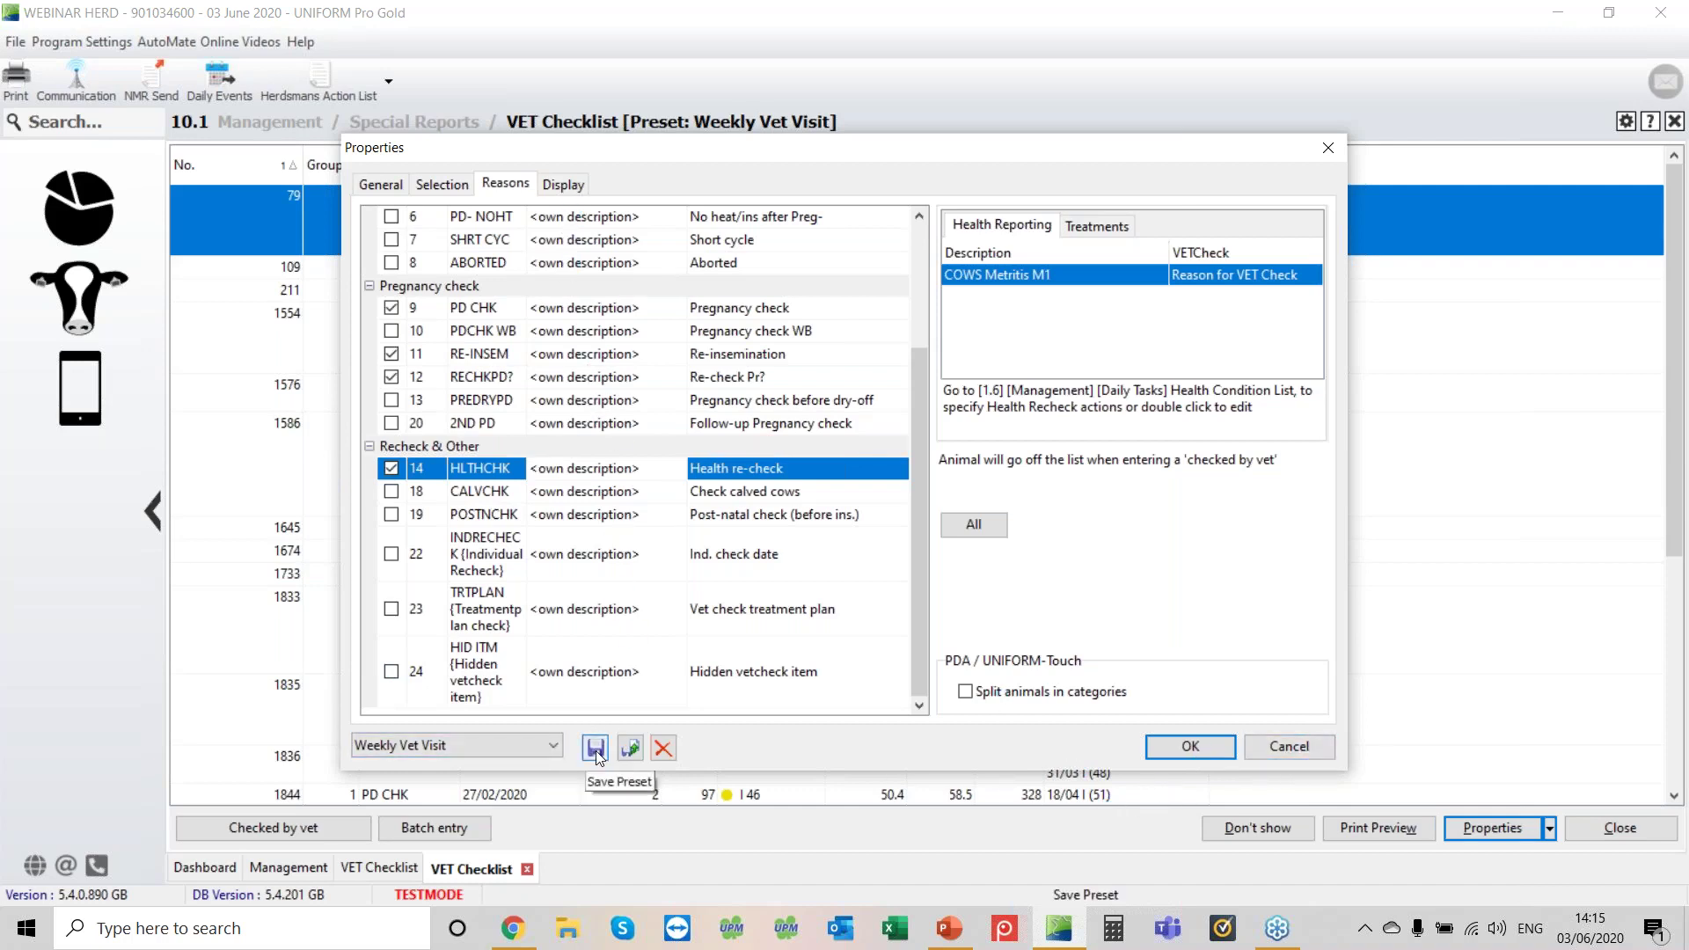
left_click(1187, 750)
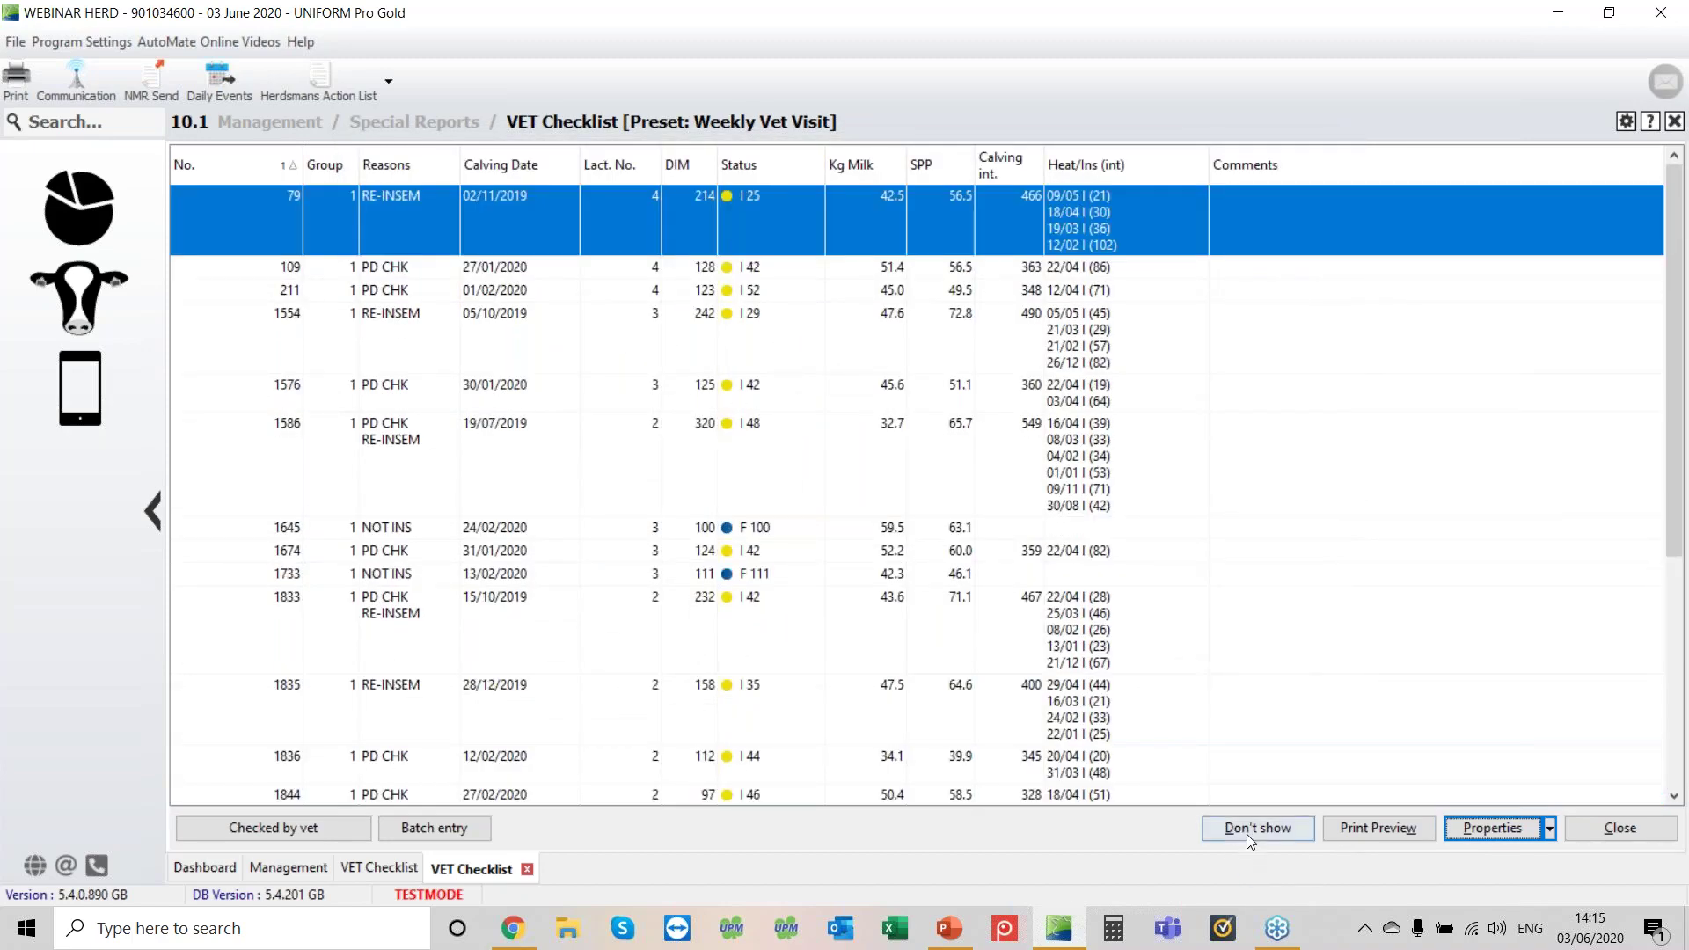
Start hiding a checklist reason, sort the listed reasons by animal number and select cow 1926's Re-insemination reason dated 19/04/2020.
left_click(1246, 827)
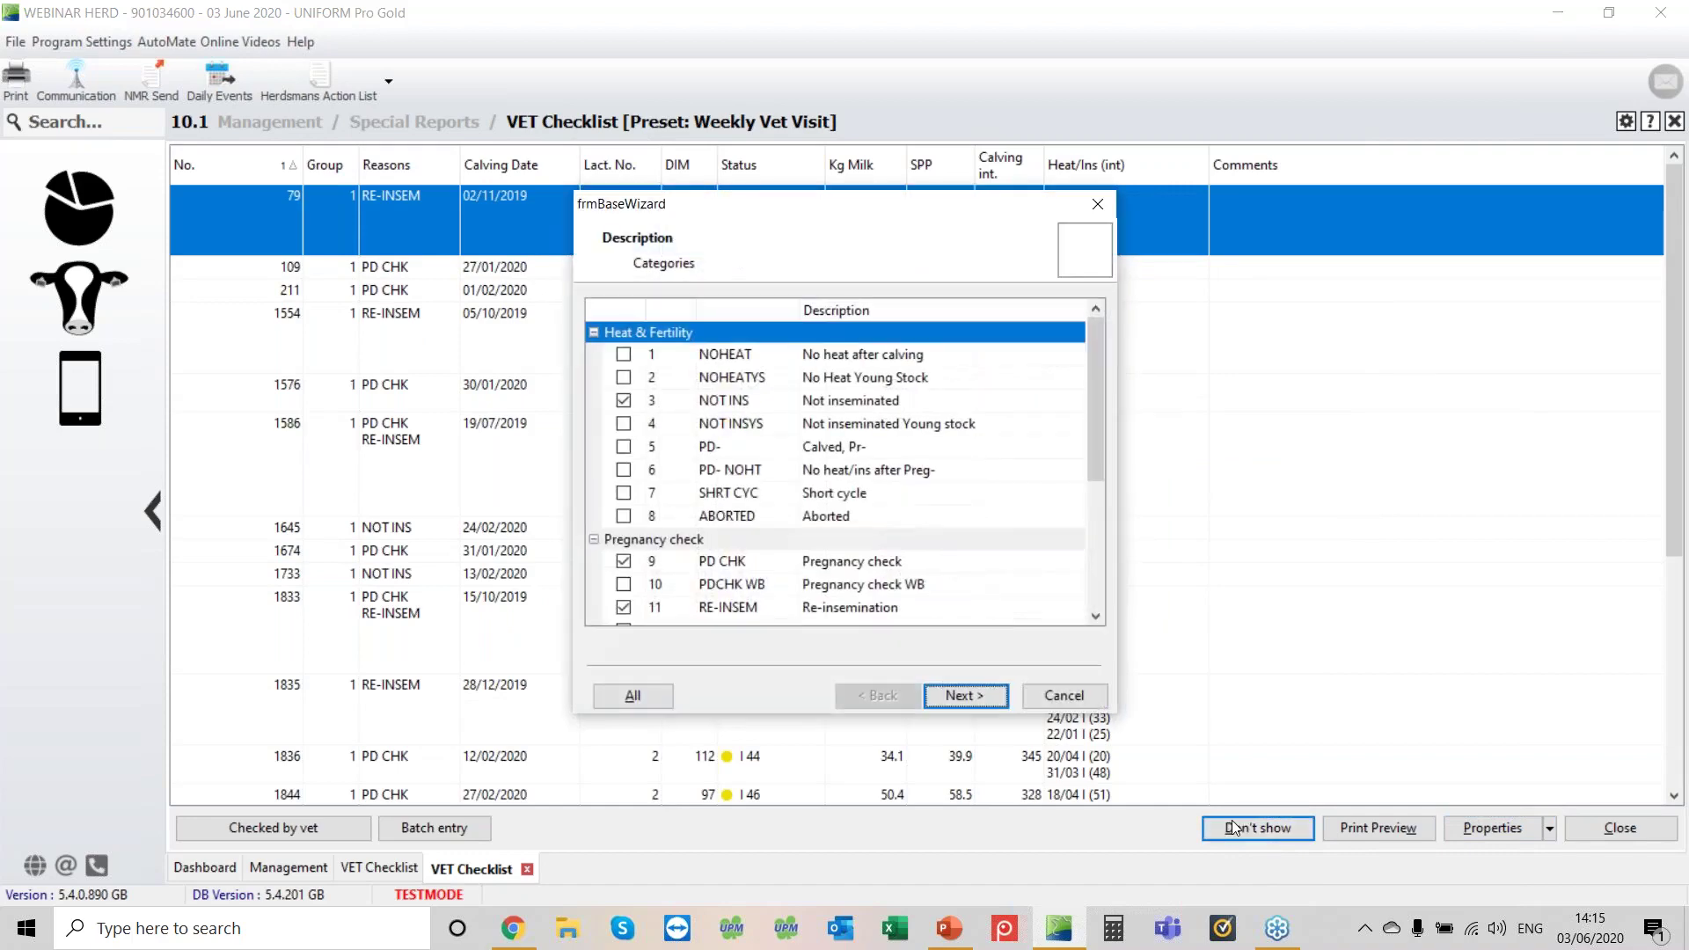
left_click(975, 704)
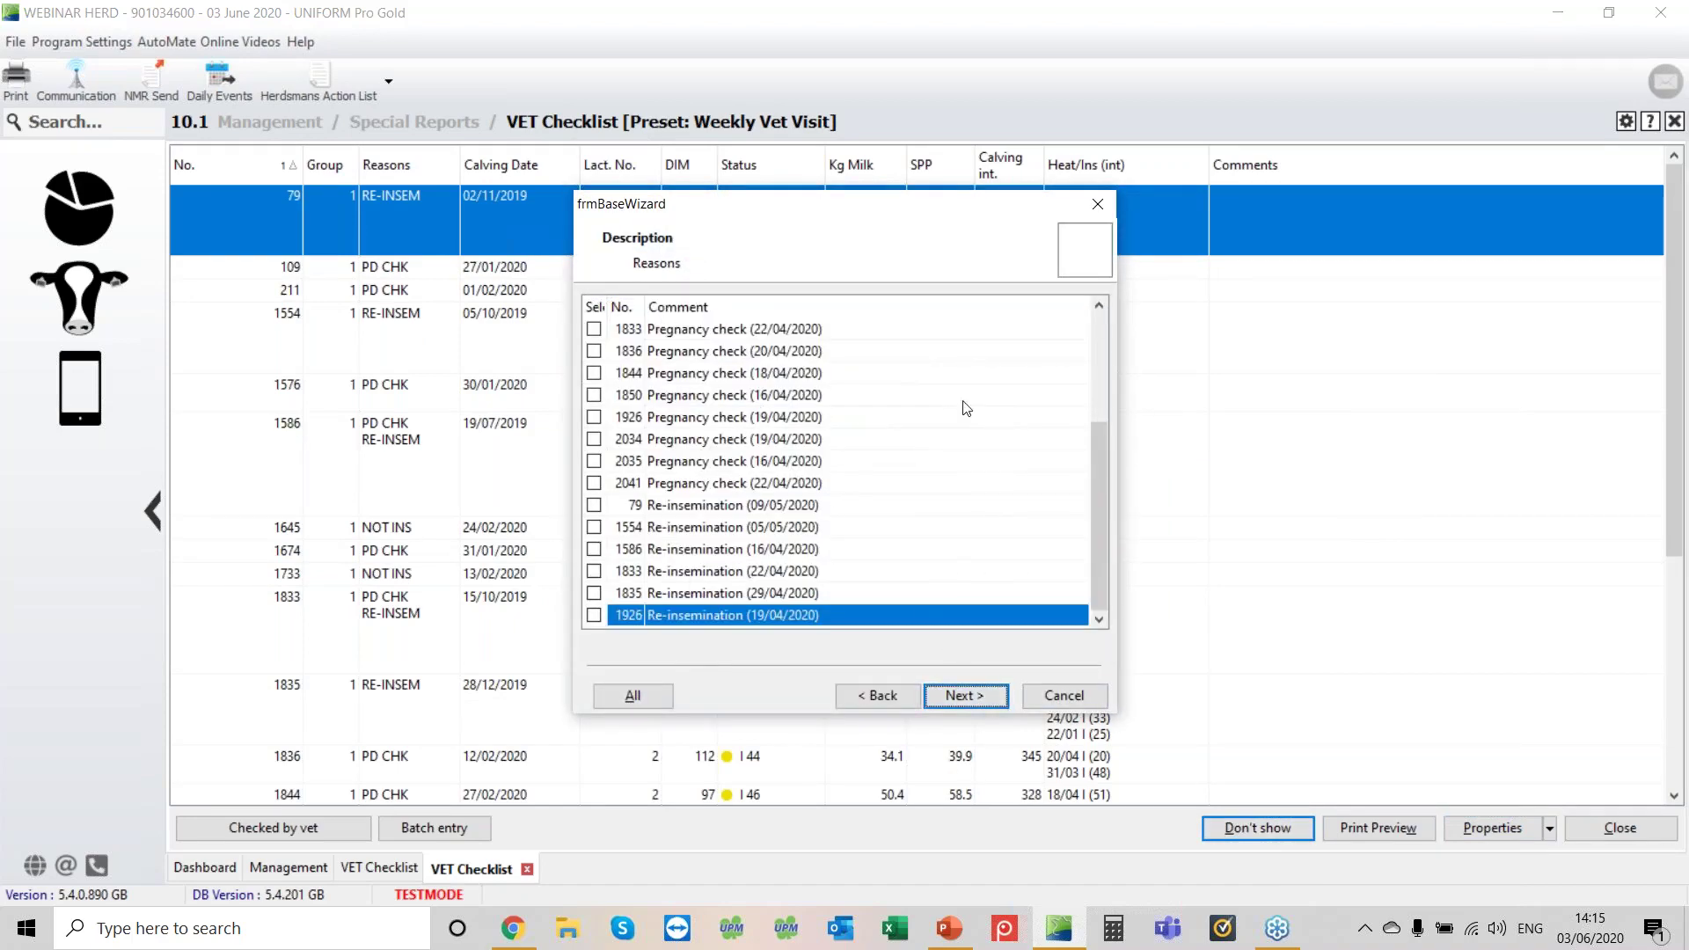
left_click(625, 307)
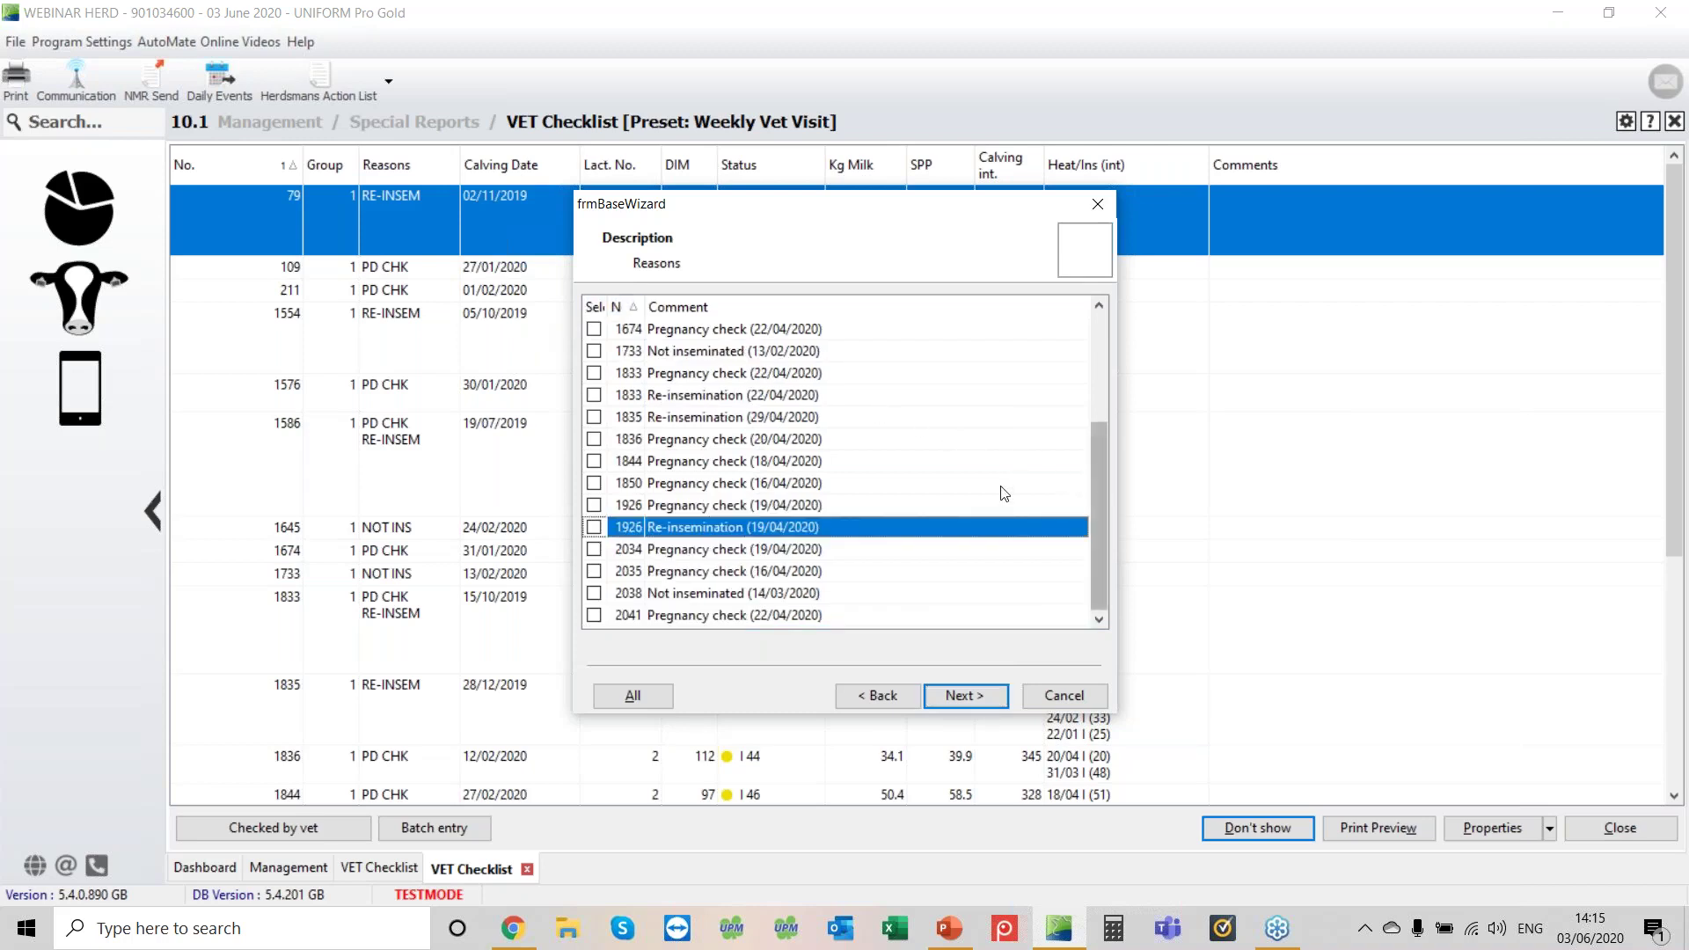
left_click(594, 528)
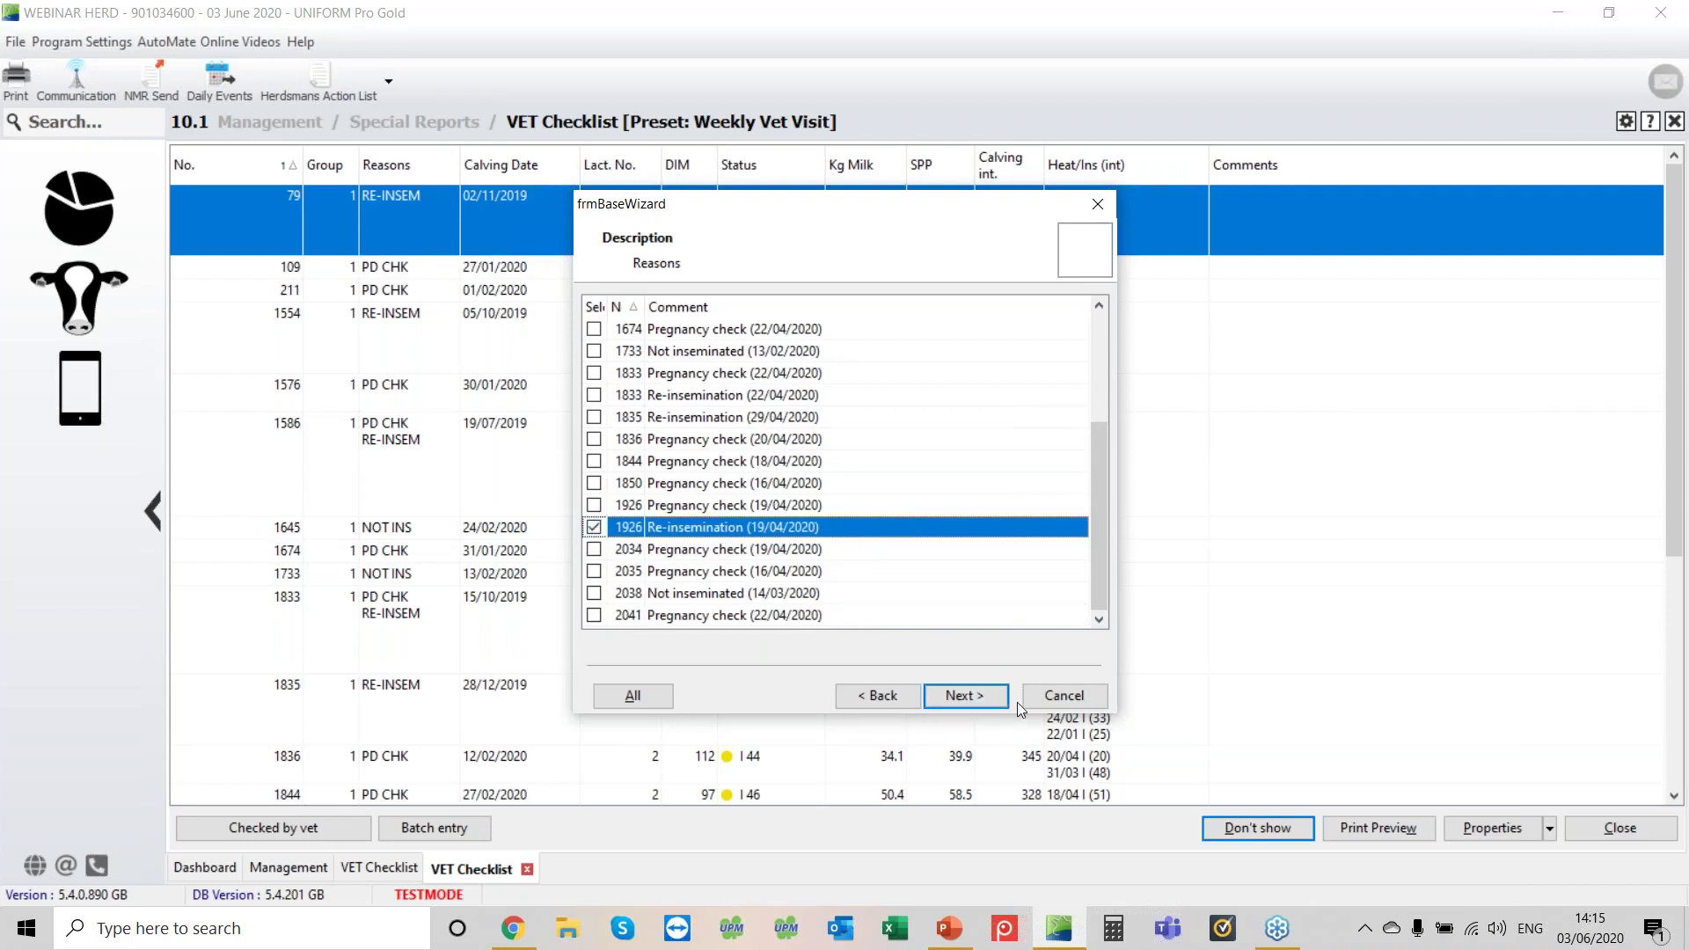
left_click(965, 696)
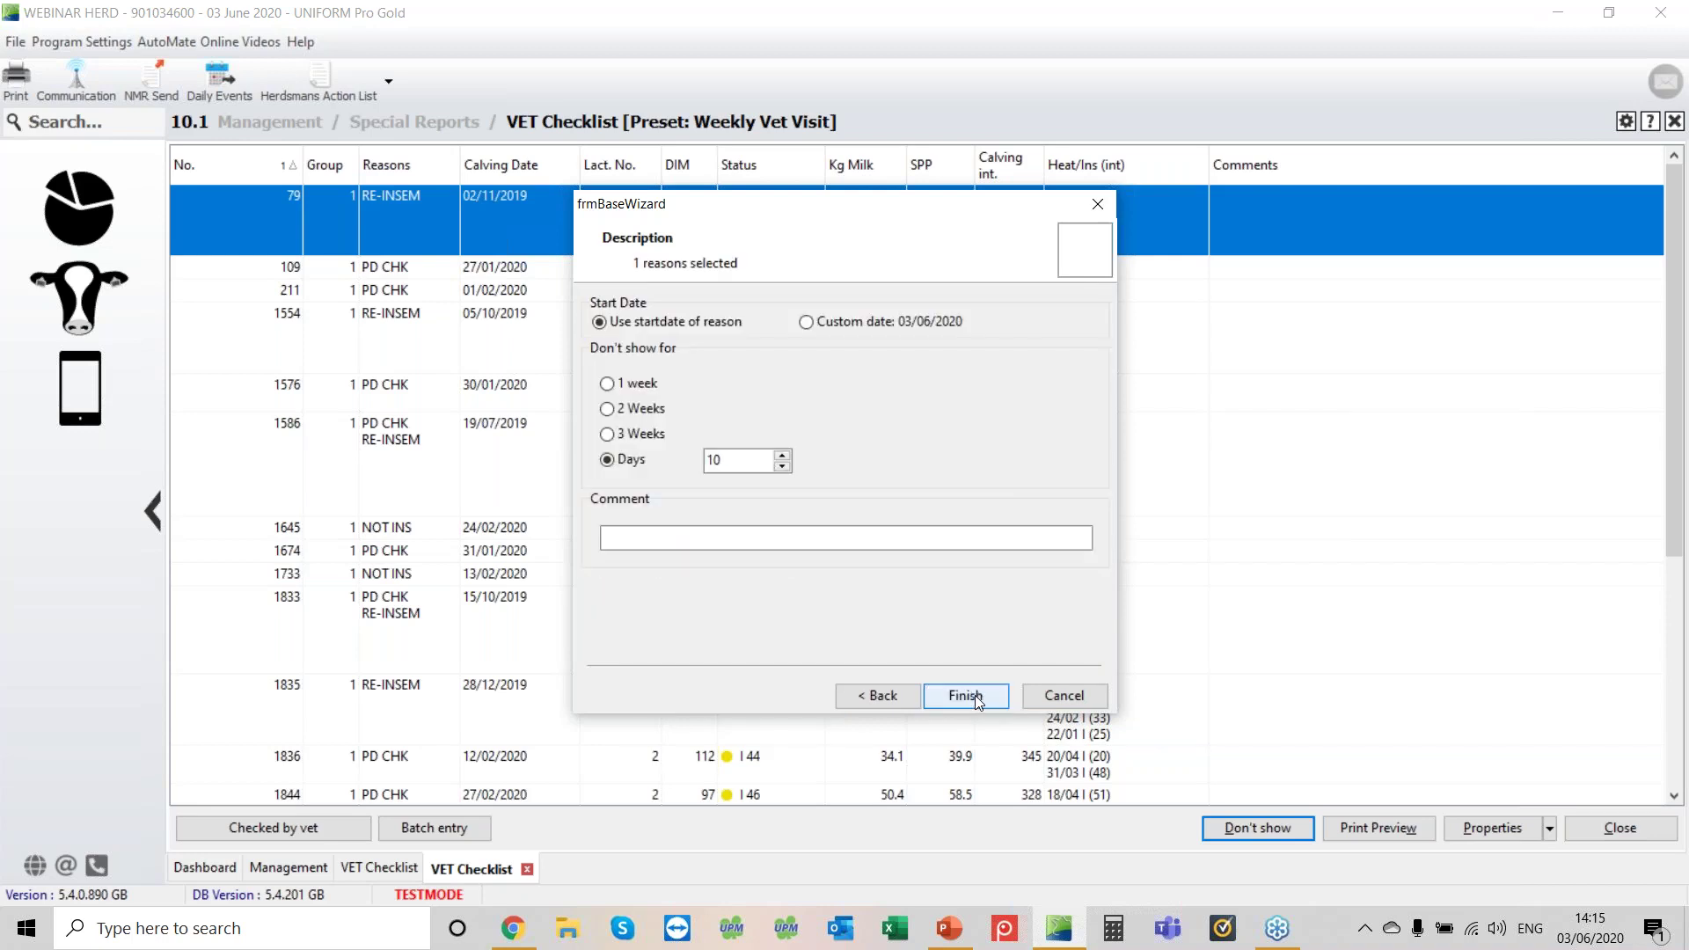
Hide the selected re-insemination reason for 30 days with the comment "Keep Off List".
double_click(721, 460)
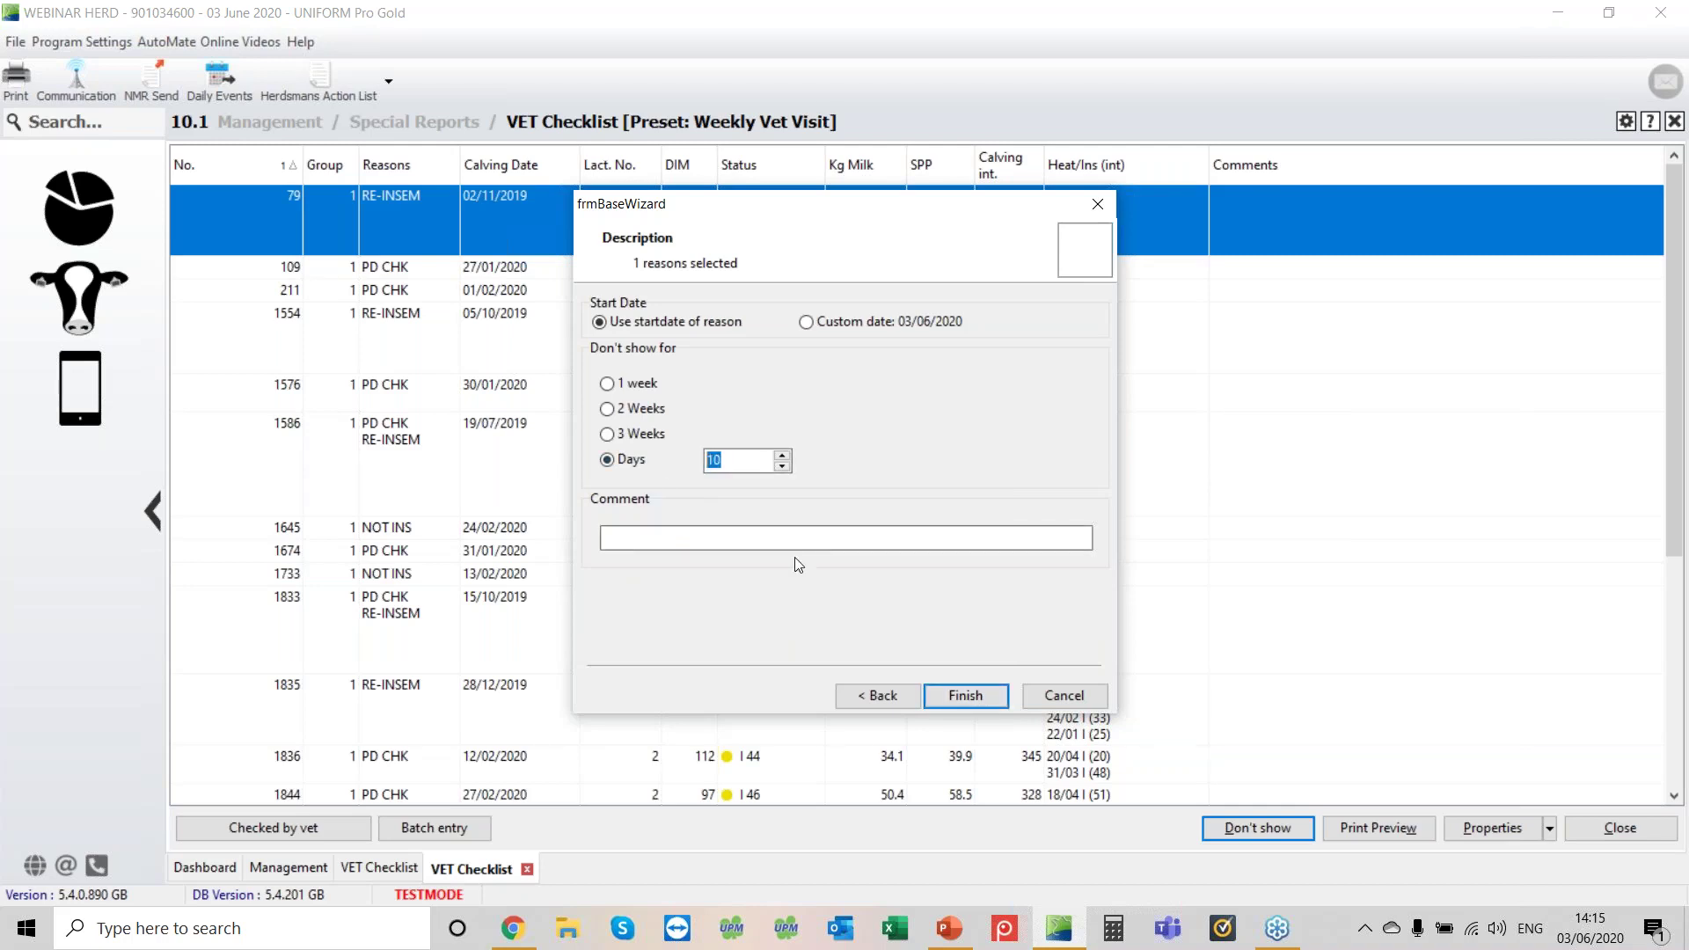
type("30")
type("Keep Off")
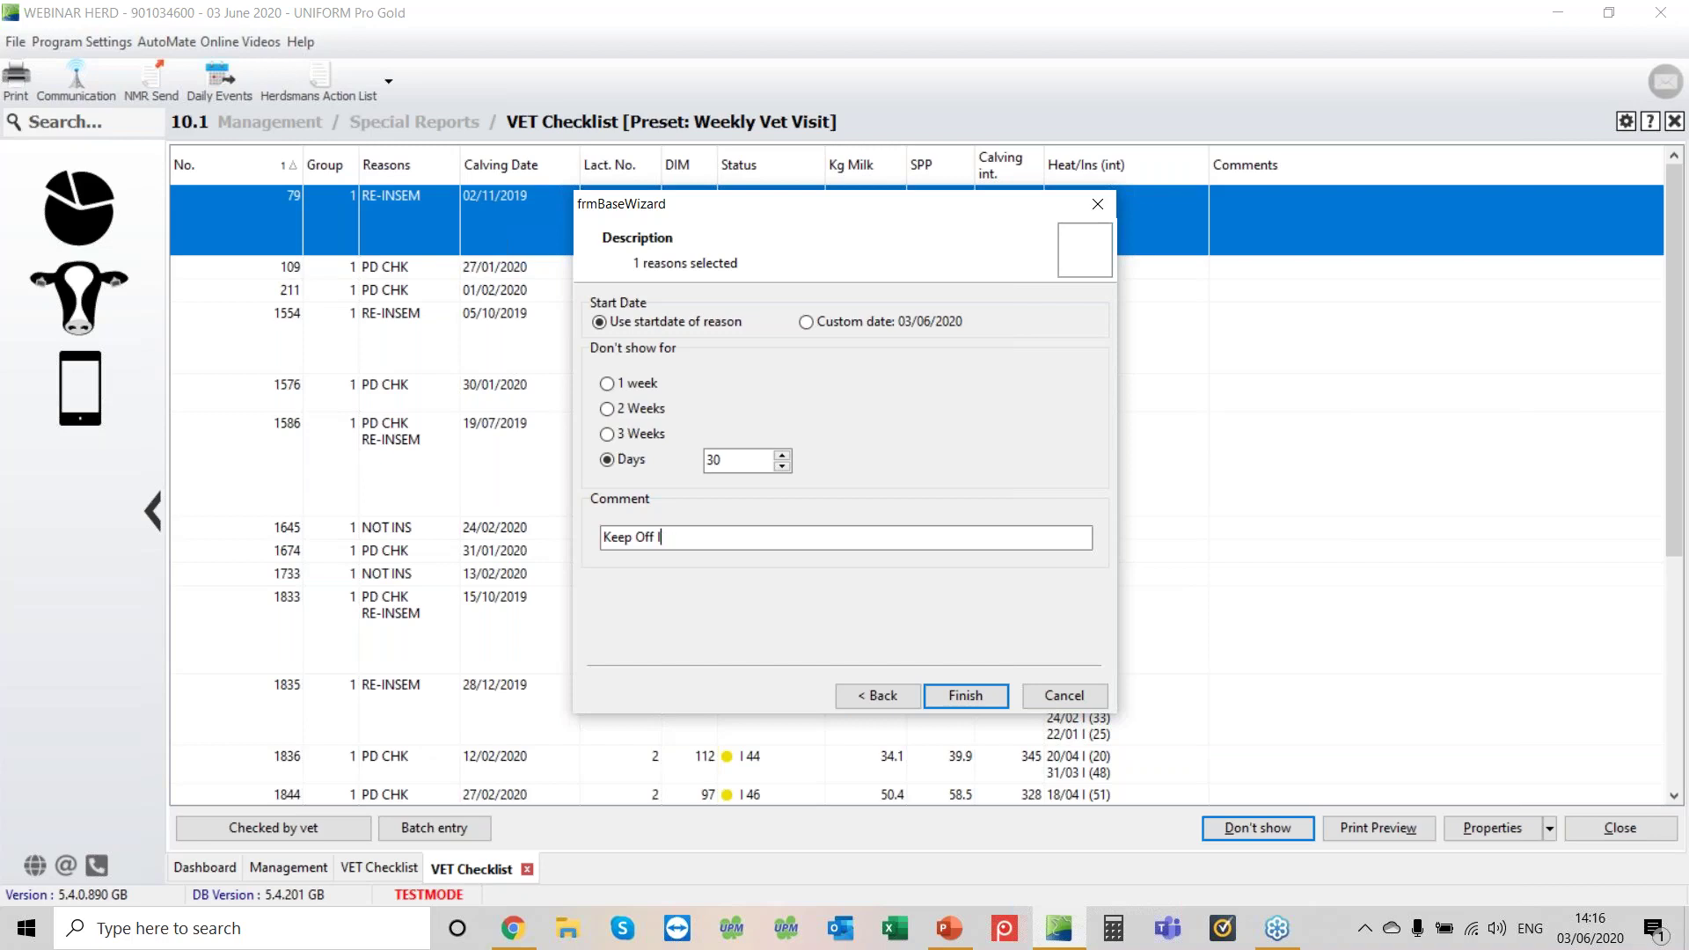
type("IIST")
left_click(993, 705)
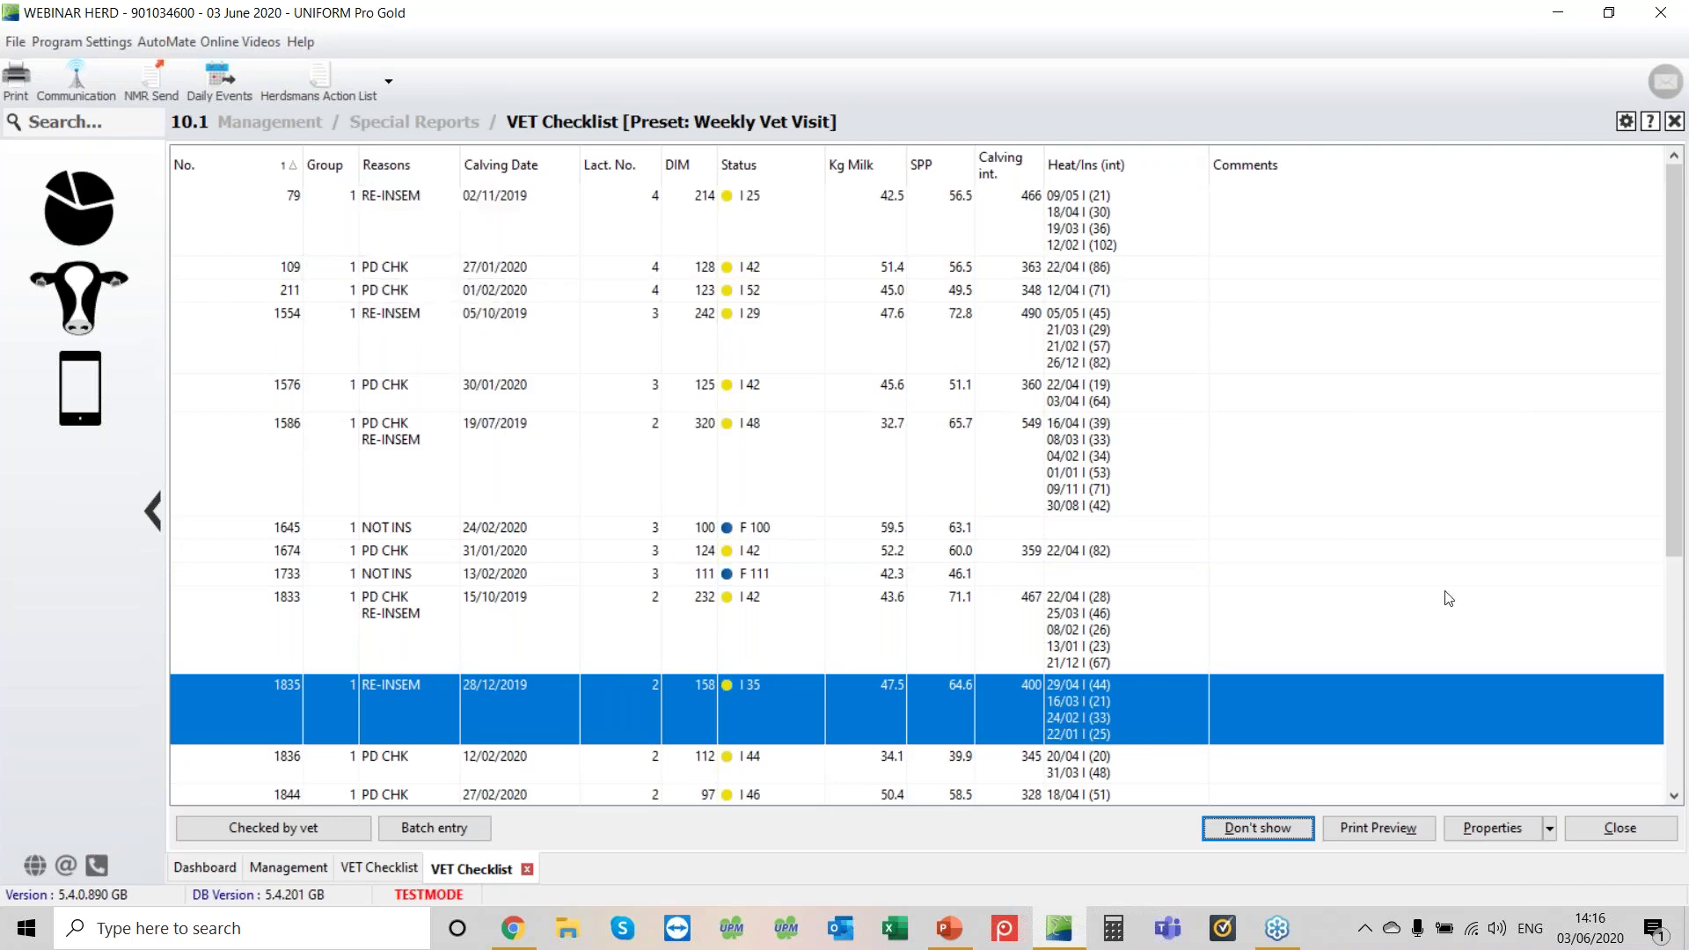
Preview the VET Checklist printout and review both pages, including cow 1926's comment, the key and the group summary by reason.
left_click_drag(1679, 353, 1687, 497)
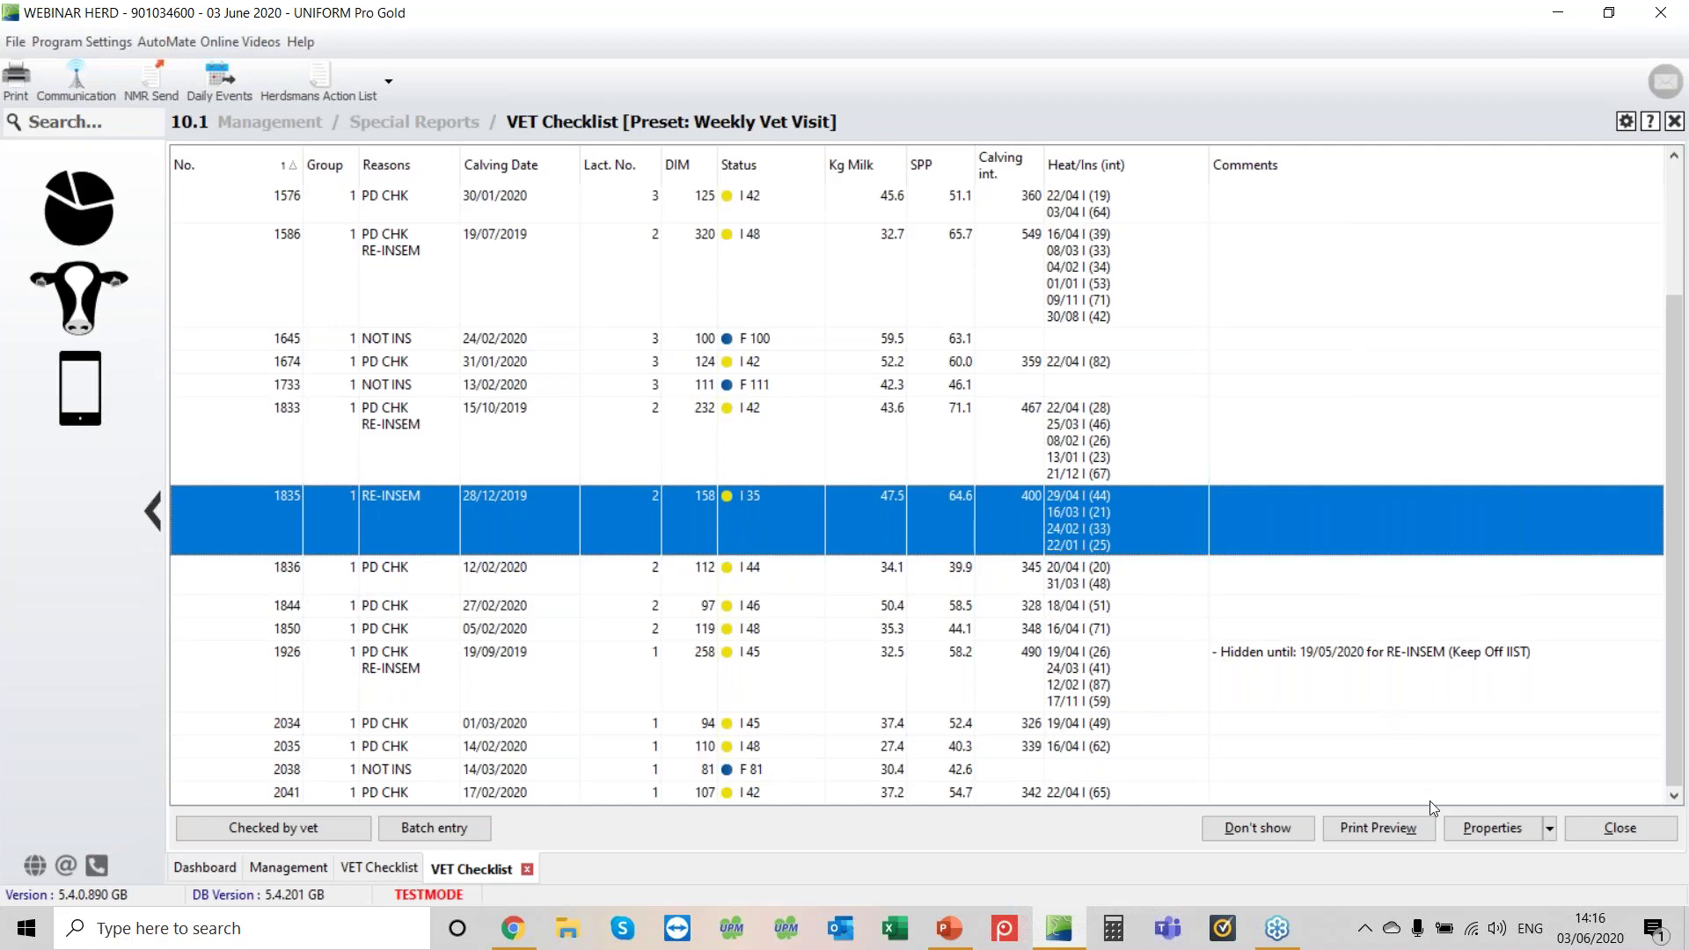
left_click(1390, 827)
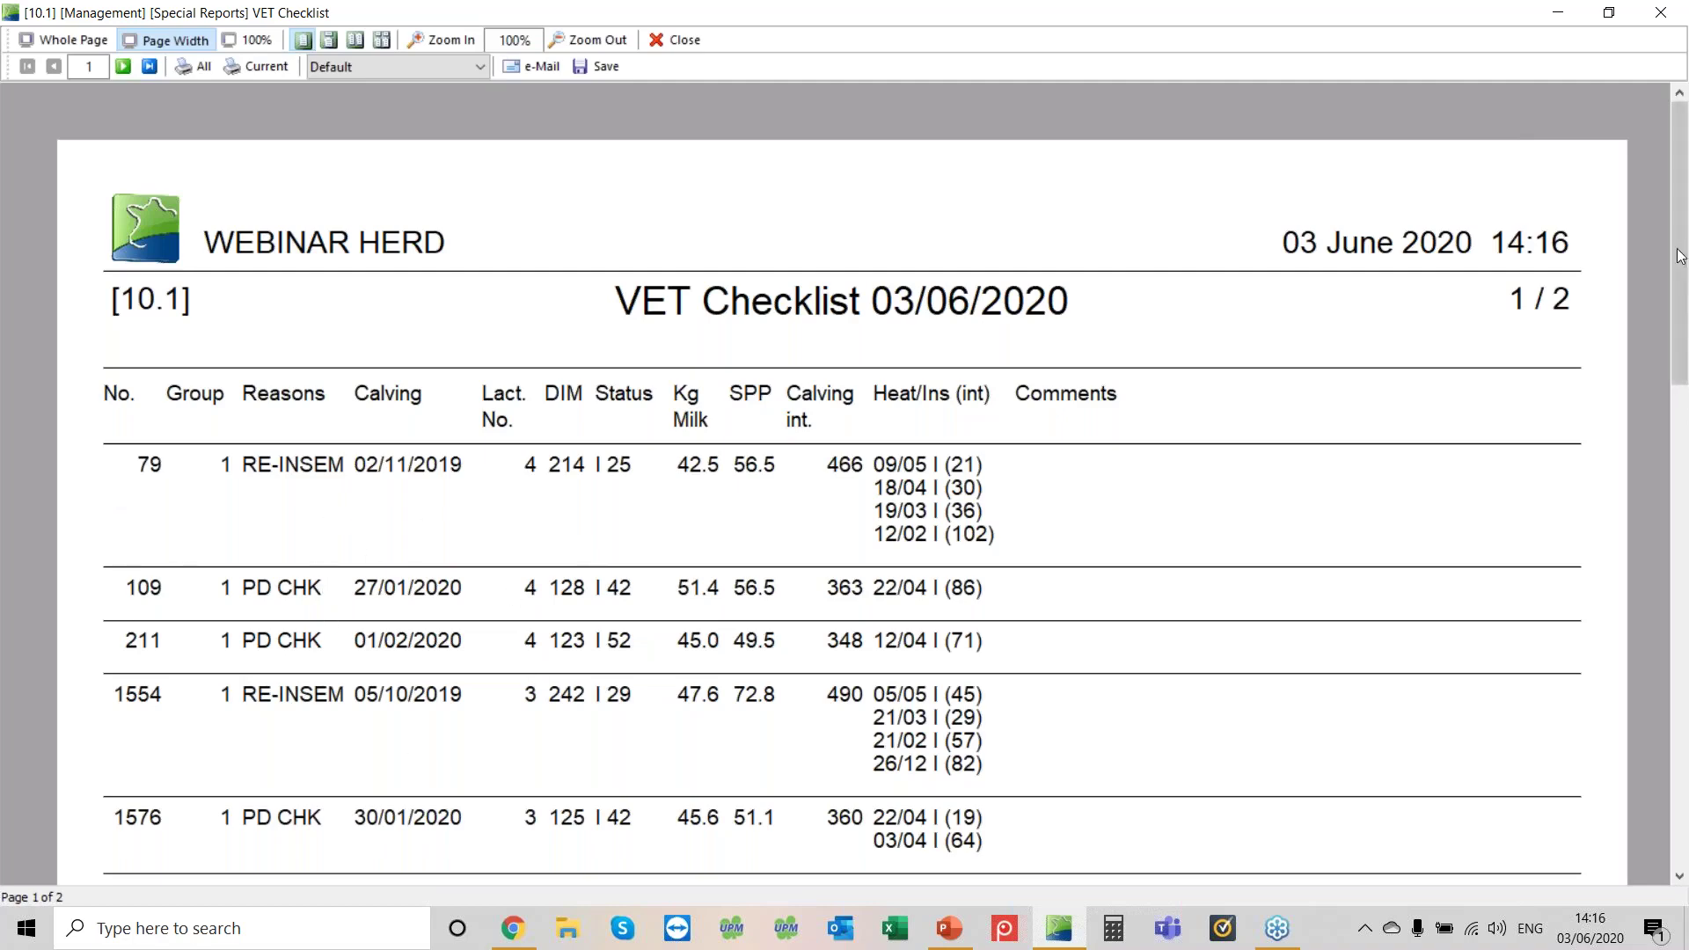
left_click_drag(1680, 264, 1681, 767)
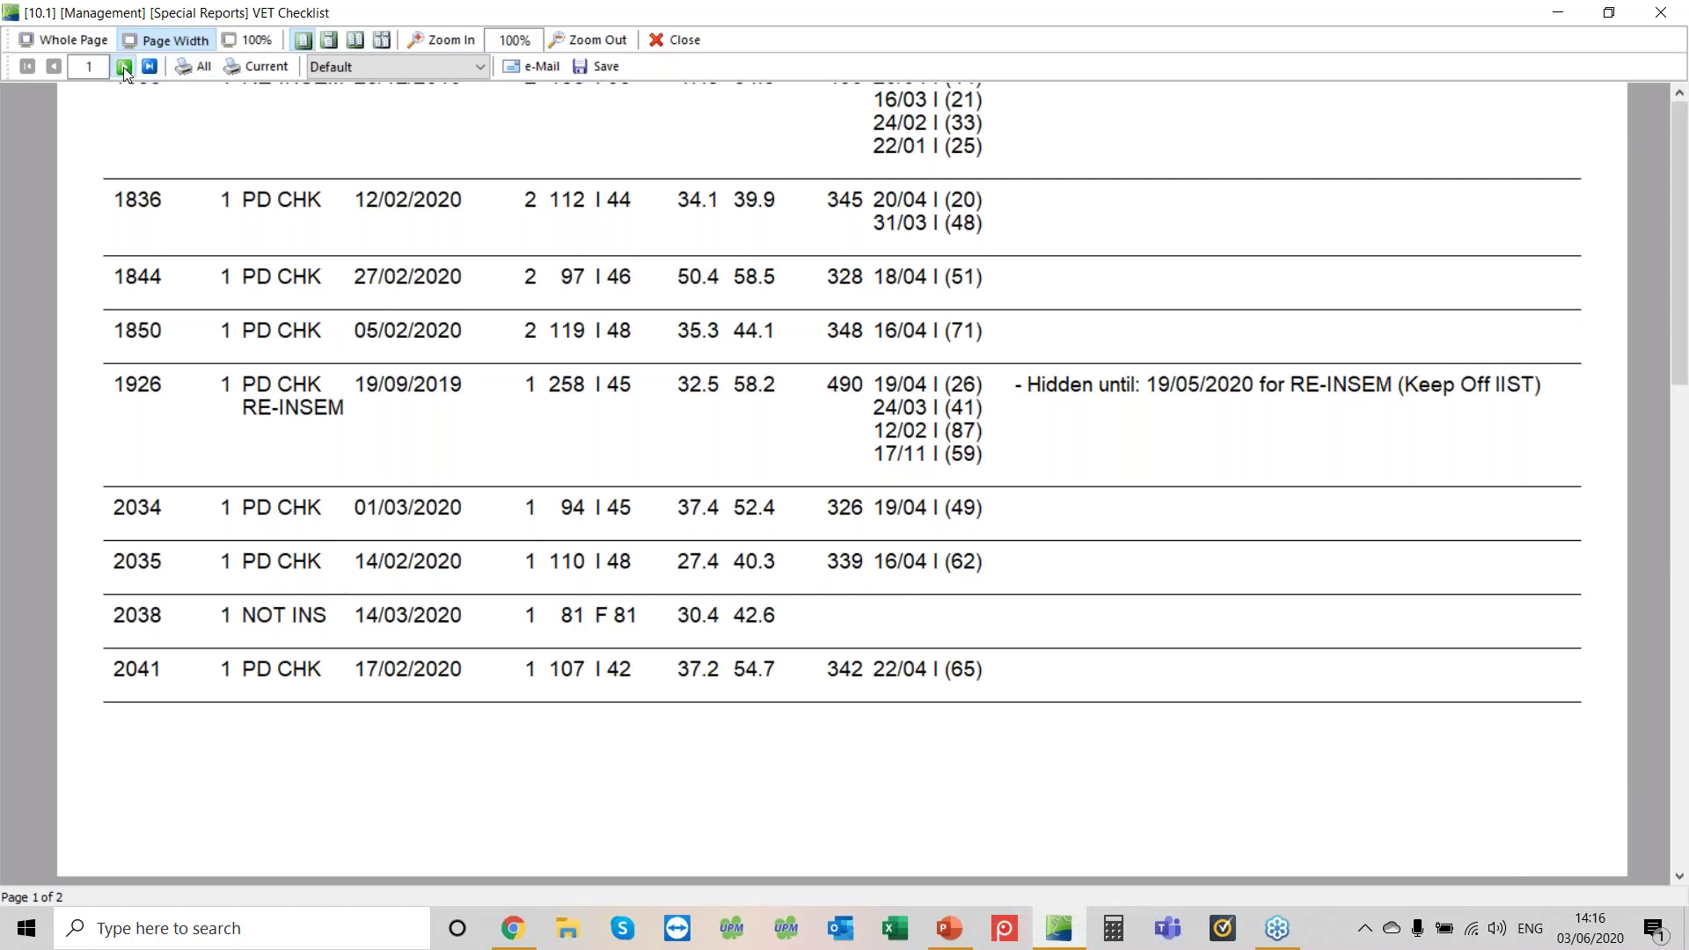
left_click(123, 66)
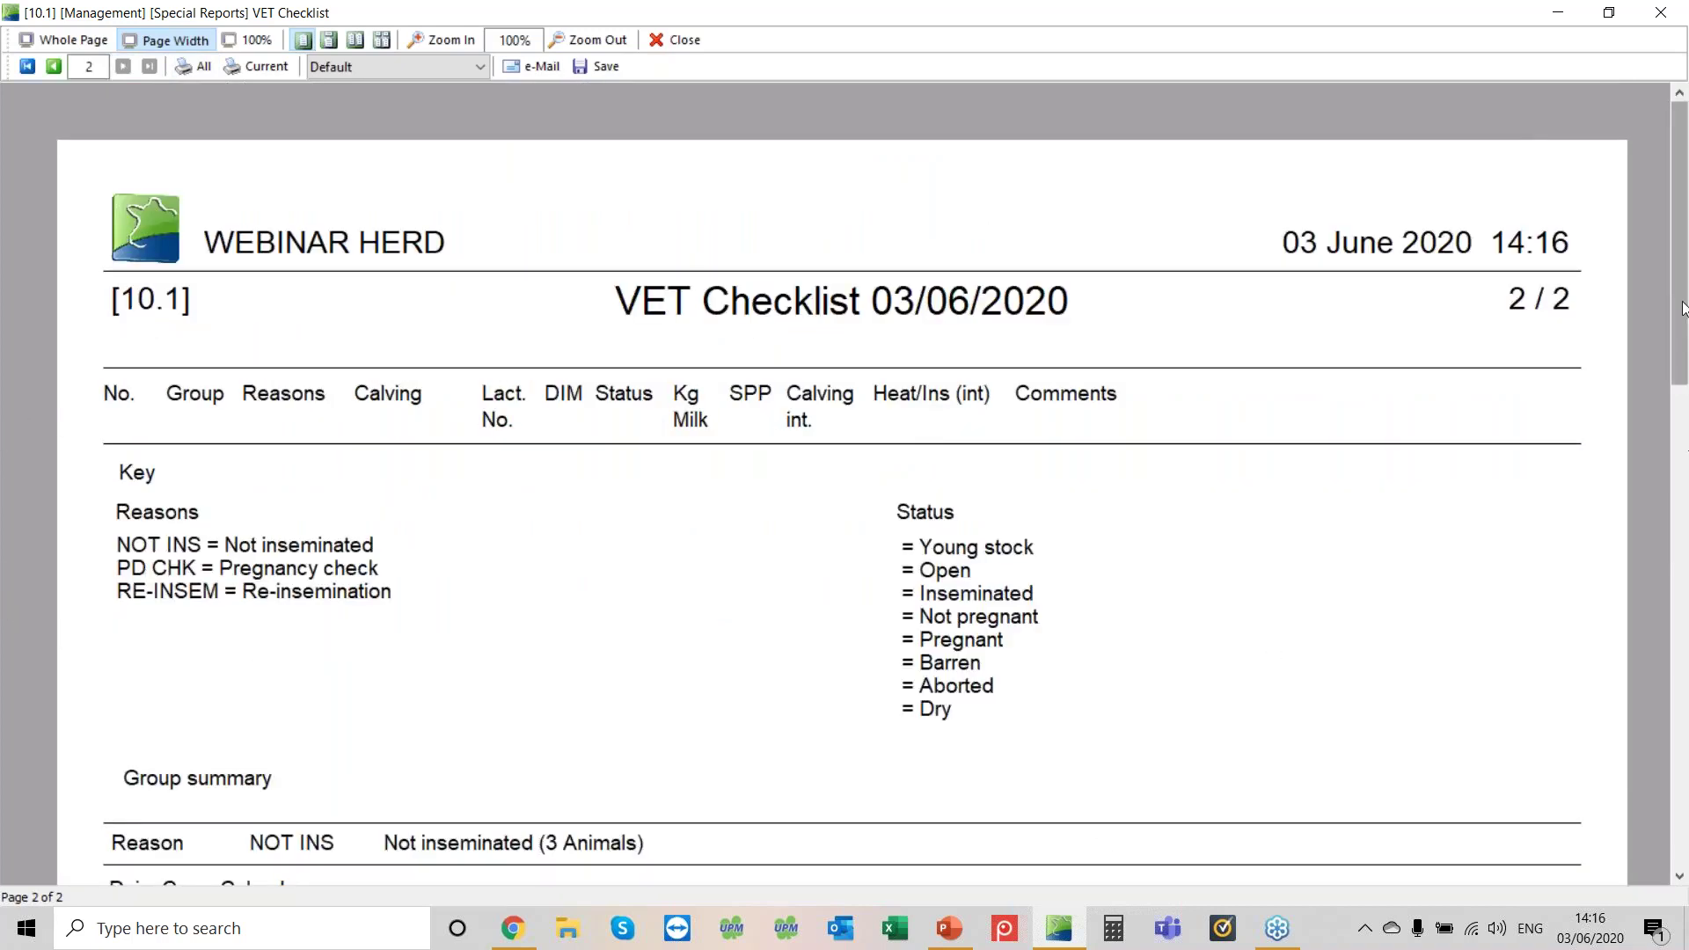
left_click_drag(1679, 264, 1686, 508)
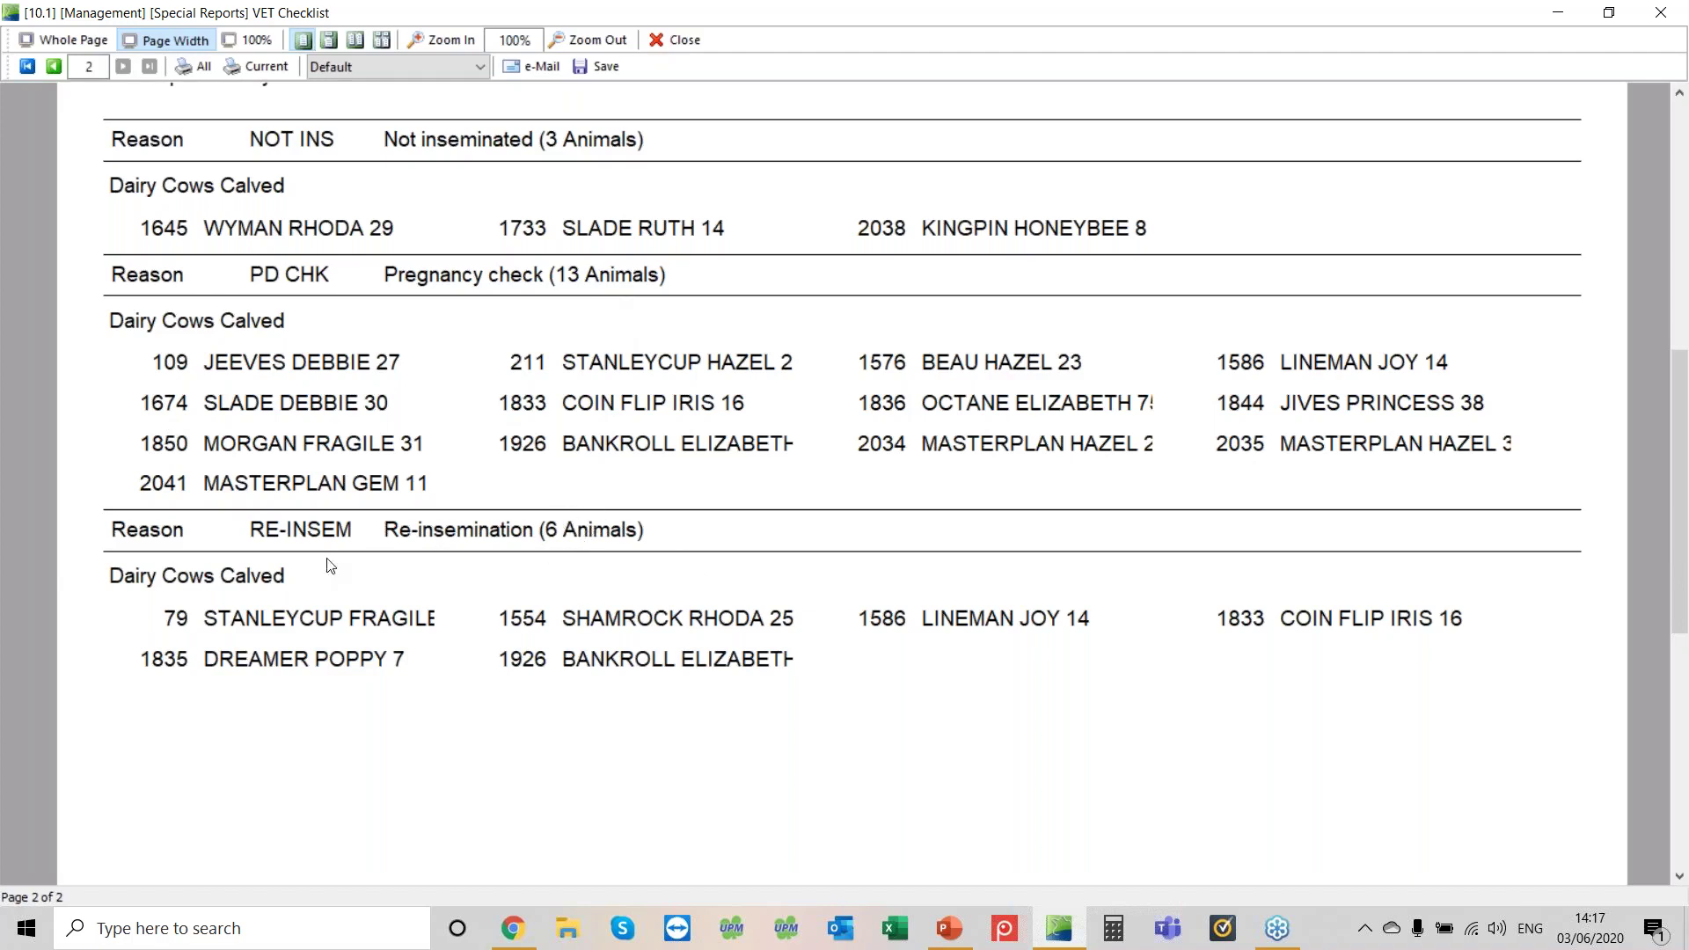
scroll(598, 678, "down", 1)
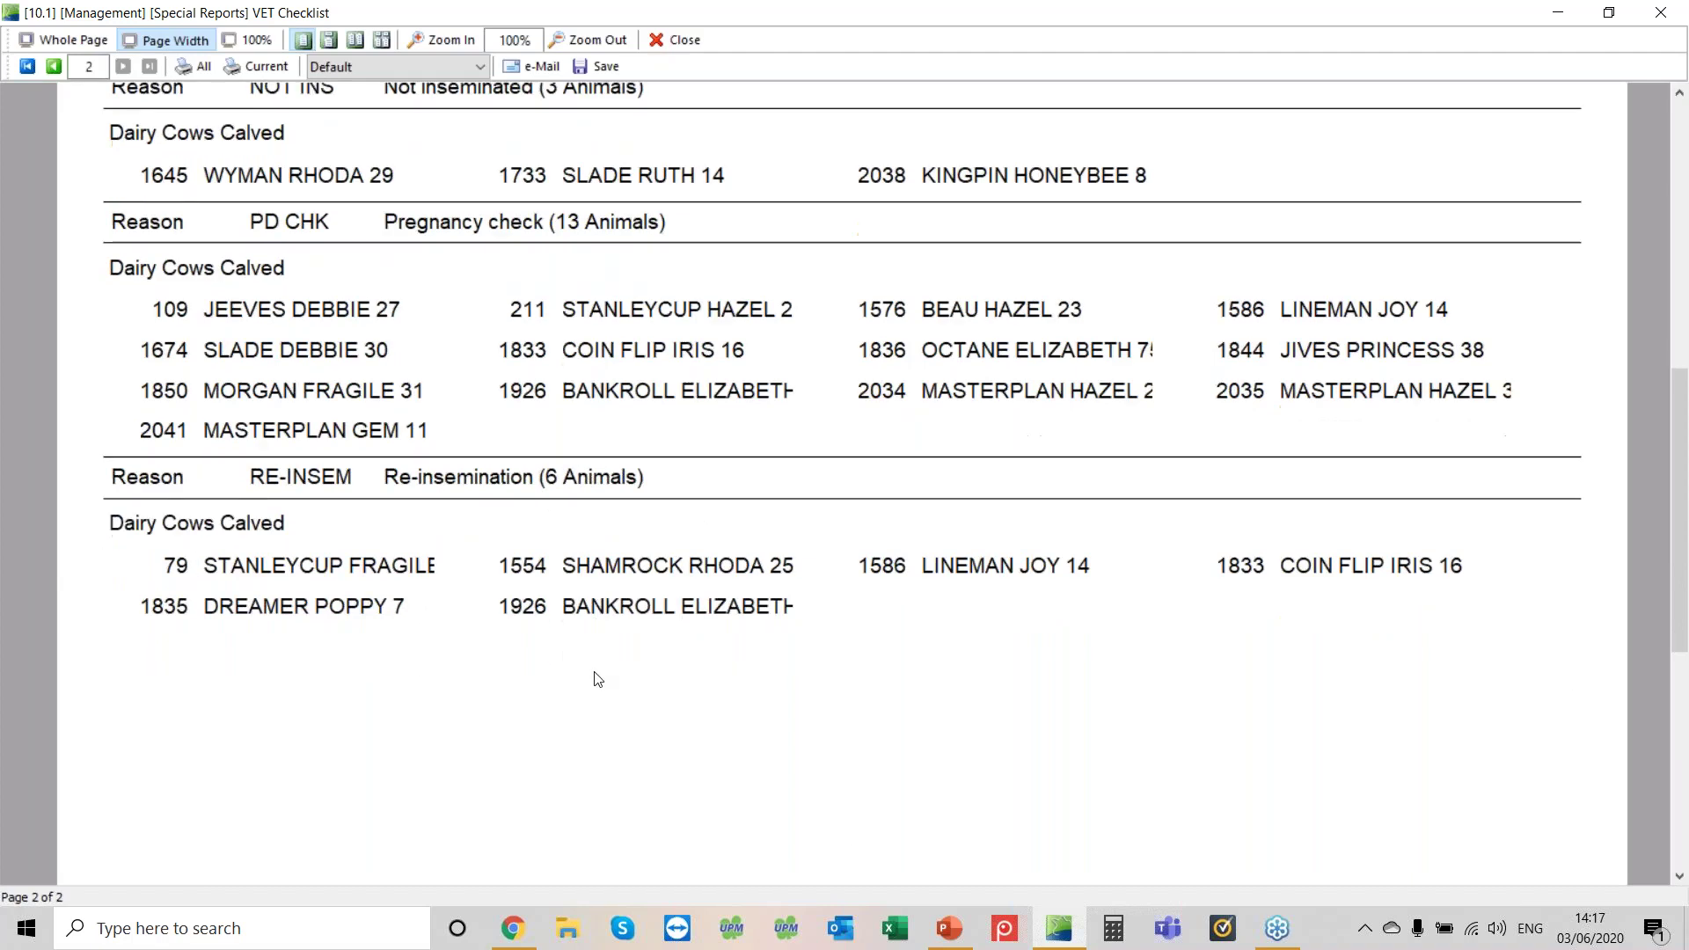
scroll(660, 686, "up", 3)
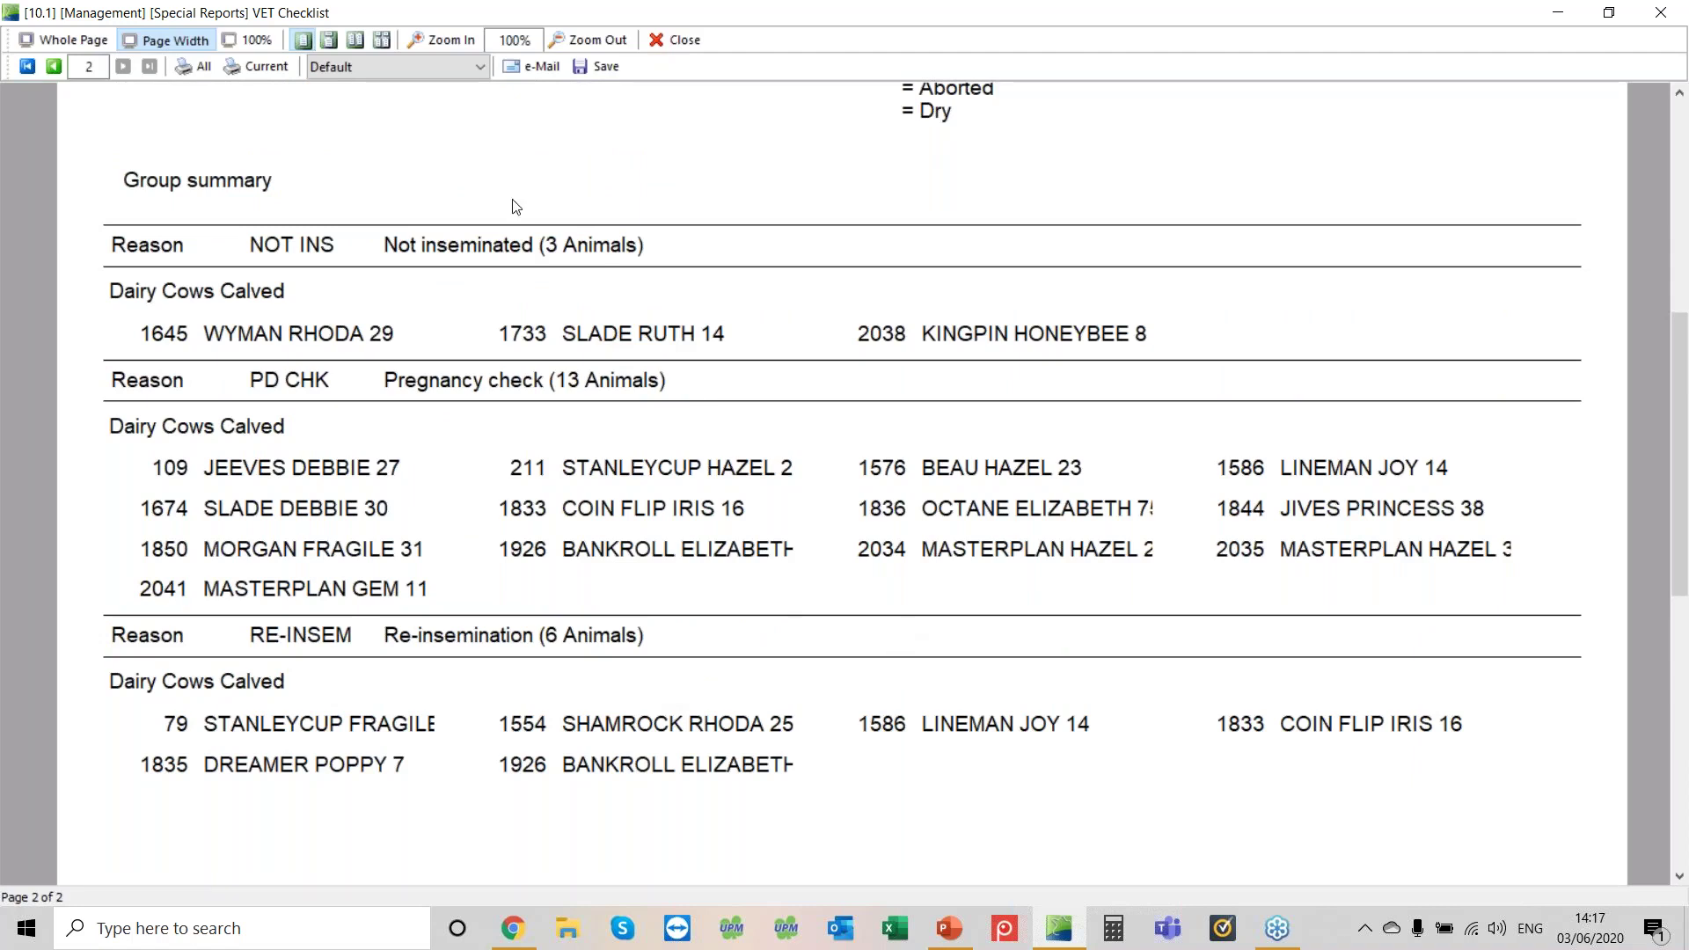
left_click(697, 41)
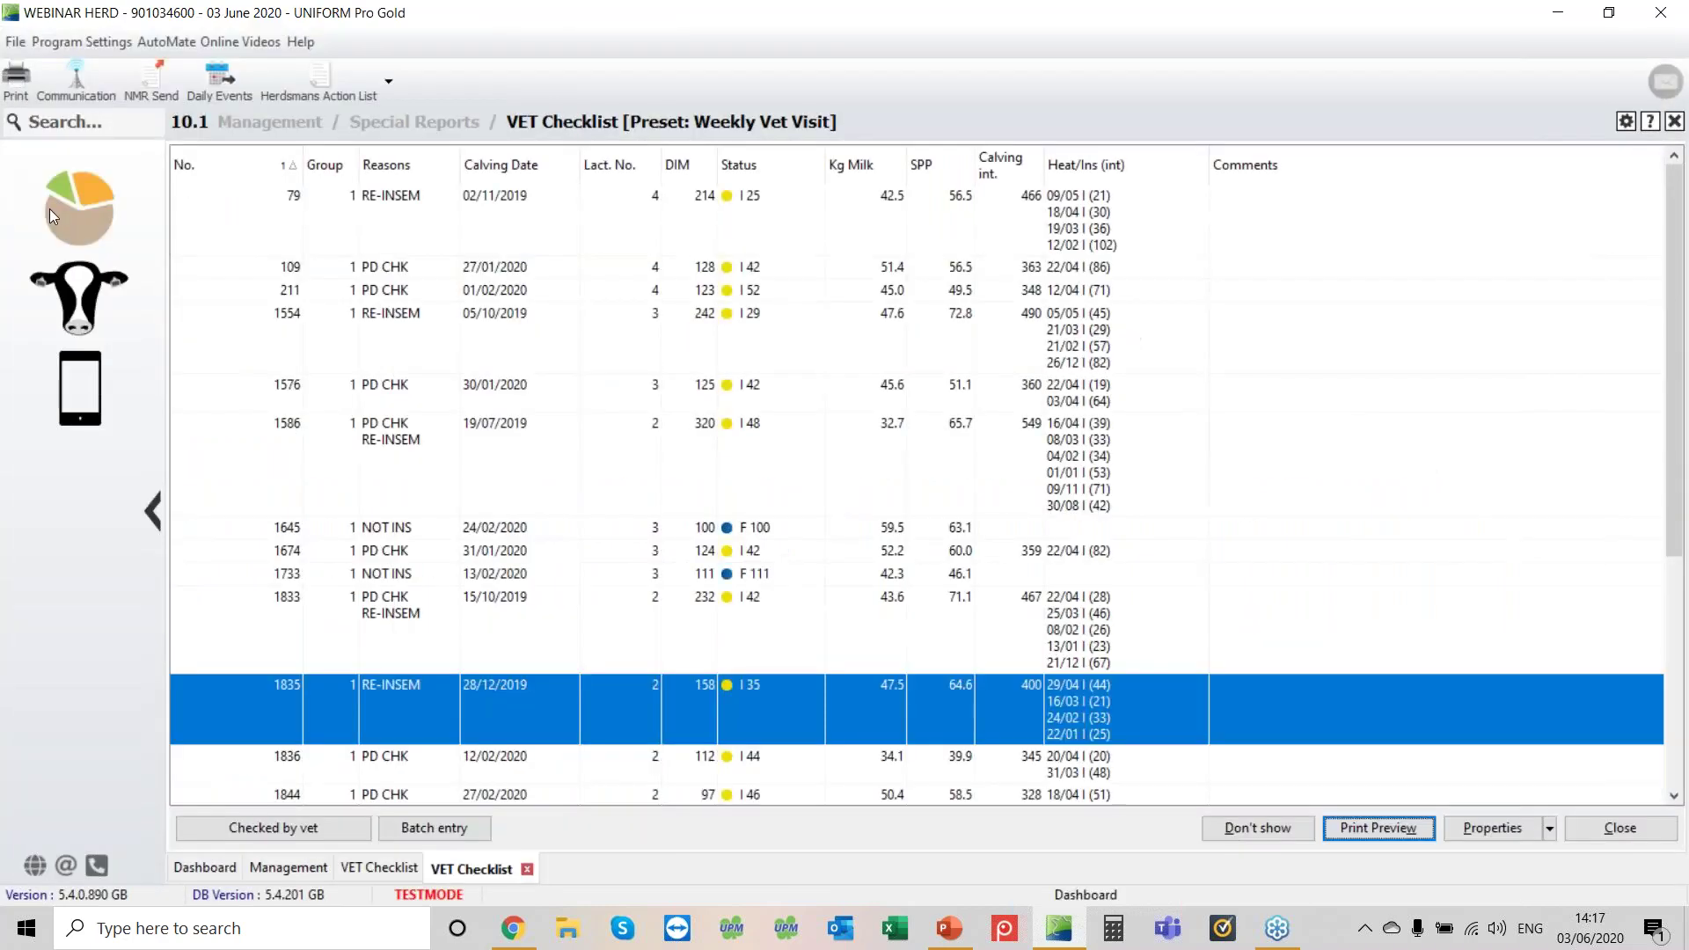
Return to the dashboard and open the Health Condition List from the management section's Daily Tasks.
left_click(49, 209)
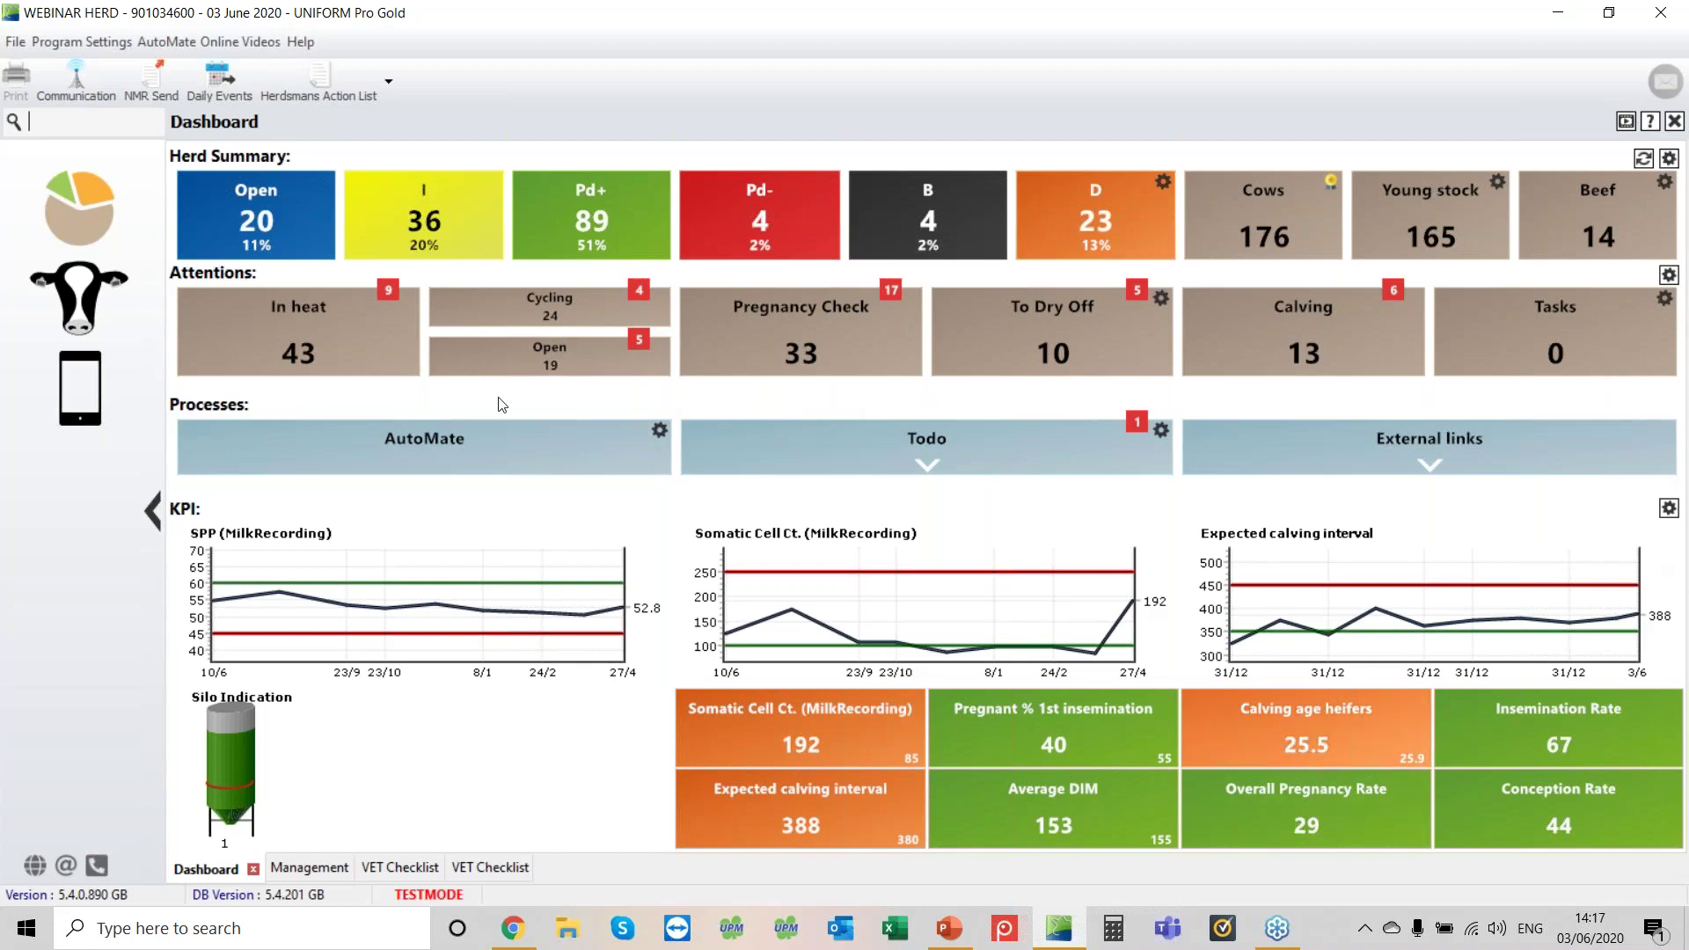
left_click(70, 312)
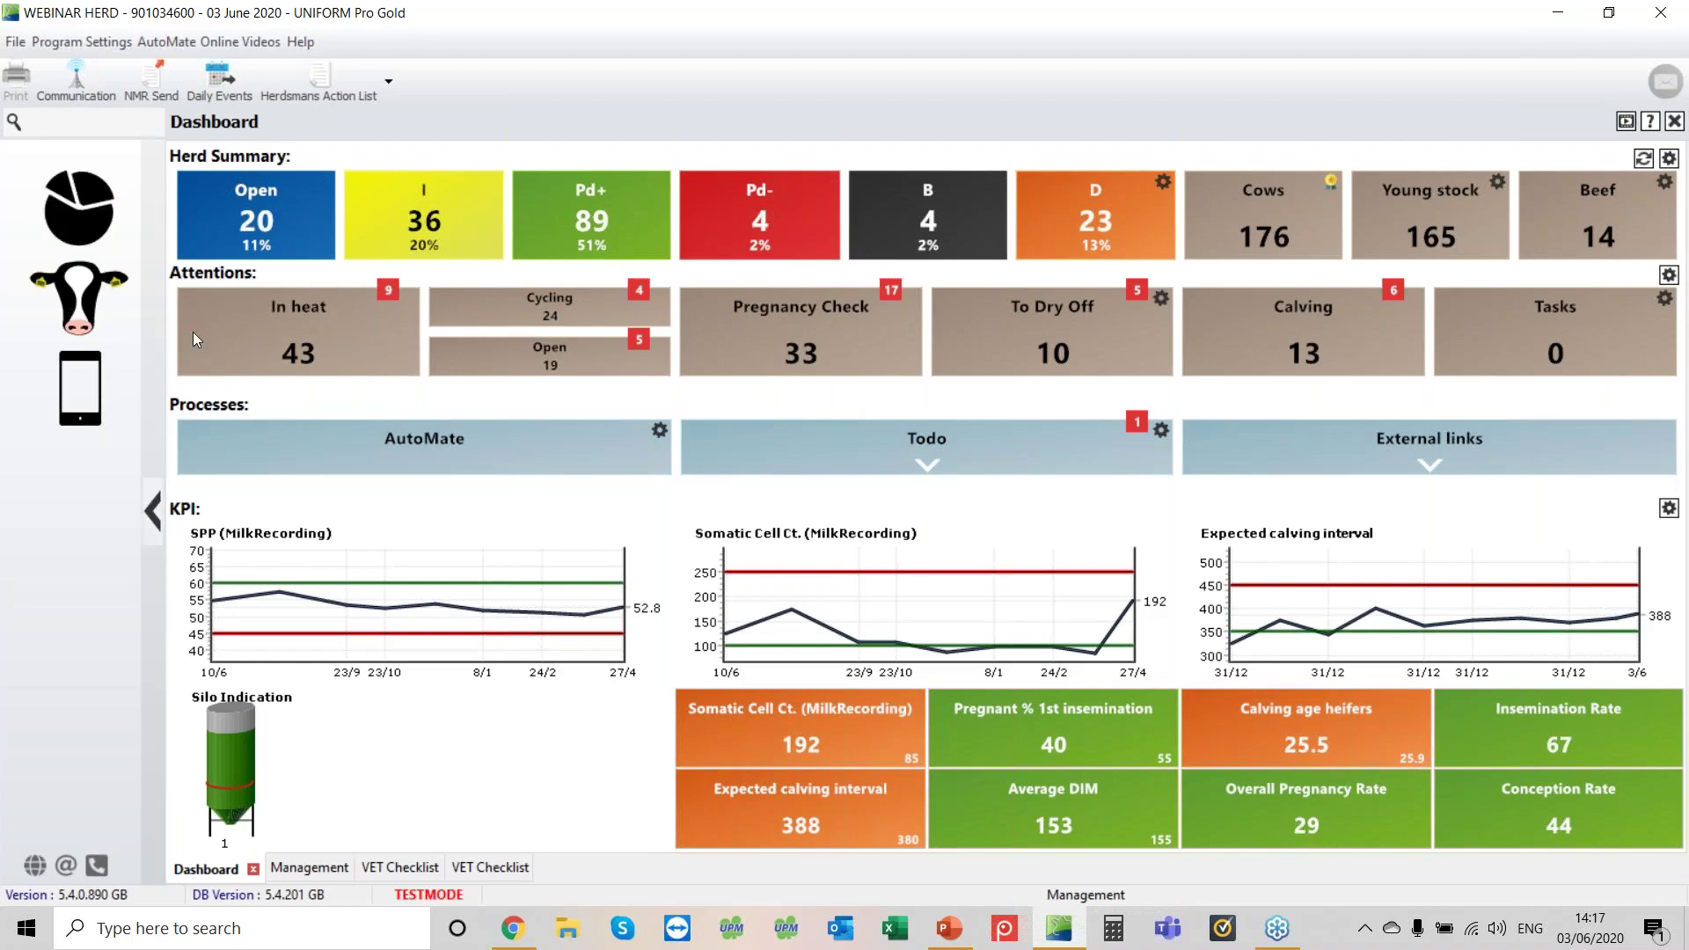
left_click(283, 240)
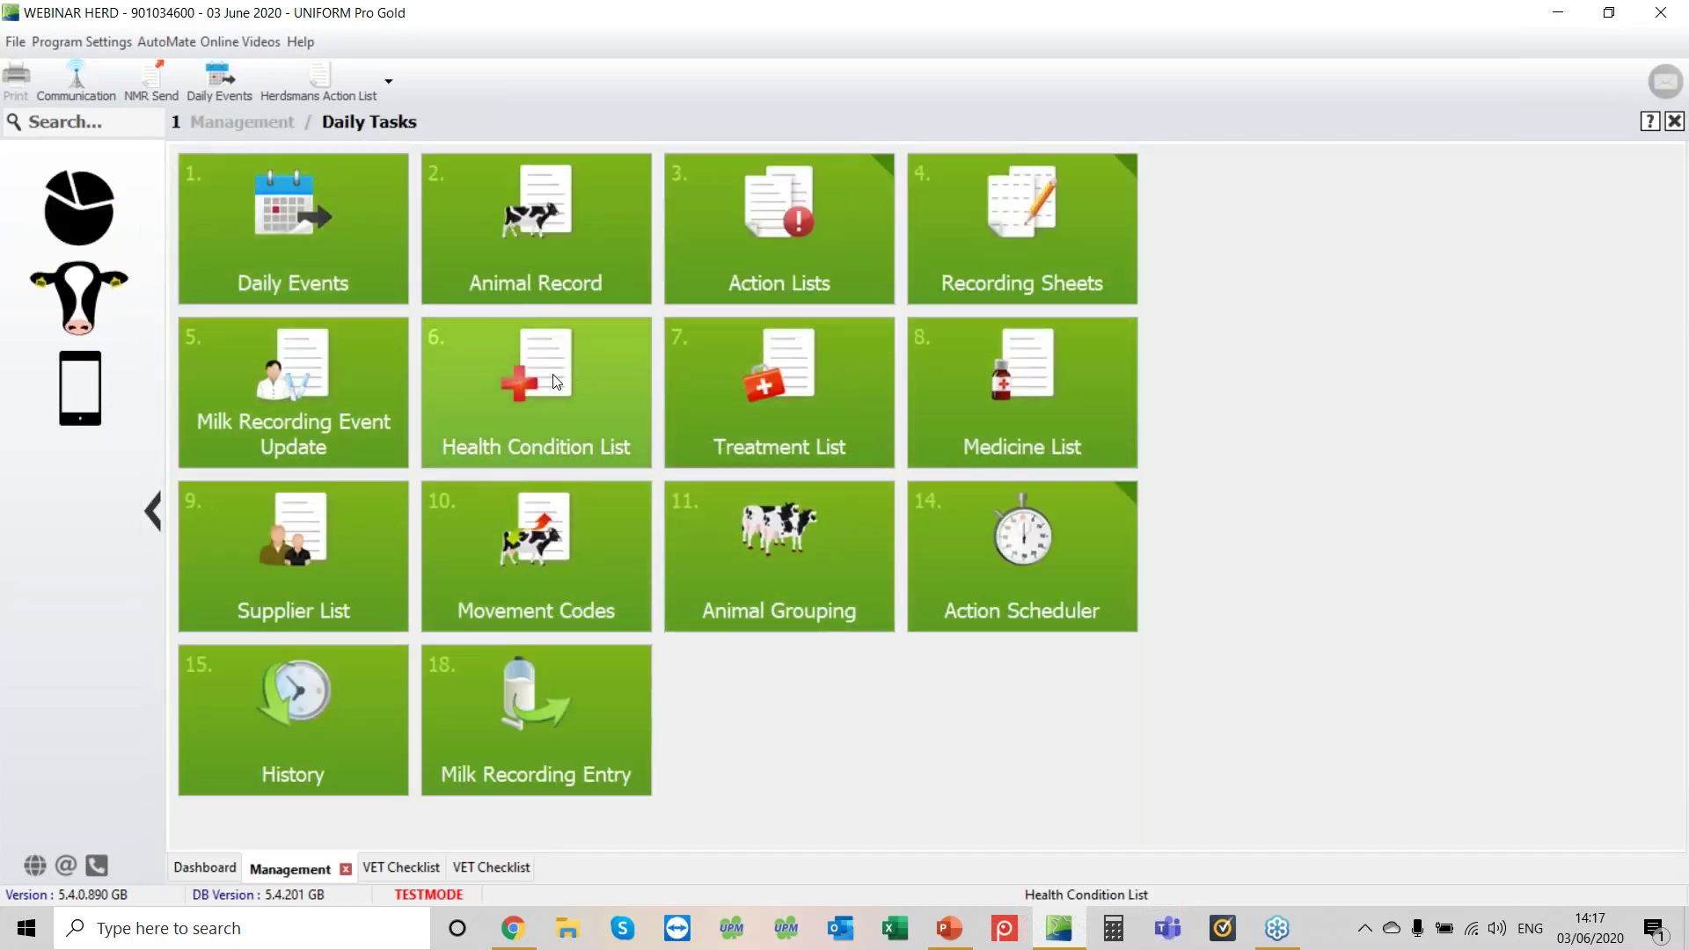
left_click(491, 368)
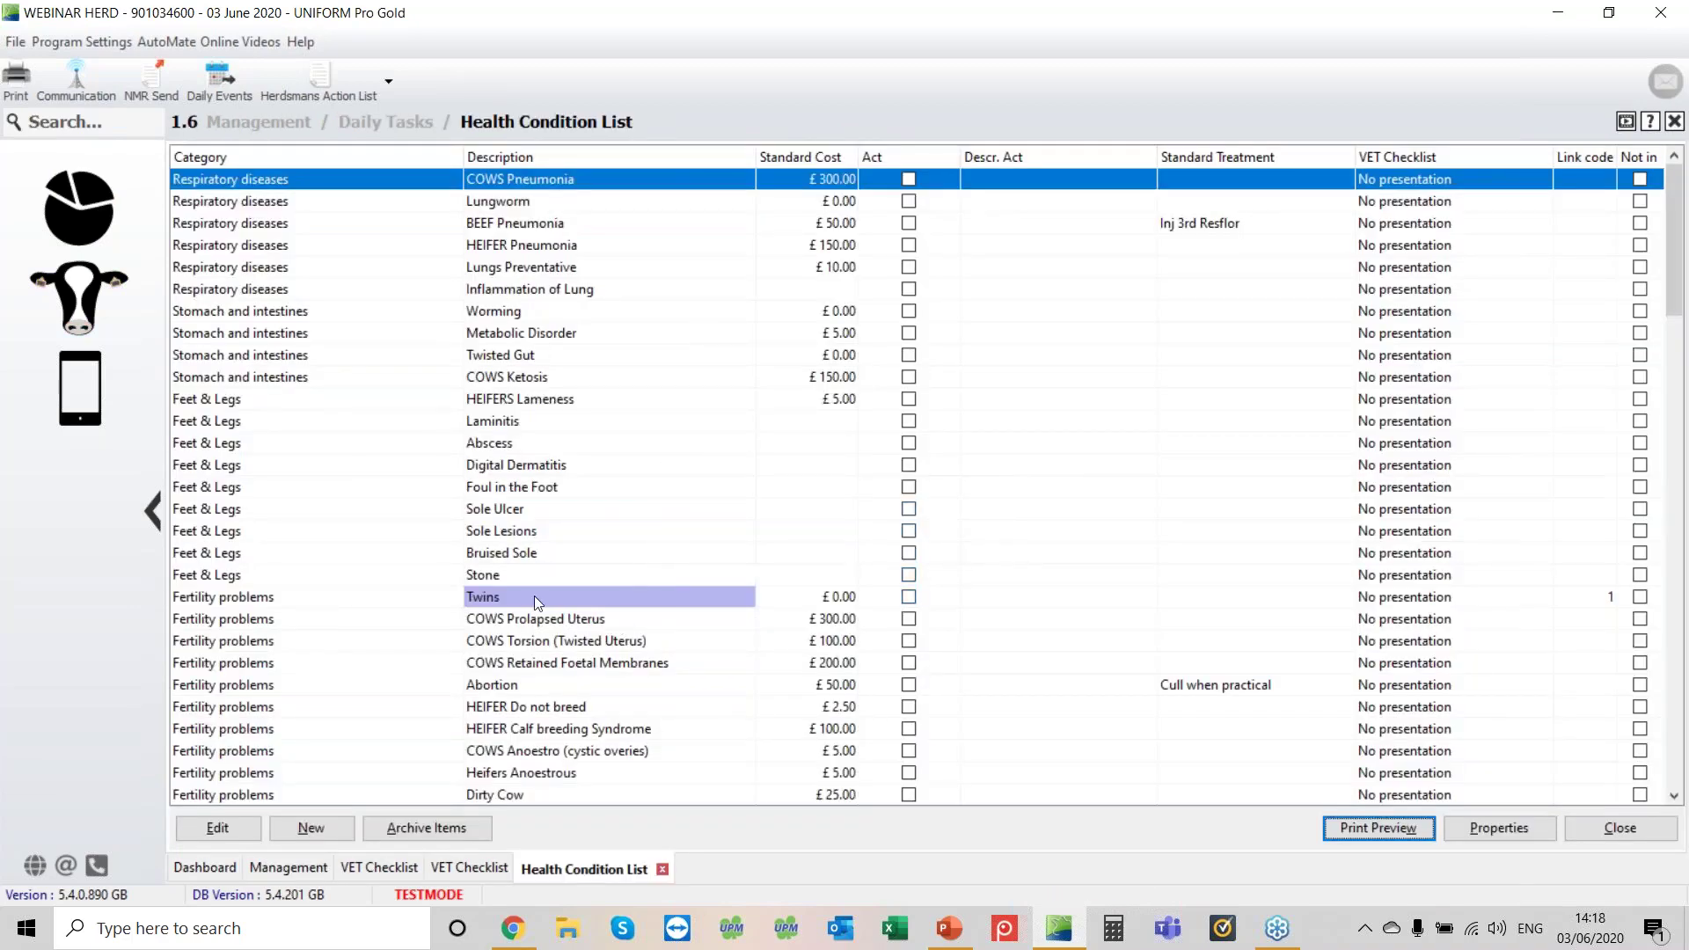
Set the COWS Prolapsed Uterus condition's action for the VET Checklist to Reason for VET Check.
left_click(539, 619)
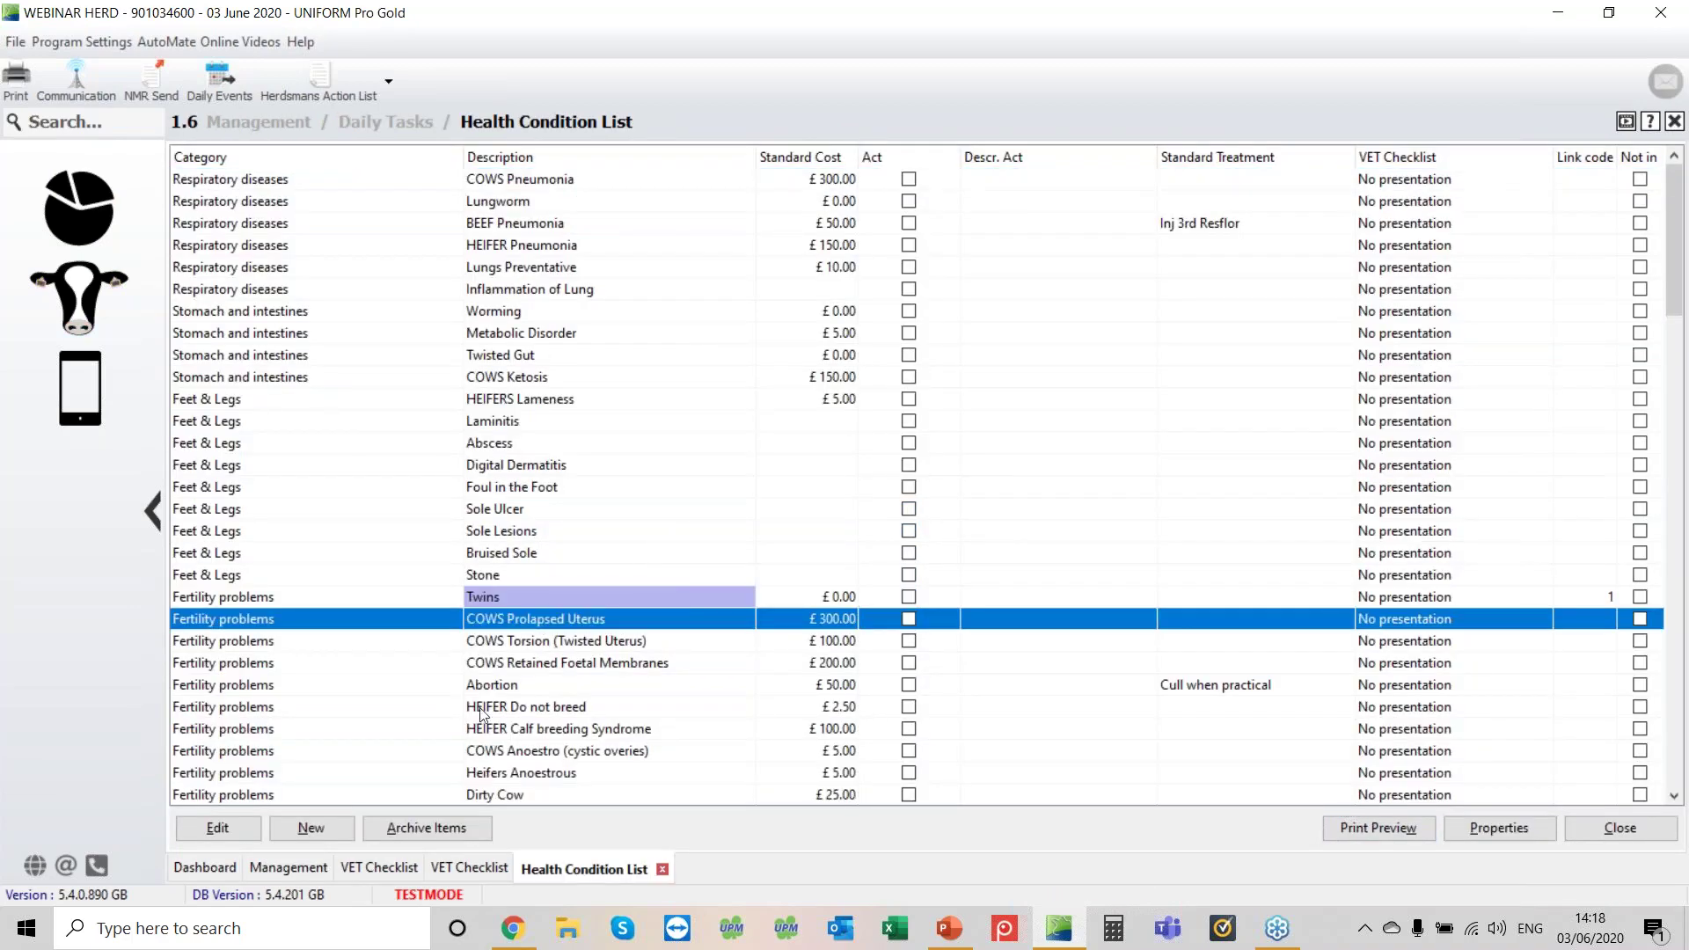
left_click(218, 831)
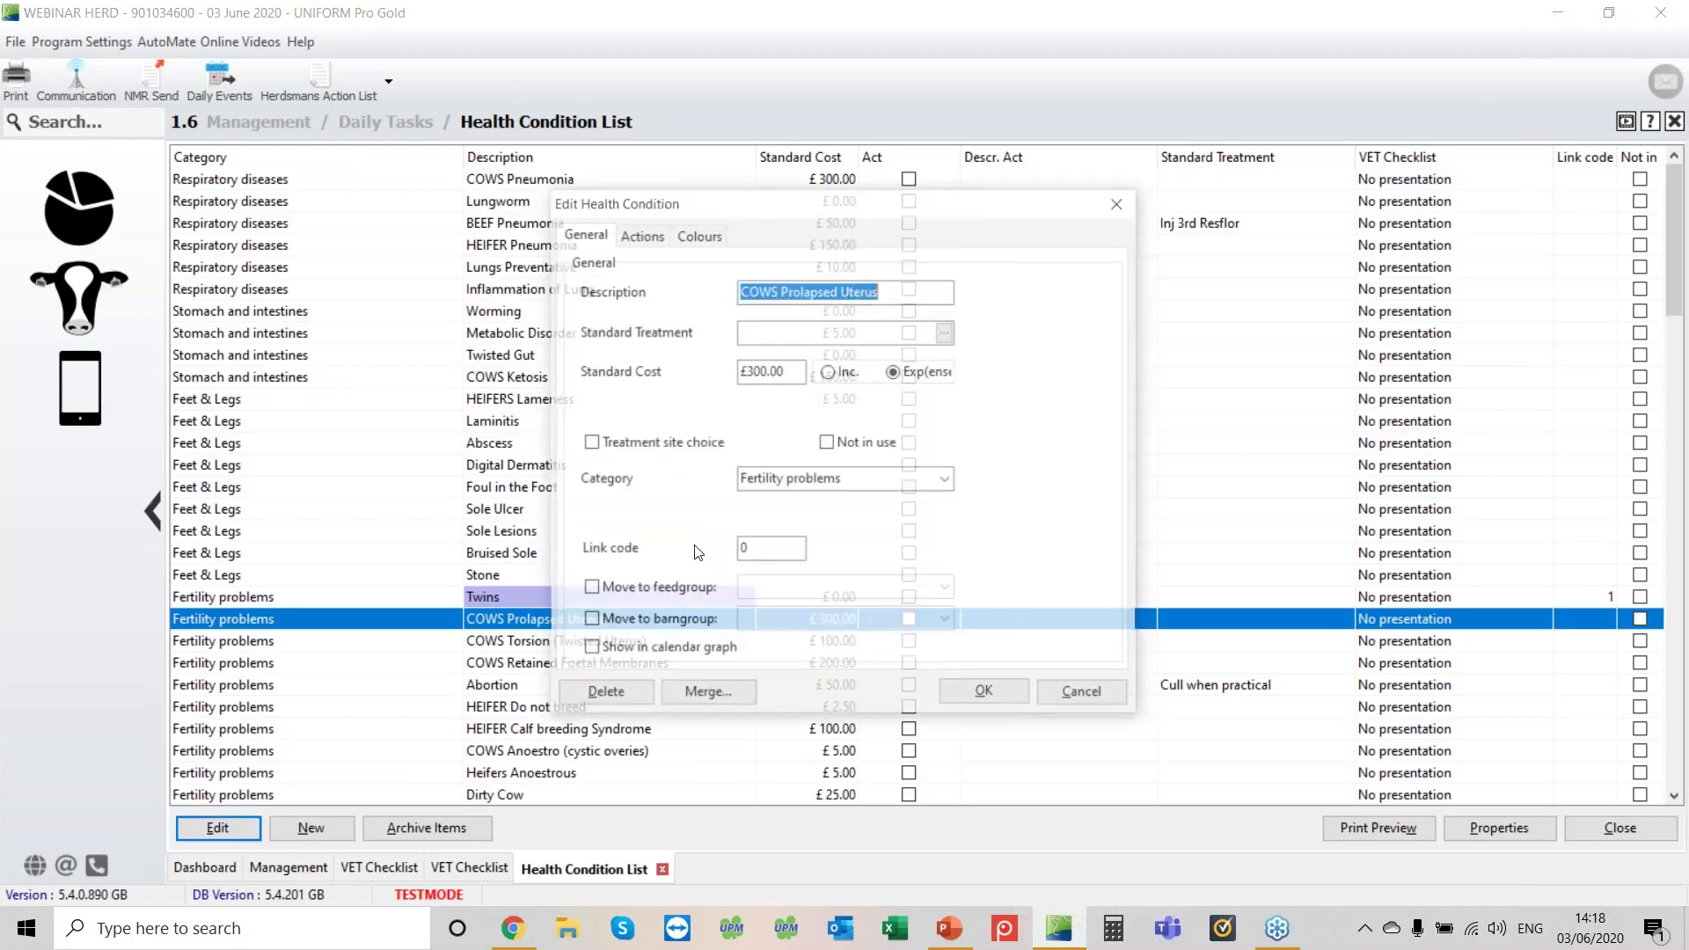
left_click(630, 247)
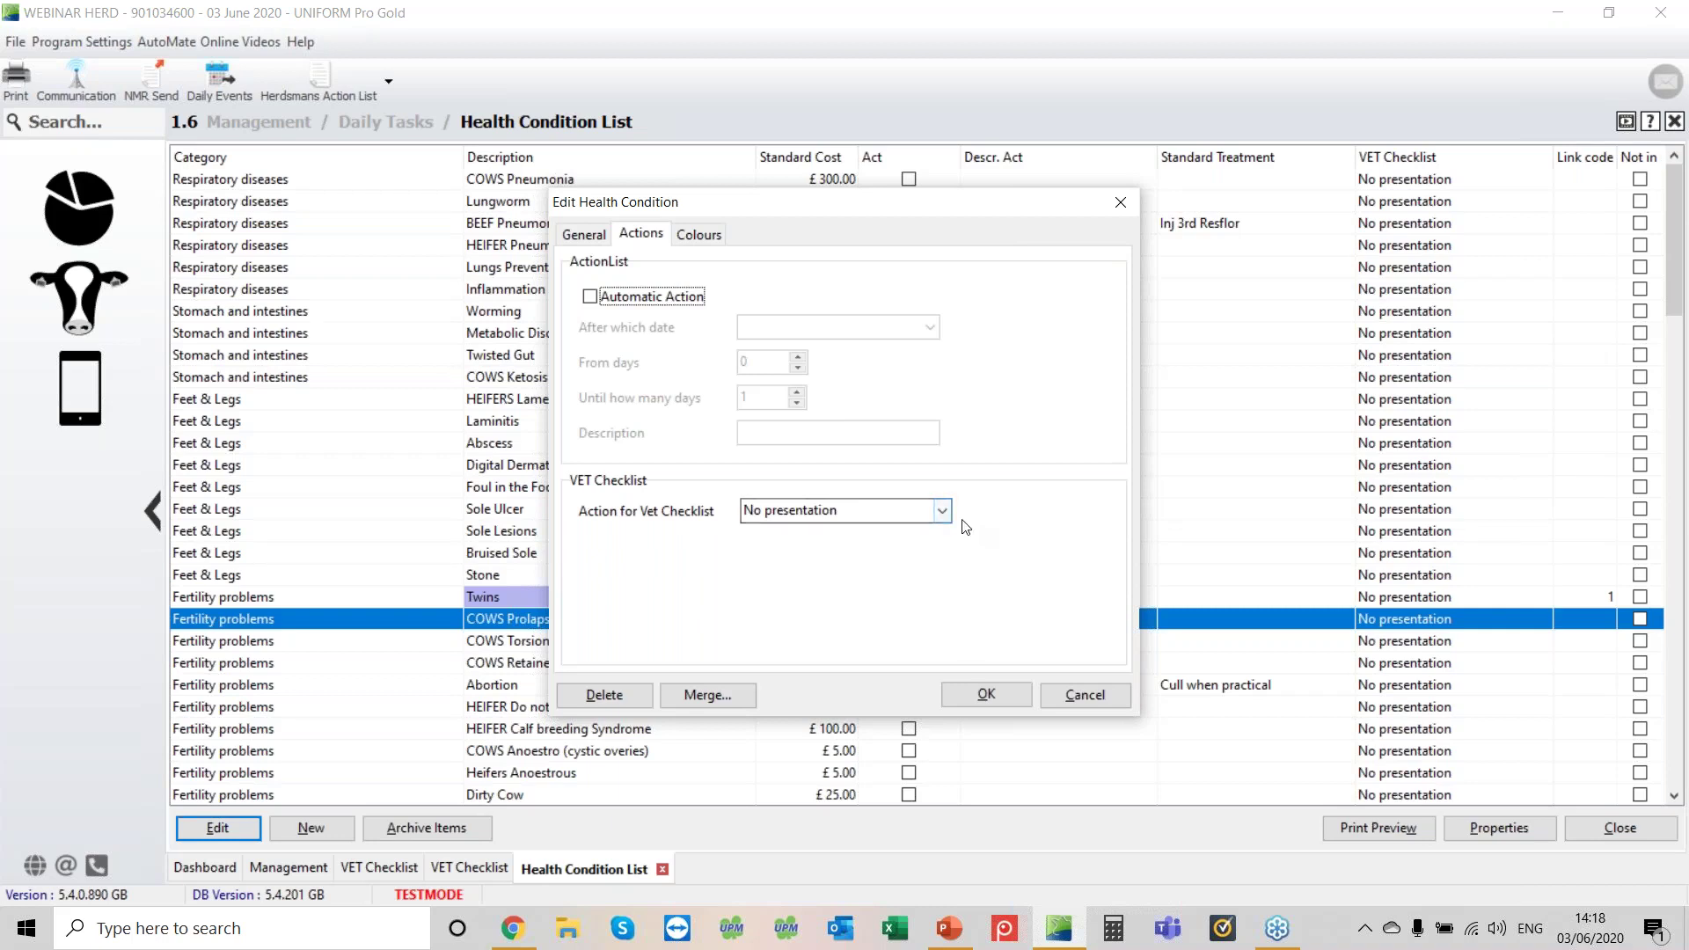
left_click(942, 510)
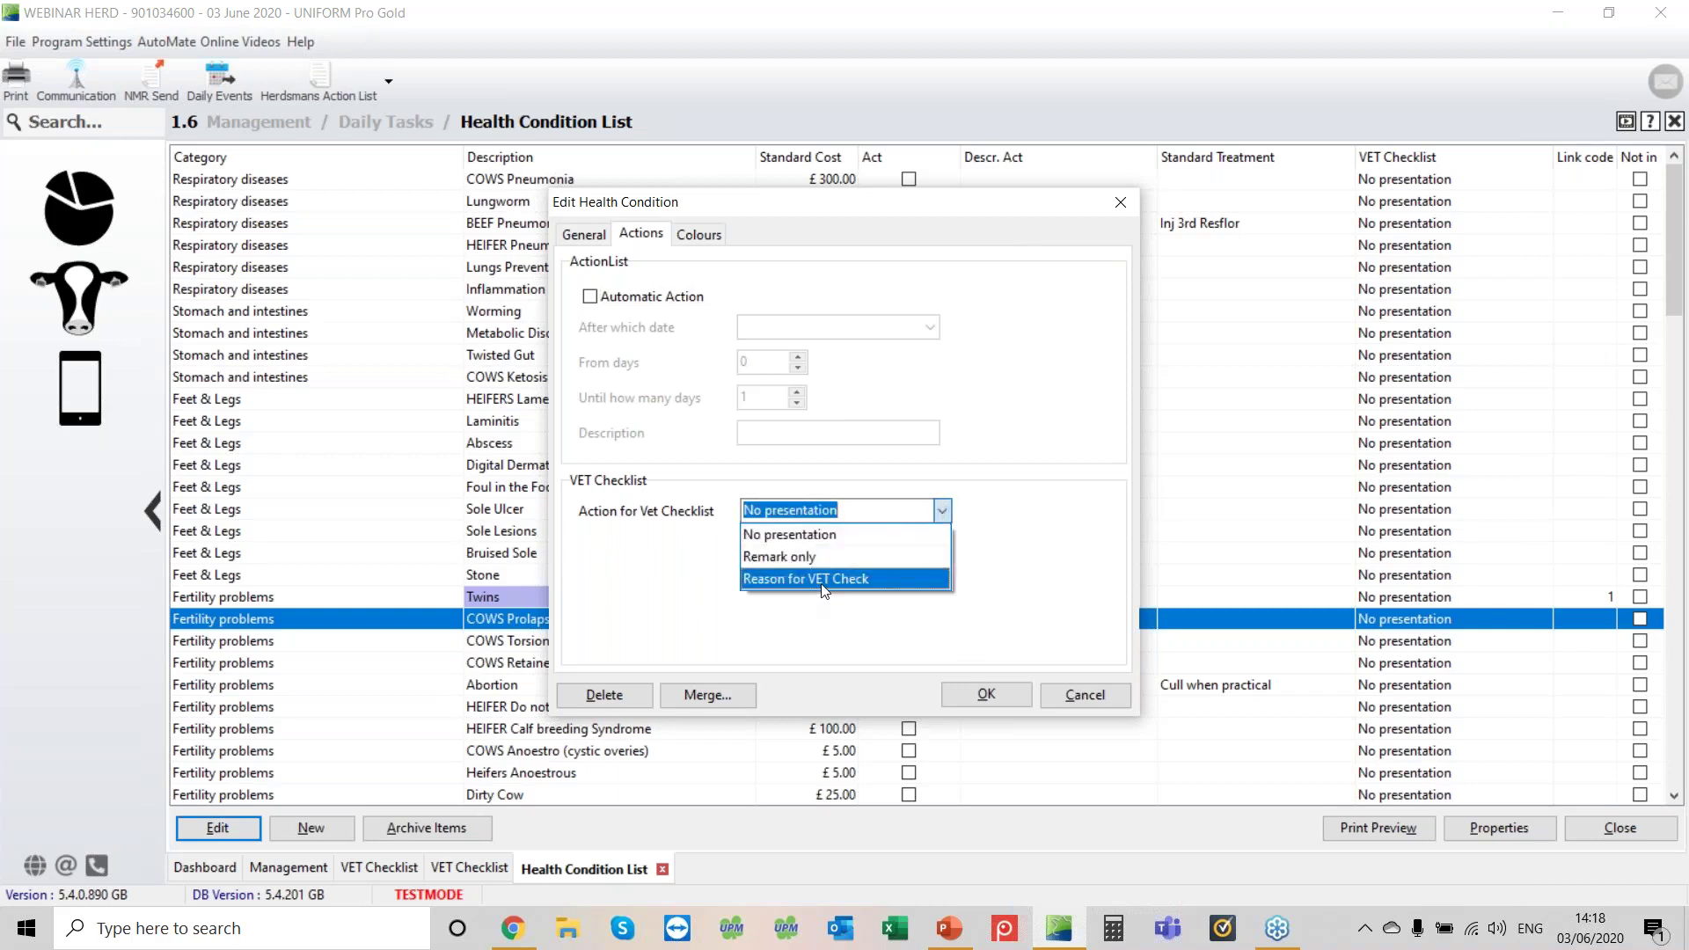
left_click(824, 579)
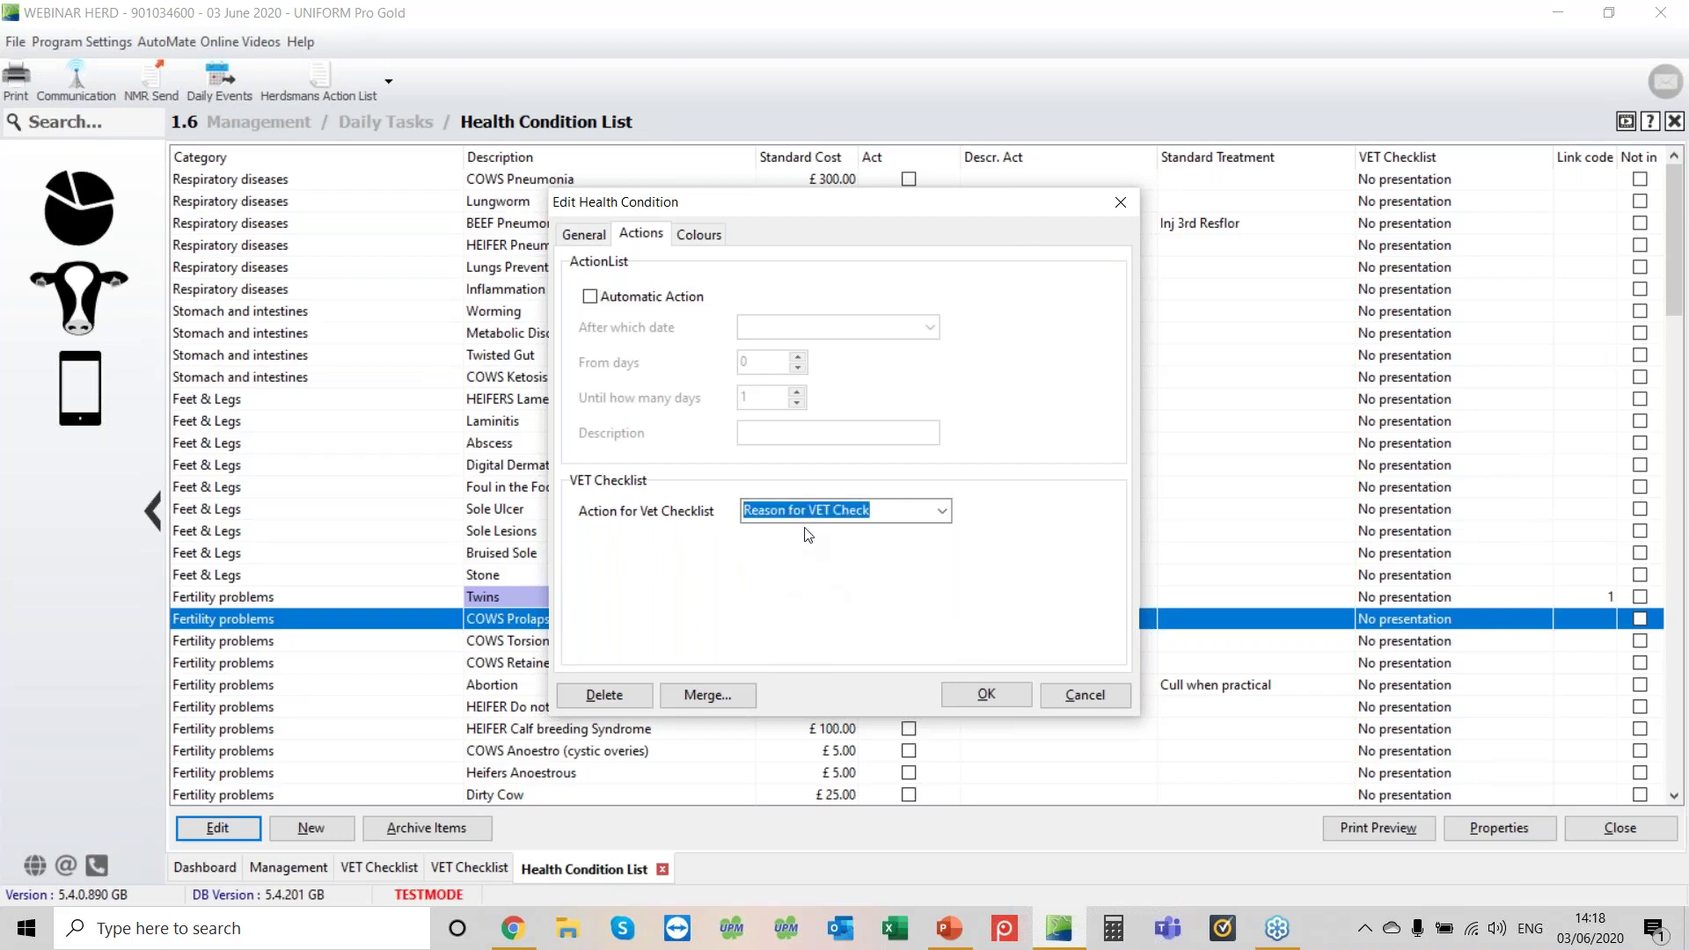
left_click(987, 699)
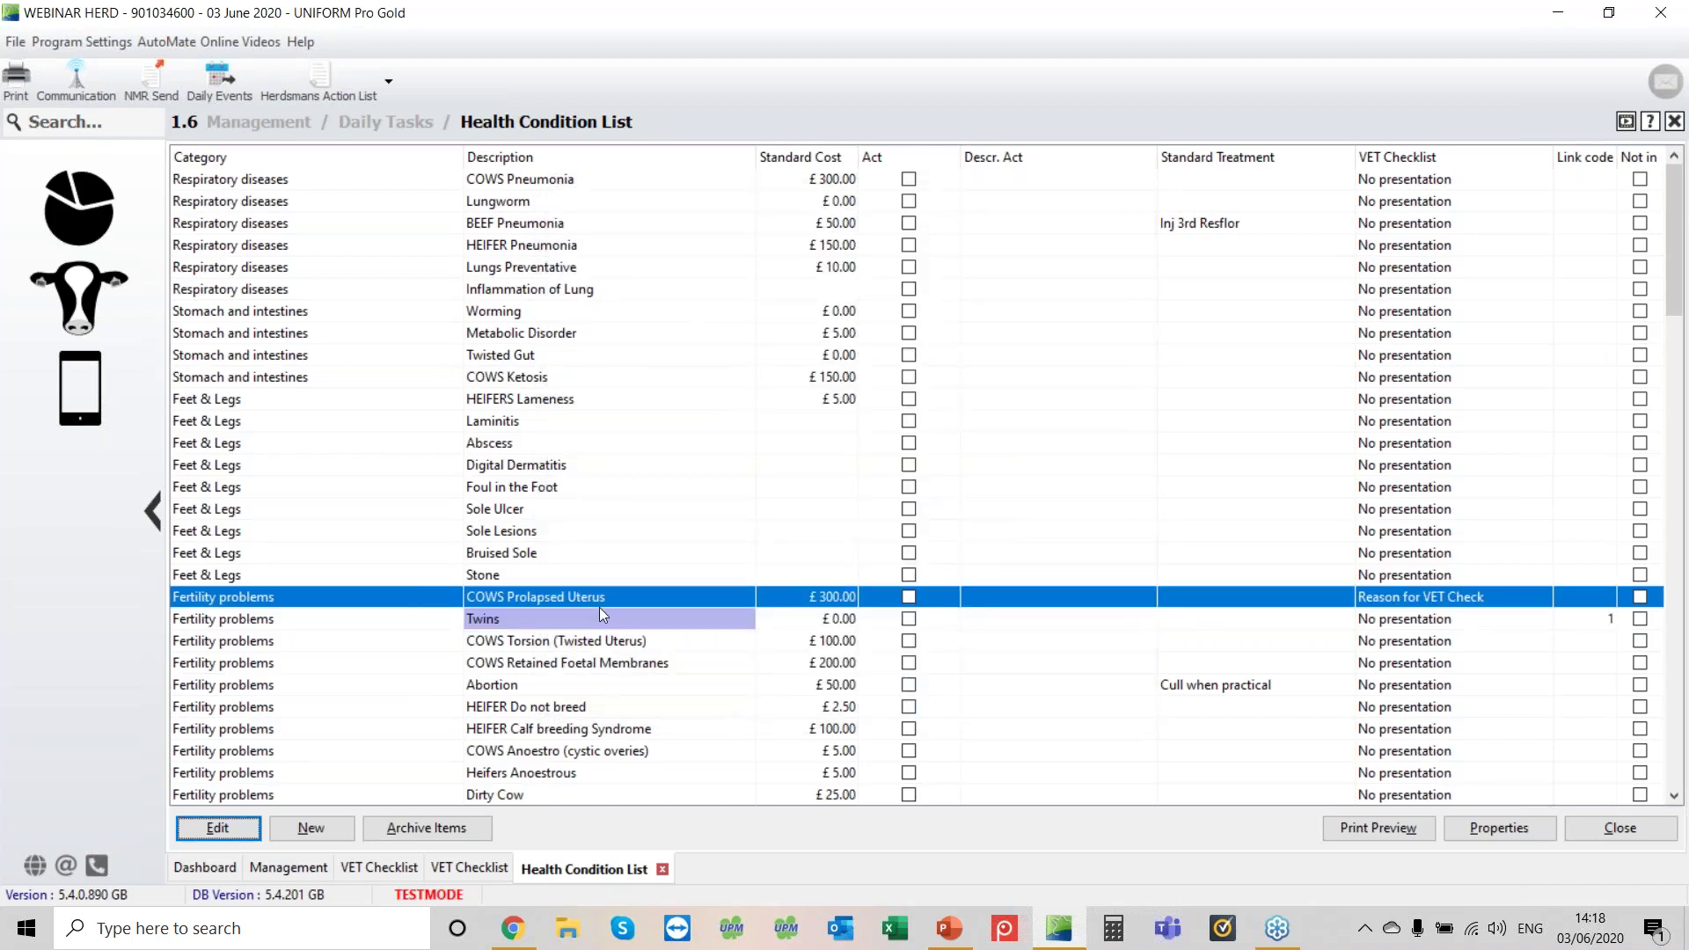
Edit the Twins health condition and set its action for the VET Checklist to Remark only.
left_click(205, 622)
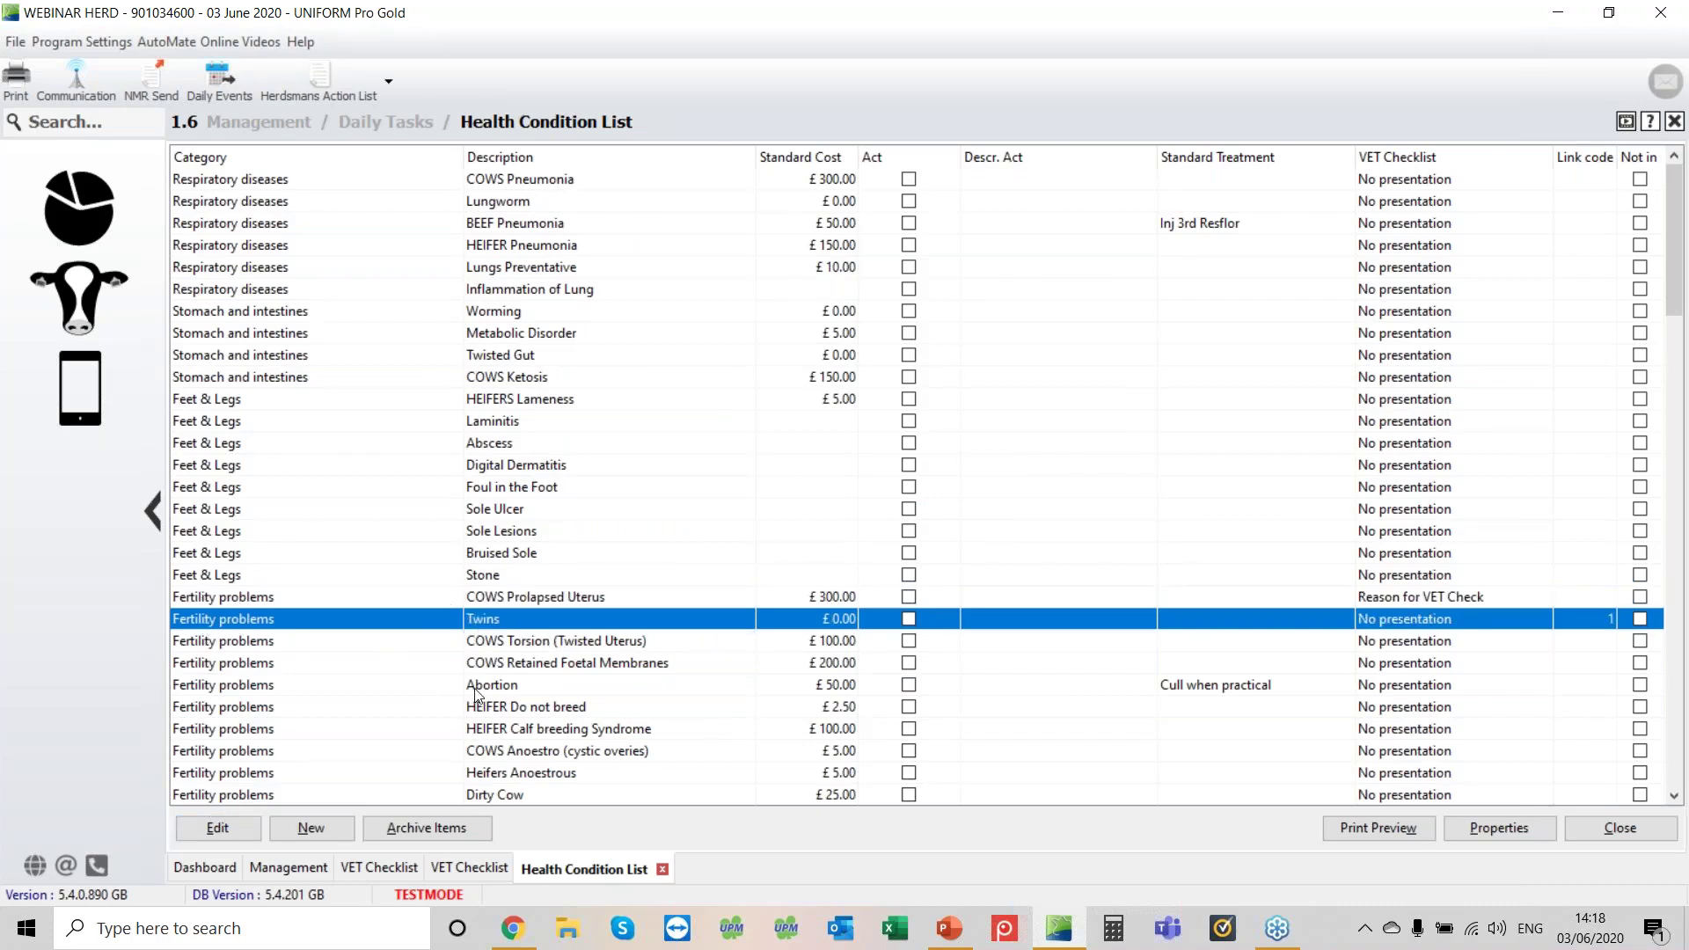
left_click(214, 830)
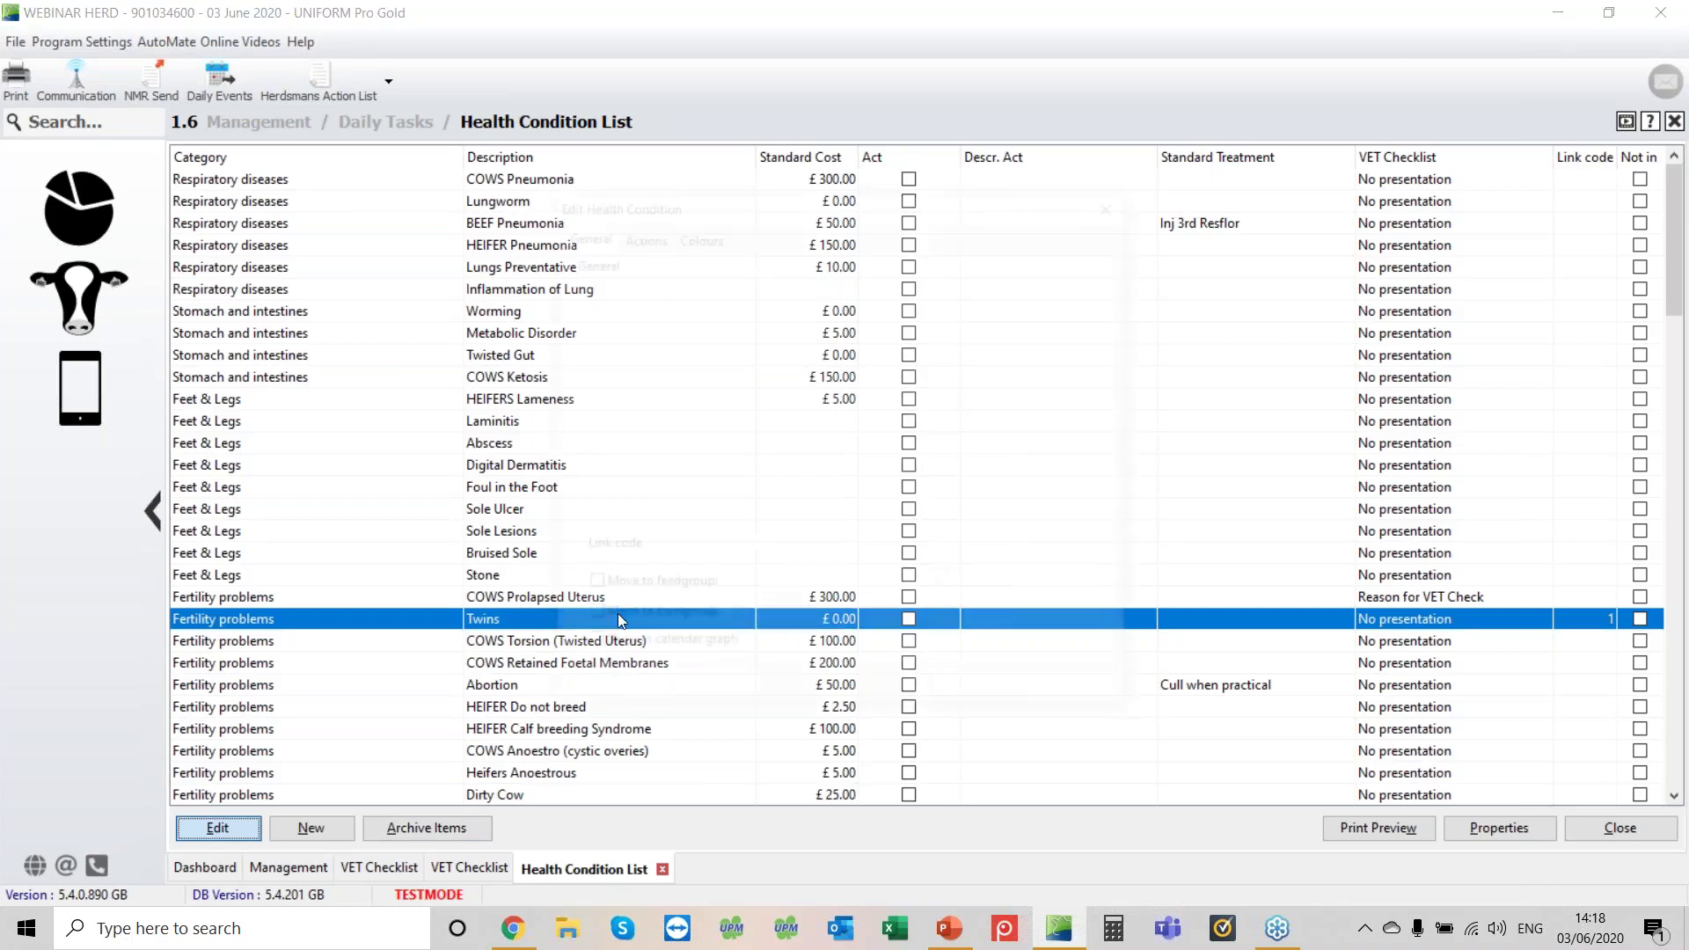
left_click(642, 234)
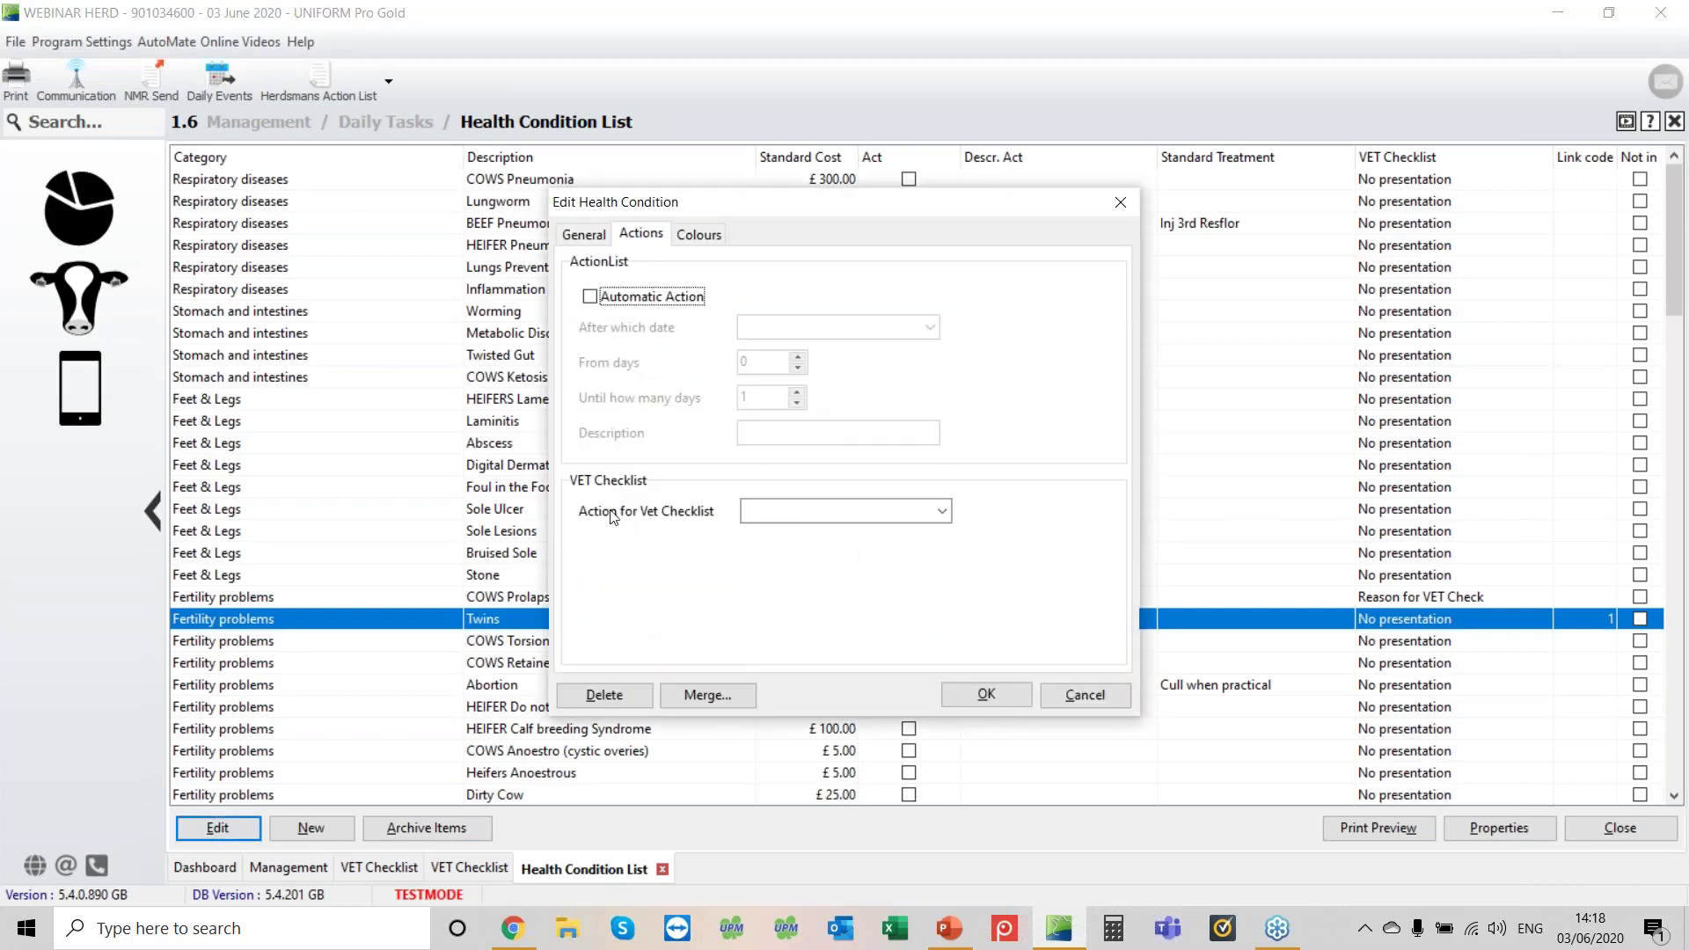
left_click(942, 511)
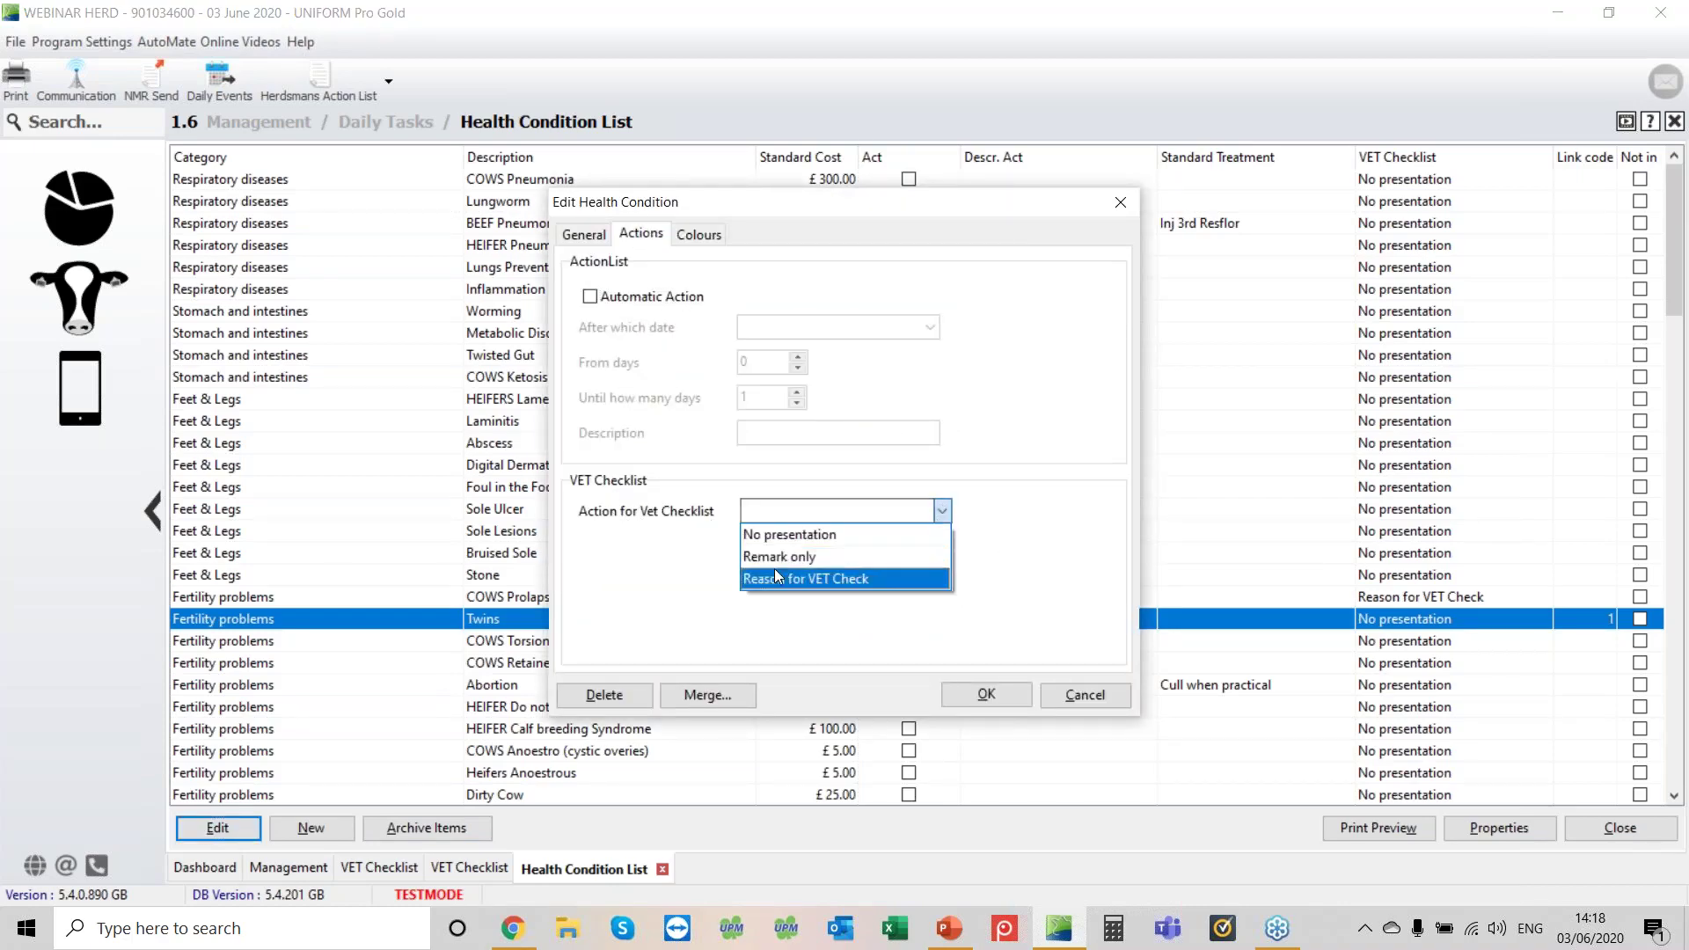
left_click(779, 556)
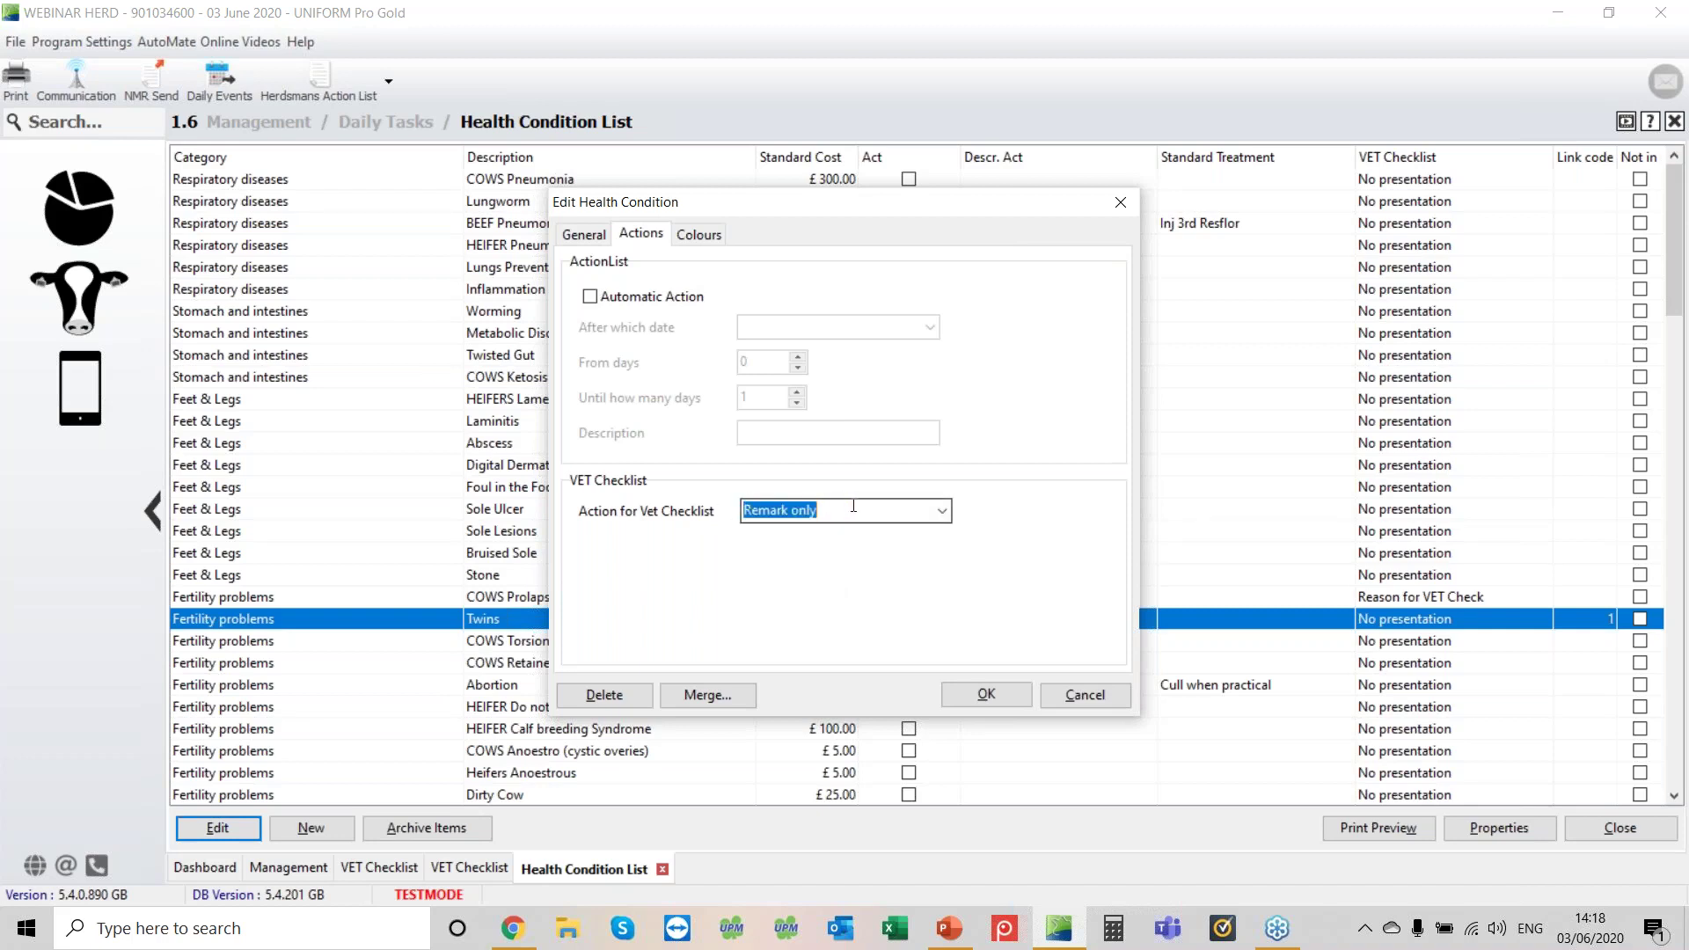
Have the Twins condition's colour withdrawn after 280 days and save the health condition.
left_click(699, 234)
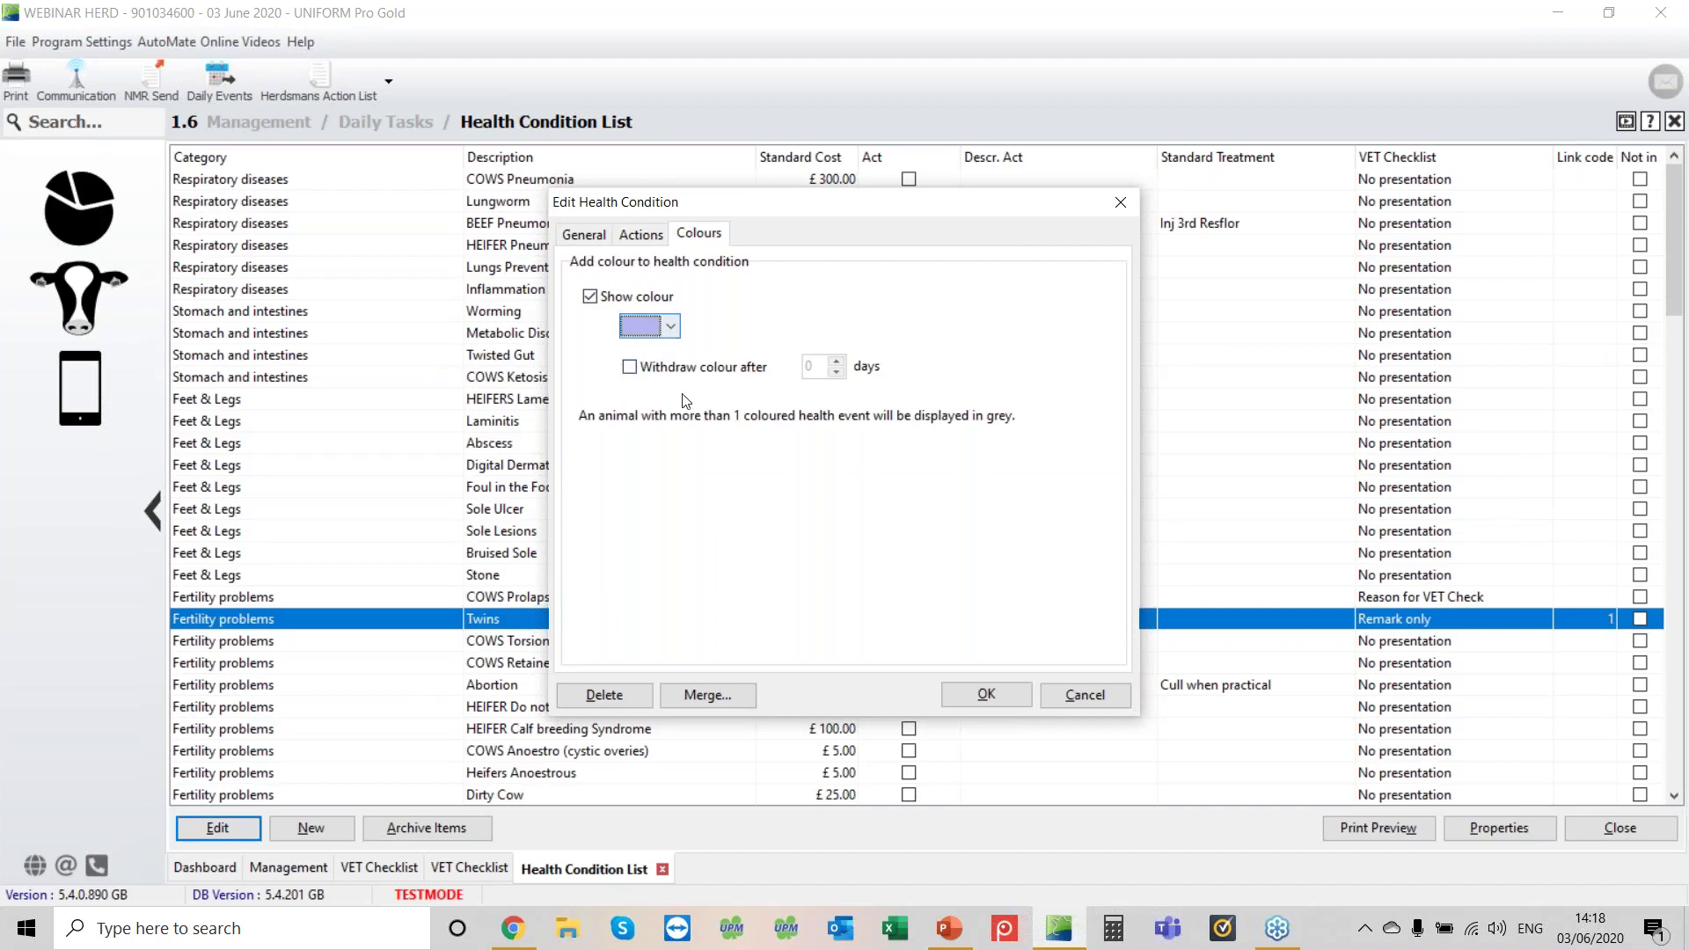
left_click(632, 367)
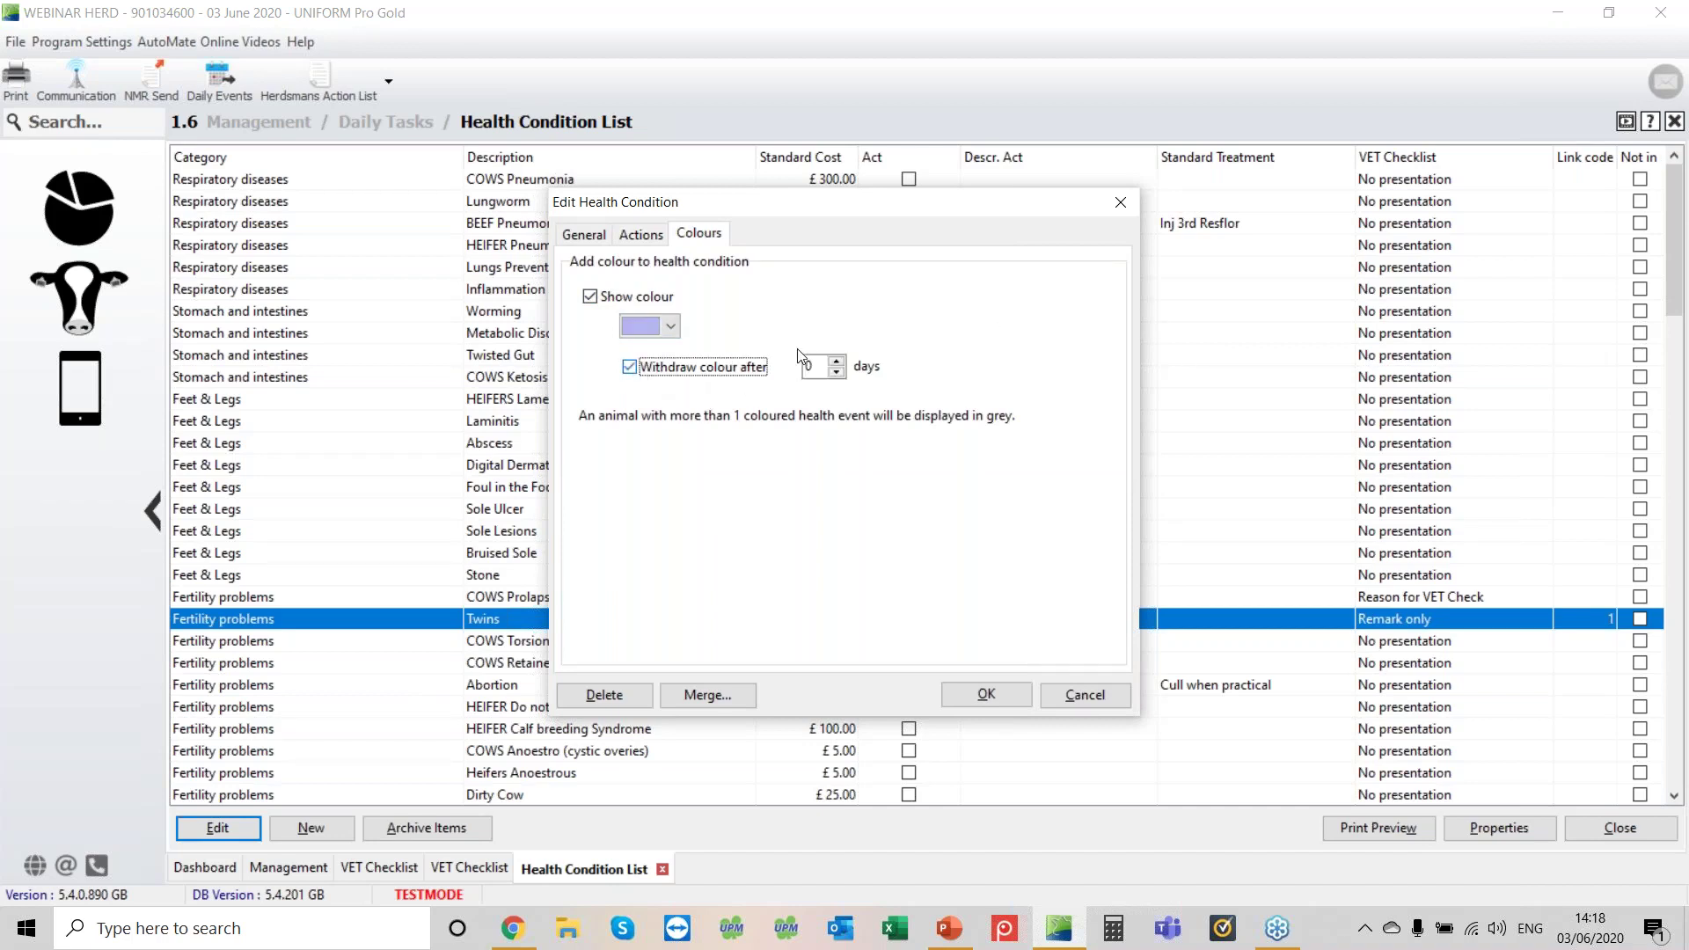
left_click(811, 361)
type("280")
left_click(969, 696)
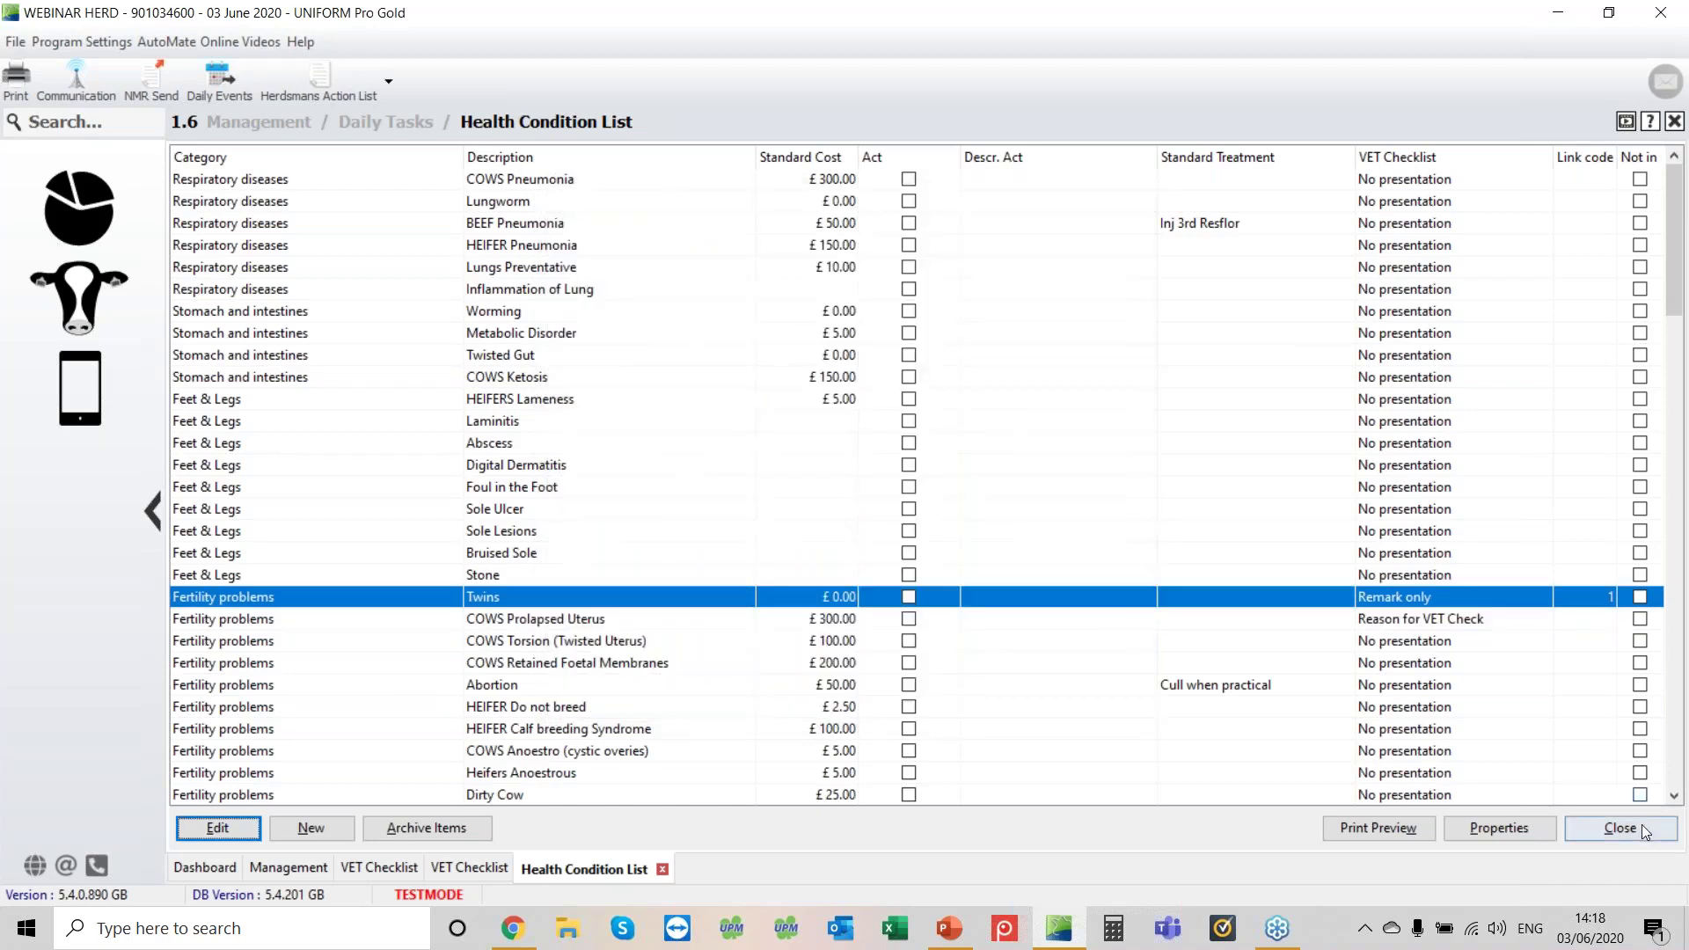